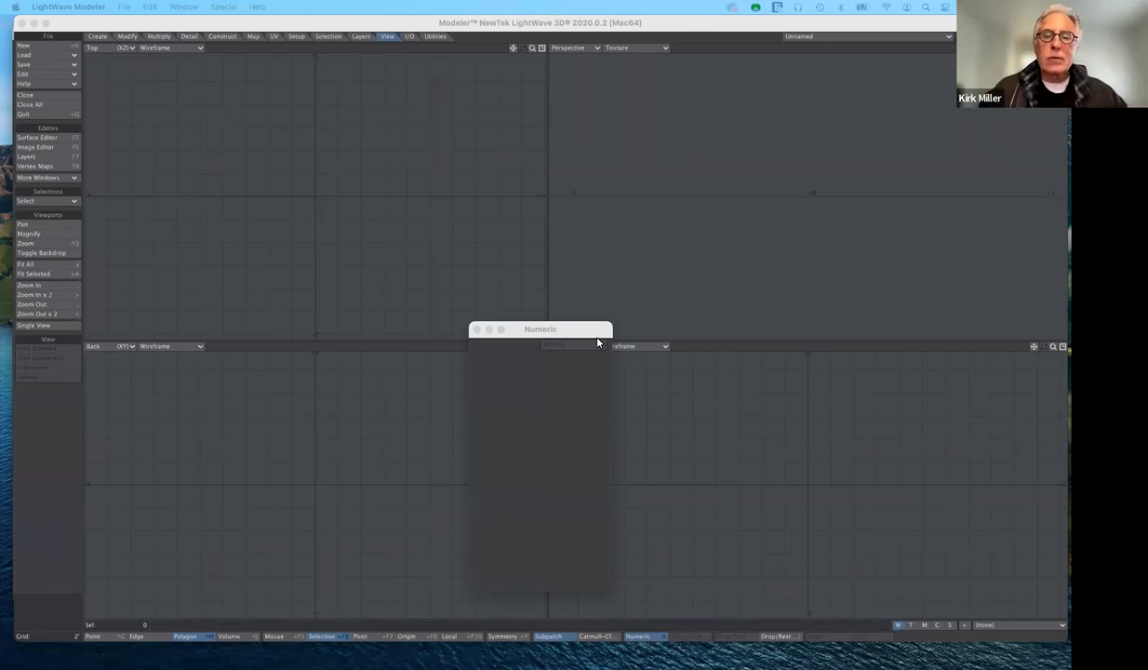
pyautogui.moveTo(579, 330); pyautogui.dragTo(668, 324)
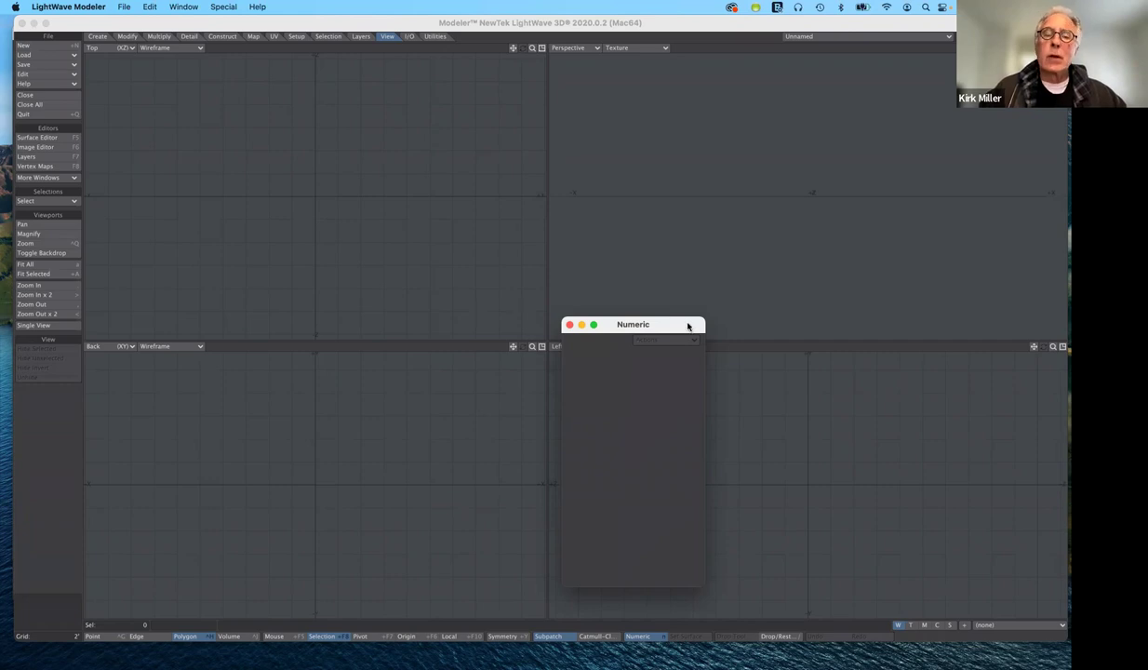
pyautogui.moveTo(687, 325)
pyautogui.mouseDown()
pyautogui.moveTo(673, 302)
pyautogui.moveTo(677, 332)
pyautogui.mouseUp()
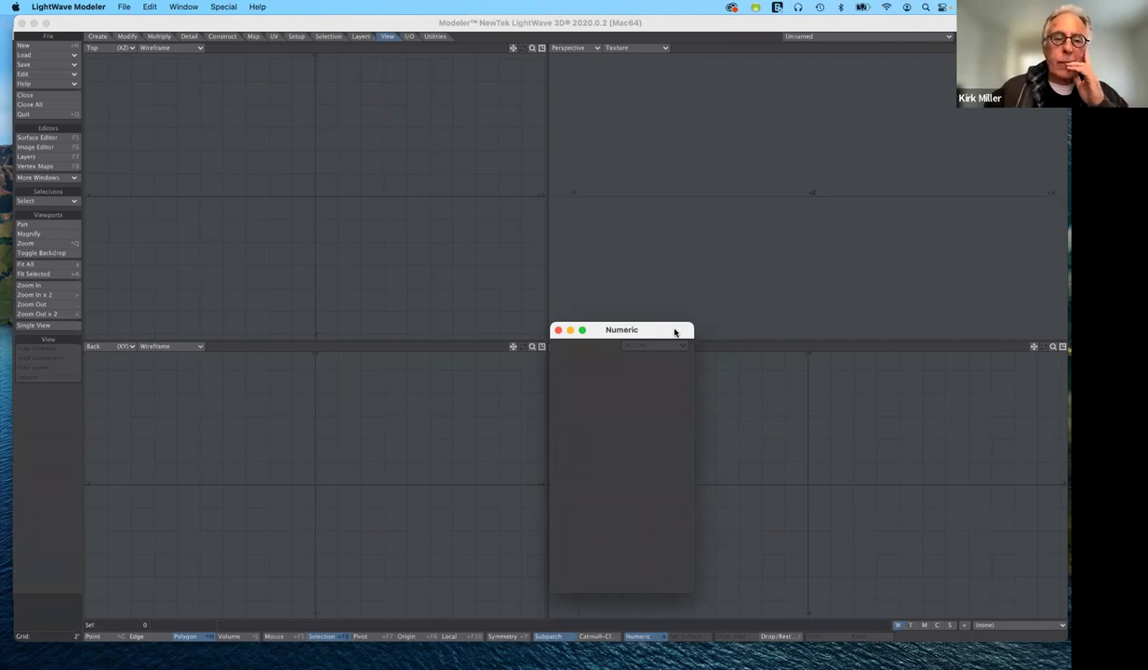
pyautogui.moveTo(675, 332); pyautogui.dragTo(694, 307)
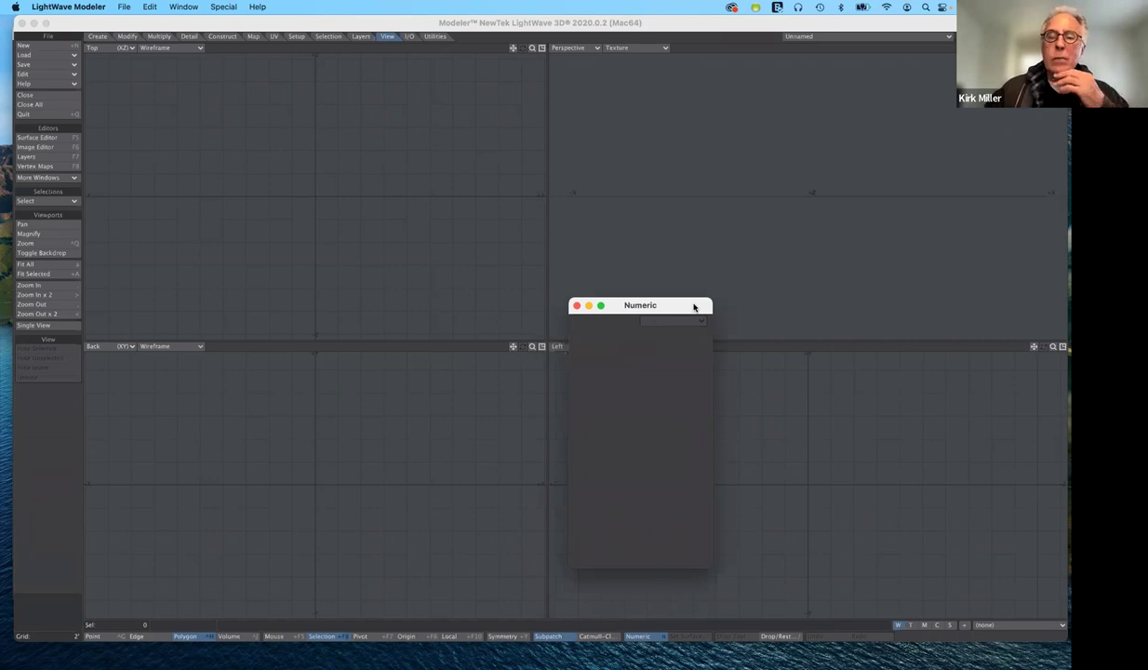
pyautogui.moveTo(694, 306); pyautogui.dragTo(940, 231)
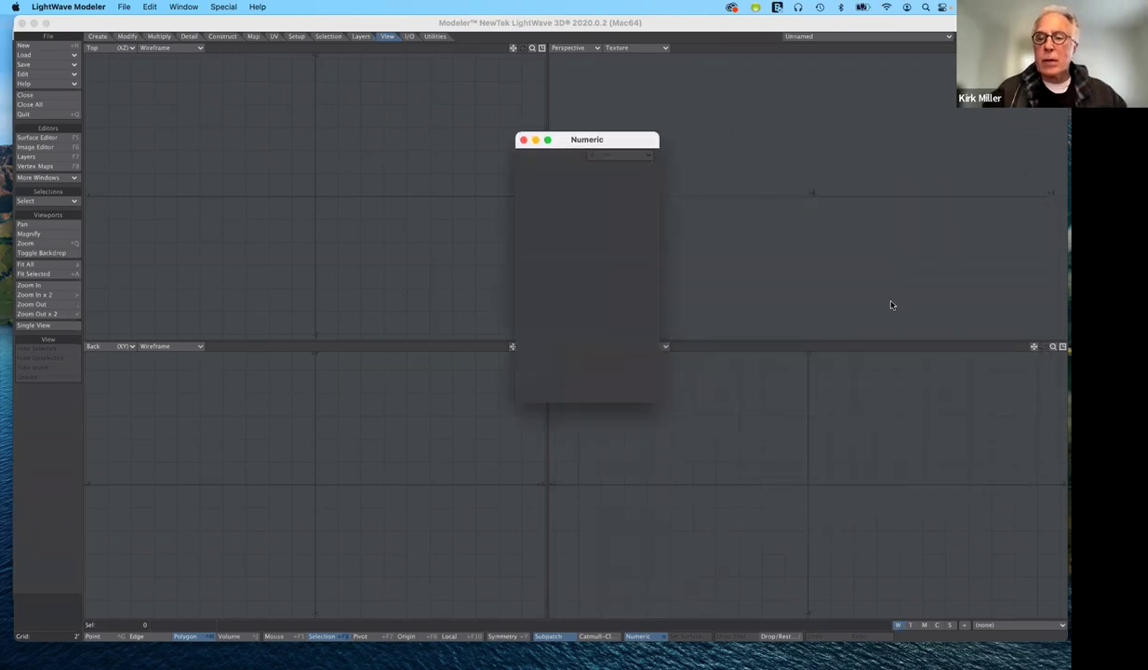
# Step: View the statistics window in point and polygon selection modes, and close it
pyautogui.press('w')
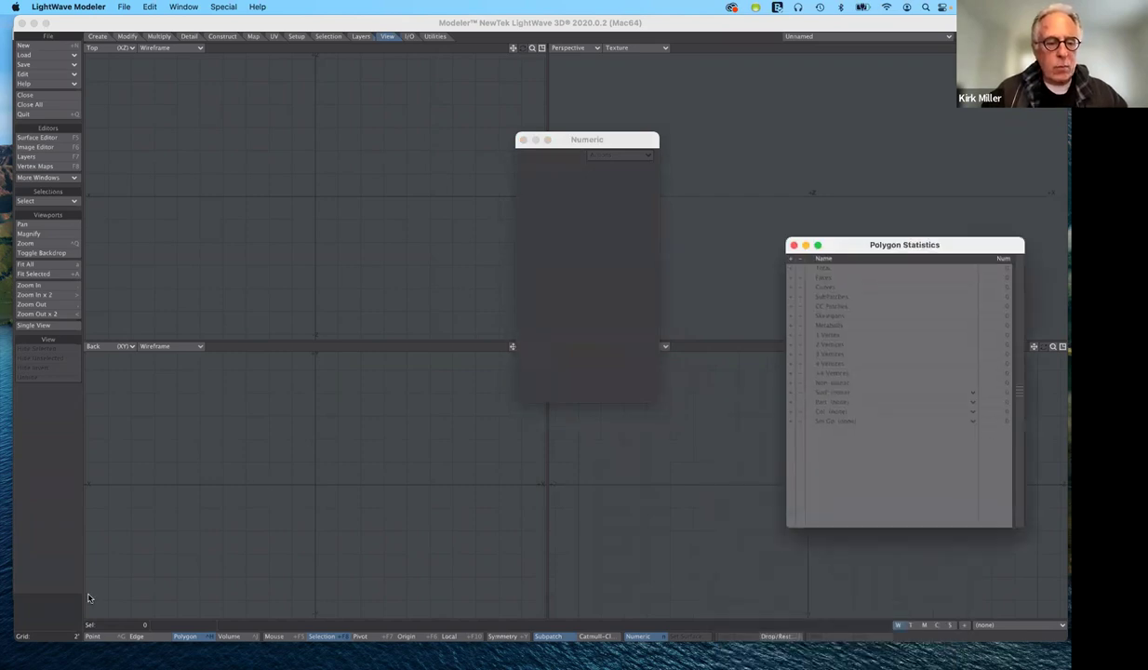
pyautogui.click(94, 637)
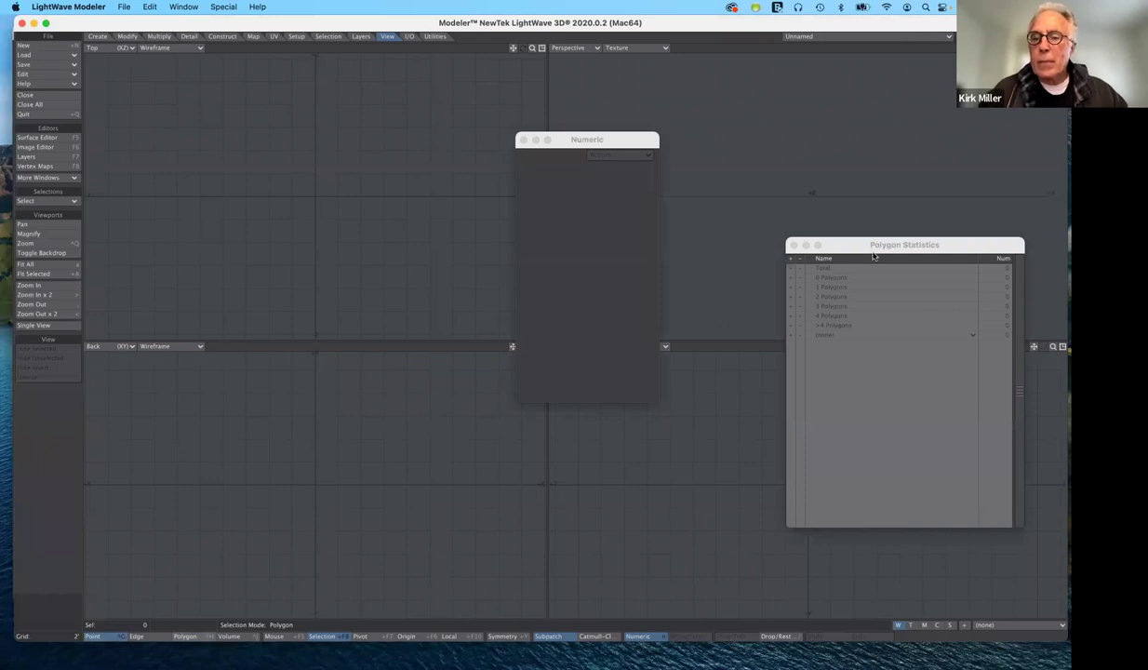
pyautogui.hotkey('ctrl', 'h')
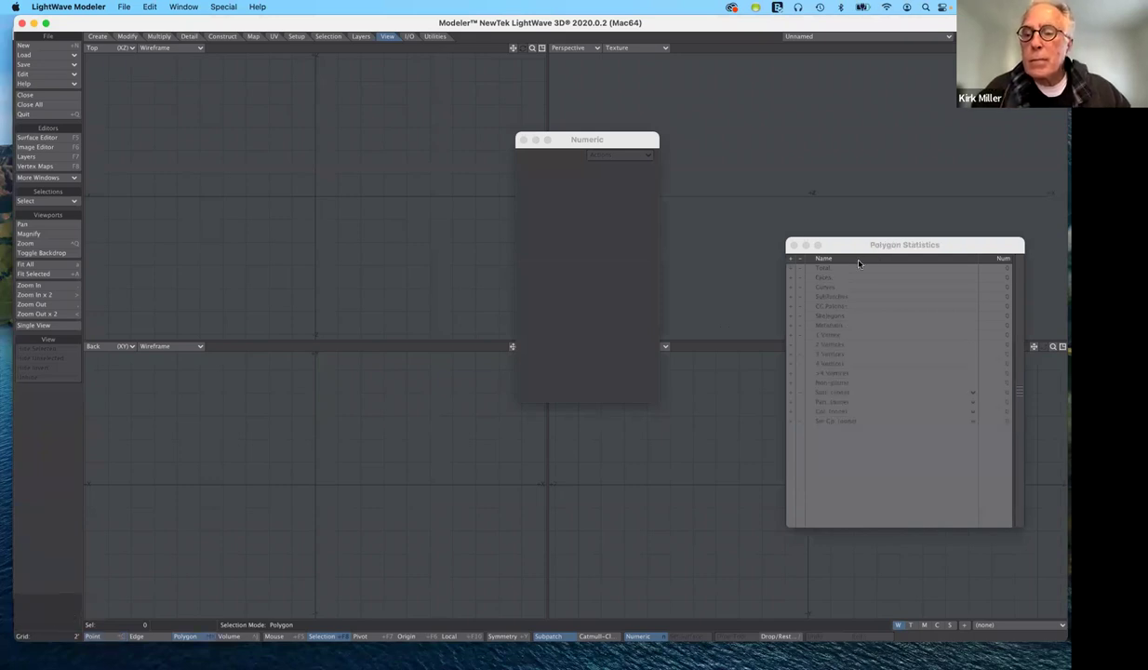
pyautogui.click(836, 278)
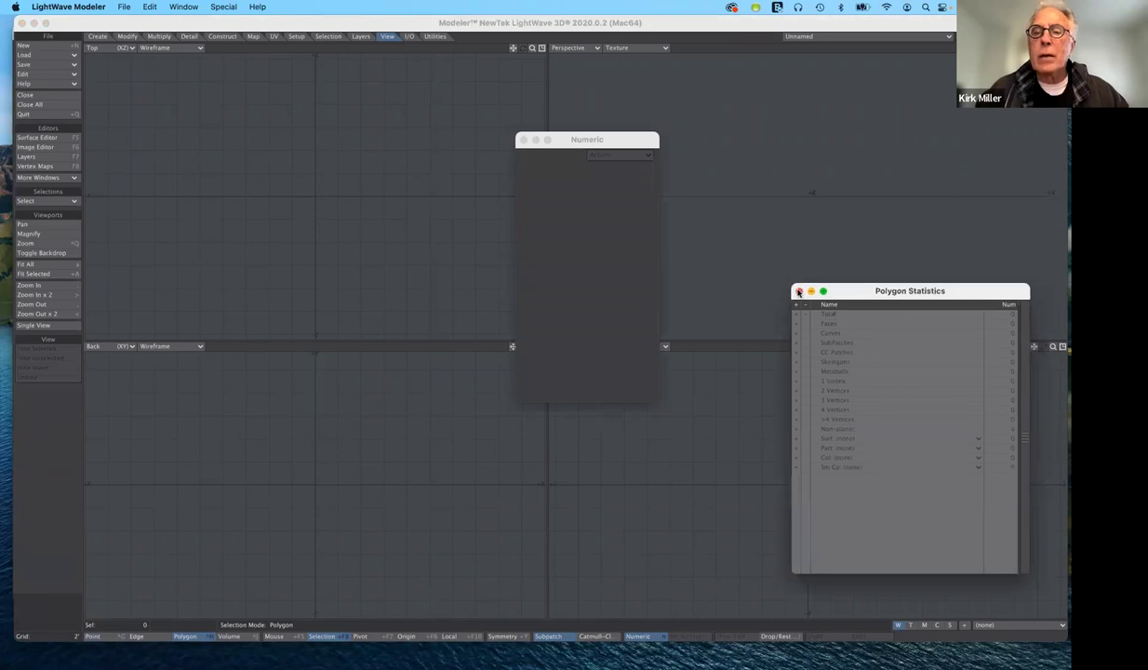
pyautogui.click(797, 290)
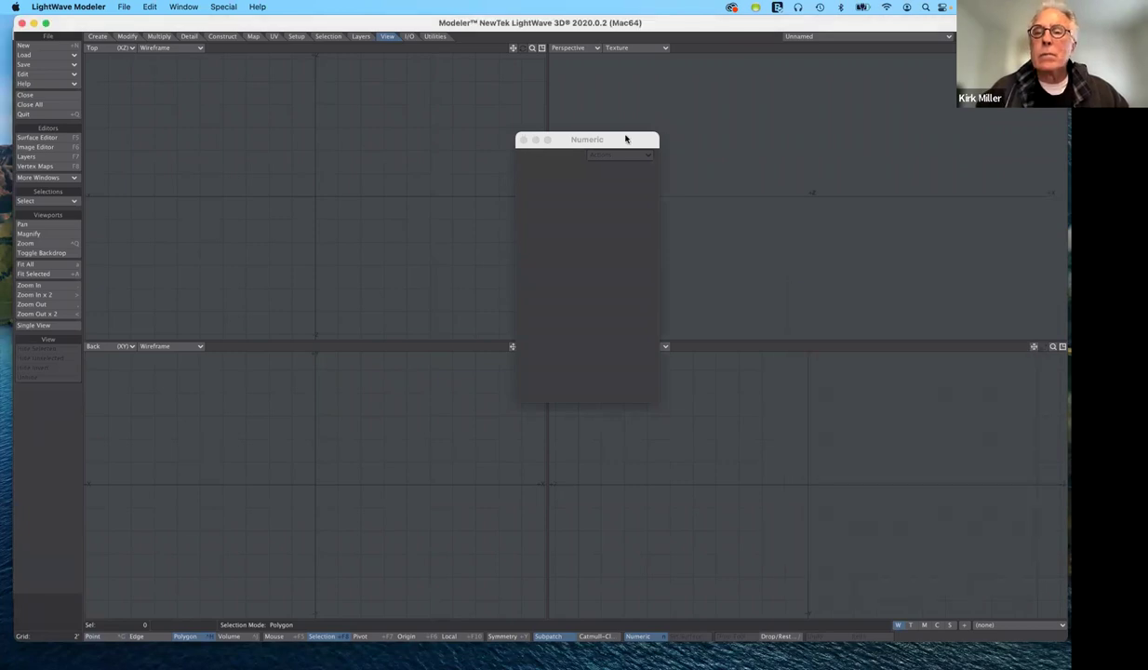
# Step: Start the Box tool and activate a box with its default dimensions through the numeric settings
pyautogui.moveTo(572, 139); pyautogui.dragTo(871, 208)
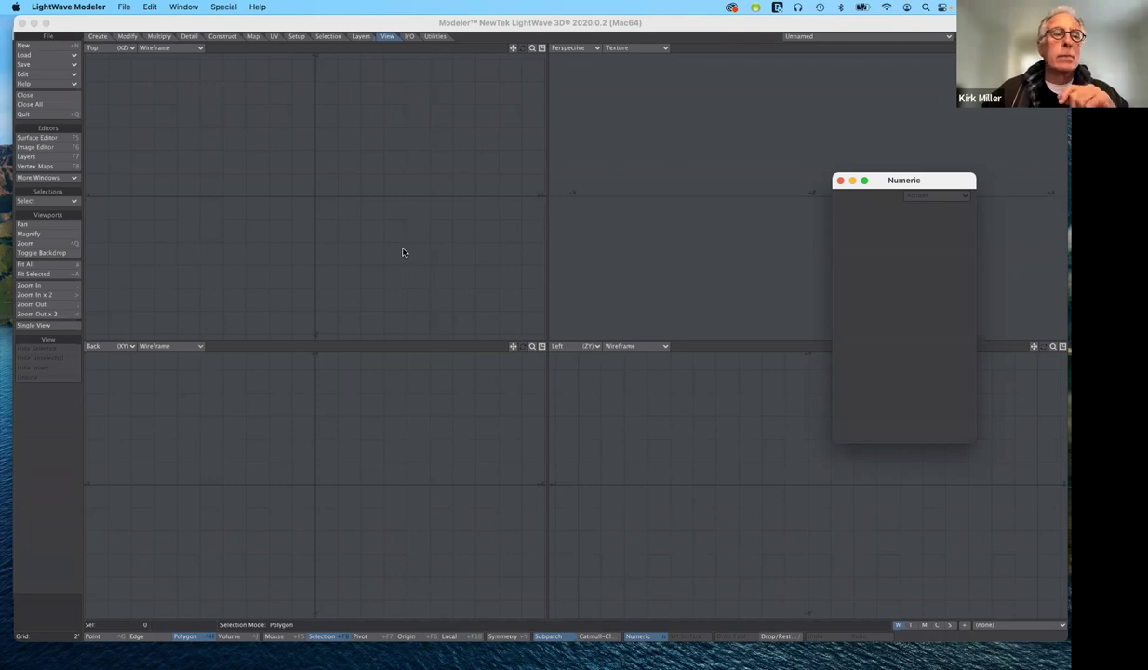
pyautogui.click(96, 36)
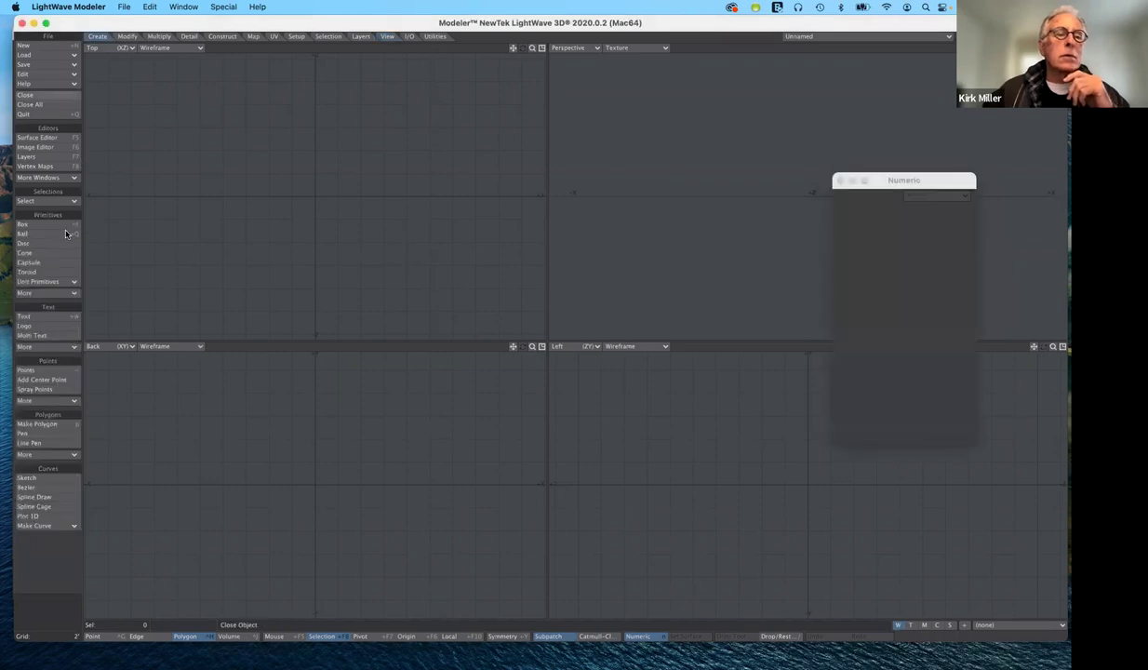
pyautogui.click(66, 227)
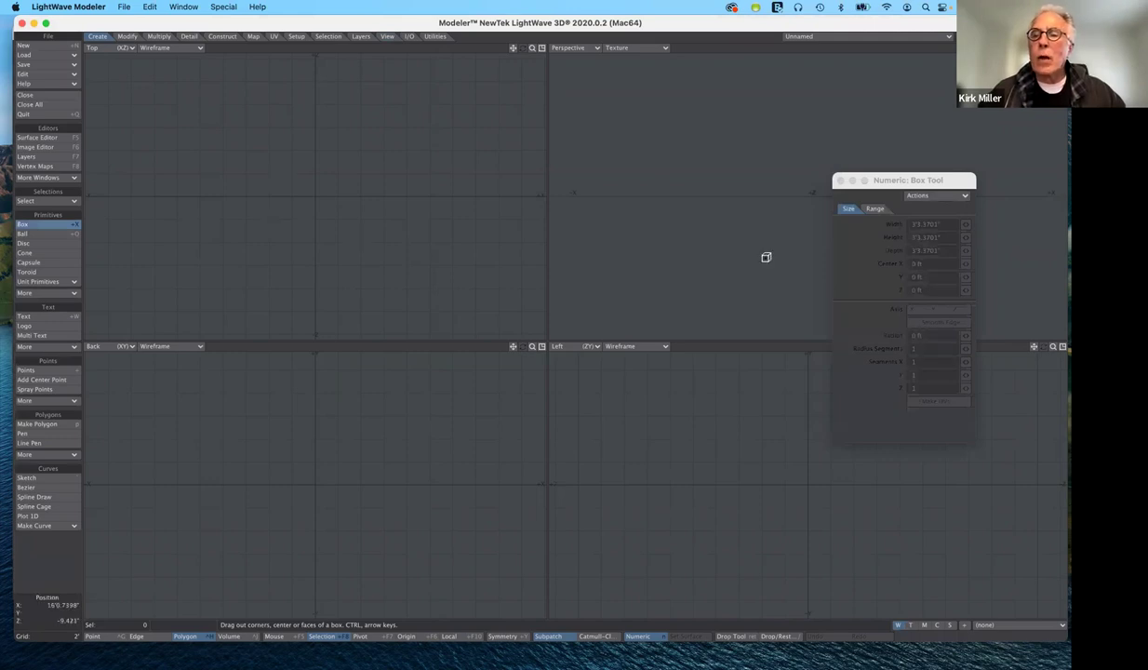
pyautogui.press('n')
pyautogui.click(614, 207)
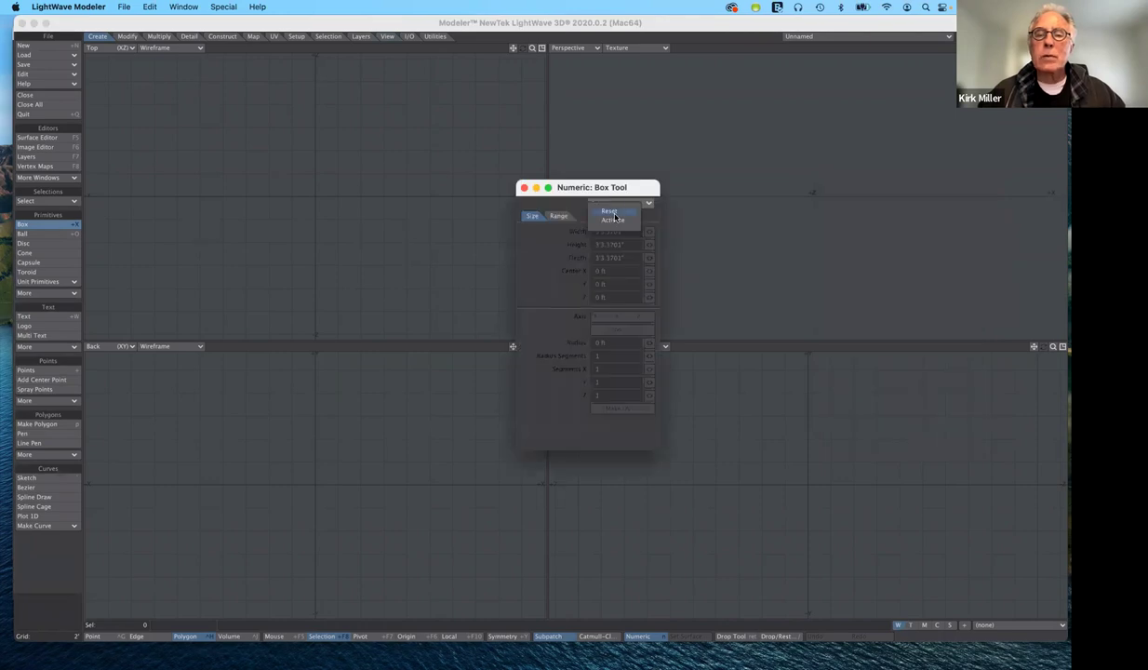
pyautogui.click(613, 217)
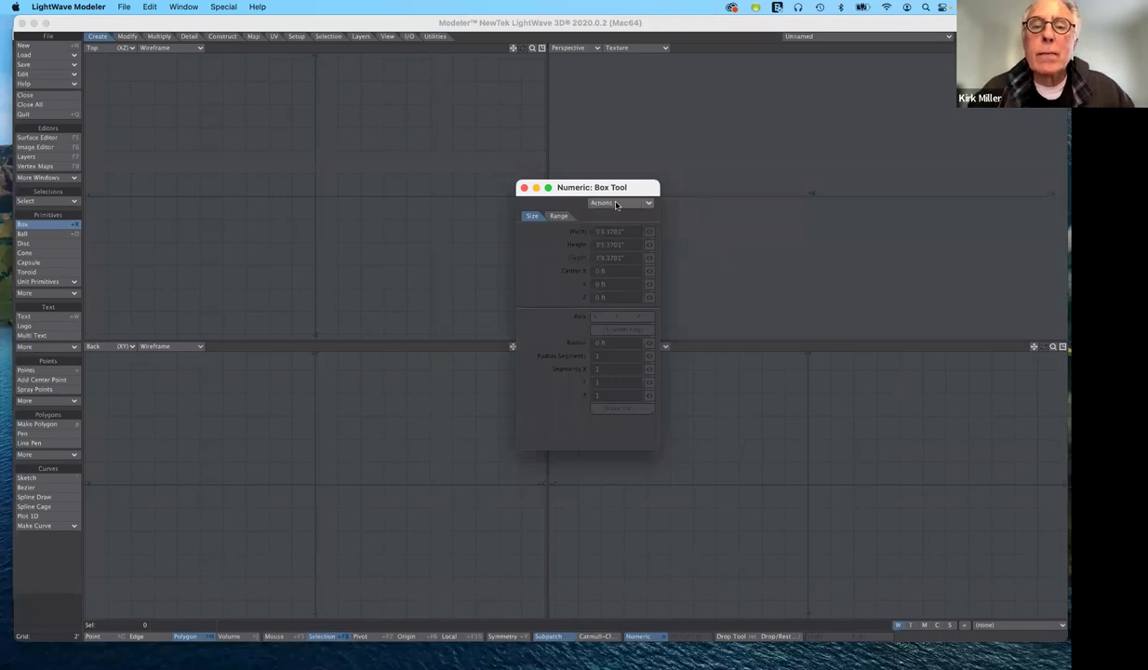
pyautogui.click(616, 221)
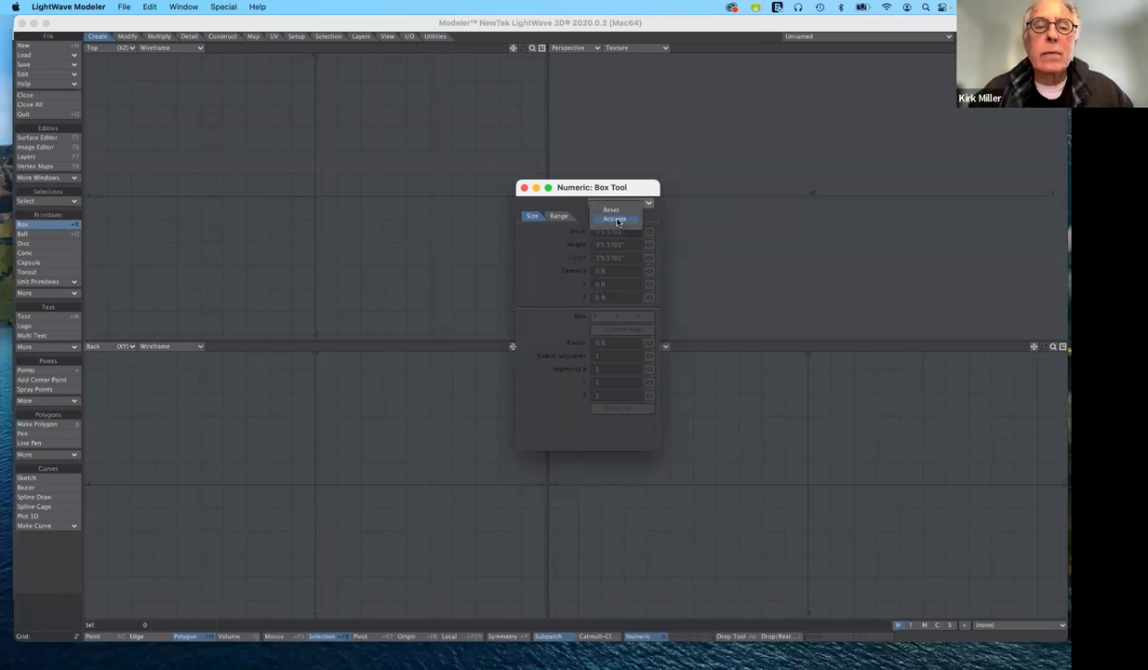
pyautogui.click(609, 223)
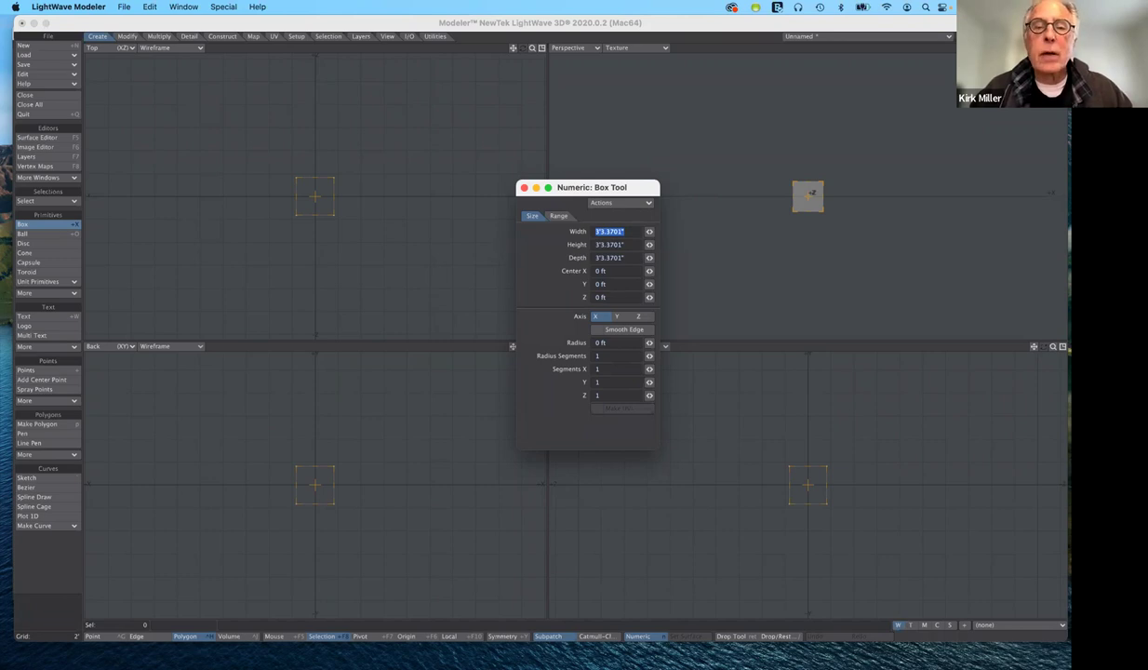
pyautogui.write('0')
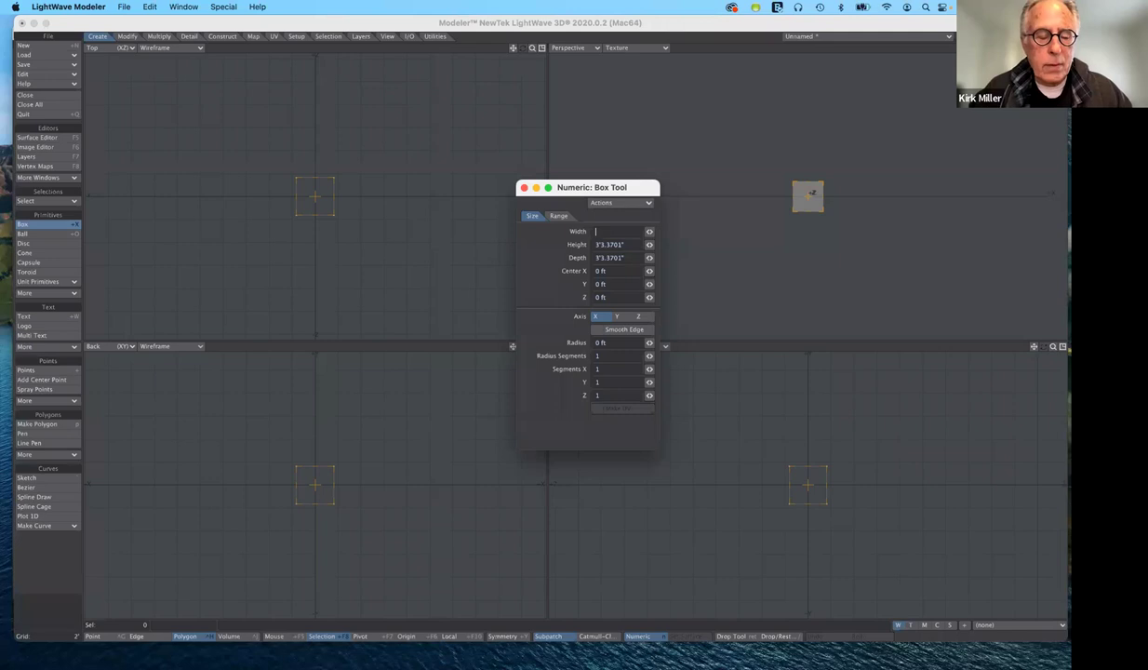
pyautogui.click(623, 203)
pyautogui.click(626, 218)
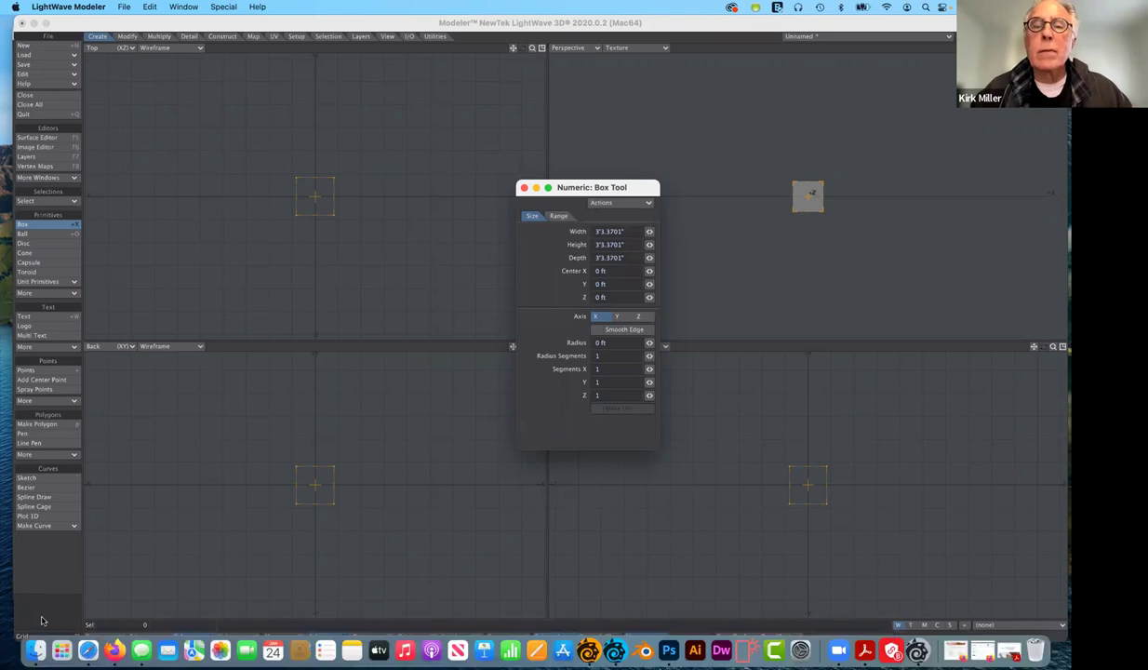
pyautogui.click(403, 133)
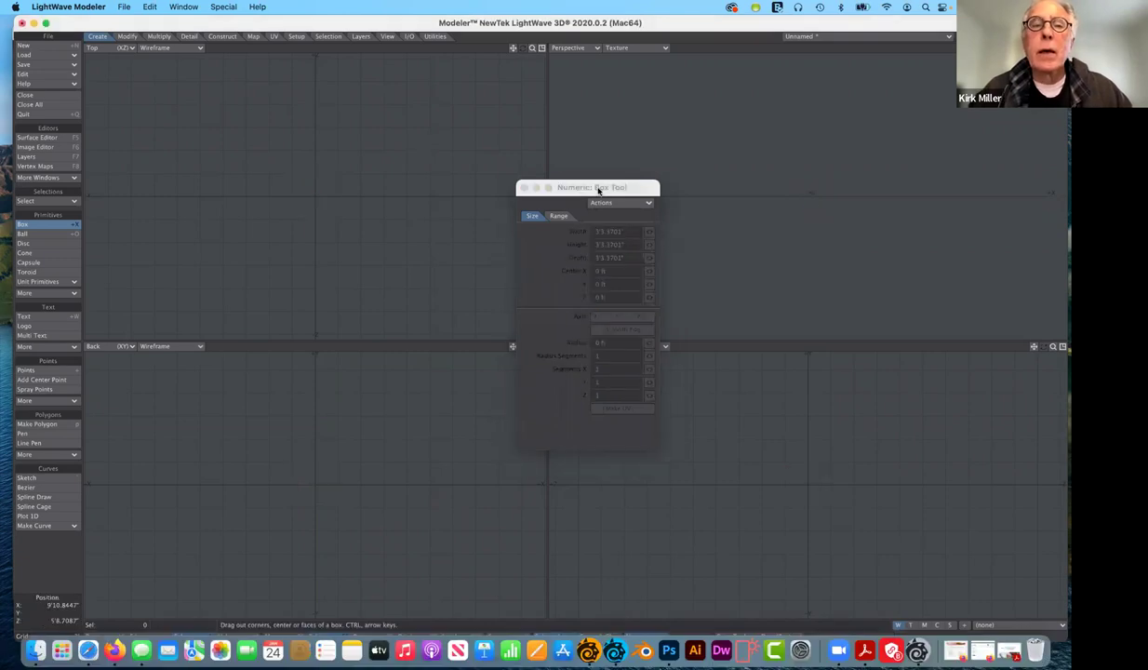
pyautogui.moveTo(605, 182); pyautogui.dragTo(600, 163)
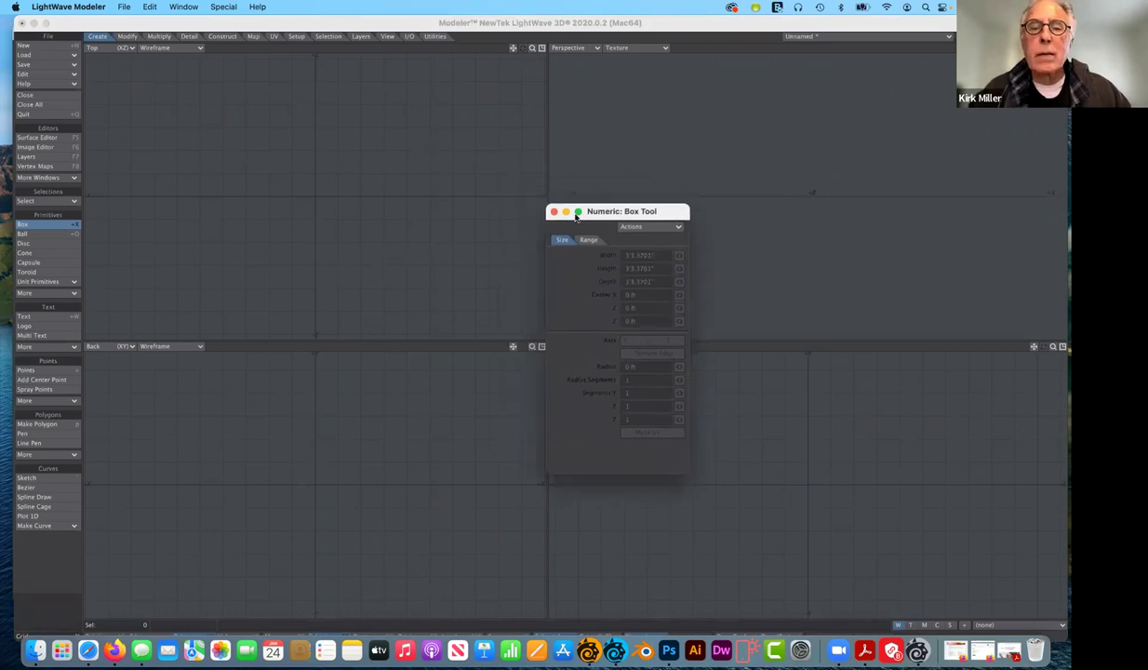
pyautogui.click(552, 212)
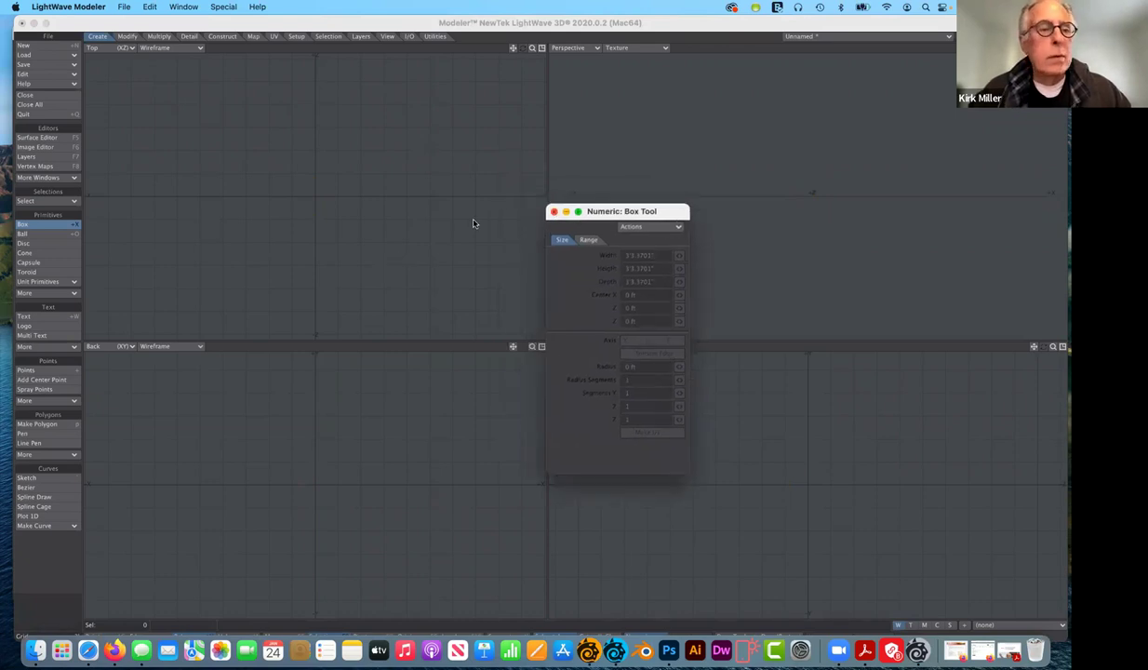
pyautogui.click(40, 233)
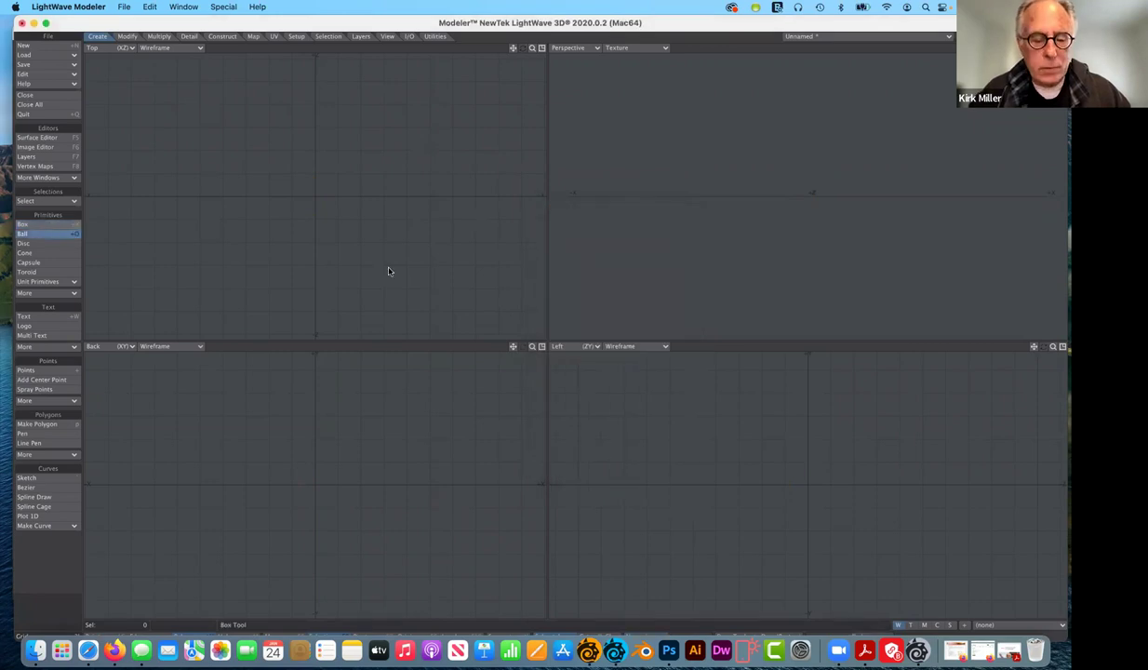
pyautogui.press('space')
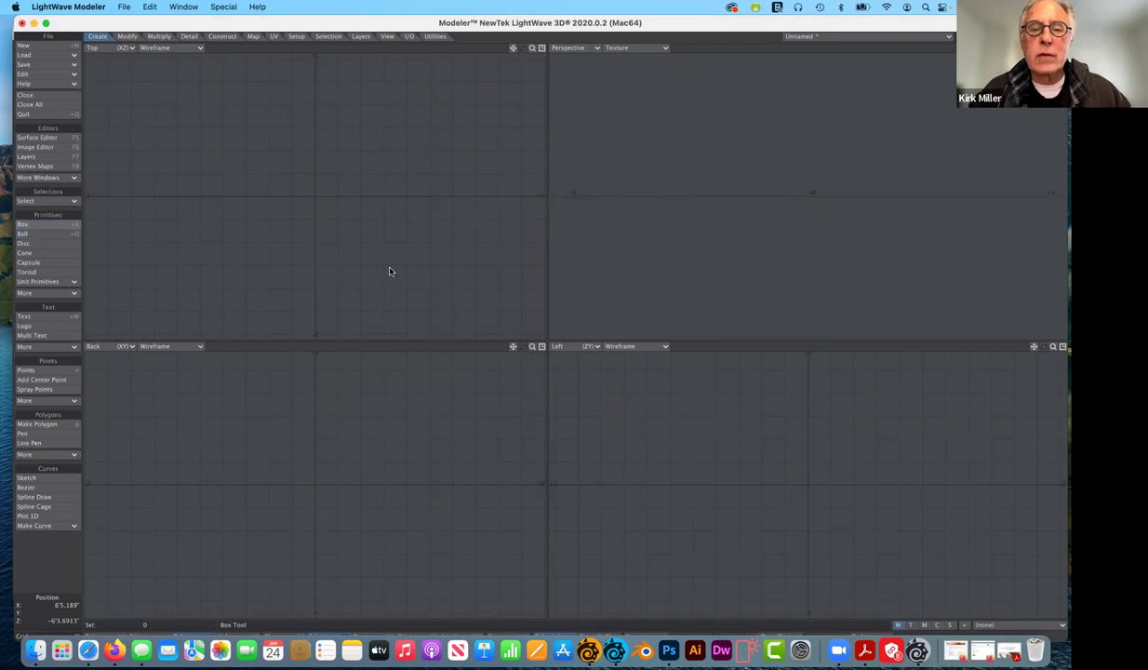
# Step: Set the unit system to Metric with meters as the default unit in the display options
pyautogui.press('d')
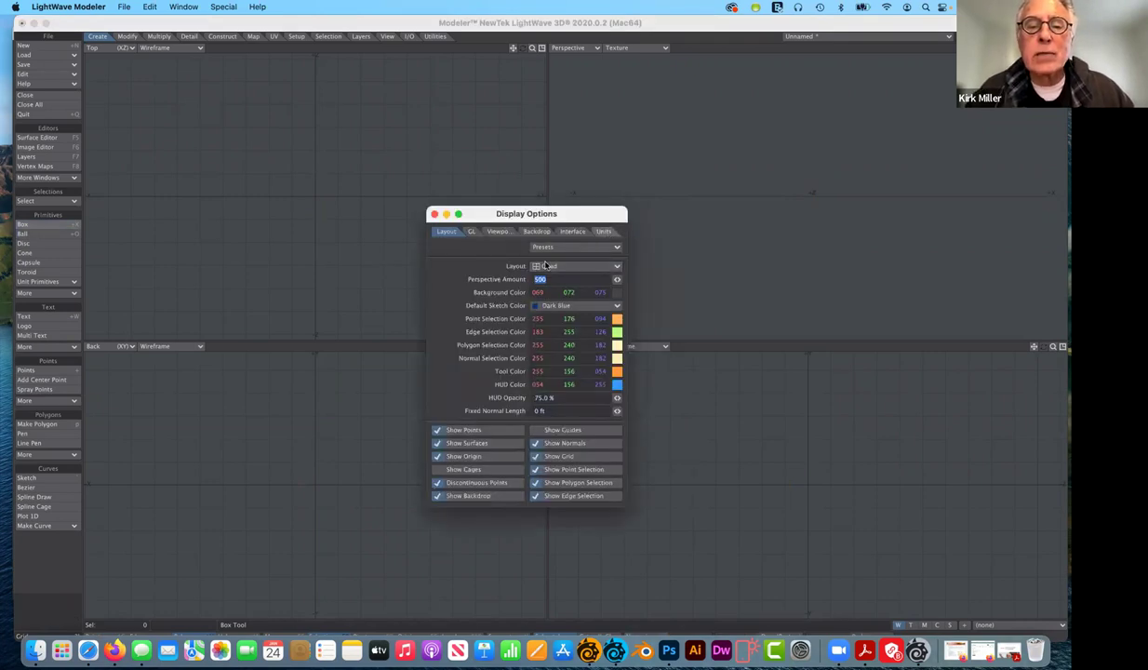
pyautogui.click(602, 231)
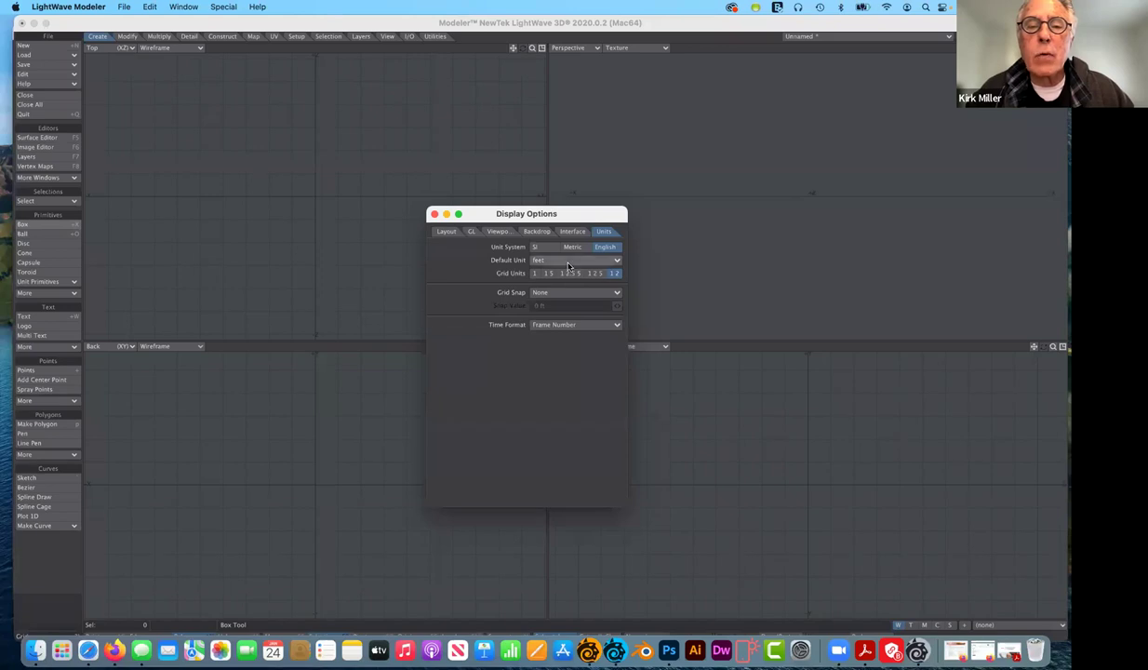
pyautogui.click(569, 262)
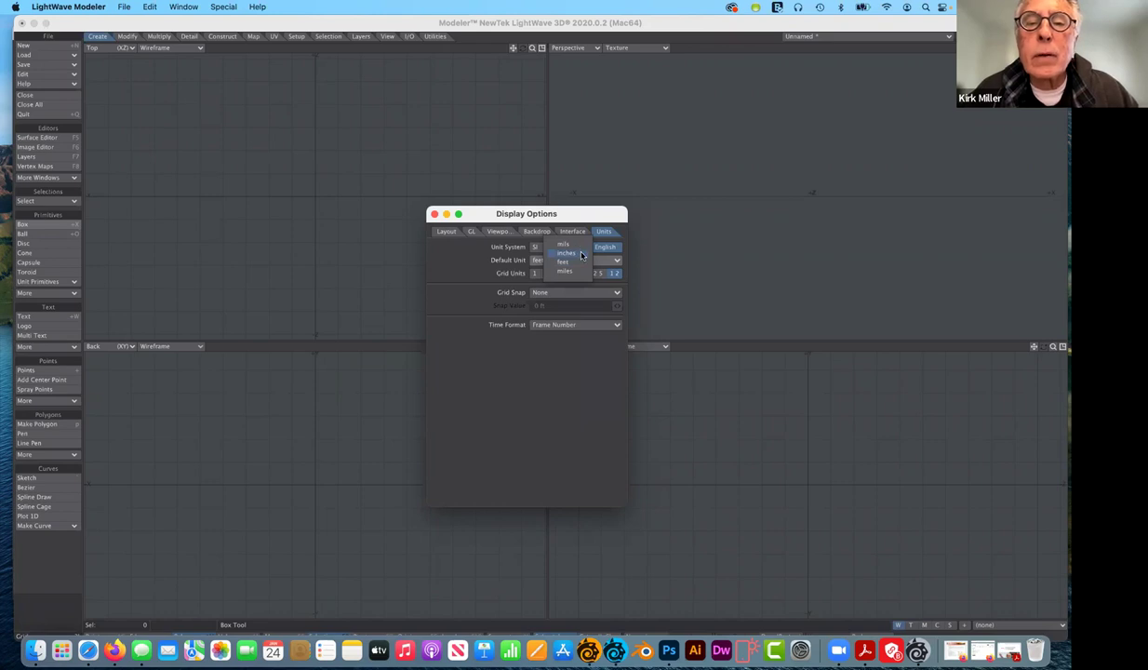
pyautogui.click(568, 246)
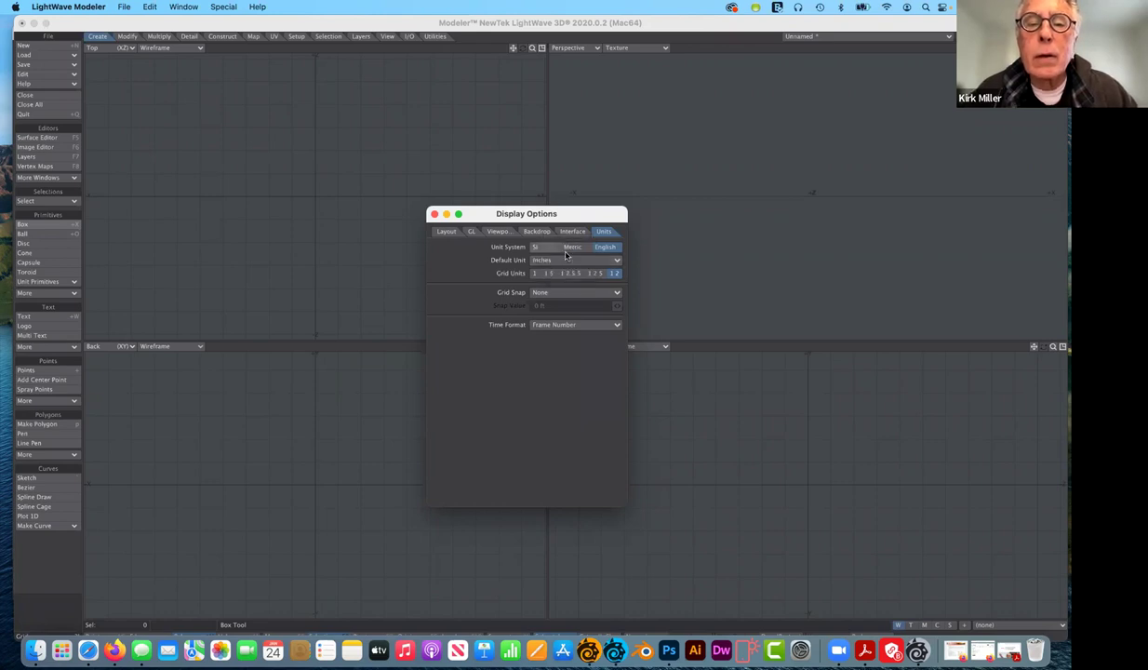
pyautogui.click(570, 247)
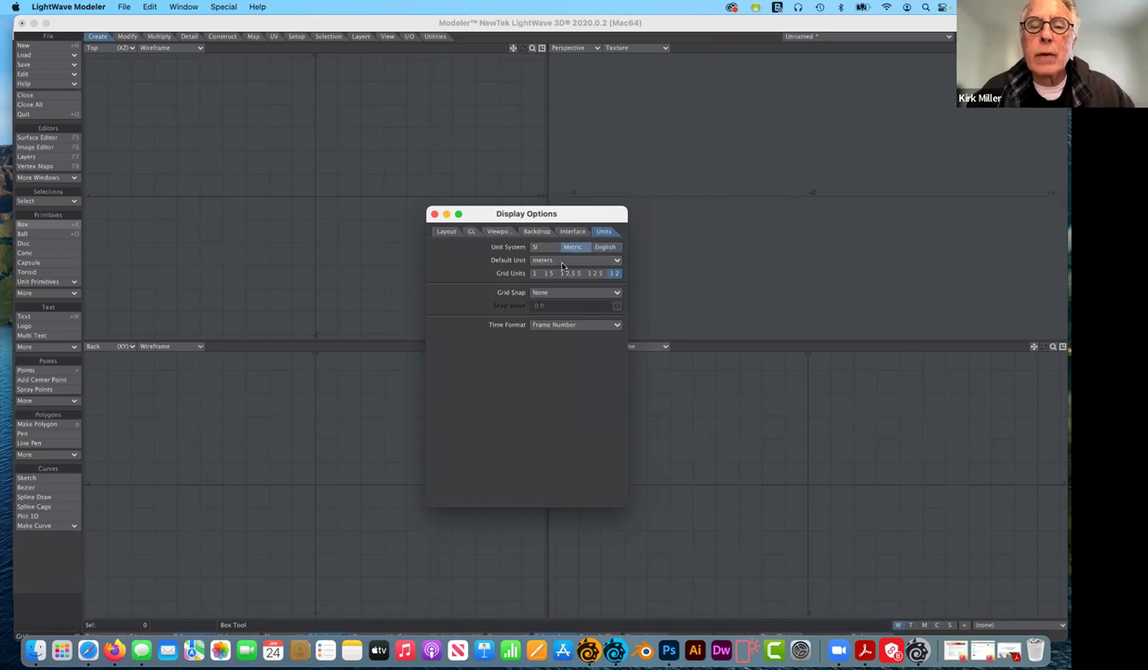
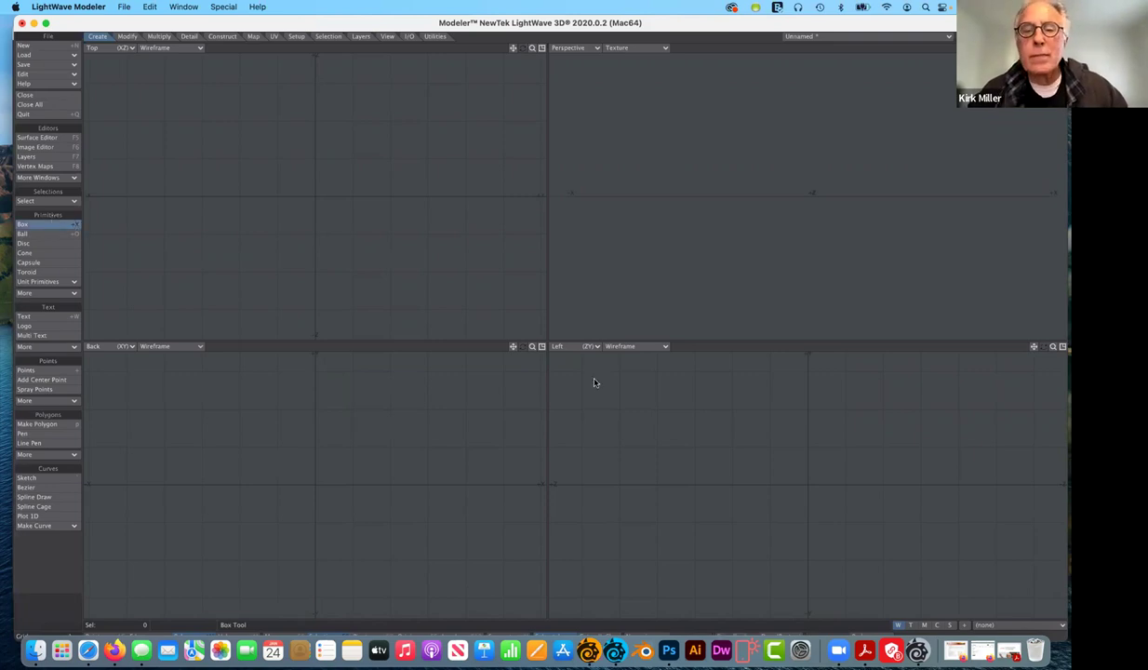
# Step: Create a box through the Box tool's numeric settings and set its height to 2"
pyautogui.press('n')
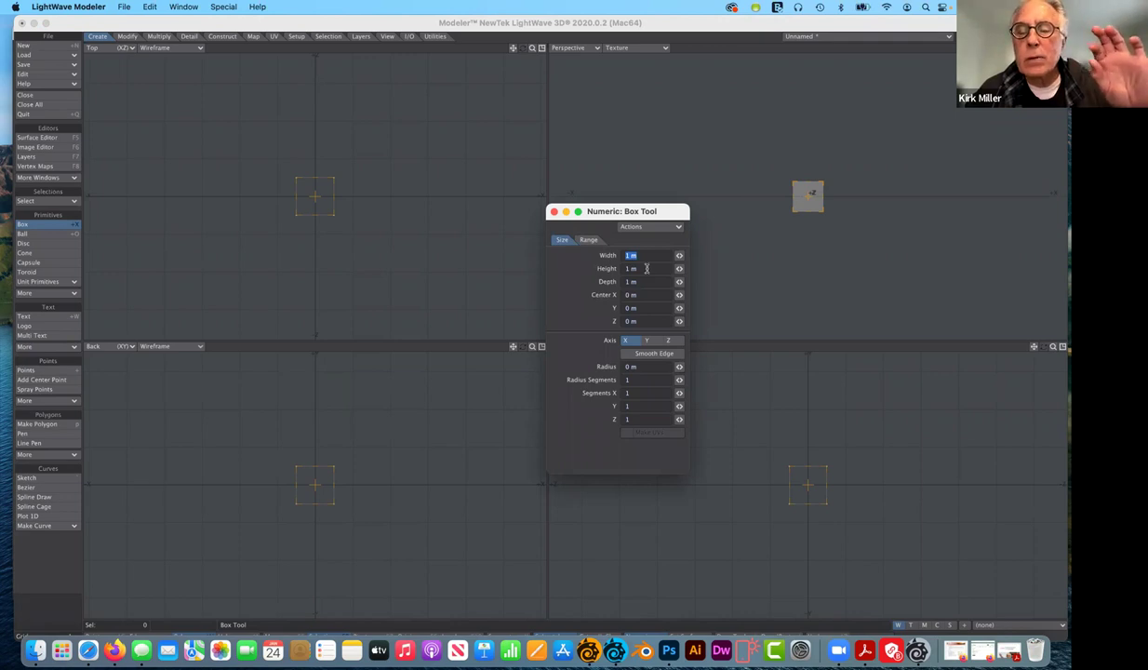
pyautogui.click(628, 268)
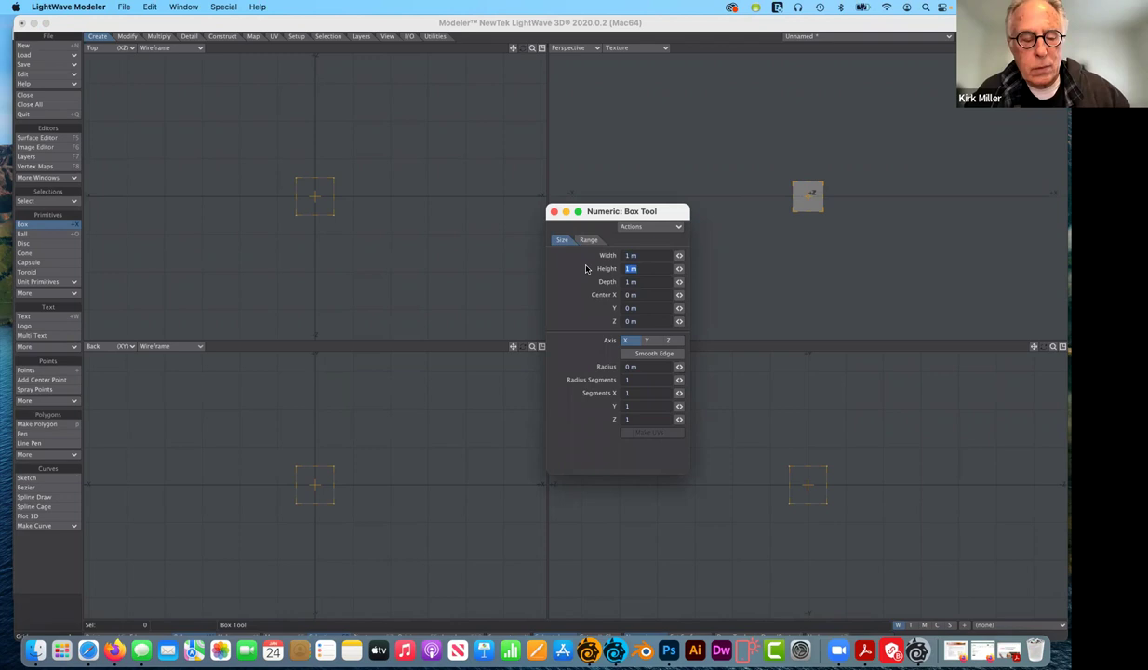
pyautogui.write('2')
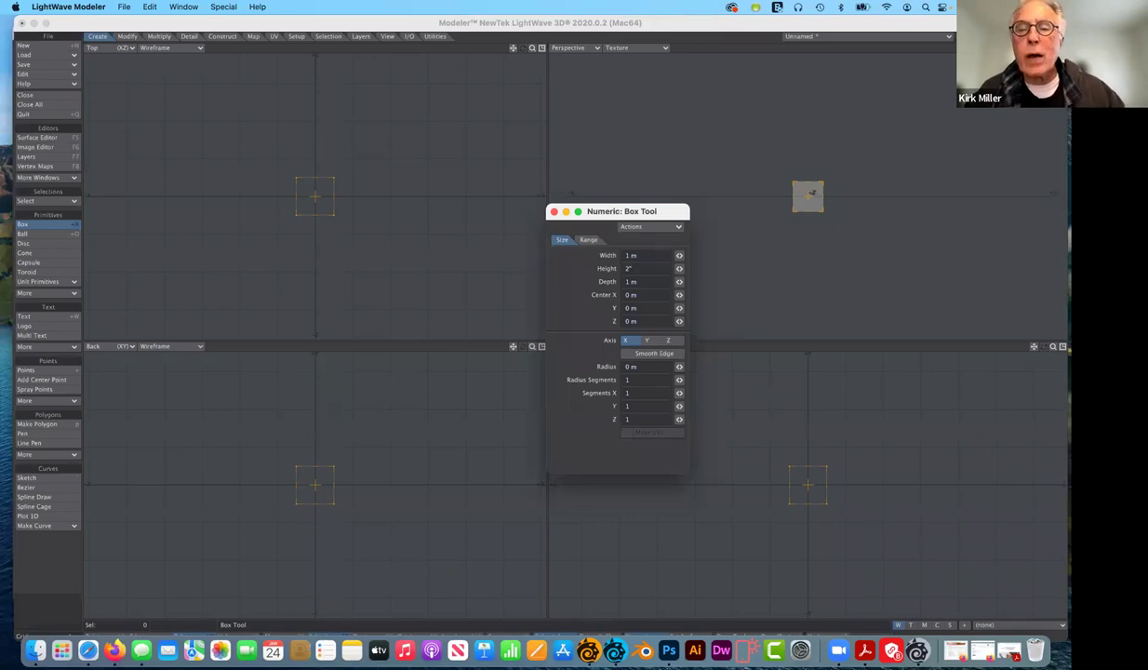
pyautogui.write('"')
pyautogui.press('Tab')
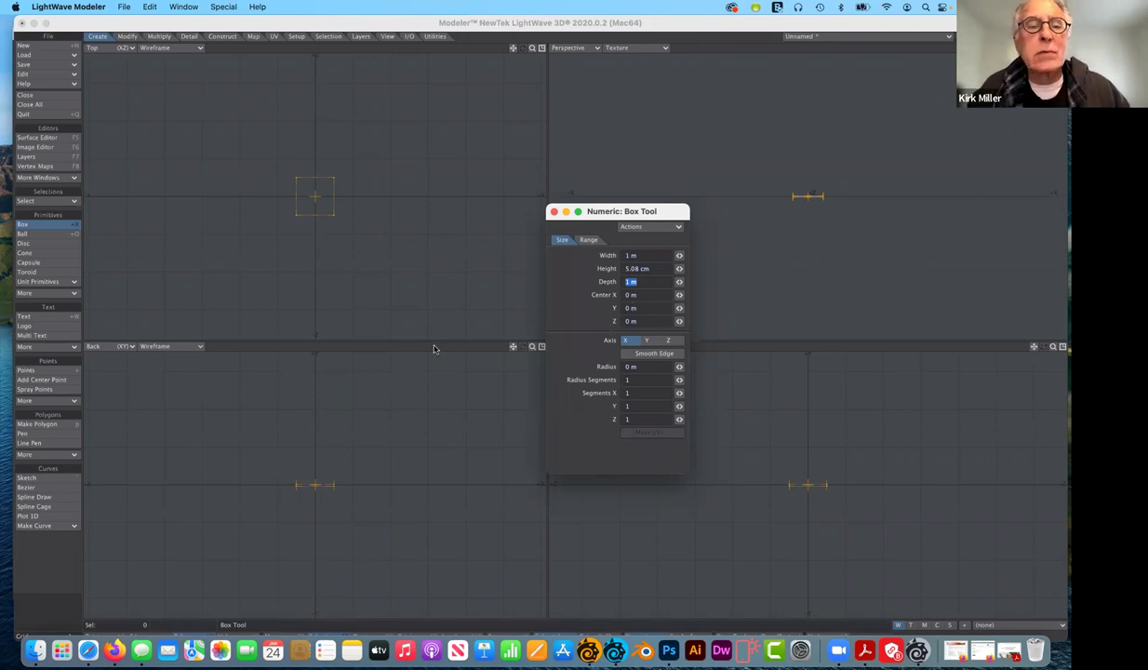
# Step: Set the box's Y center to 30", keeping its depth and X center as they are
pyautogui.press('Tab')
pyautogui.press('Tab')
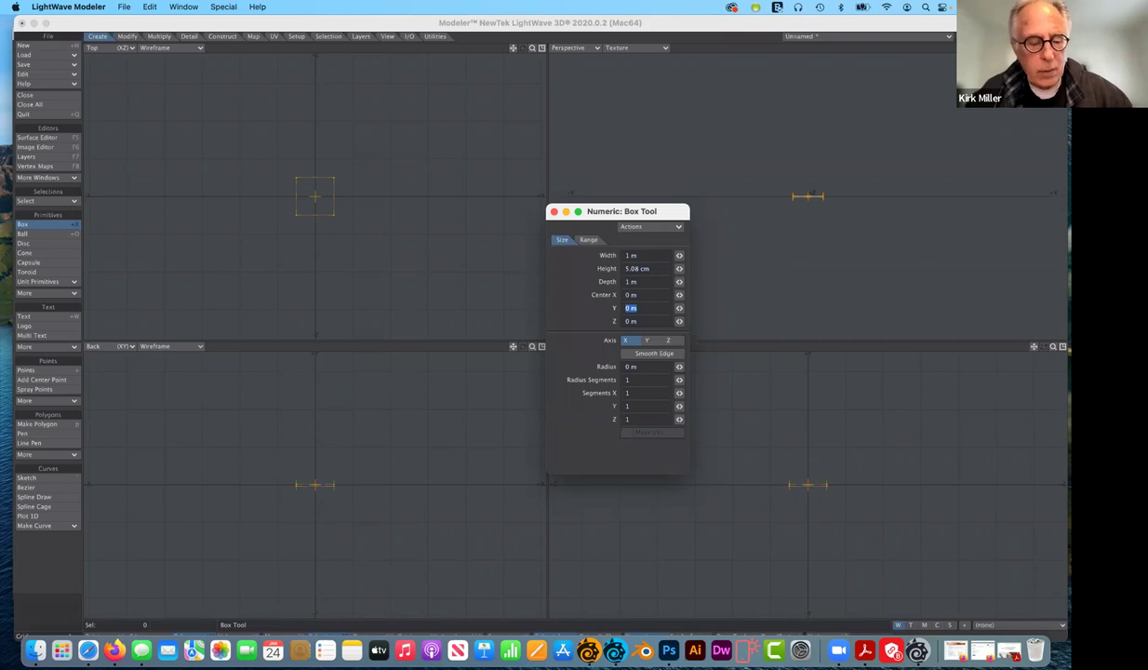
pyautogui.write('30')
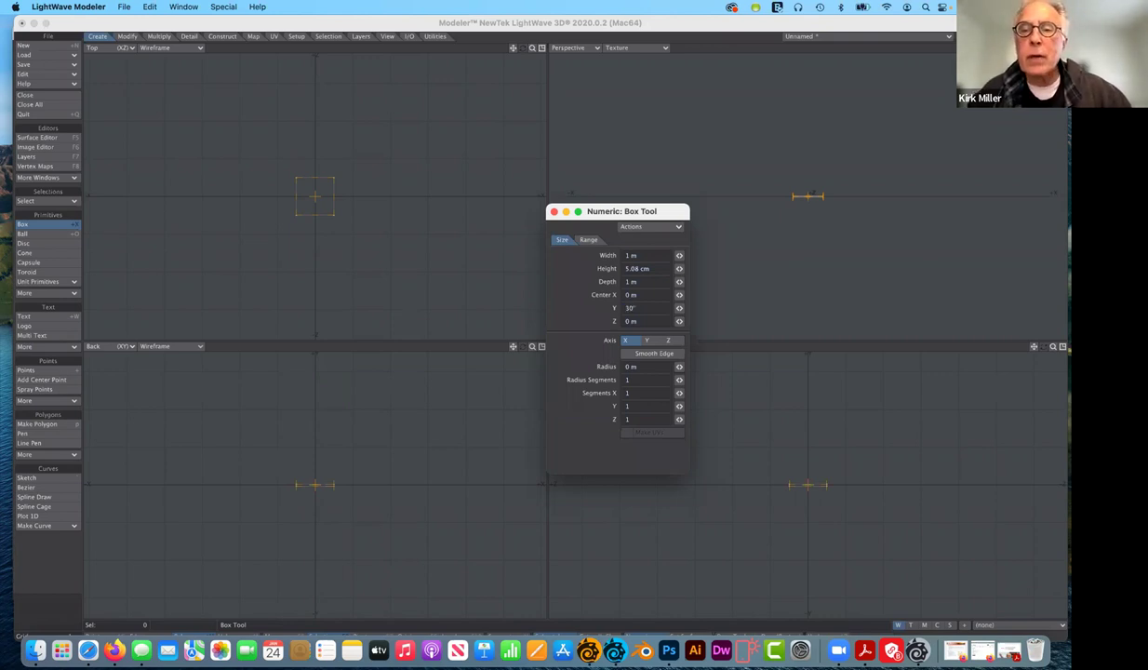
# Step: Commit the box with its entered center values, drop the Box tool, and orbit and zoom the perspective view to show its top
pyautogui.press('Tab')
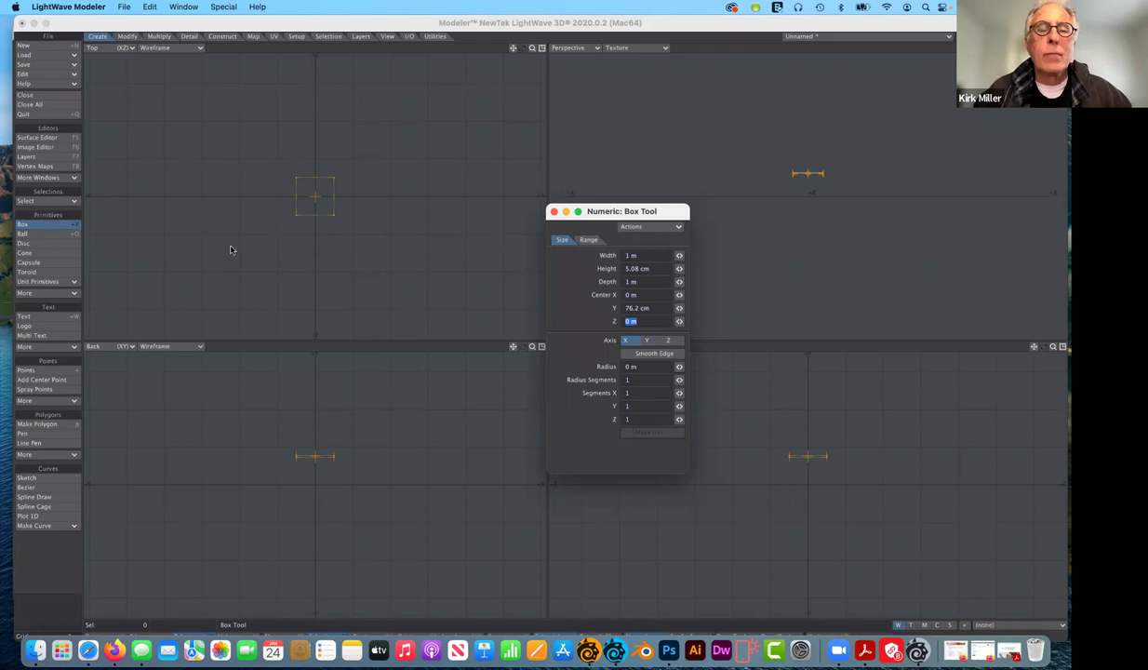
pyautogui.press('space')
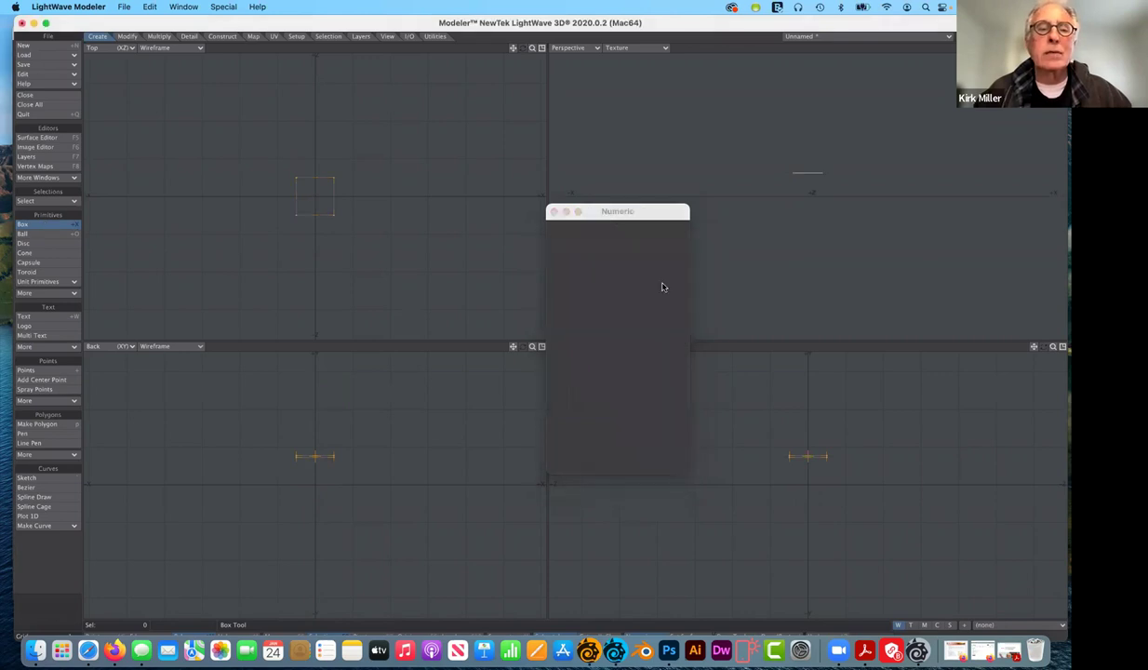
pyautogui.moveTo(618, 211); pyautogui.dragTo(666, 280)
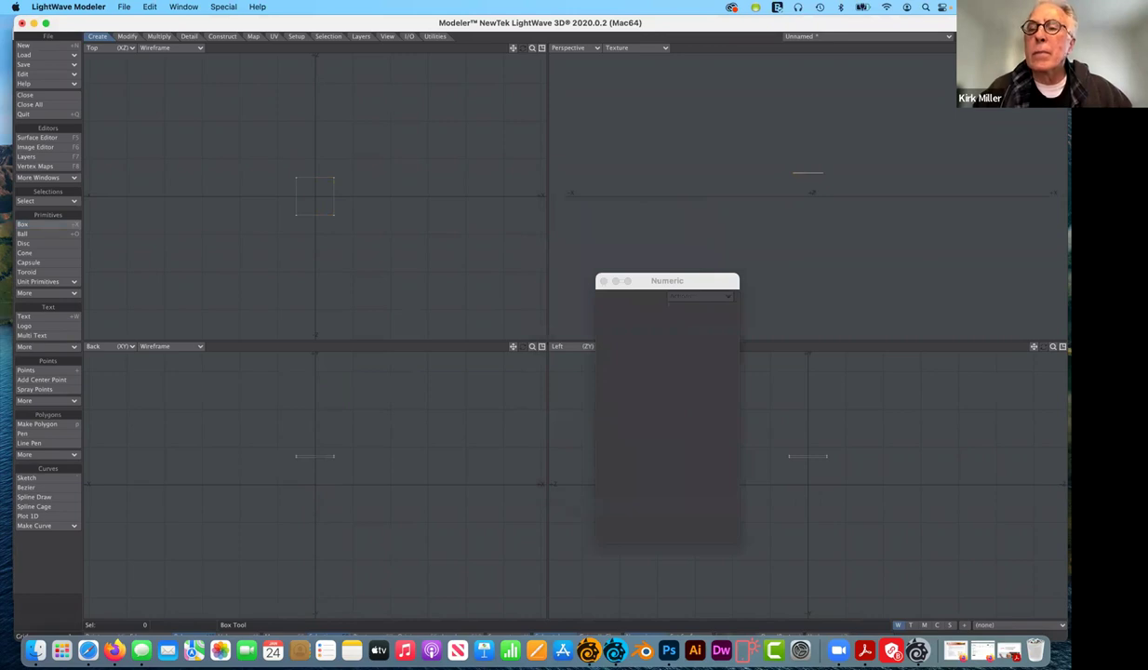
pyautogui.press('n')
pyautogui.keyDown('alt'); pyautogui.moveTo(808, 195); pyautogui.dragTo(837, 233); pyautogui.keyUp('alt')
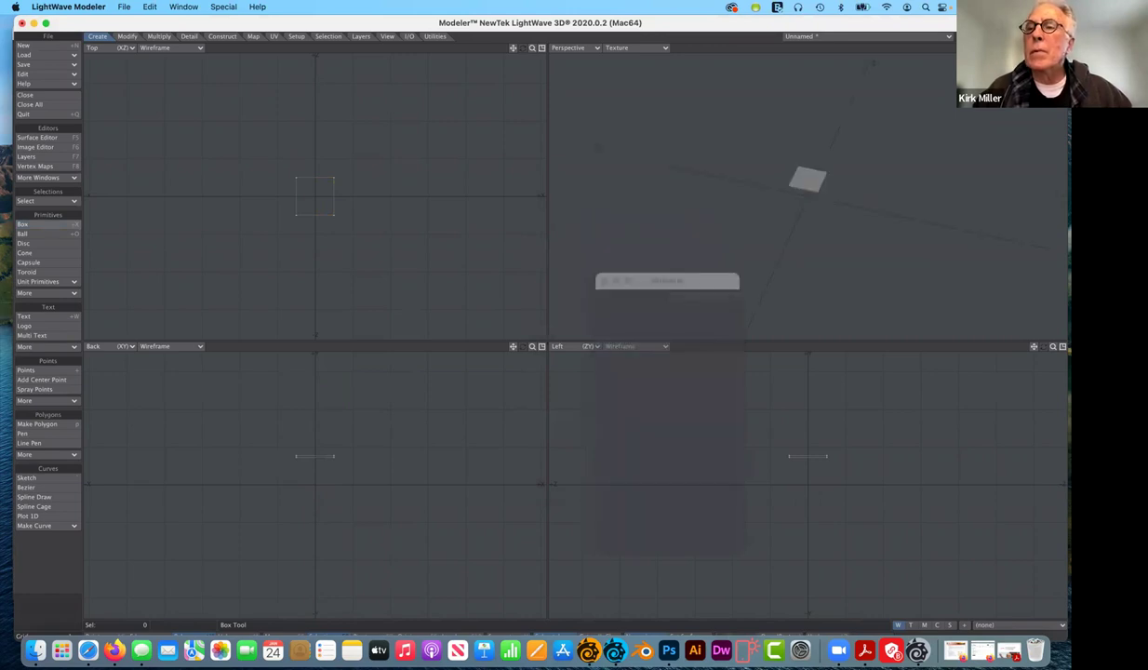
pyautogui.press('n')
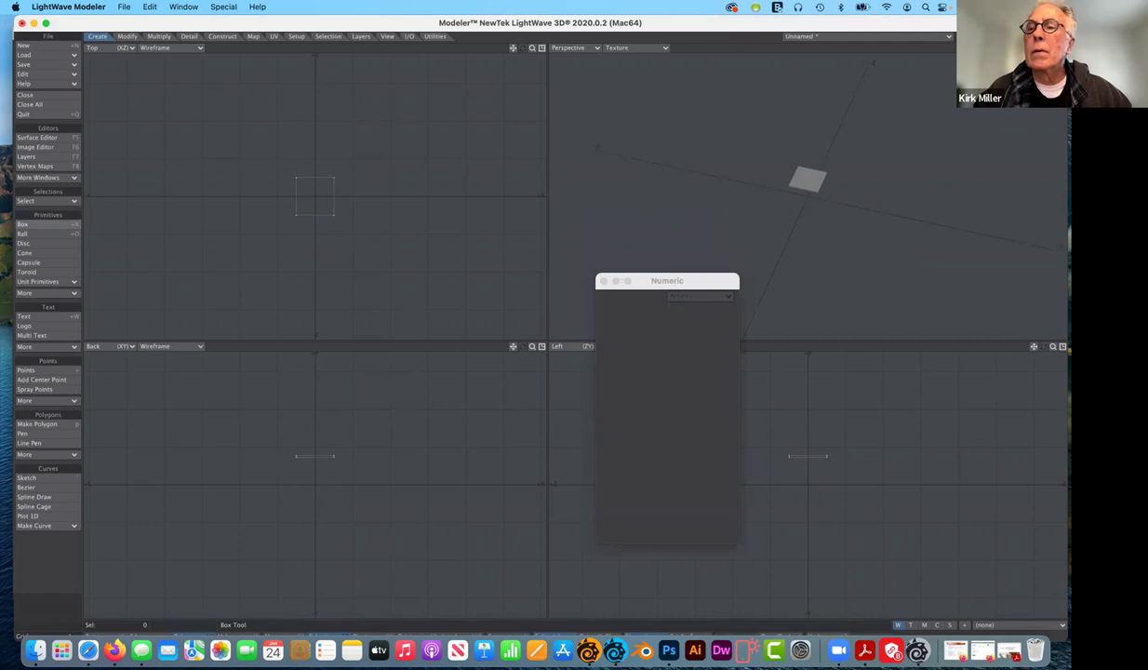
pyautogui.press('n')
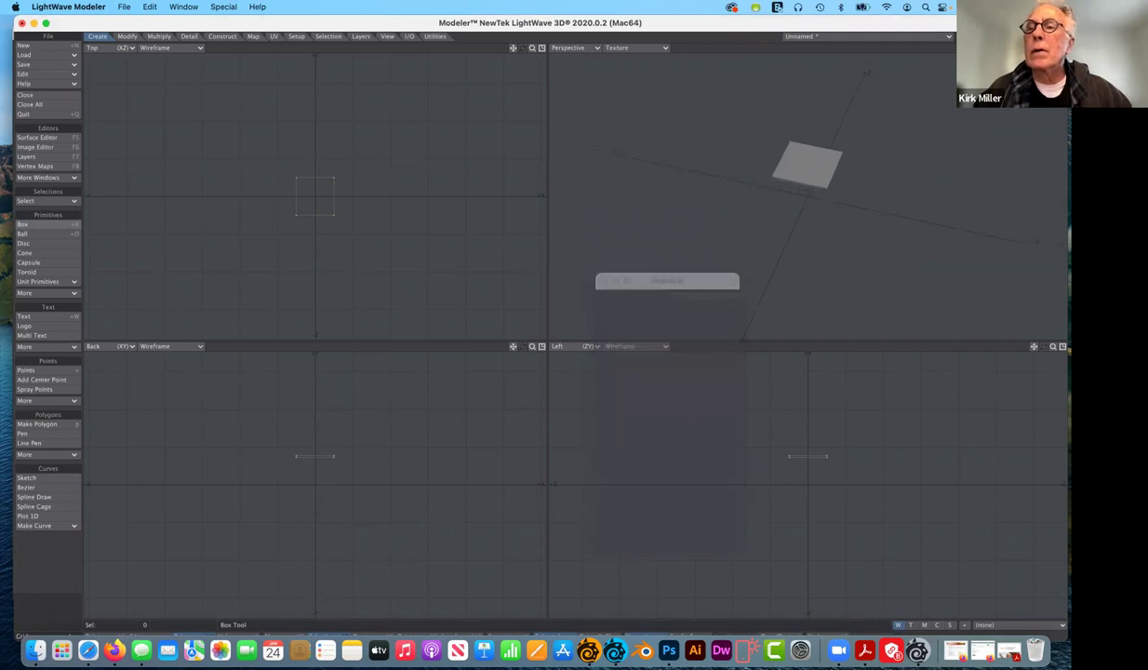
pyautogui.press('n')
pyautogui.press('n')
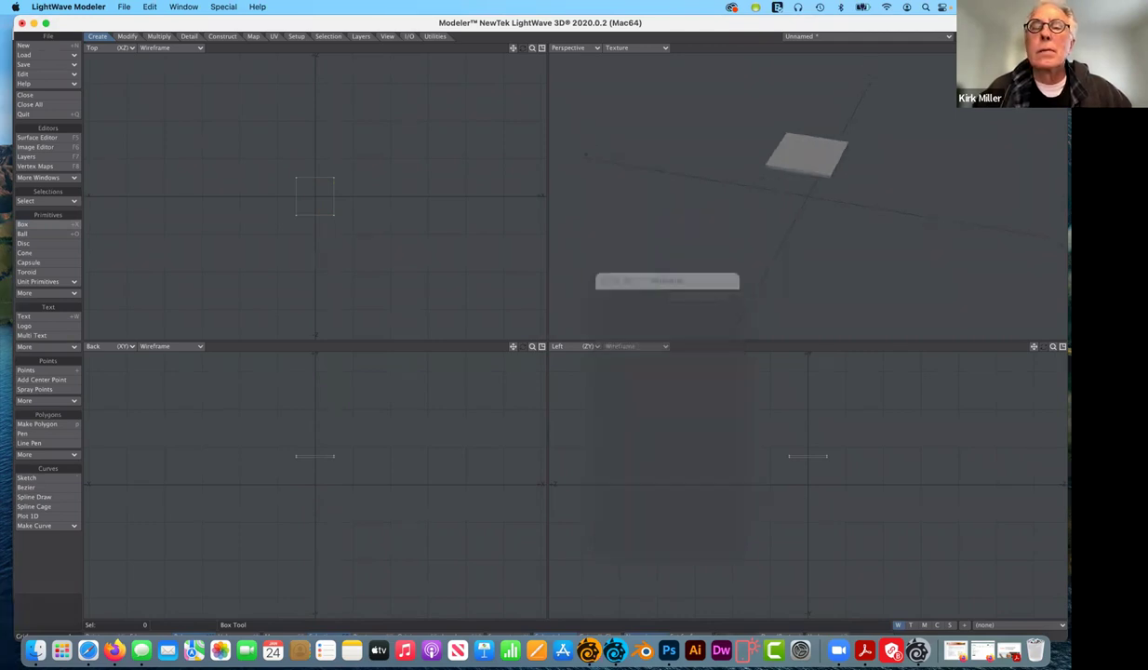
pyautogui.press('n')
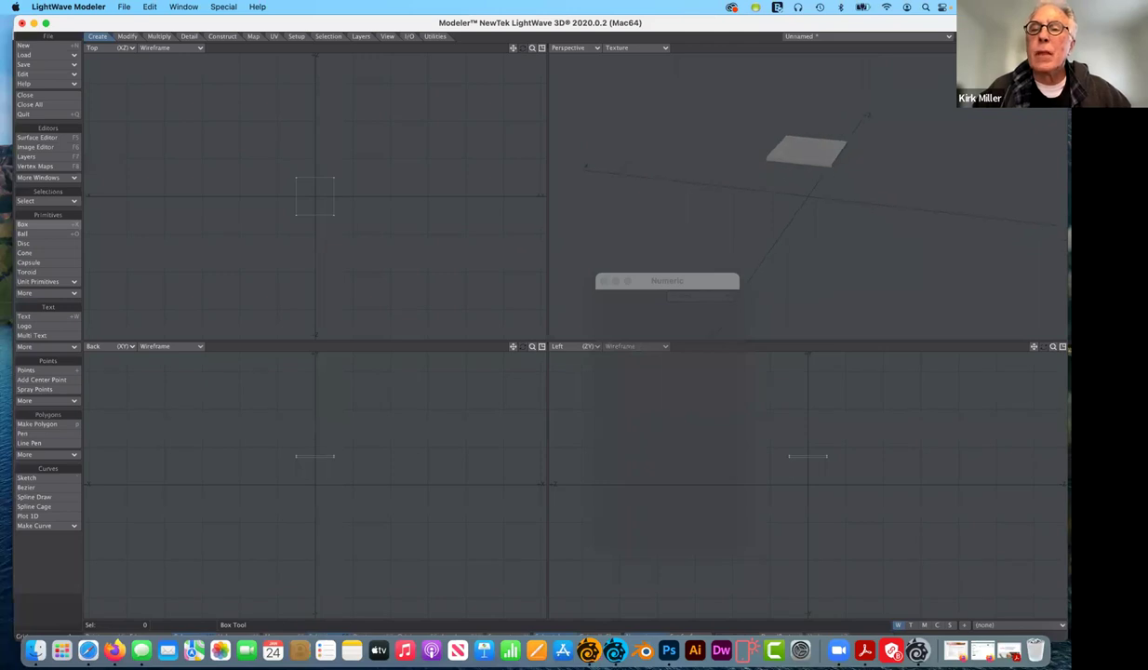
pyautogui.press('n')
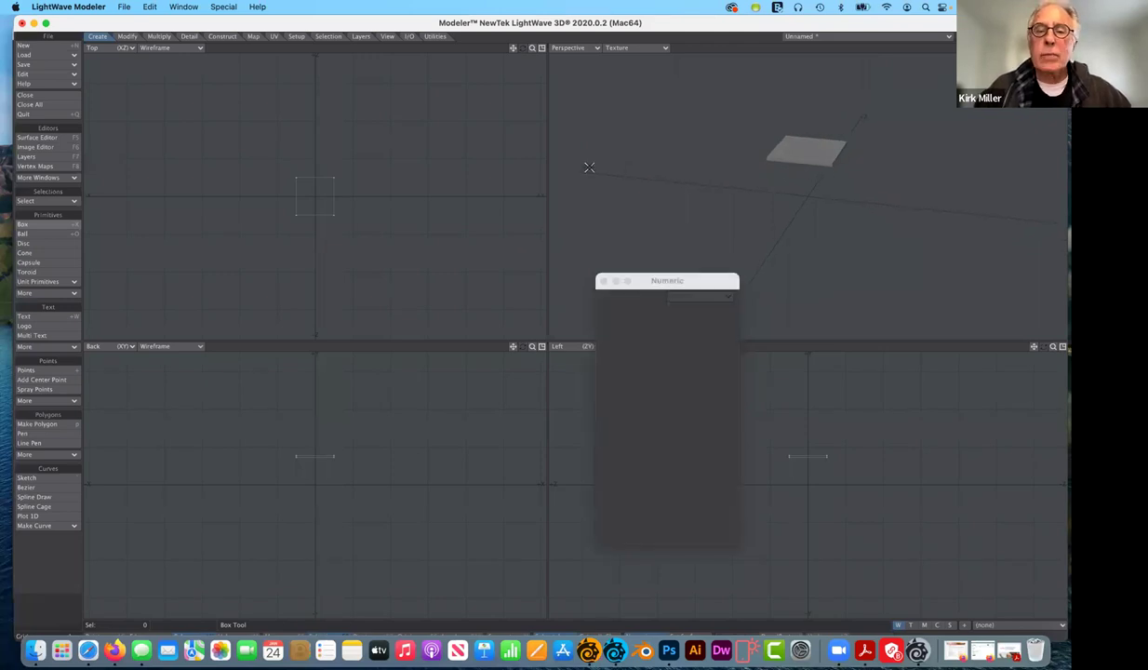
pyautogui.moveTo(712, 284); pyautogui.dragTo(594, 208)
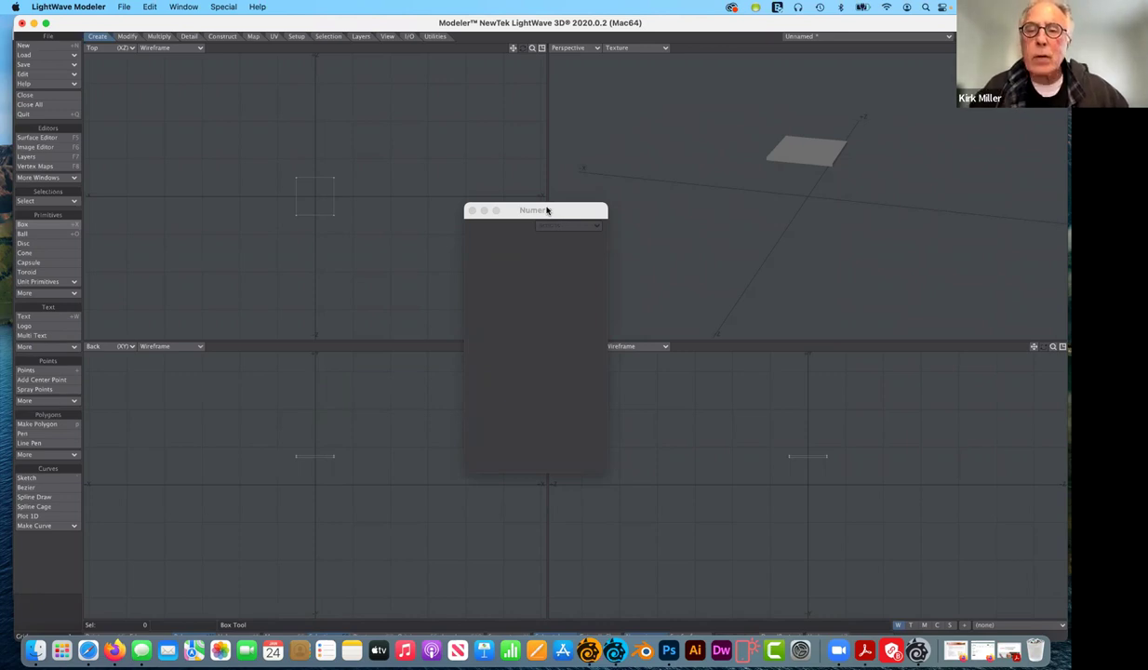
# Step: Undo the committed box and activate it again from the Box tool's numeric settings with the same dimensions
pyautogui.press('super+z')
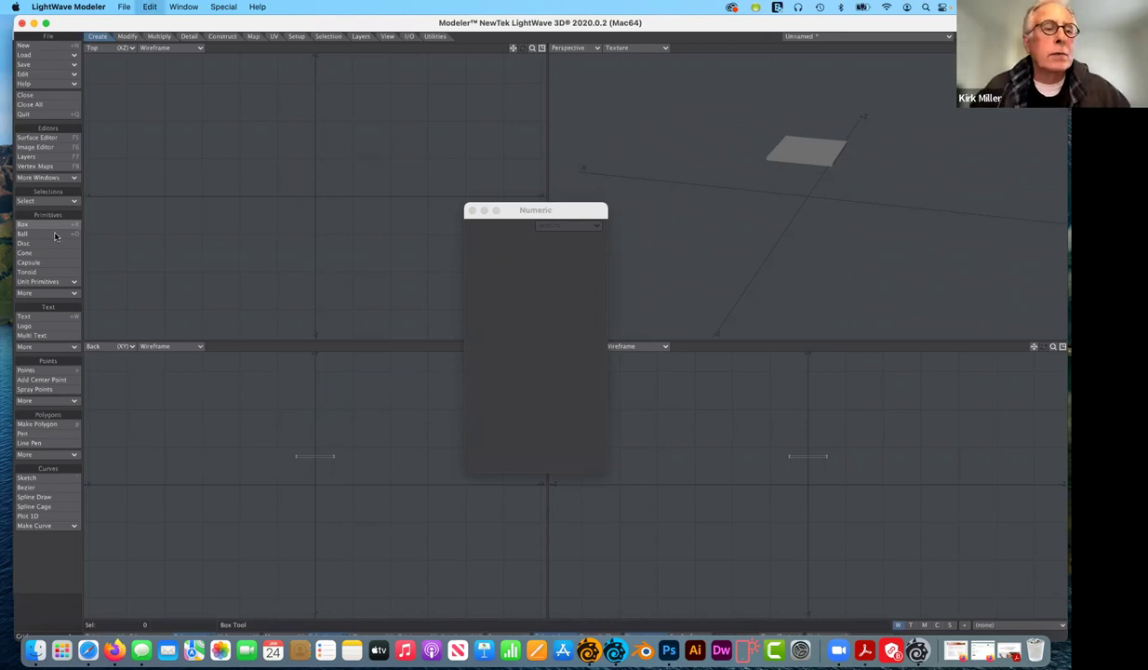
pyautogui.press('super+z')
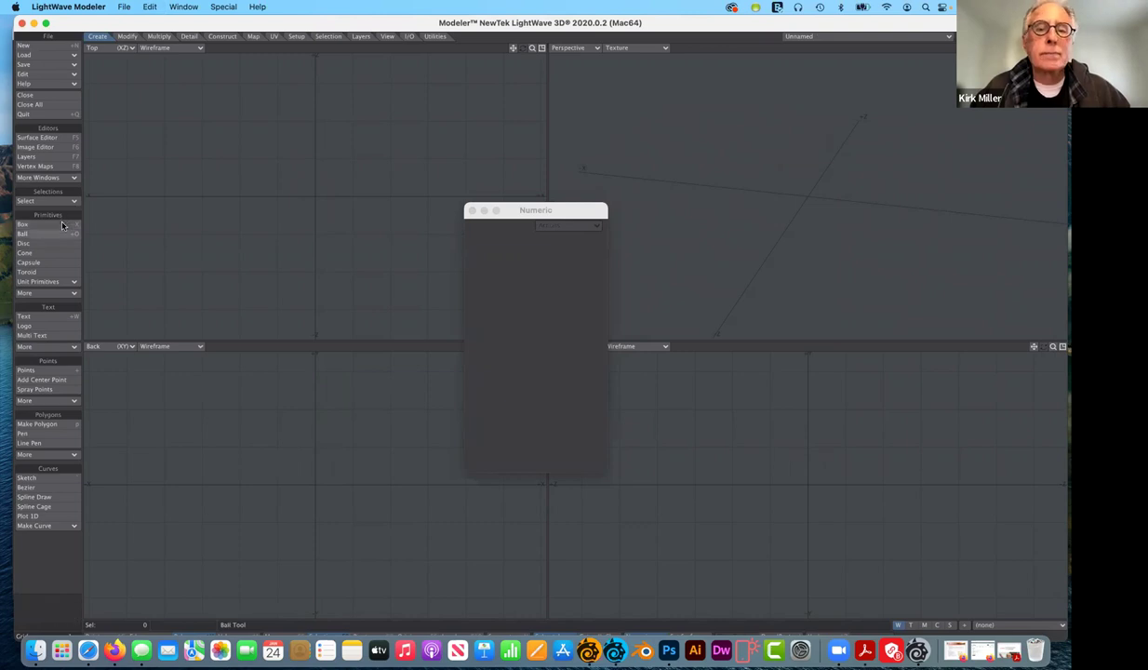
pyautogui.click(62, 225)
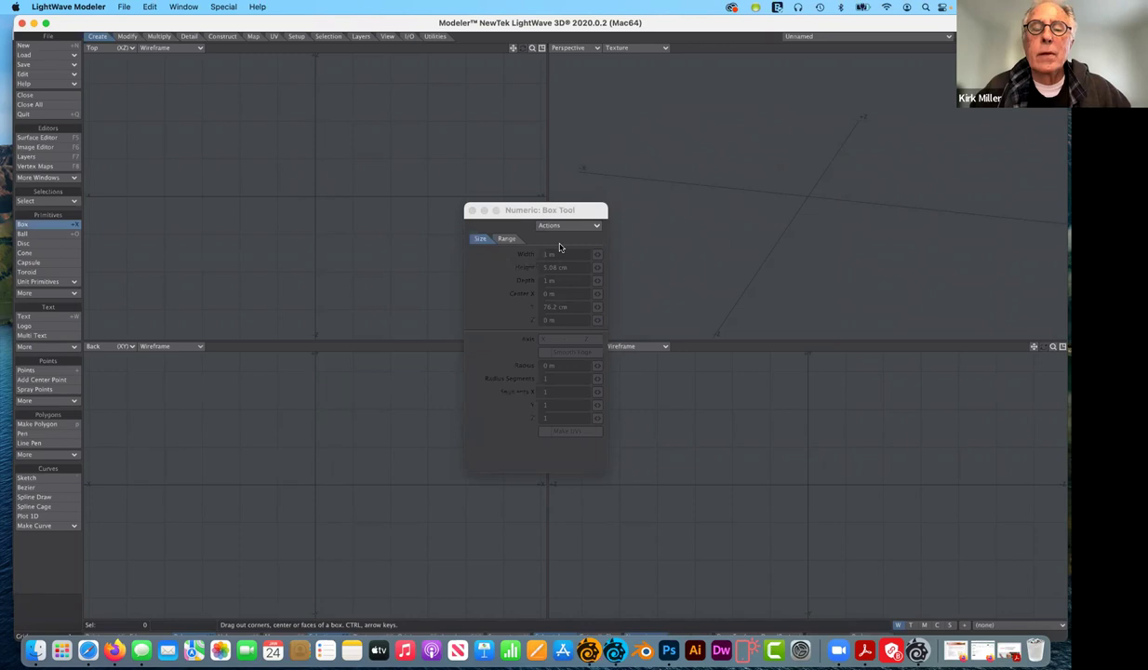
pyautogui.click(557, 227)
pyautogui.click(555, 243)
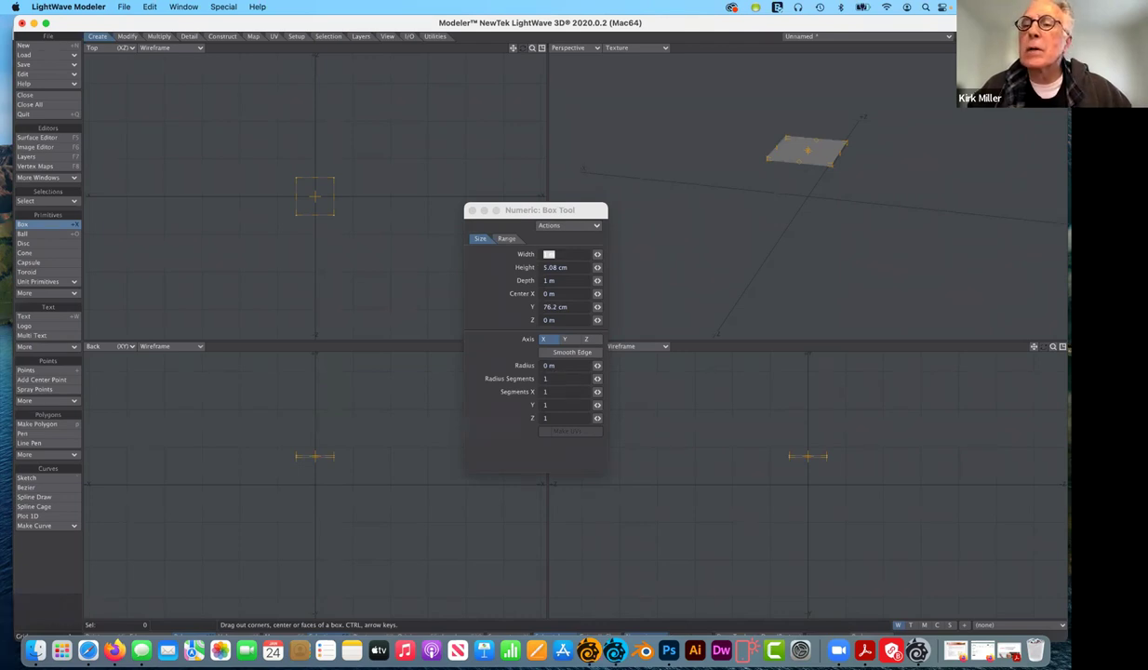
# Step: Round the box's edges with a 6 mm radius and 6 radius segments, and commit the box
pyautogui.press('n')
pyautogui.press('n')
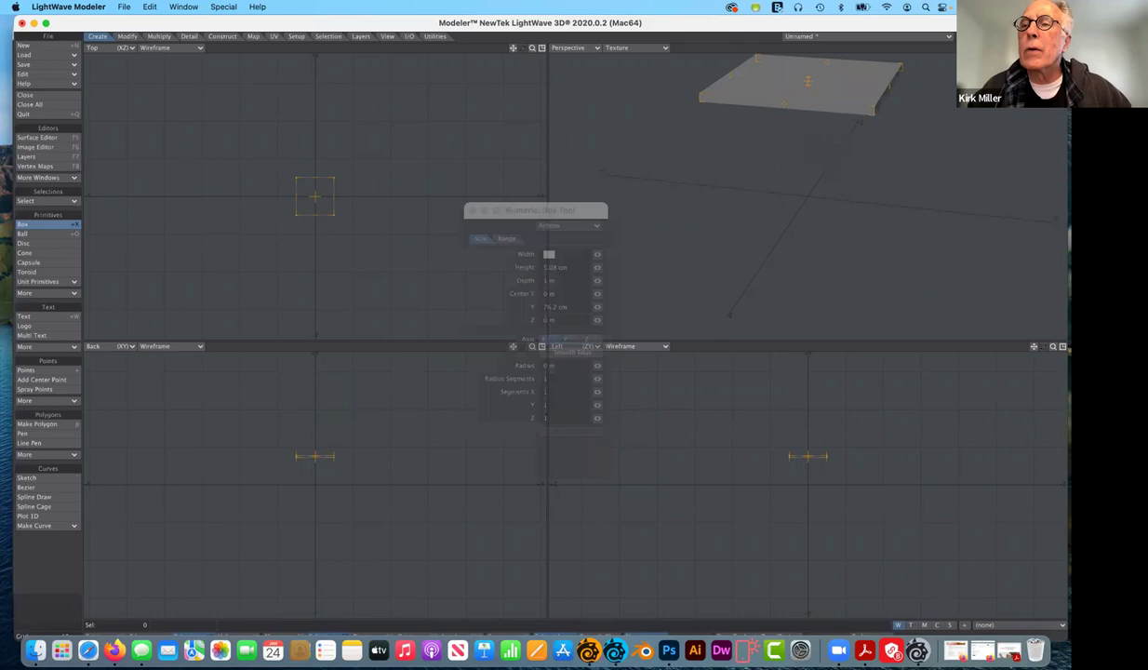
pyautogui.press('n')
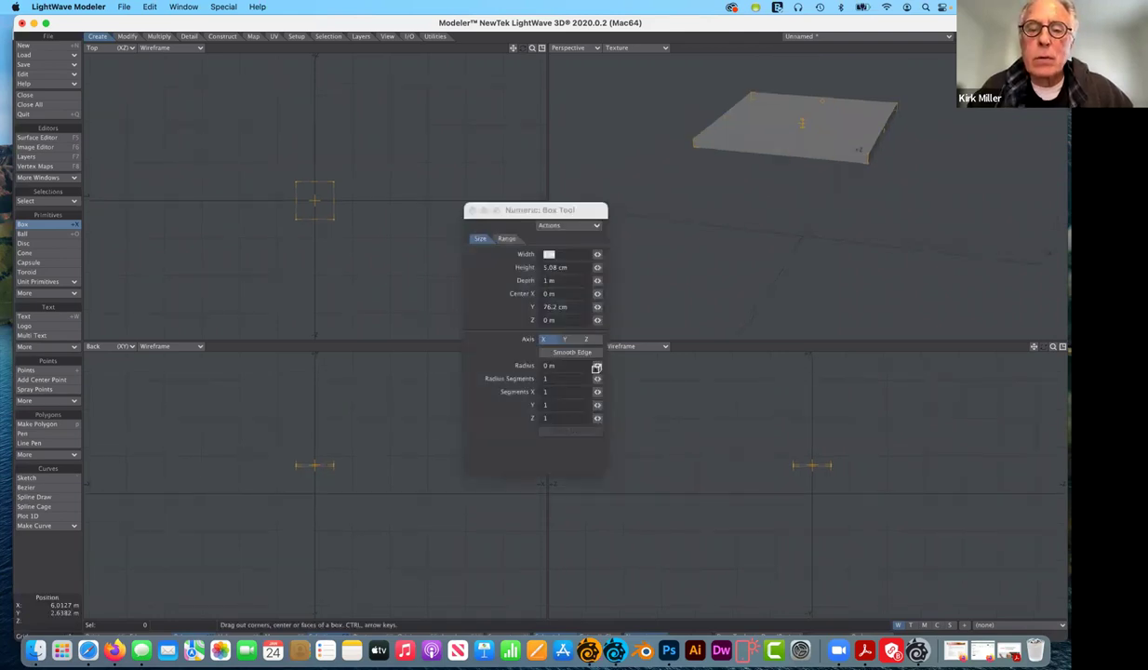
pyautogui.click(597, 365)
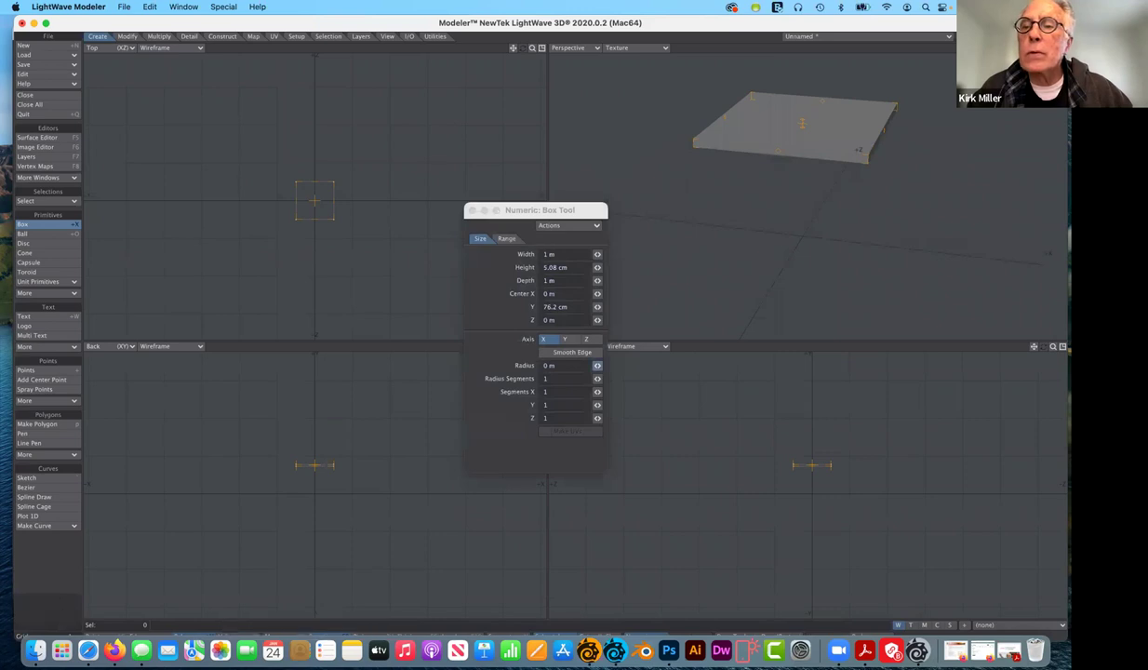
pyautogui.moveTo(597, 366); pyautogui.dragTo(605, 366)
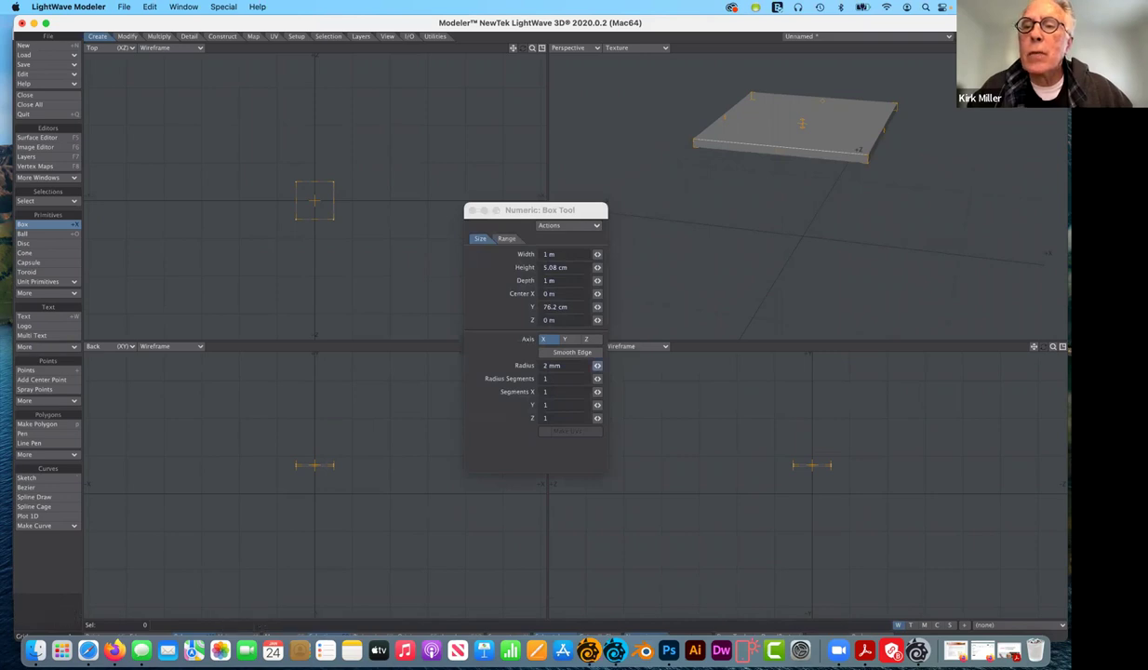
pyautogui.moveTo(597, 365); pyautogui.dragTo(597, 369)
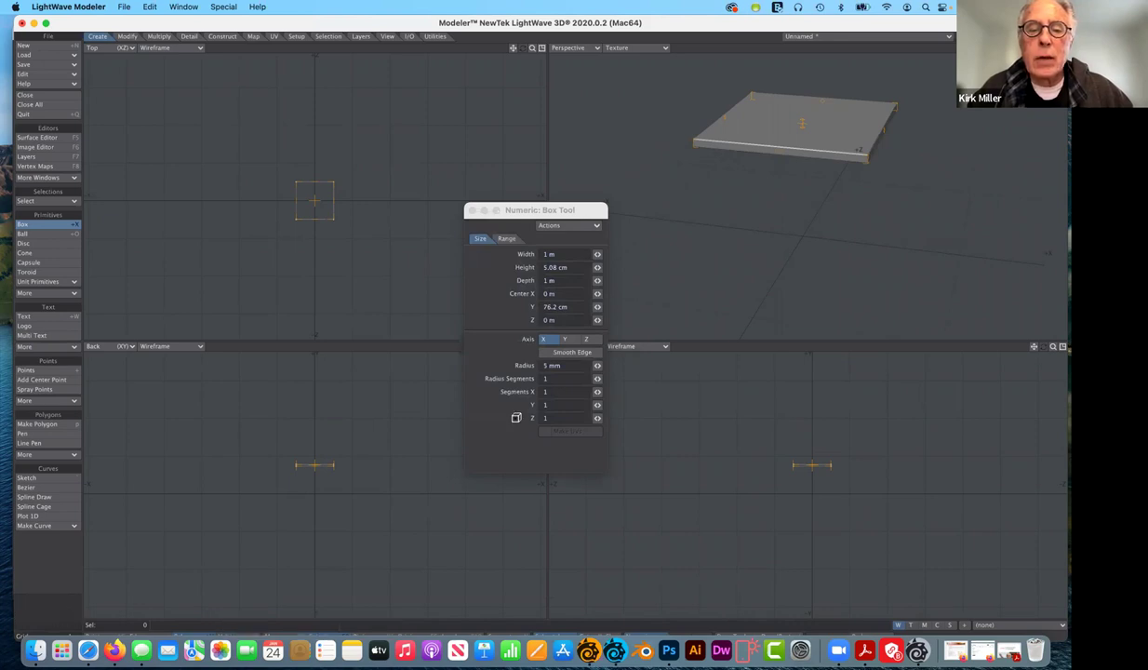
pyautogui.click(565, 378)
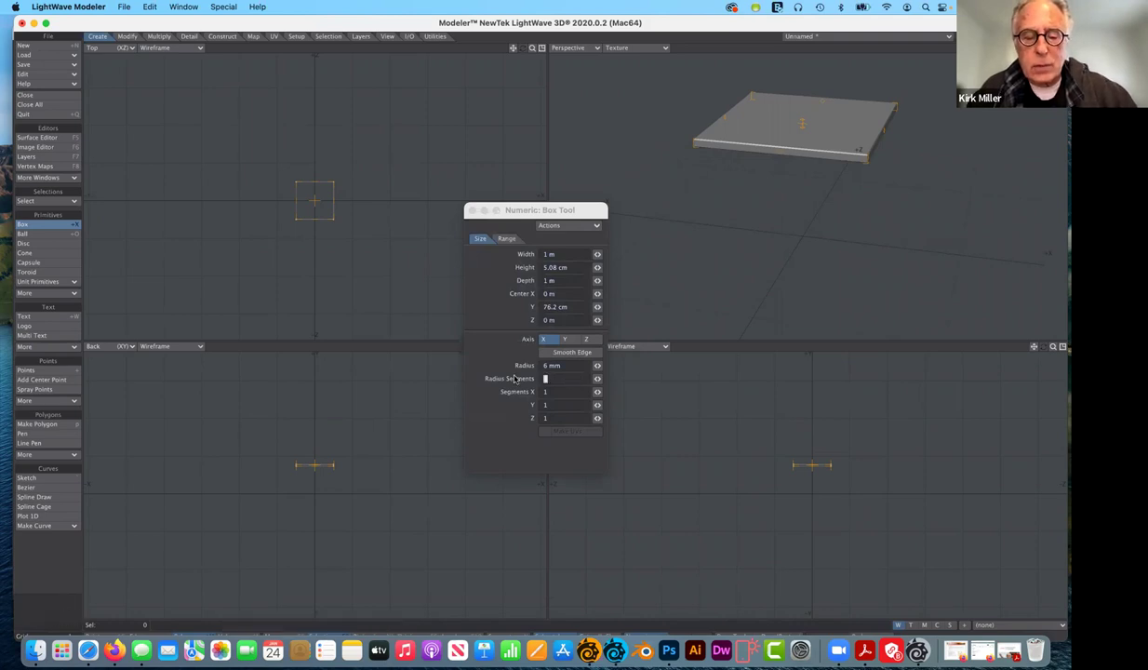
pyautogui.write('6')
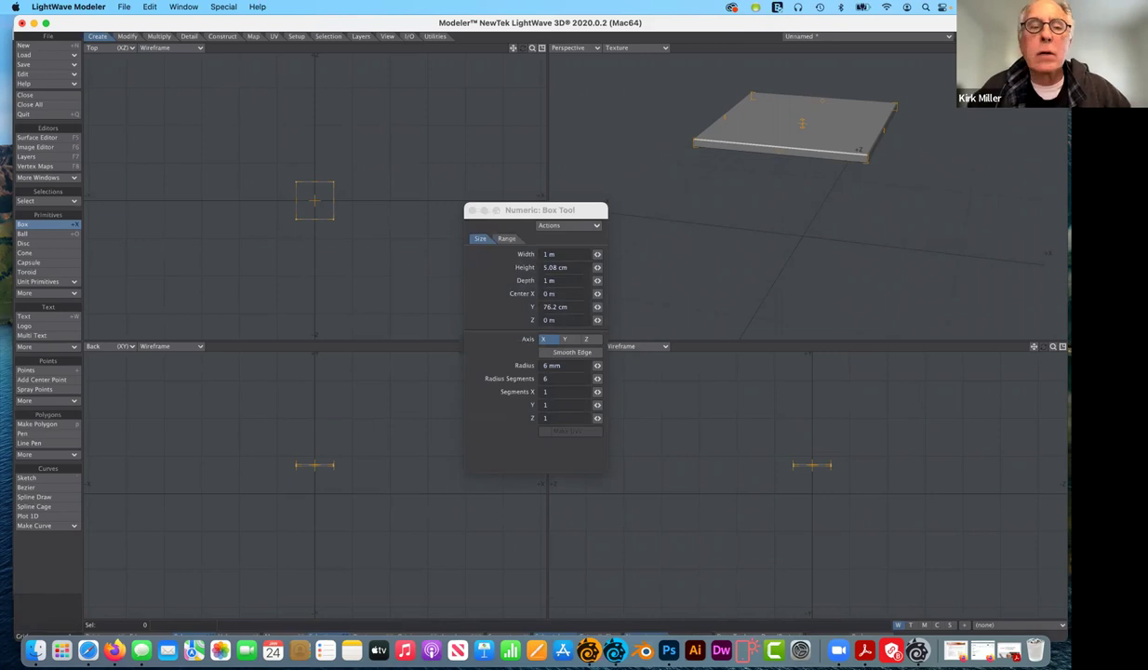
pyautogui.press('Tab')
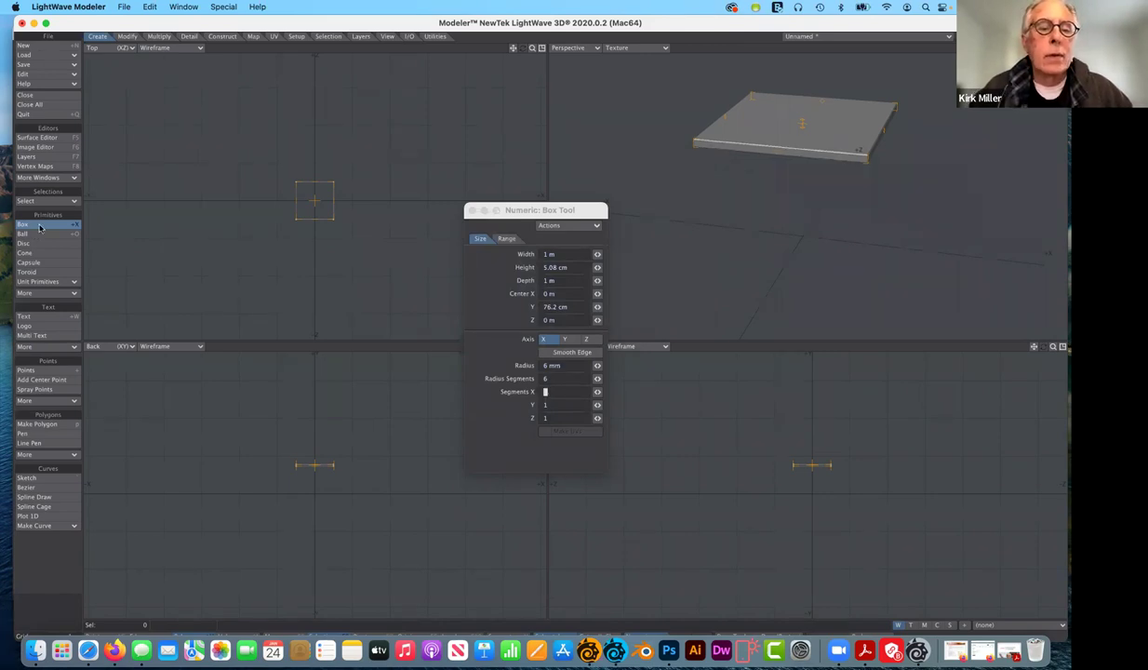
pyautogui.press('Return')
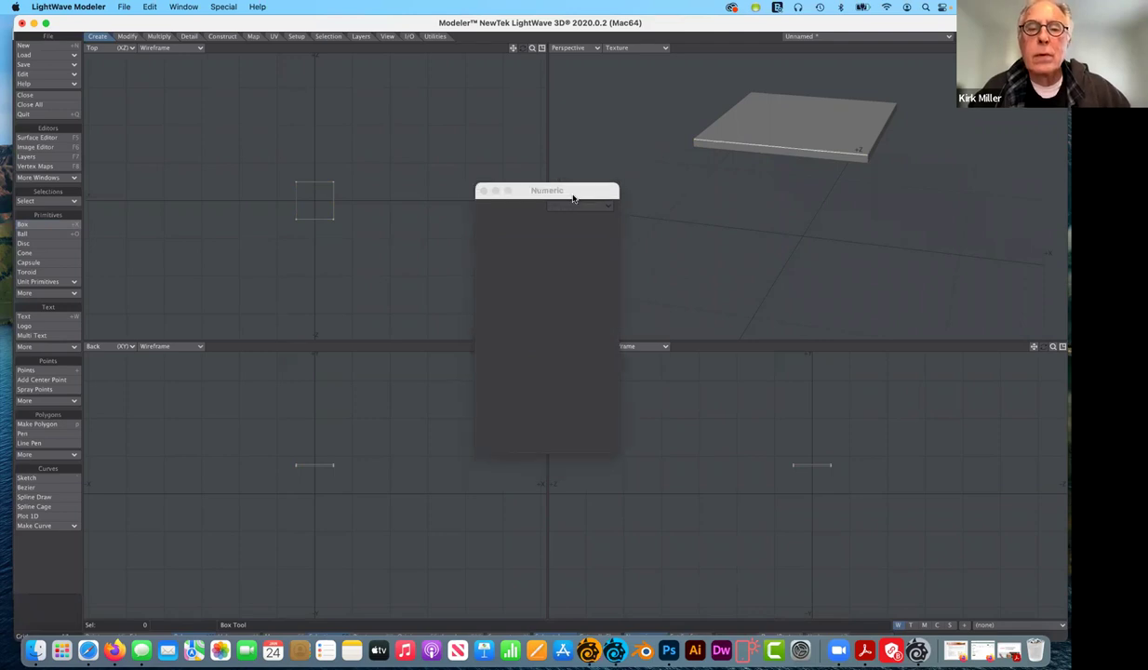
# Step: Assign the box a new surface named tableTop with a blue color
pyautogui.press('q')
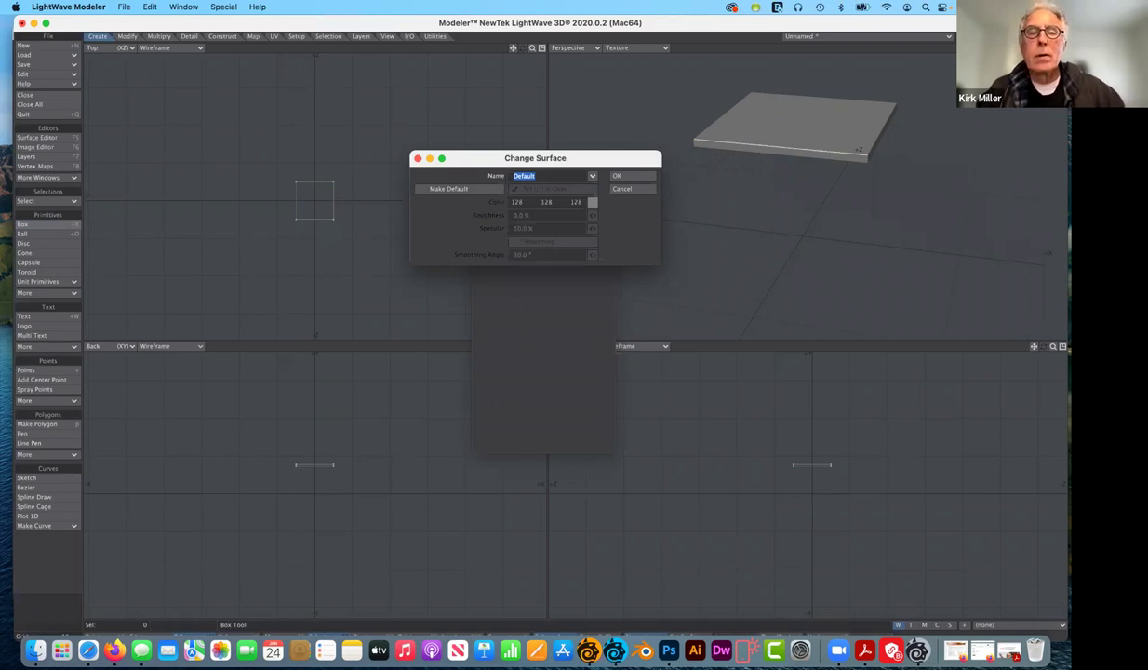
pyautogui.write('C')
pyautogui.write('able')
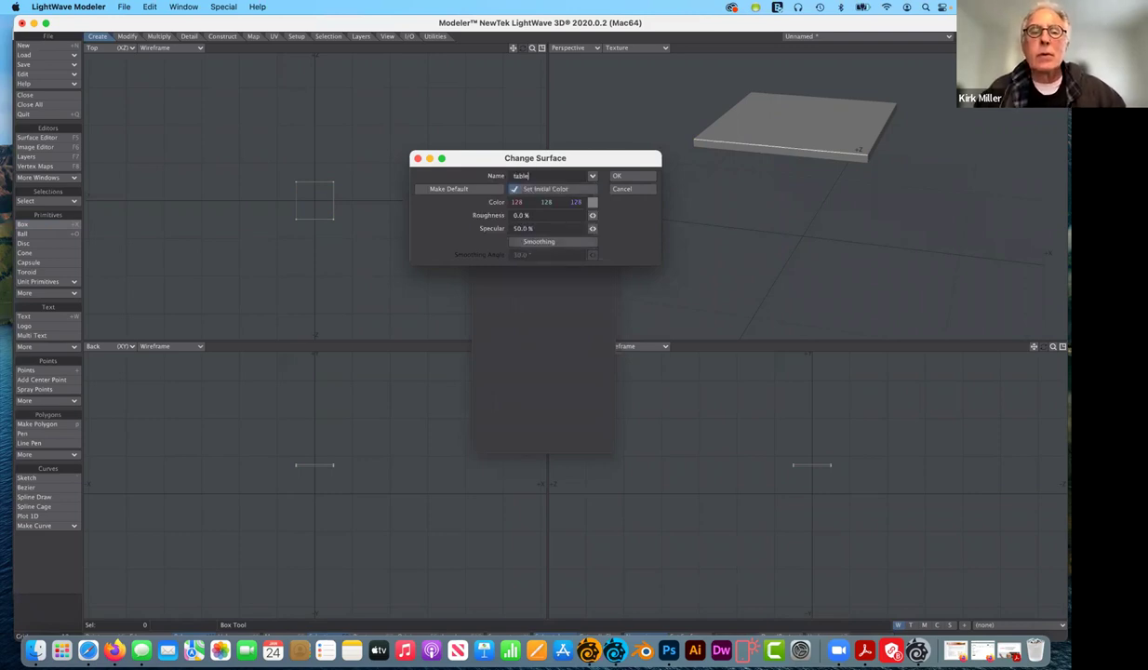
pyautogui.write('Top')
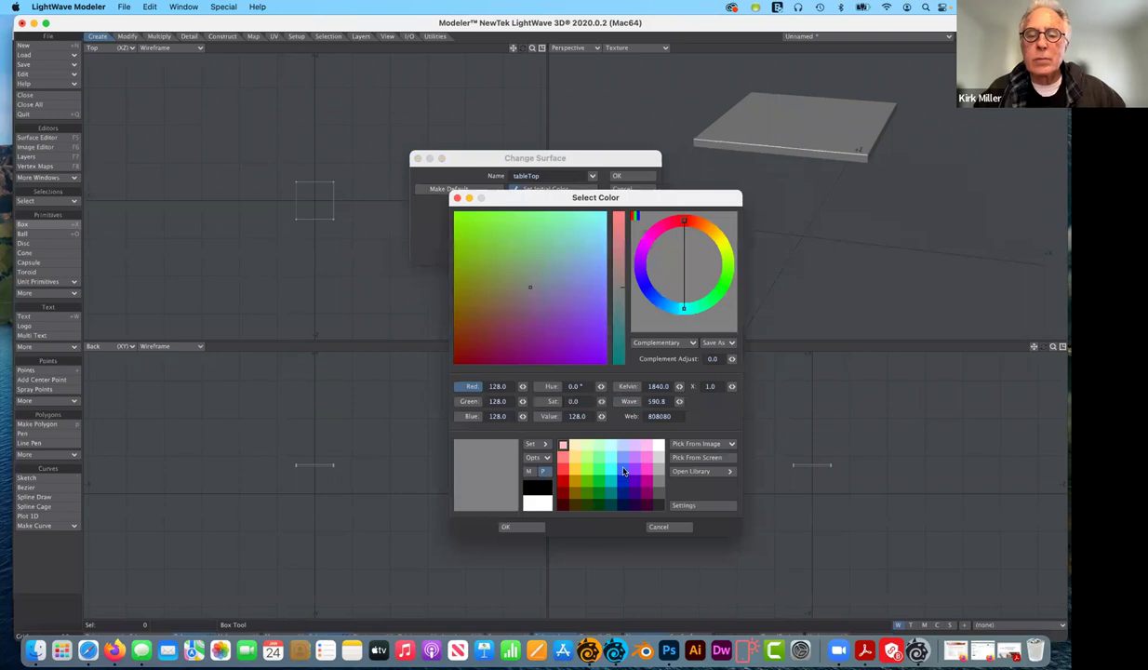
pyautogui.click(510, 528)
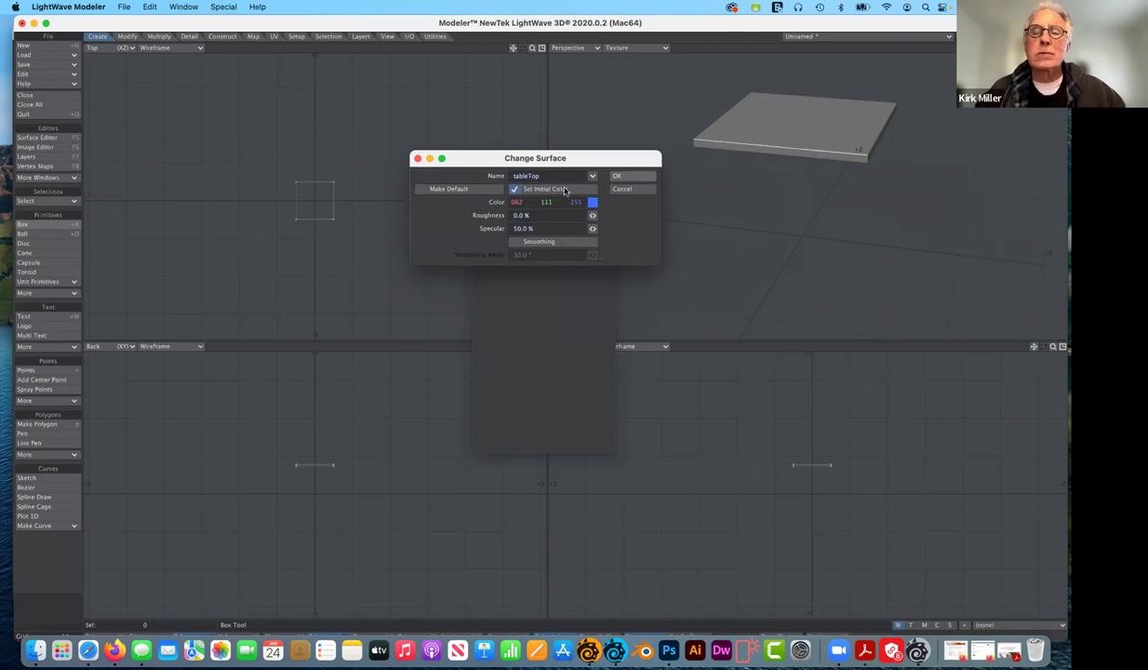
pyautogui.press('Return')
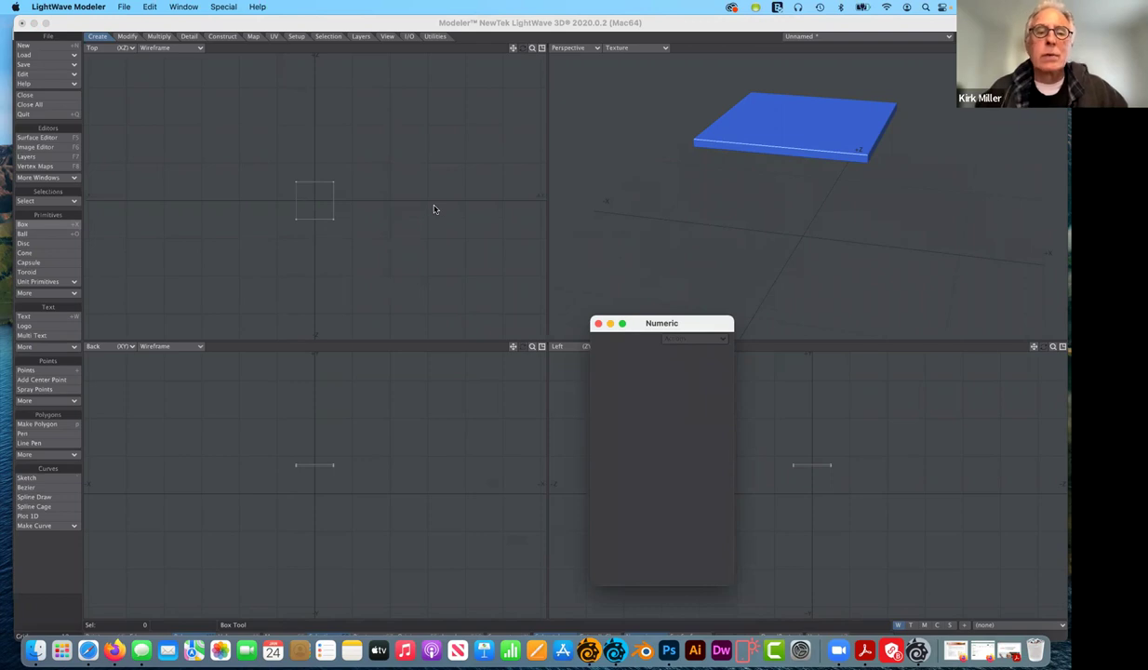
# Step: Fit the tabletop in all views and make an empty layer active with the tabletop's layer shown in the background
pyautogui.press('a')
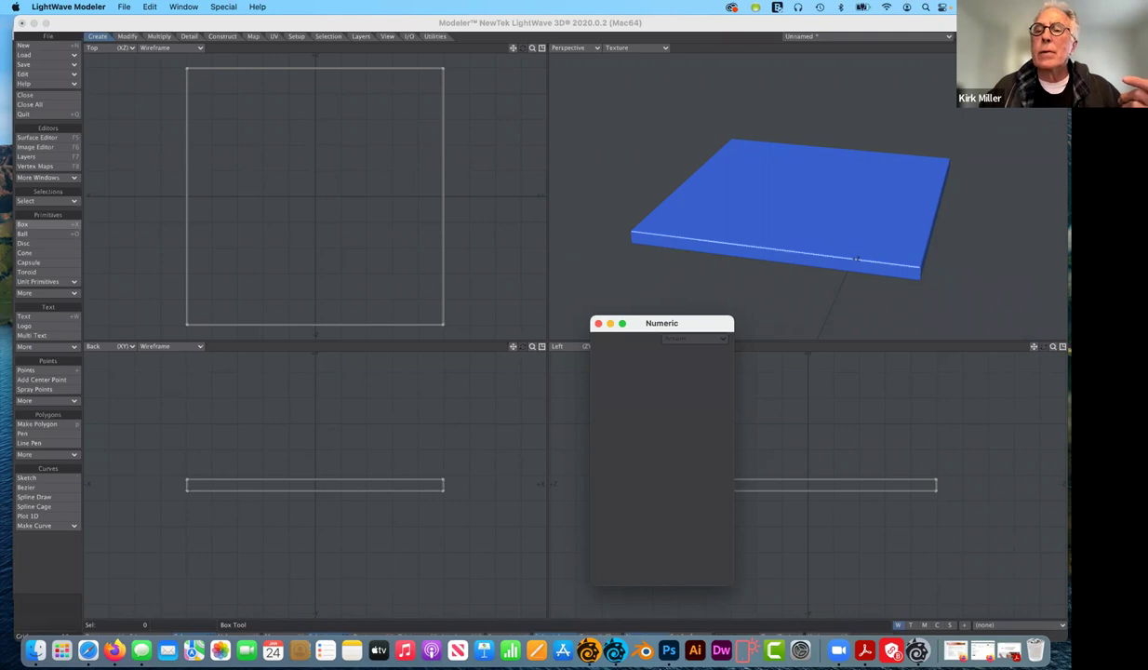
pyautogui.press('n')
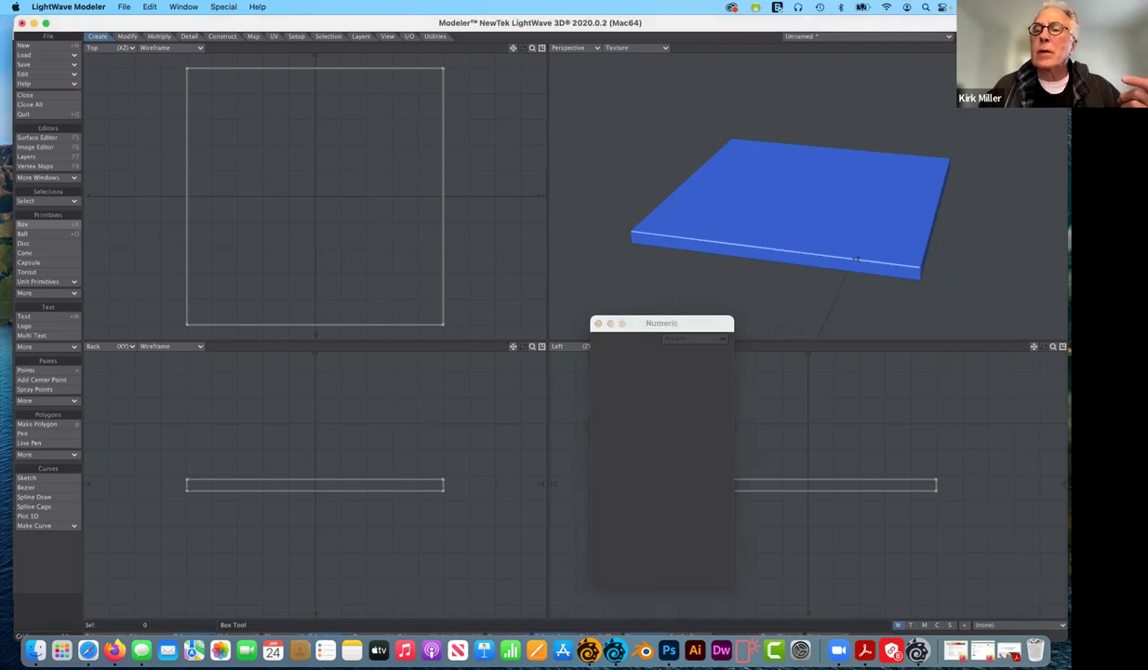
pyautogui.press('Delete')
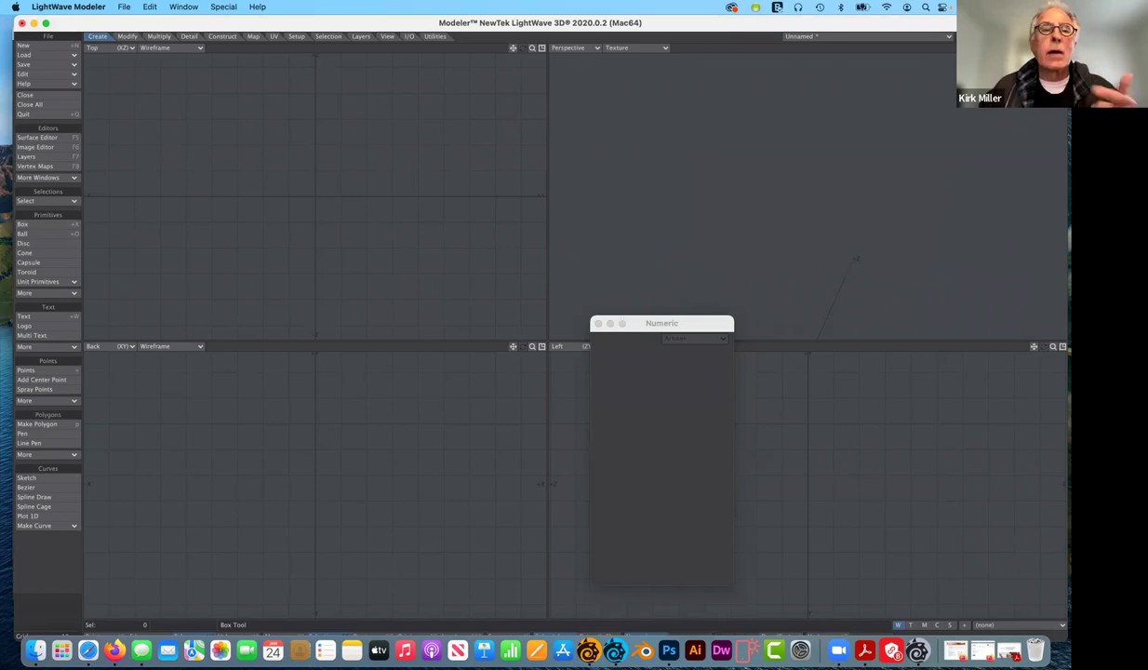
pyautogui.hotkey('alt', '1')
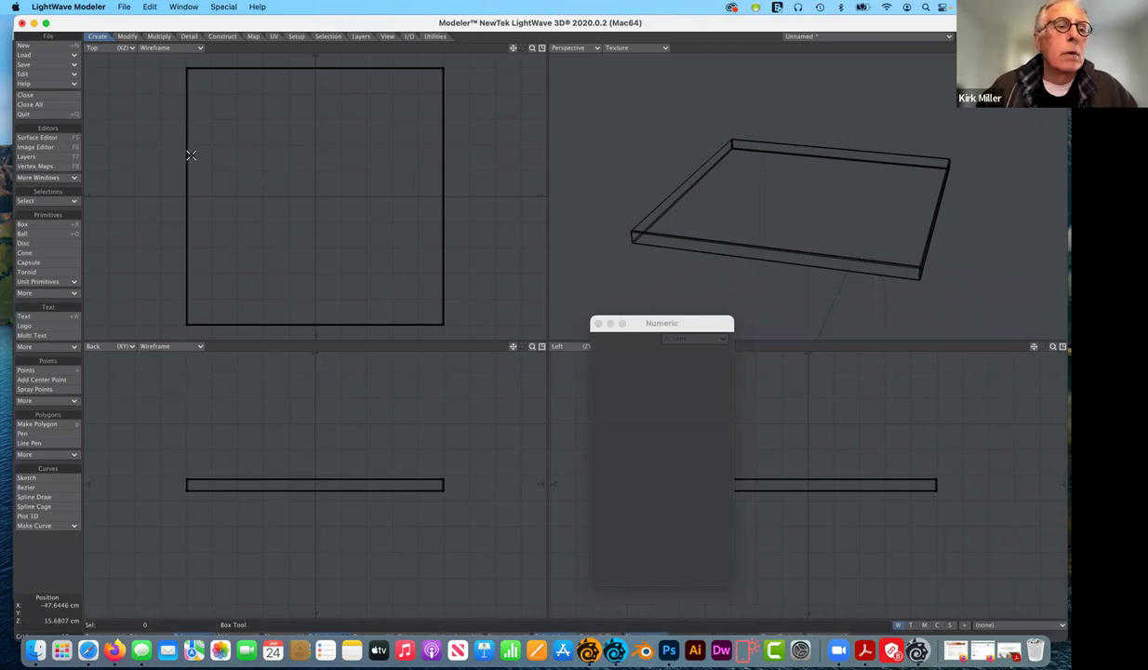
# Step: Draw a flat disc about 4.9 by 4.6 cm in radius inside a tabletop corner, centered near X -40 cm and Z 40 cm
pyautogui.click(40, 248)
pyautogui.click(40, 244)
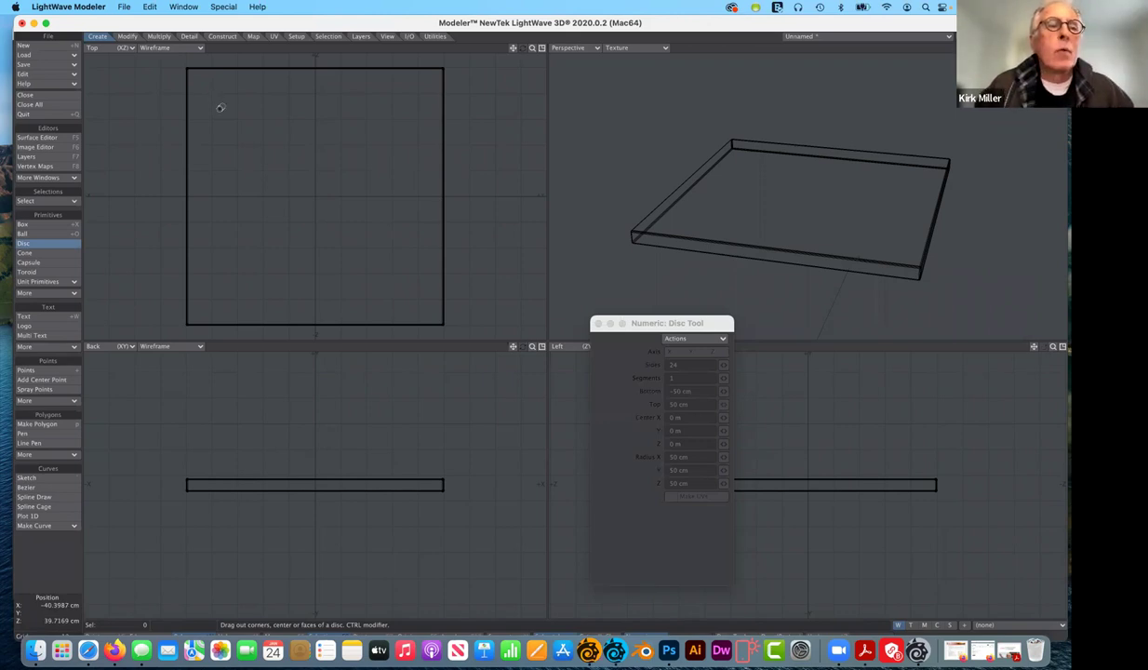
pyautogui.moveTo(220, 107); pyautogui.dragTo(222, 99)
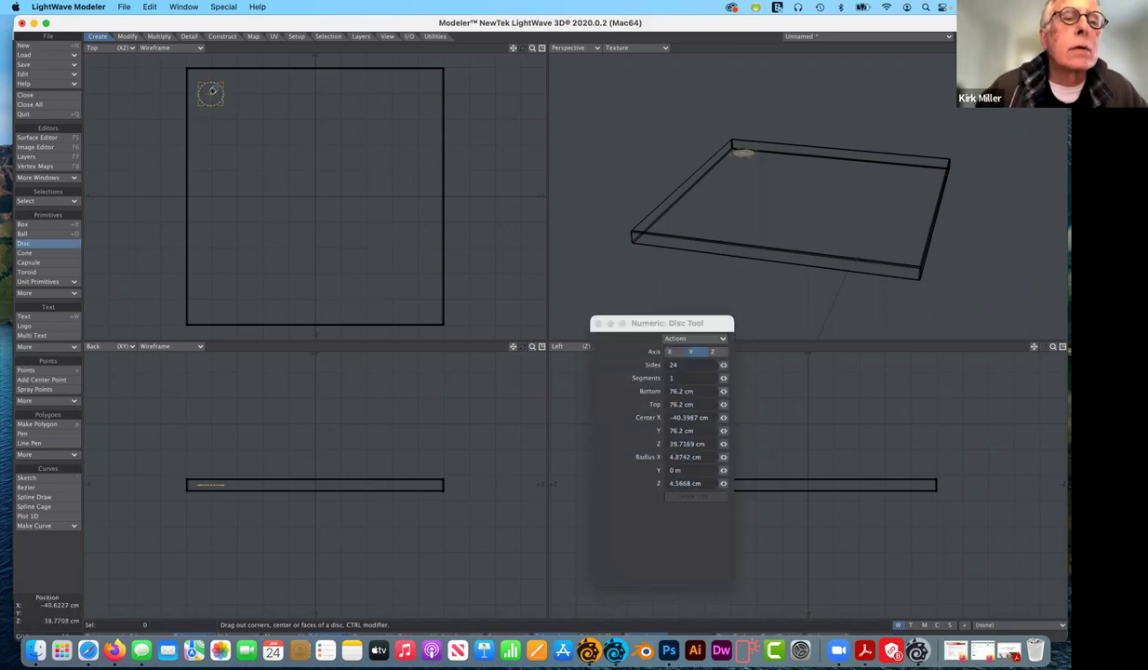
pyautogui.moveTo(211, 90); pyautogui.dragTo(213, 90)
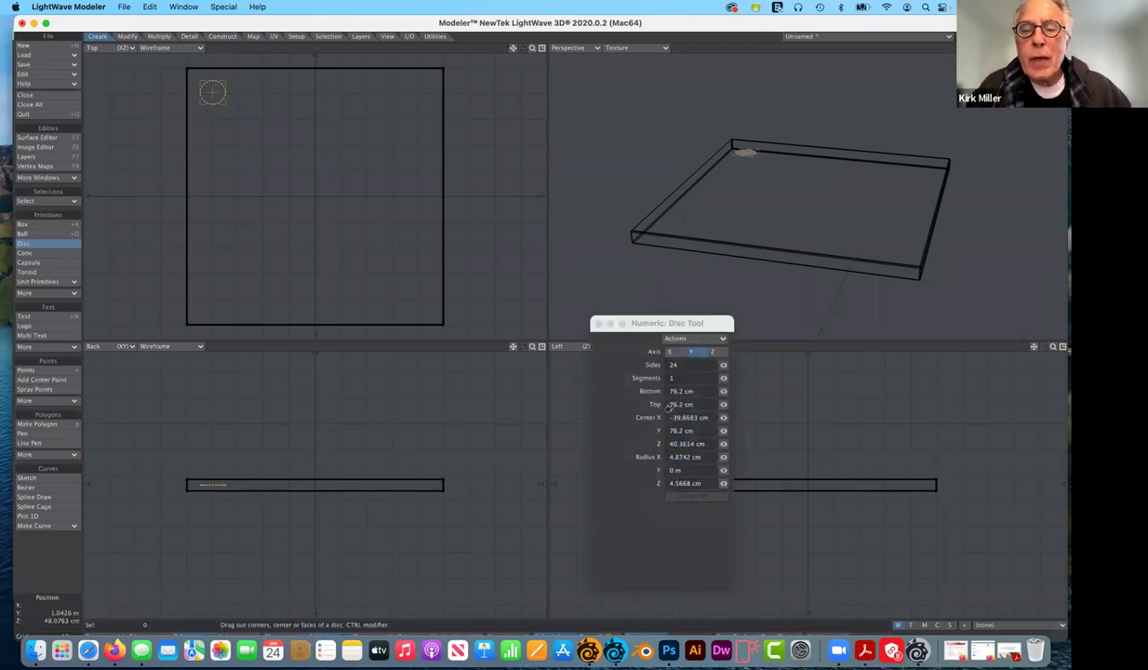
# Step: Set the disc's X and Z radii to 4.75 cm
pyautogui.moveTo(681, 324); pyautogui.dragTo(557, 68)
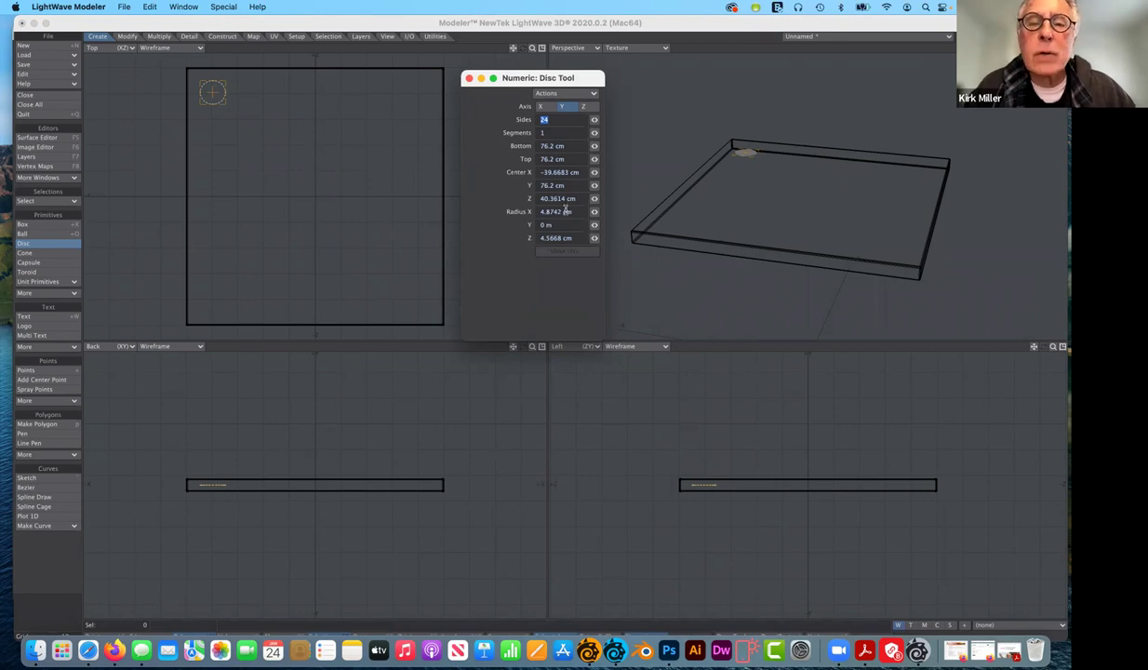
pyautogui.click(511, 209)
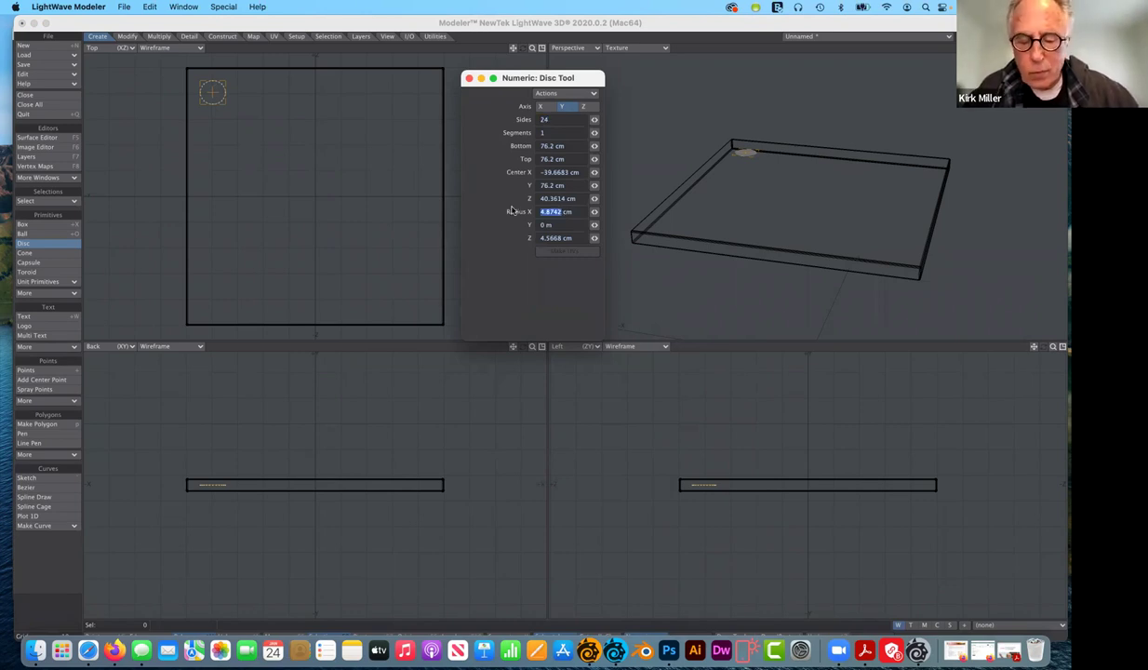
pyautogui.write('4')
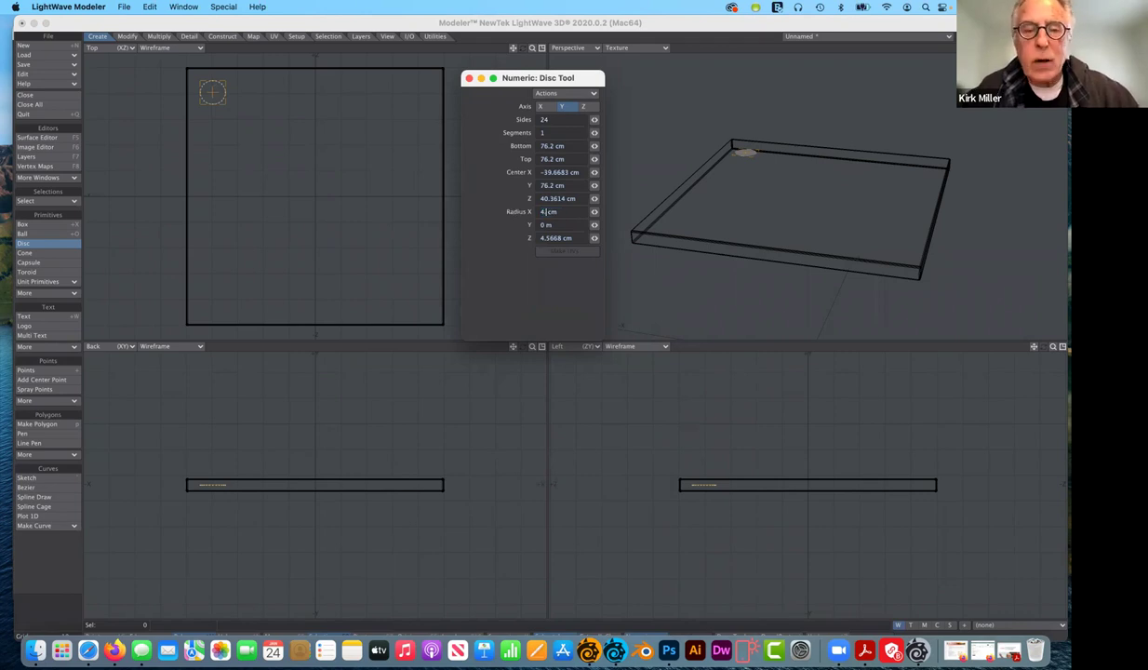
pyautogui.write('.75')
pyautogui.press('Tab')
pyautogui.press('Tab')
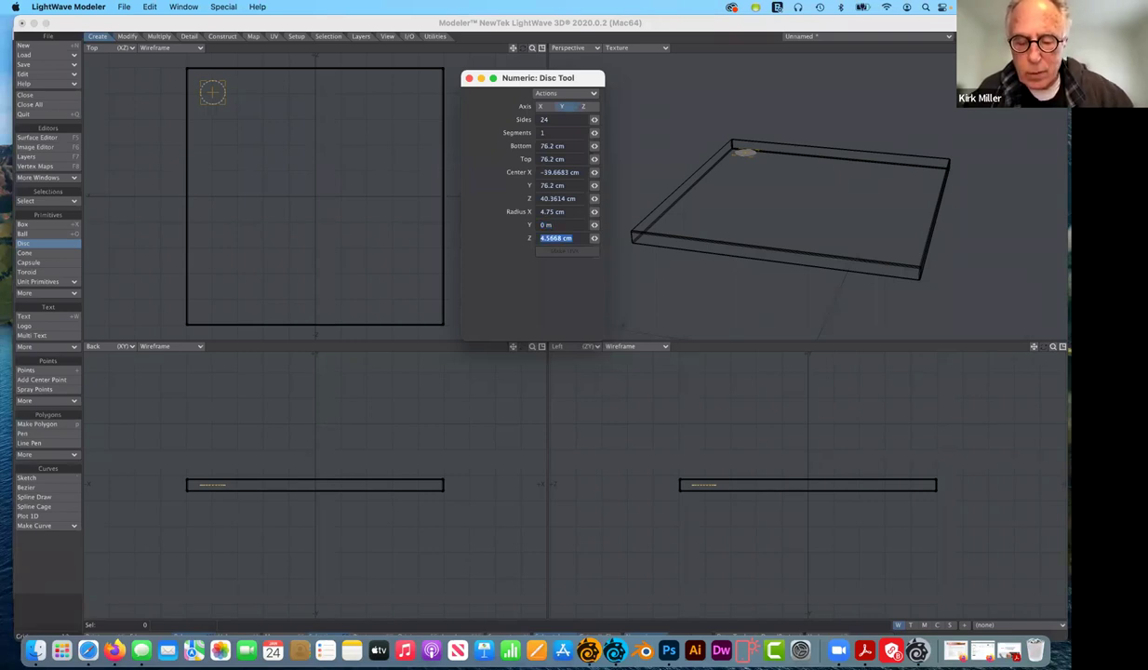
pyautogui.write('4')
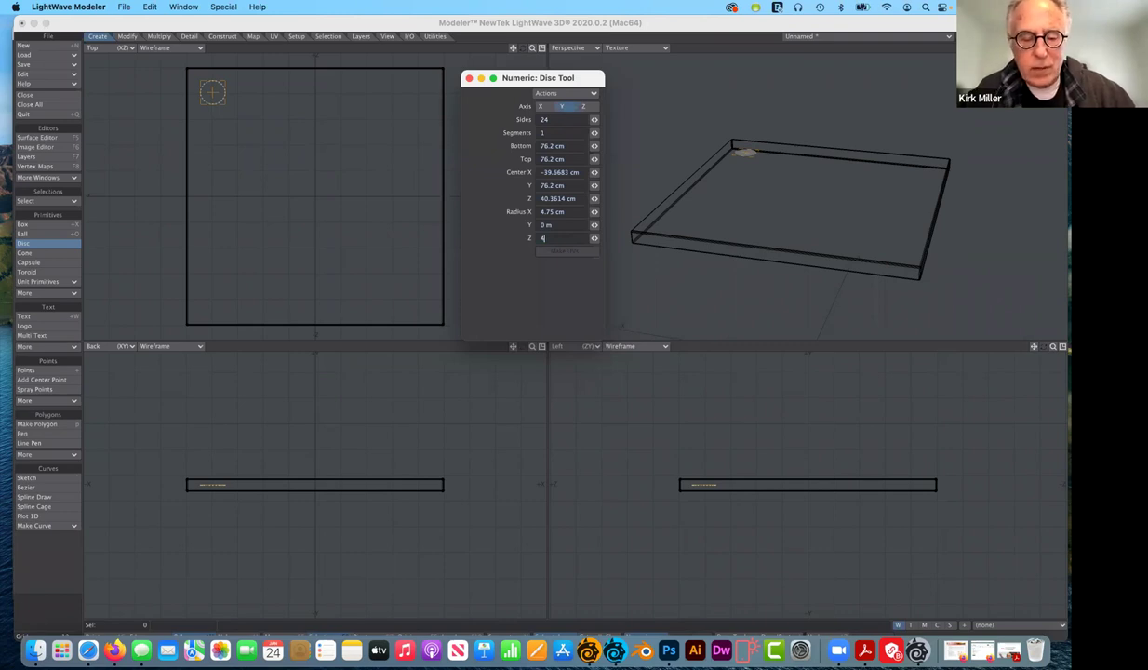
pyautogui.write('.7')
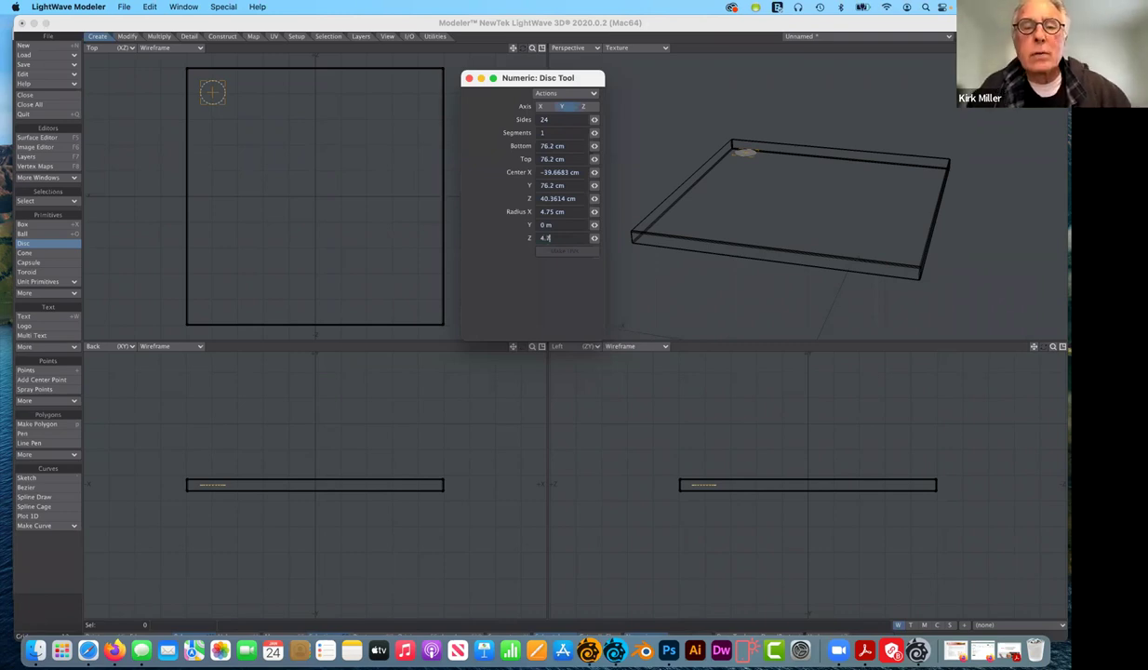
pyautogui.write('5c')
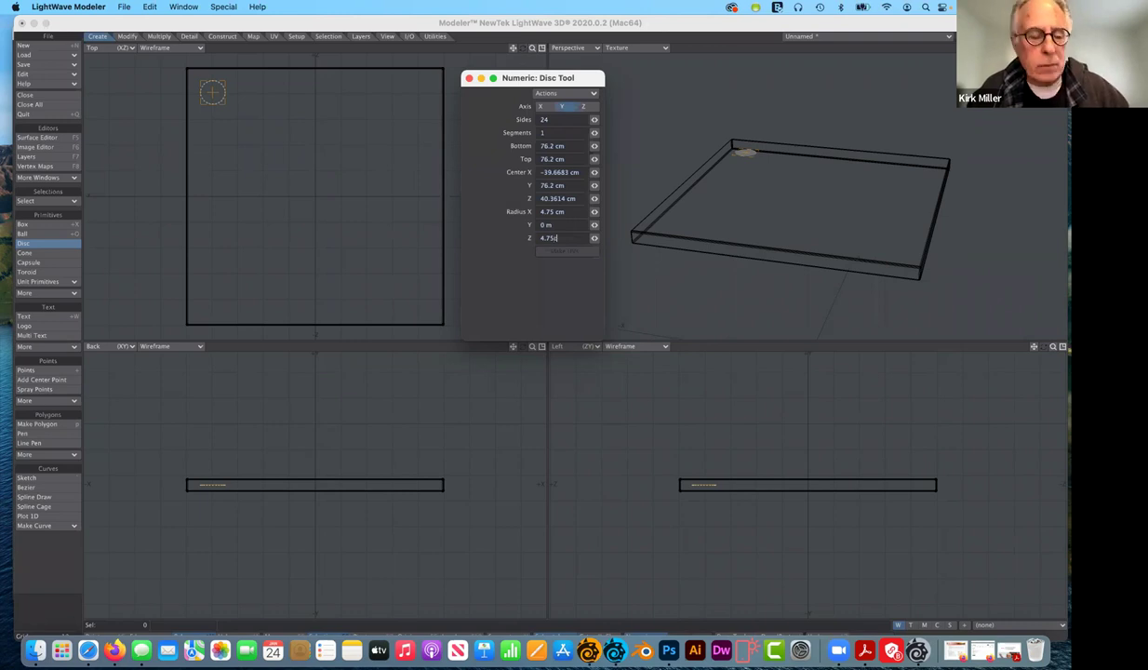
pyautogui.write('m')
pyautogui.press('Tab')
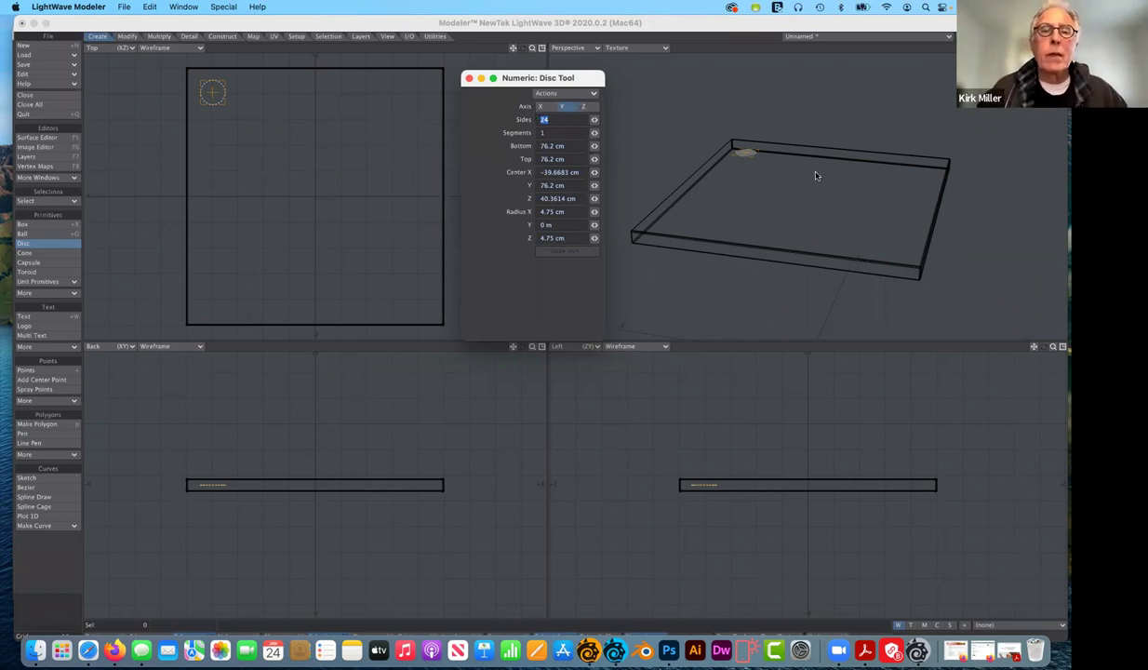
# Step: Extend the disc down from the tabletop to the floor as a leg about 77 cm long, undoing and reactivating the disc along the way
pyautogui.moveTo(535, 78); pyautogui.dragTo(797, 169)
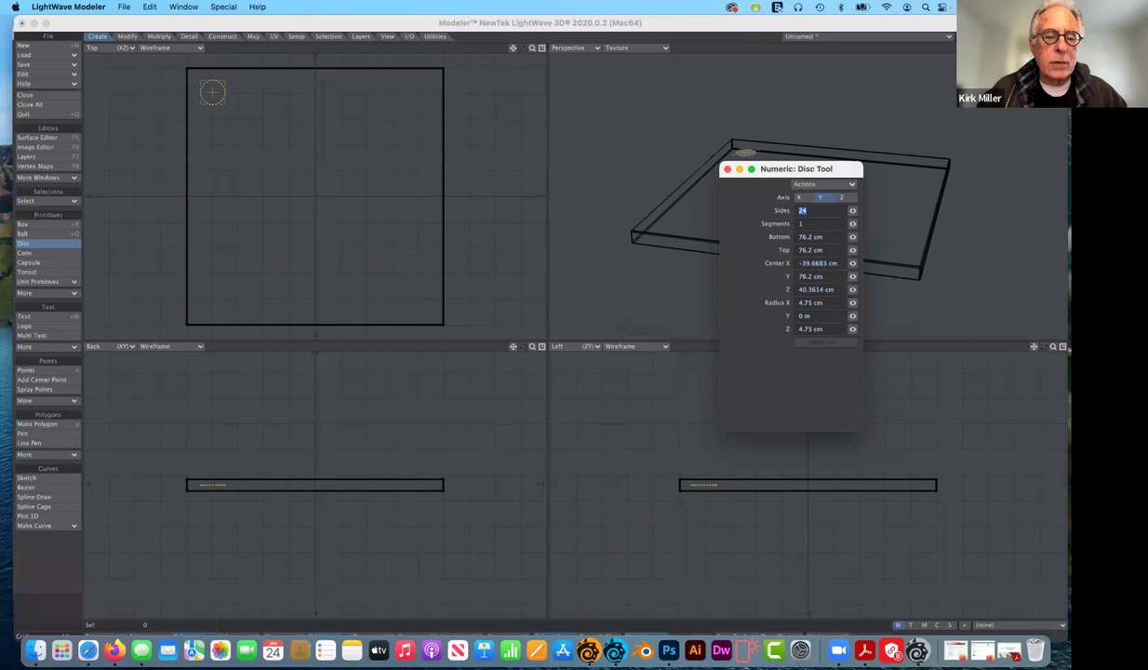
pyautogui.moveTo(532, 346); pyautogui.dragTo(430, 398)
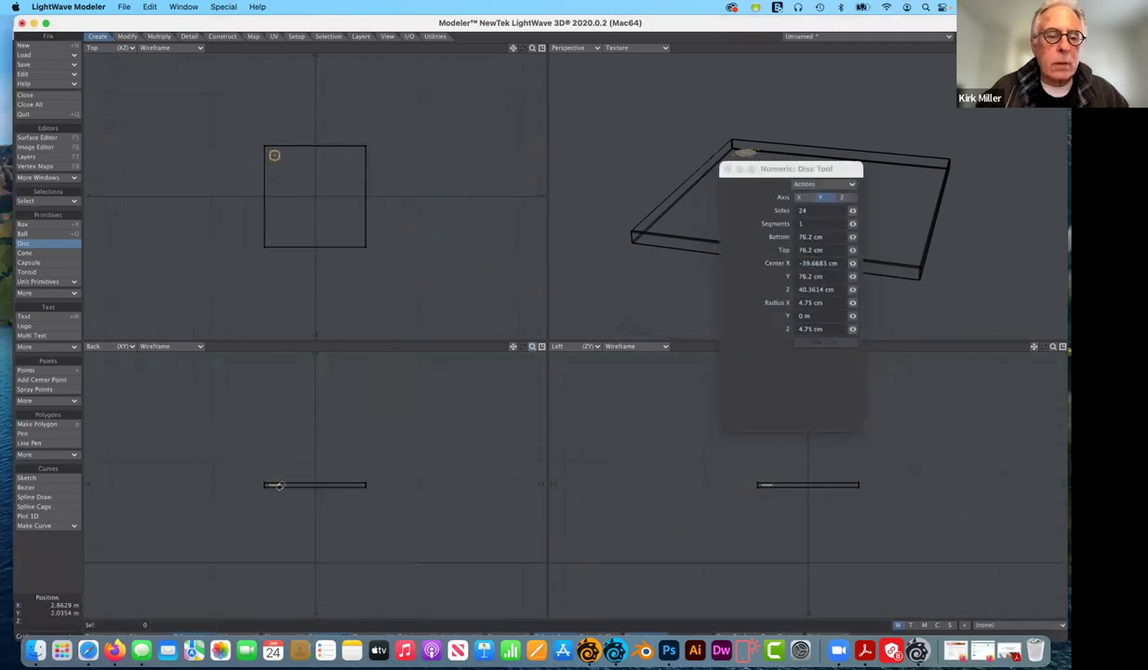
pyautogui.moveTo(274, 505); pyautogui.dragTo(270, 553)
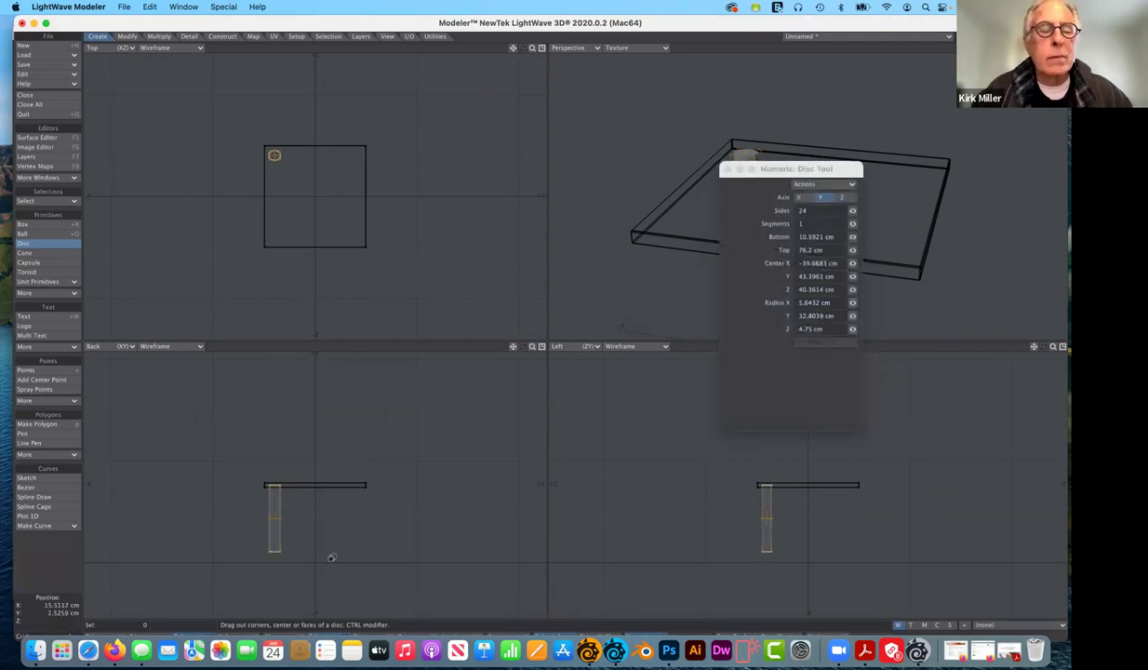
pyautogui.press('super+z')
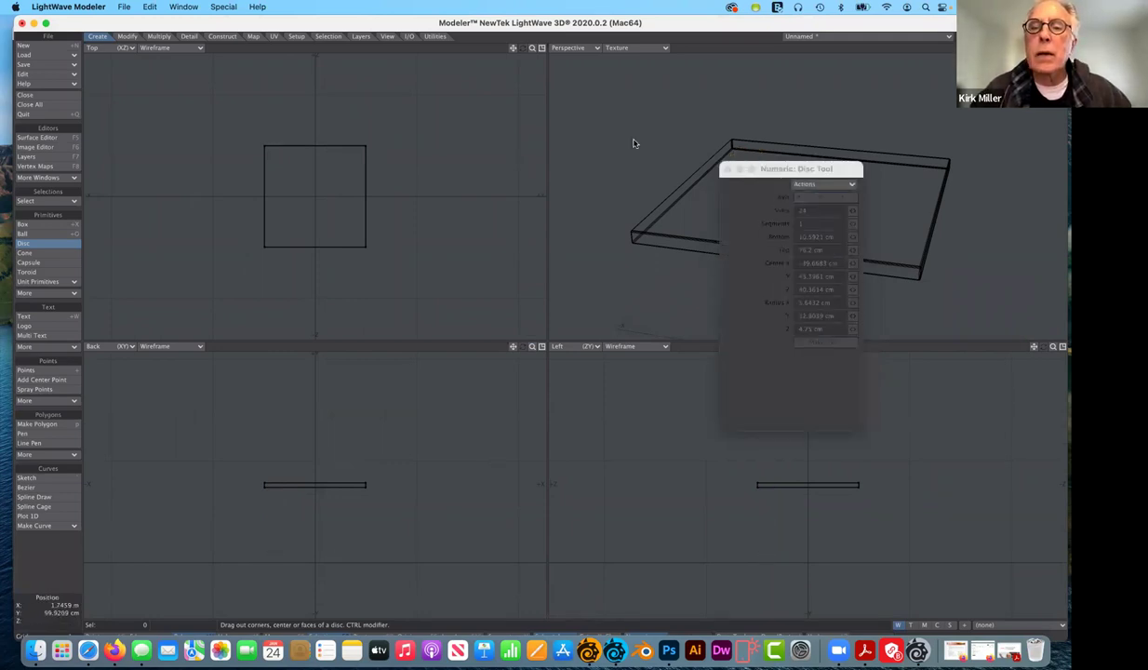
pyautogui.moveTo(633, 143); pyautogui.dragTo(666, 159)
pyautogui.click(666, 165)
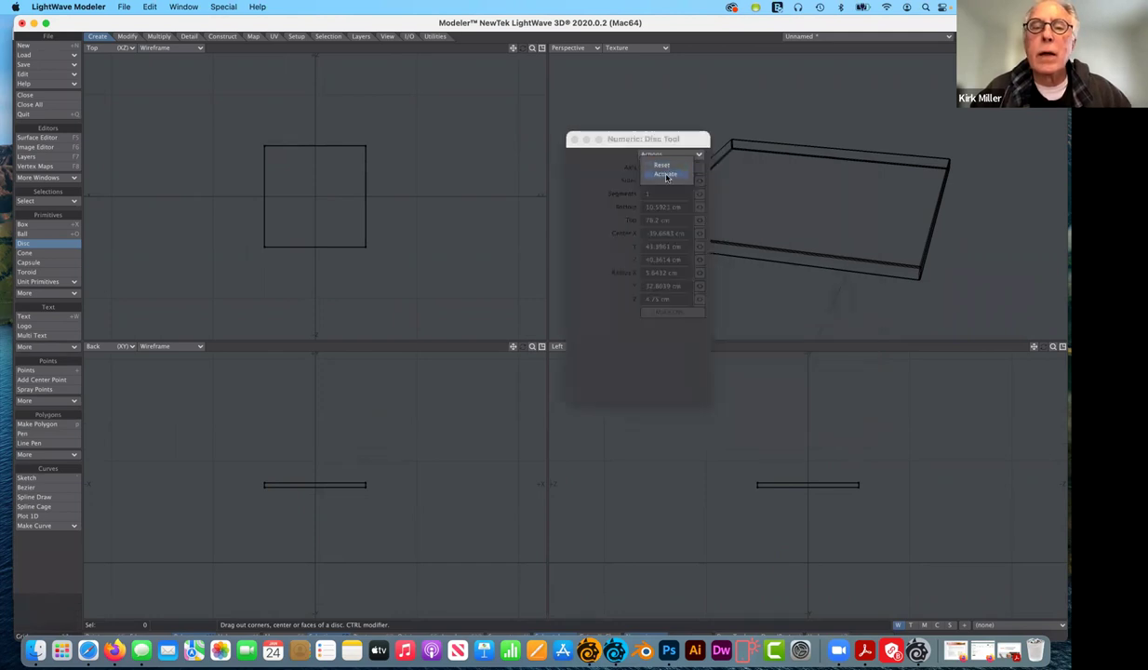
pyautogui.click(666, 175)
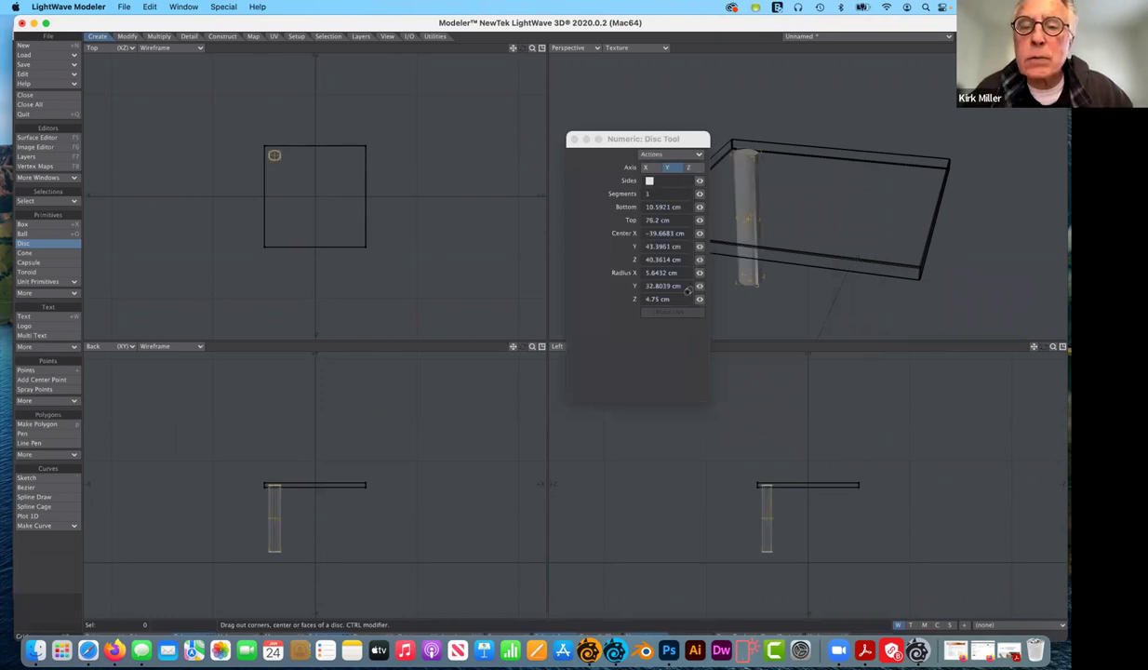
pyautogui.moveTo(276, 561); pyautogui.dragTo(274, 562)
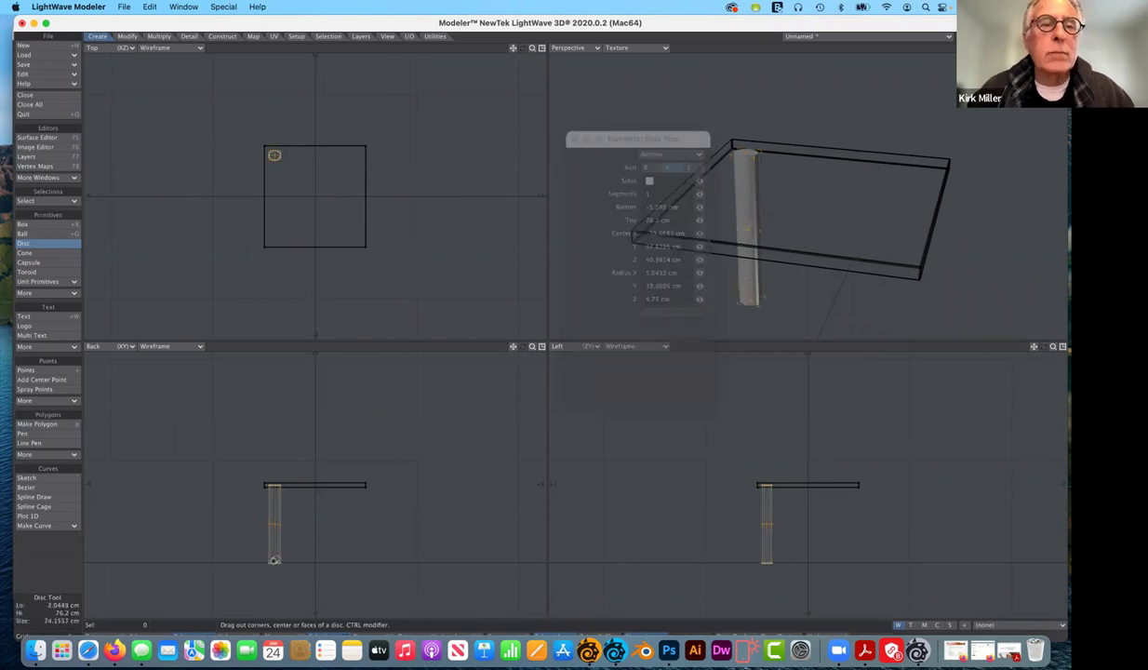
# Step: Even out the leg's X radius at 4.75 cm, and reduce its X and Z radii to 4 cm
pyautogui.click(615, 273)
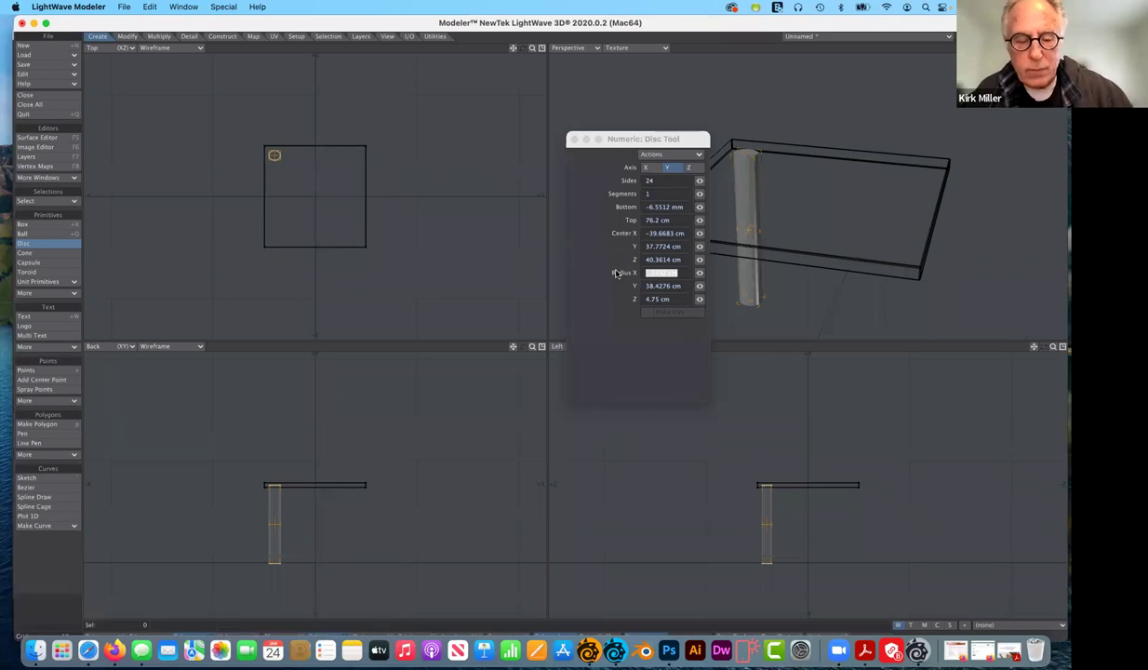
pyautogui.write('4')
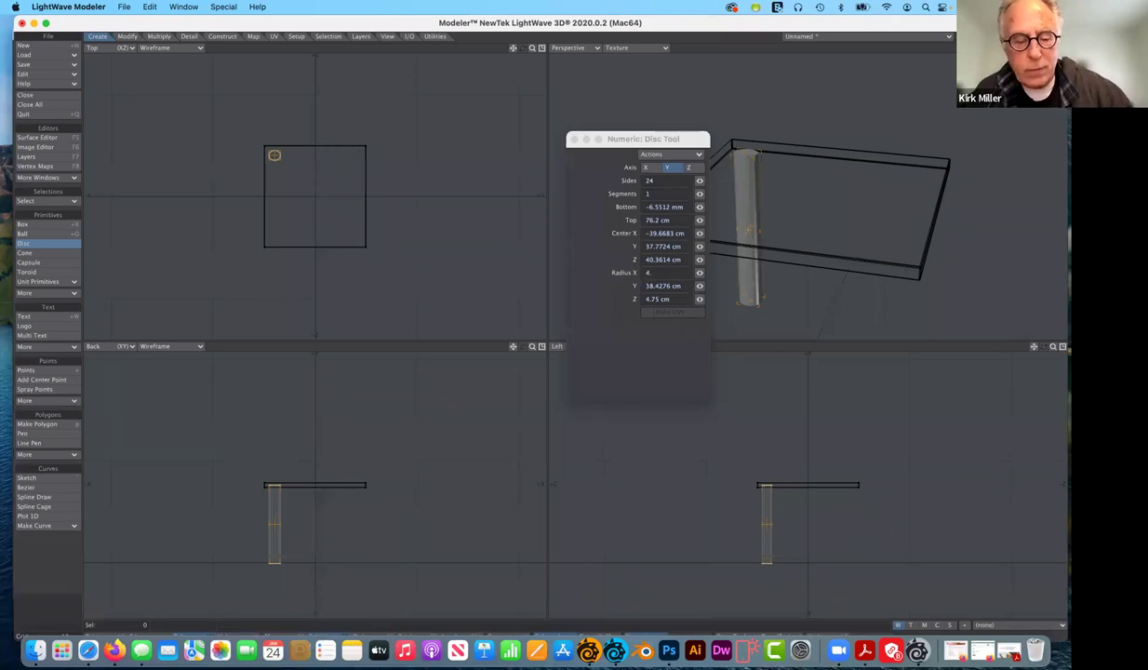
pyautogui.write('.75cm')
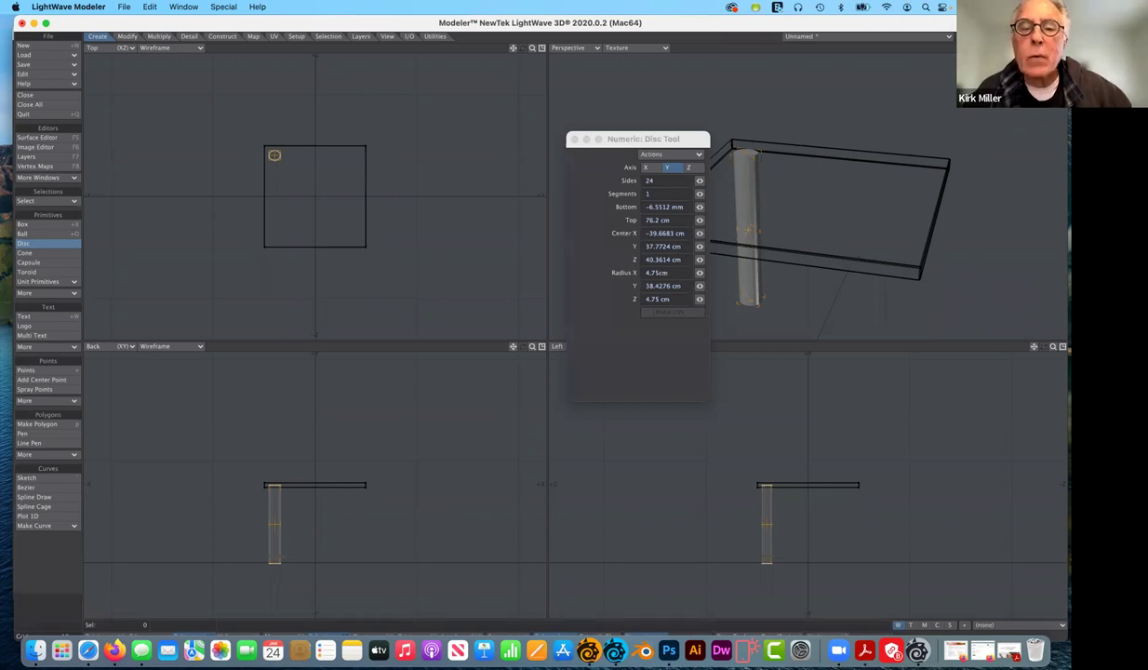
pyautogui.press('Tab')
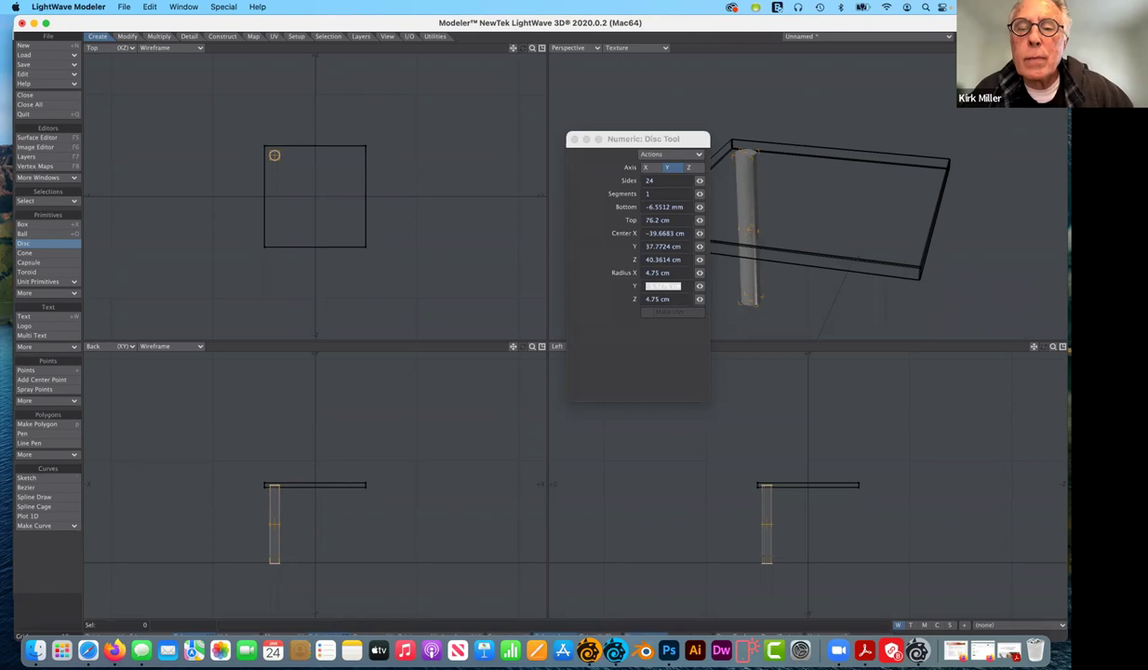
pyautogui.click(668, 272)
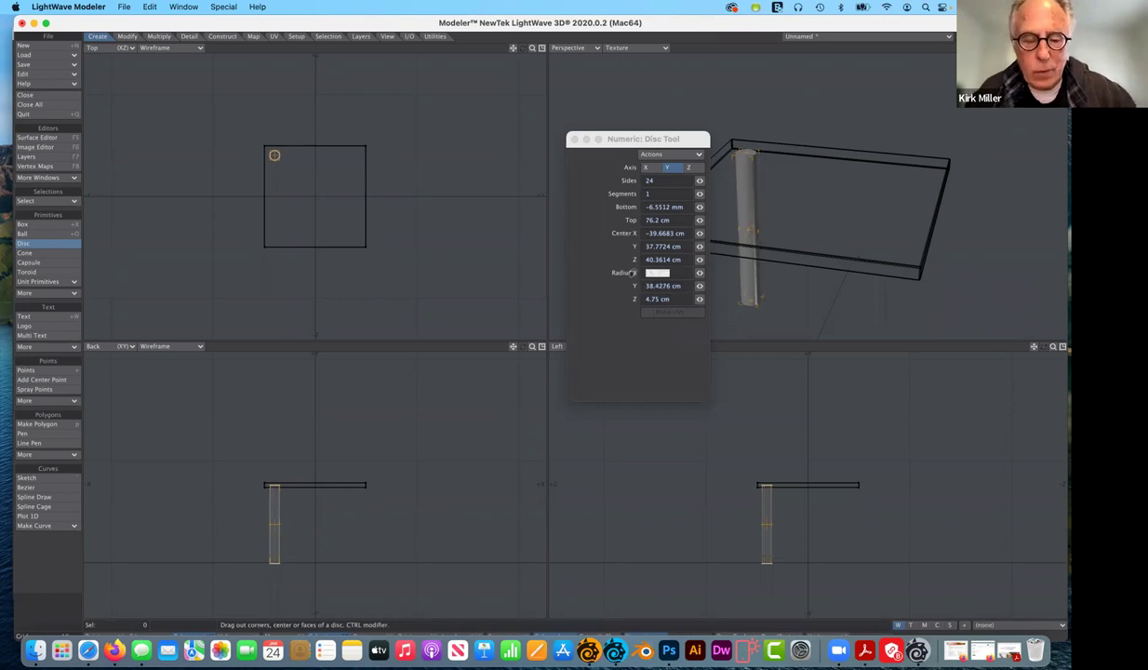
pyautogui.write('4')
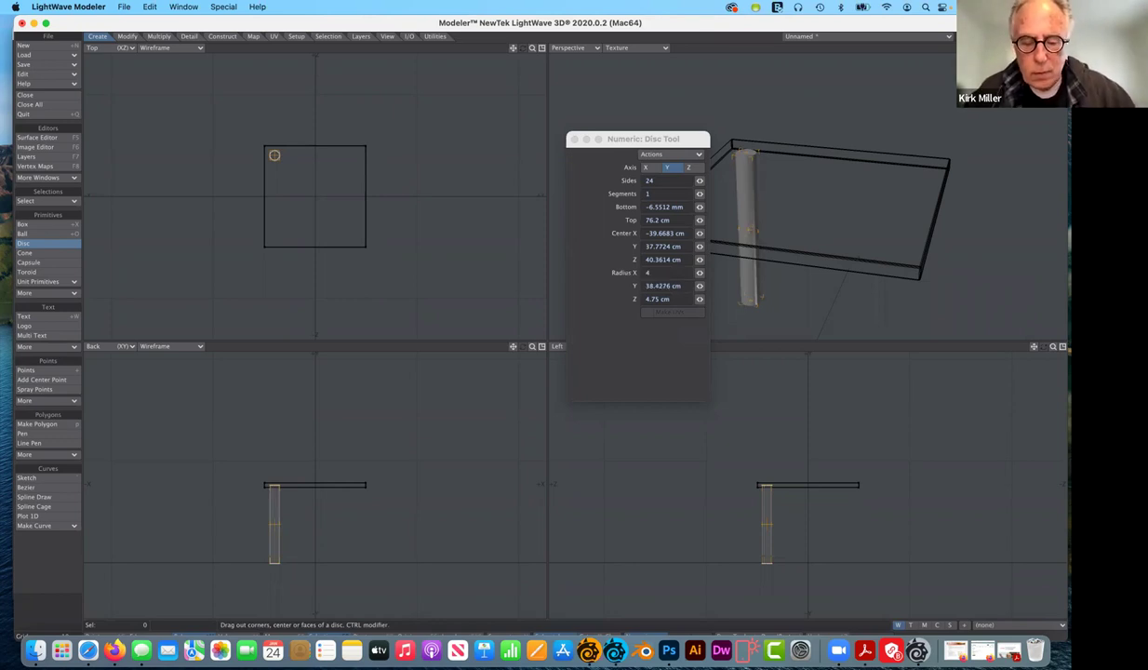
pyautogui.write('cm')
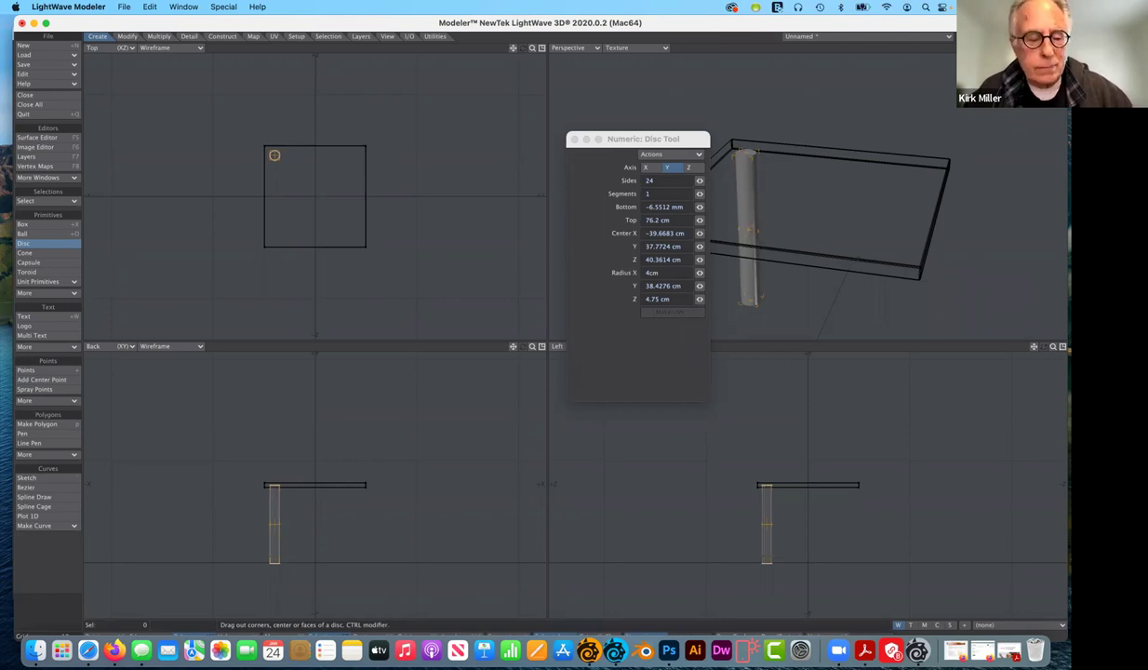
pyautogui.press('Tab')
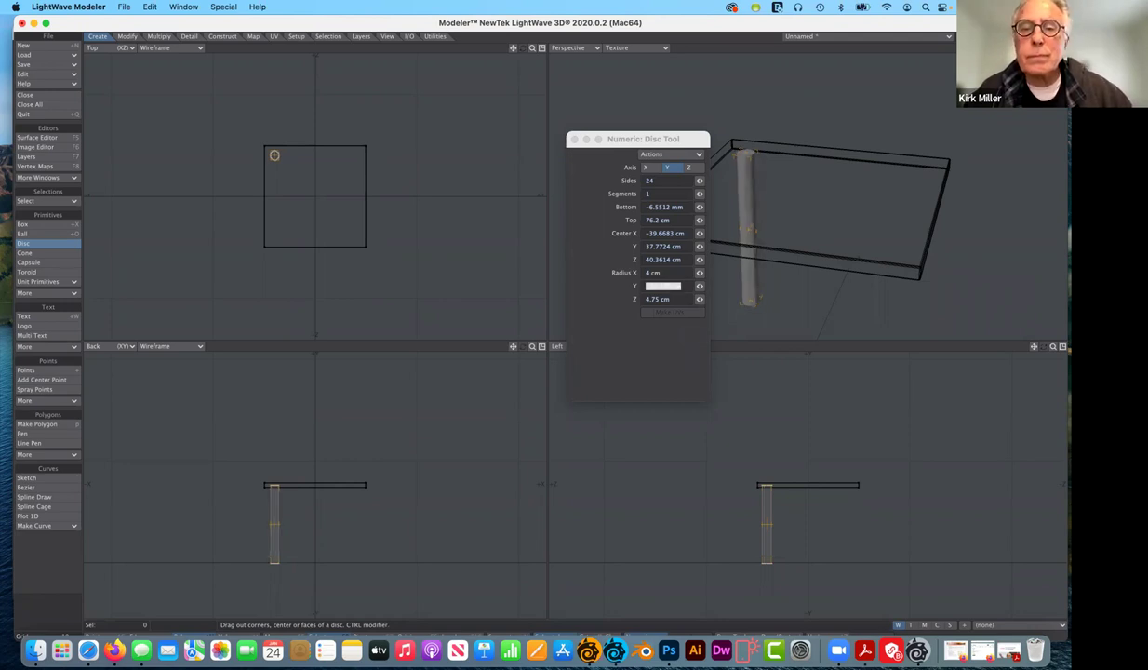
pyautogui.press('Tab')
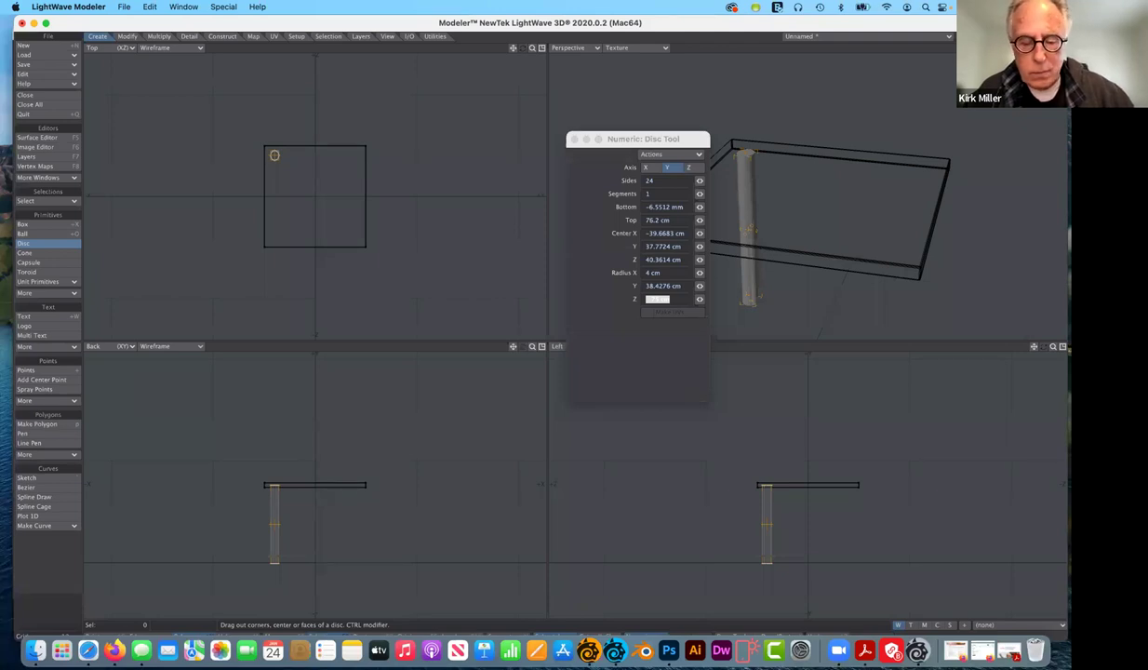
pyautogui.write('4cm')
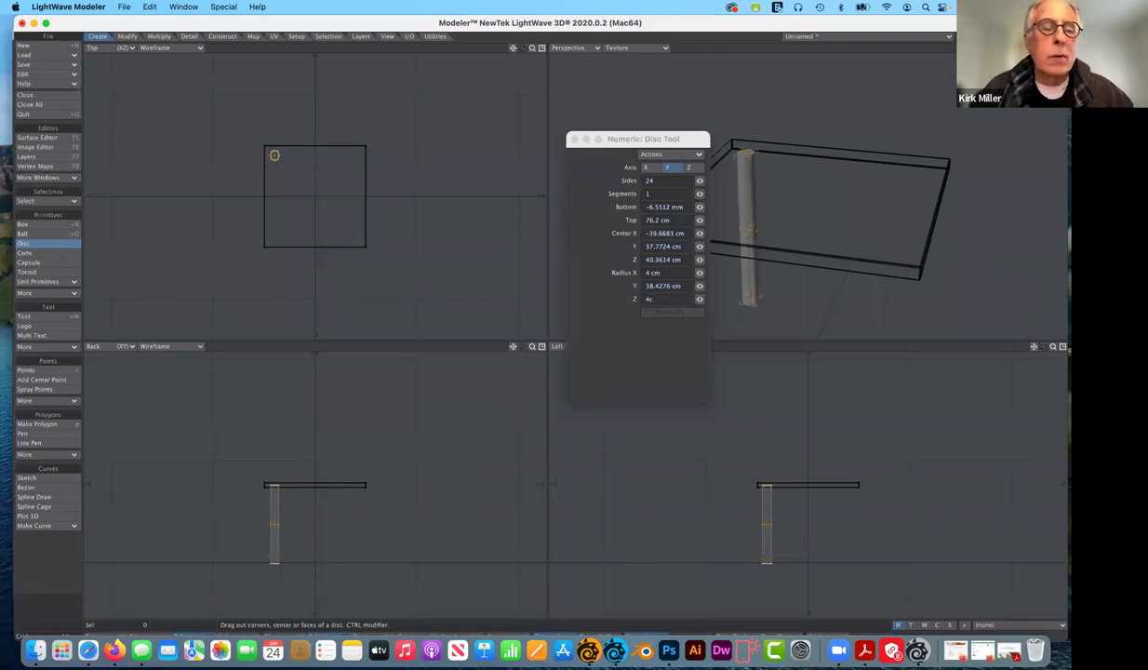
pyautogui.press('Tab')
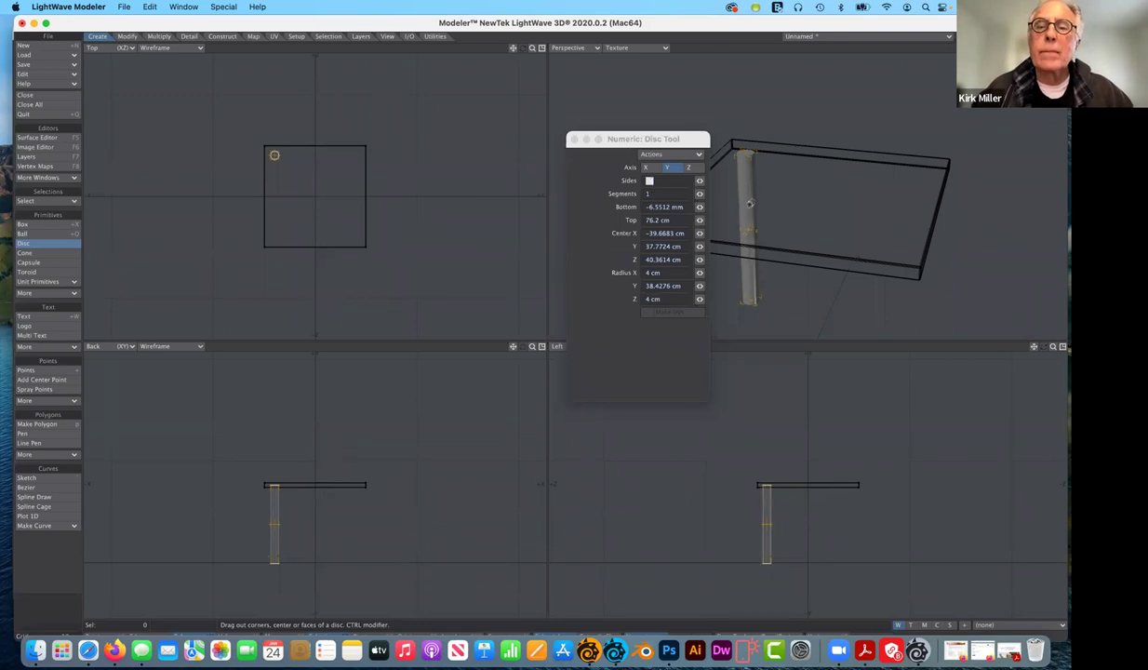
# Step: Try to reshape the leg disc in the top view, stretching it along X to a radius of about 55 cm
pyautogui.moveTo(617, 138); pyautogui.dragTo(927, 294)
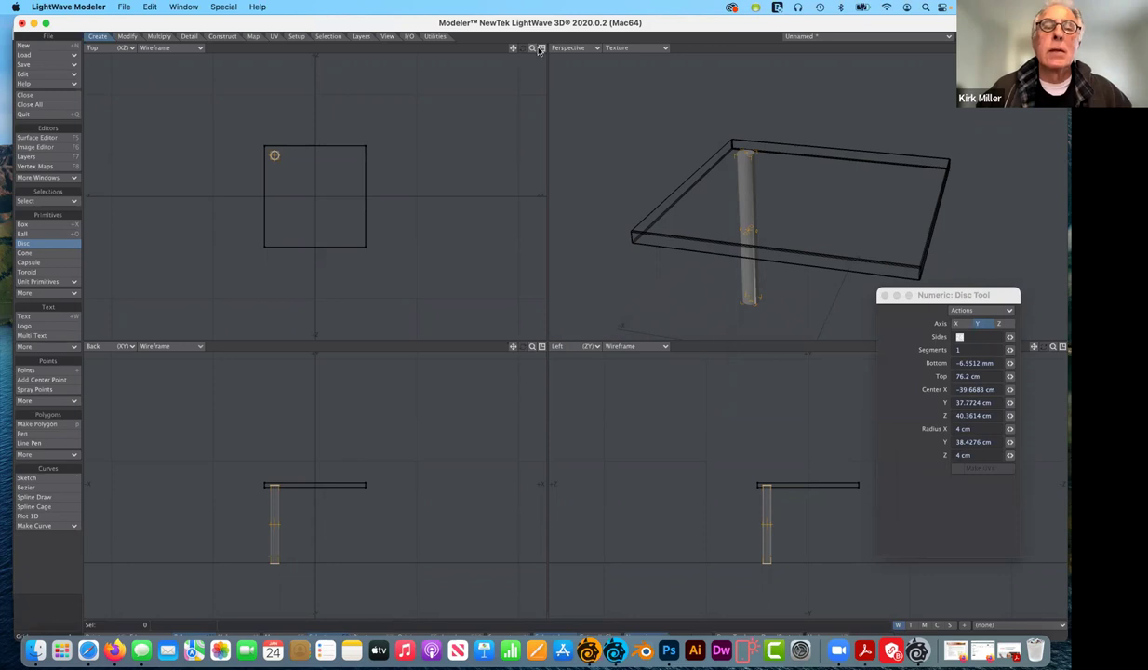
pyautogui.press('n')
pyautogui.press('a')
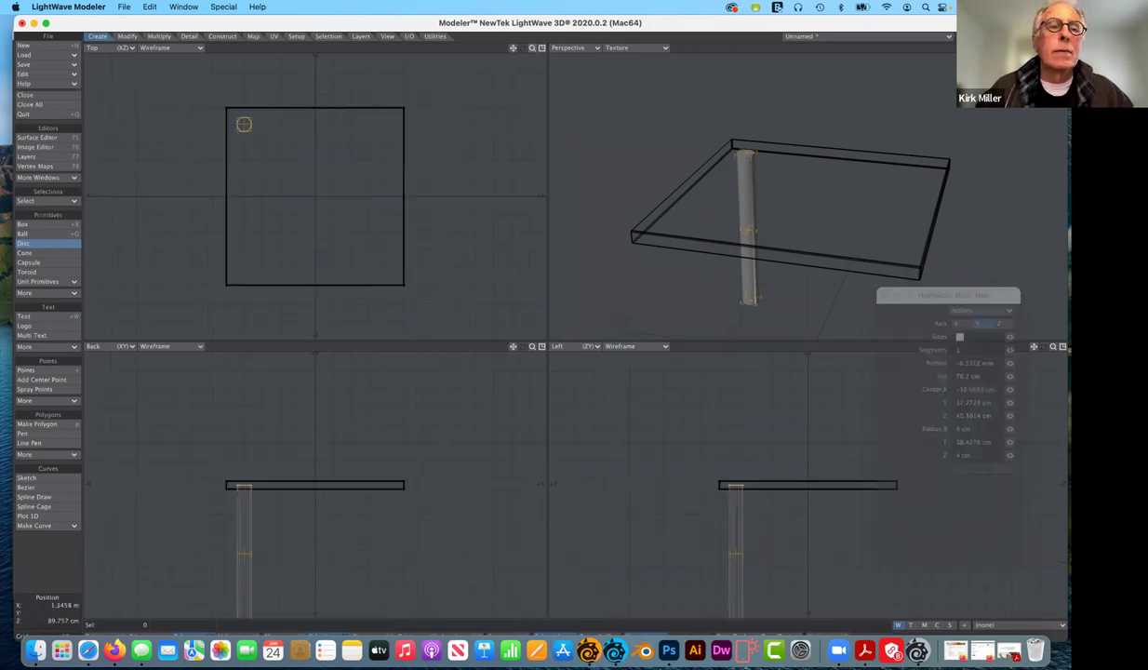
pyautogui.press('.')
pyautogui.press('.')
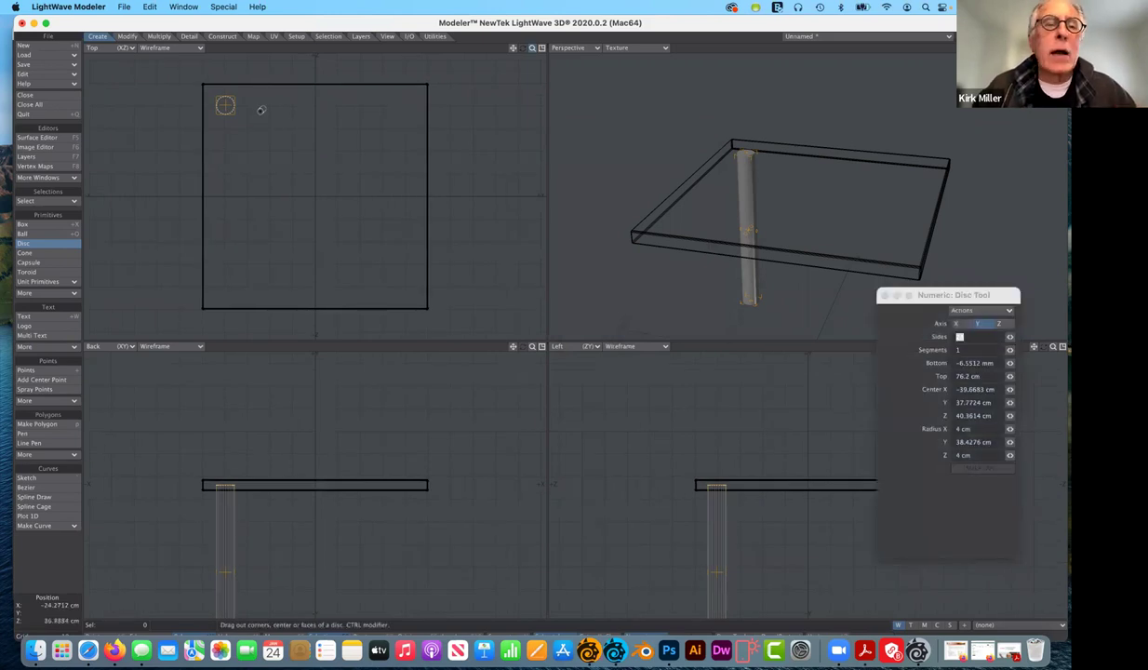
pyautogui.moveTo(270, 108); pyautogui.dragTo(351, 109)
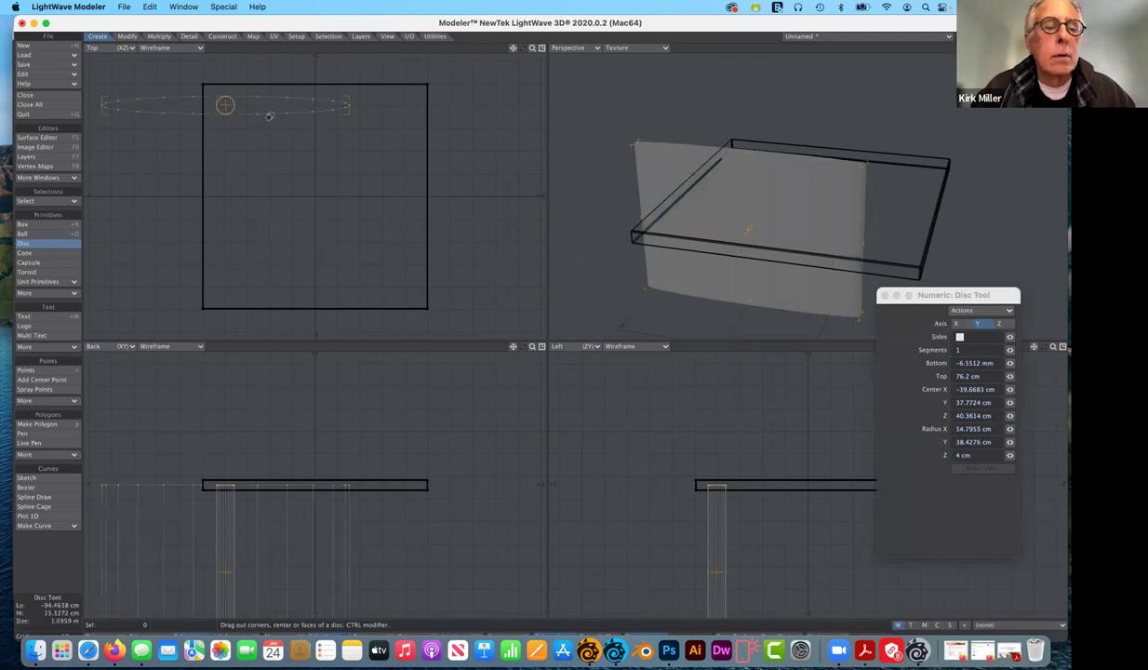
pyautogui.moveTo(338, 105); pyautogui.dragTo(262, 115)
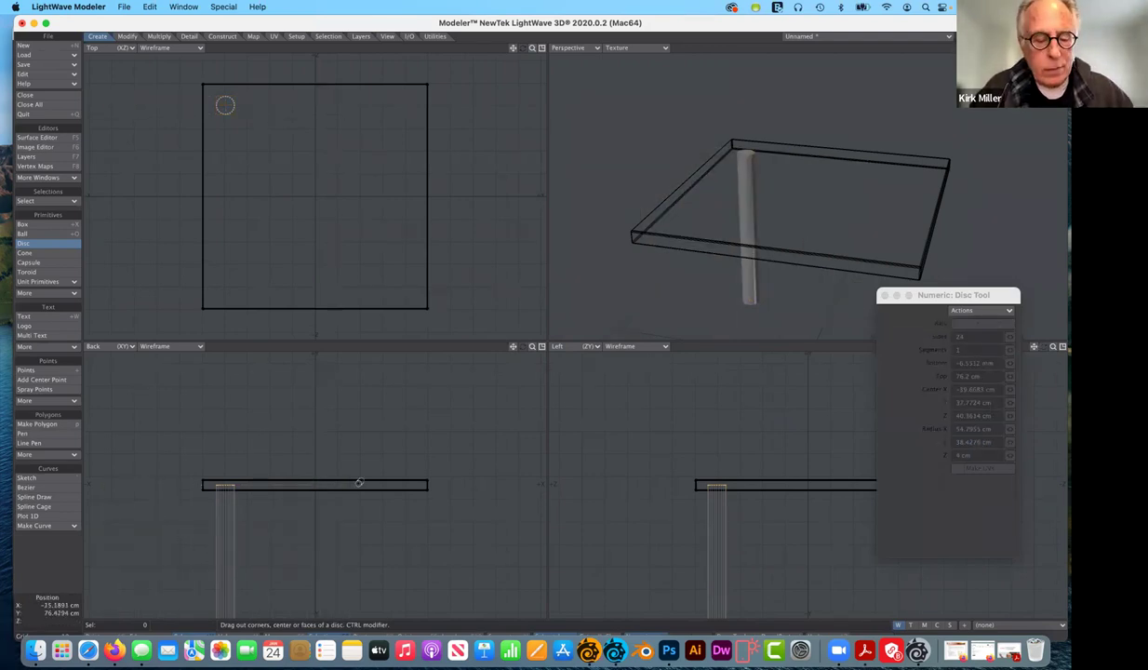
# Step: Undo the disc, reactivate it with its last numeric settings, and discard the stretched shape
pyautogui.press('super+z')
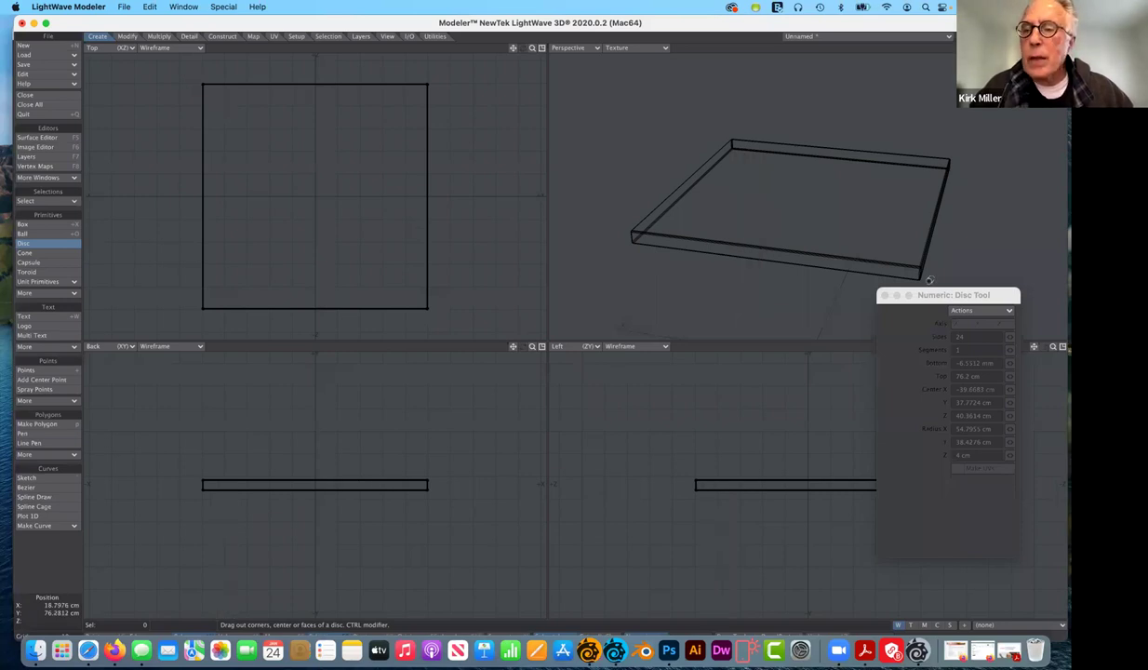
pyautogui.click(978, 311)
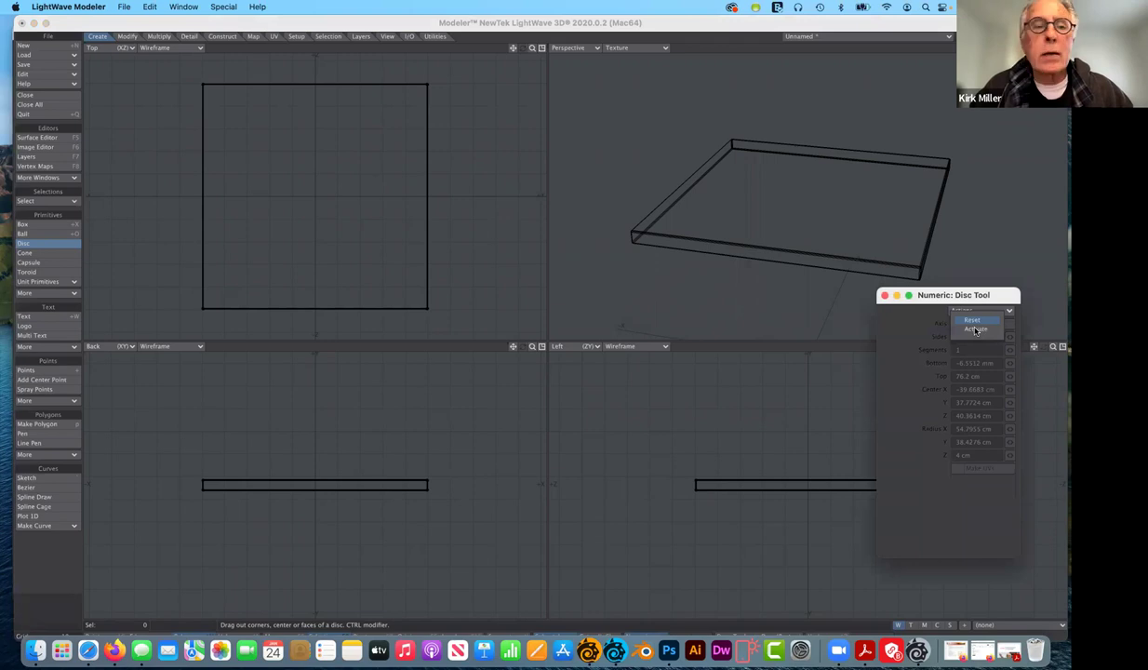
pyautogui.click(975, 330)
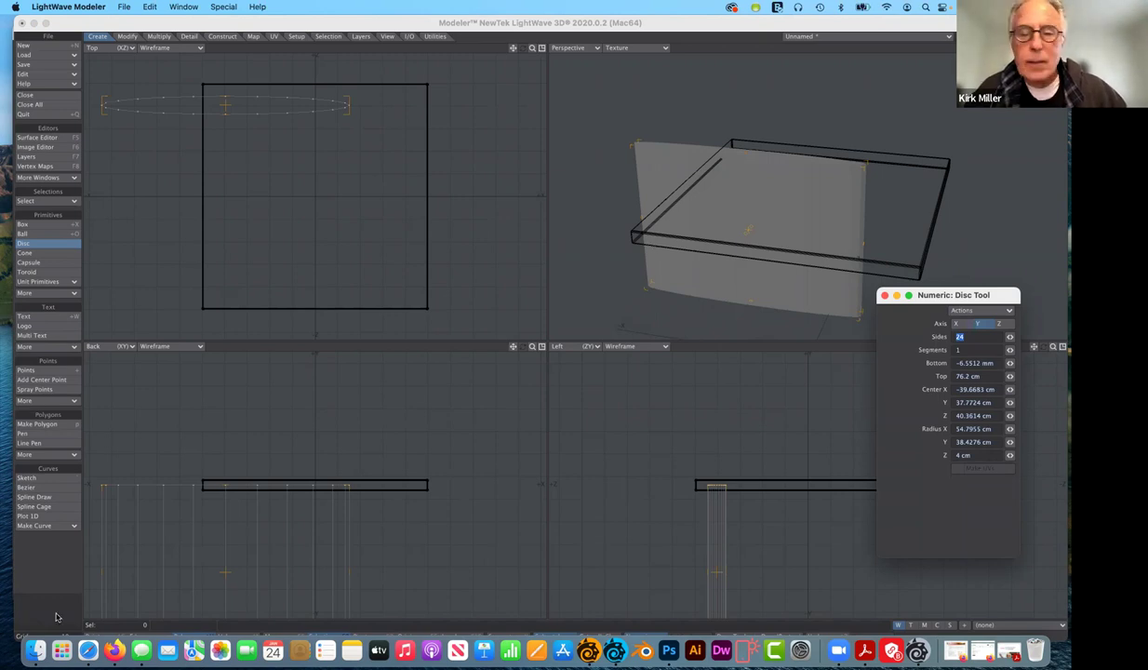
pyautogui.click(141, 247)
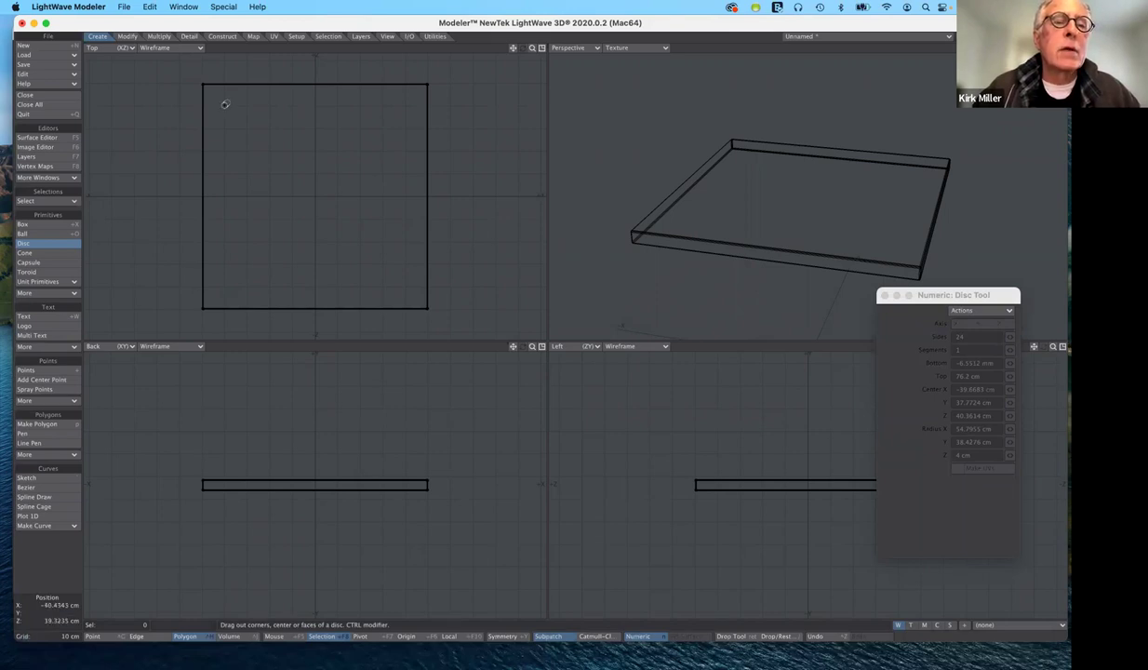
# Step: Draw a disc in the top view near the tabletop's back-left corner and set its radii to X 4 cm, Y 0, Z 4 cm
pyautogui.moveTo(224, 104); pyautogui.dragTo(233, 110)
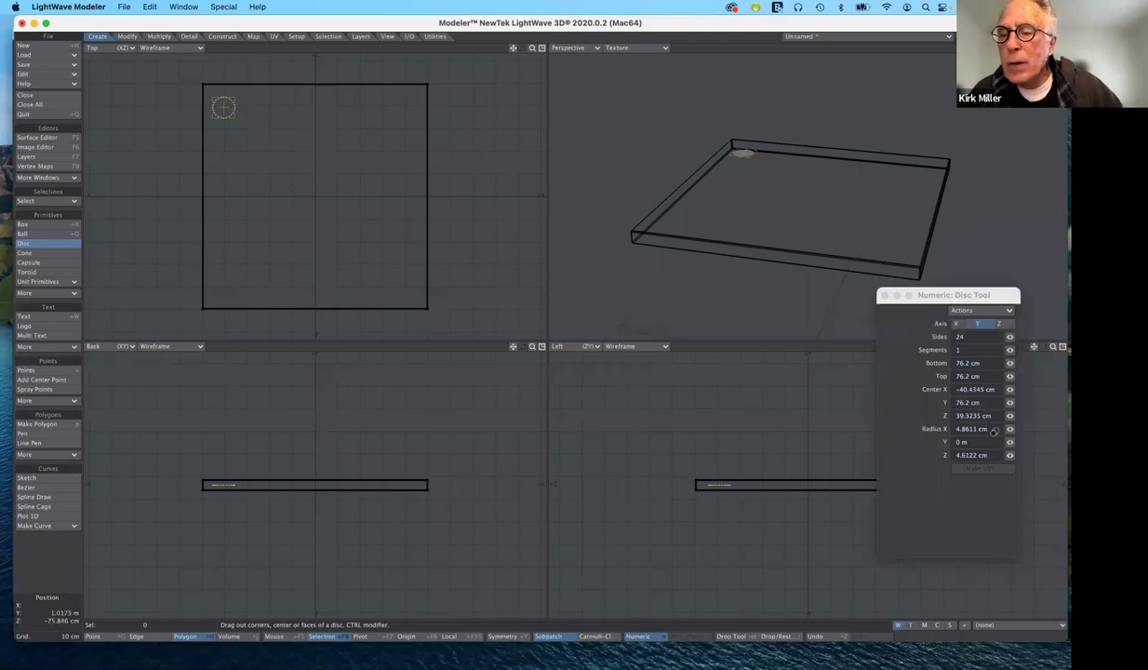
pyautogui.moveTo(995, 428); pyautogui.dragTo(916, 419)
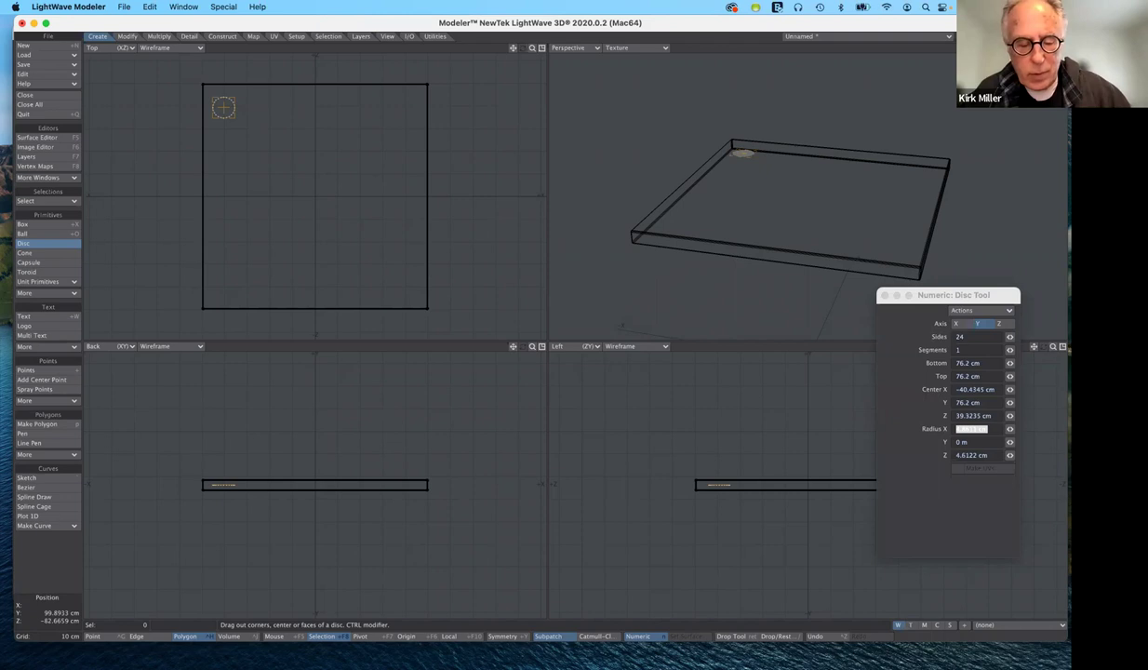
pyautogui.write('4 ')
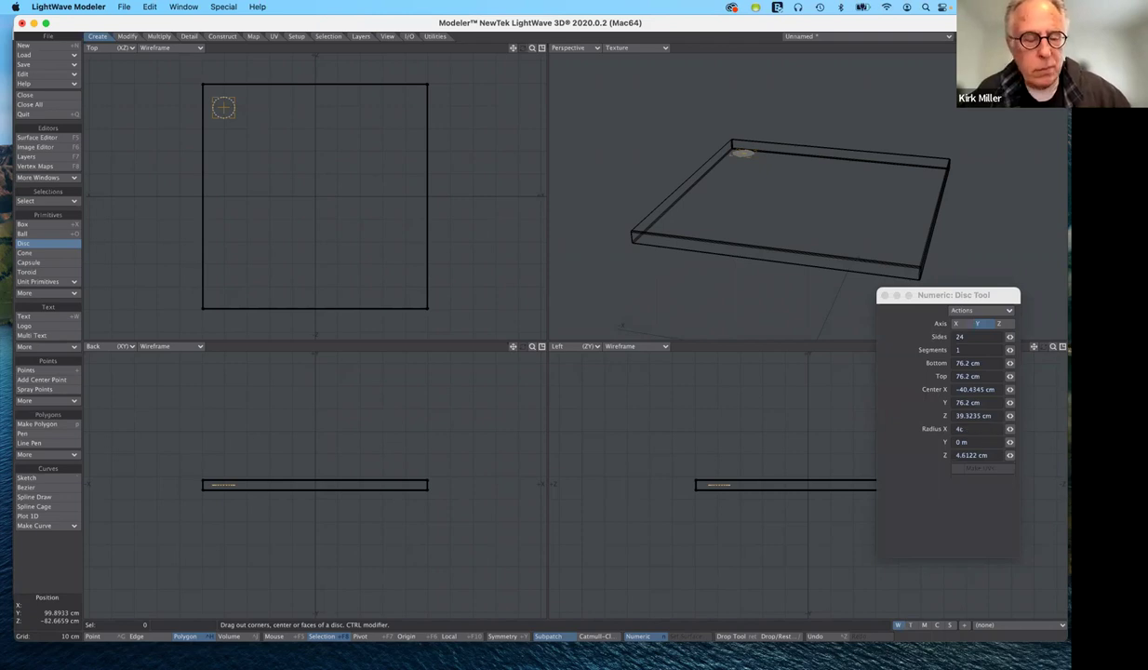
pyautogui.write('c')
pyautogui.press('Tab')
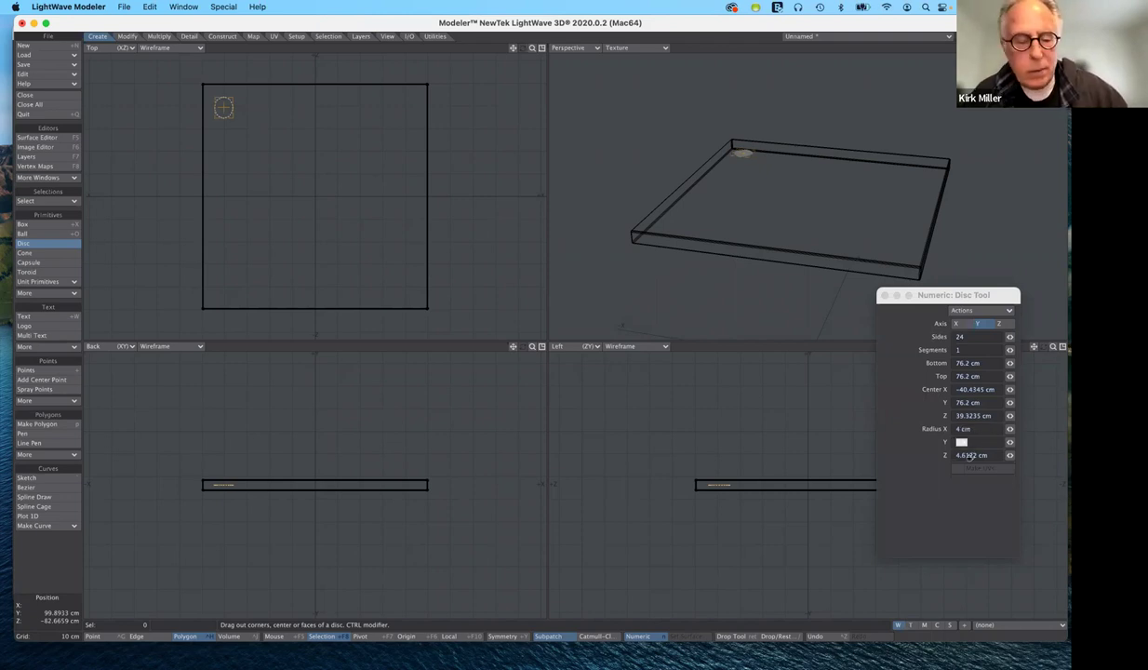
pyautogui.write('0')
pyautogui.press('Tab')
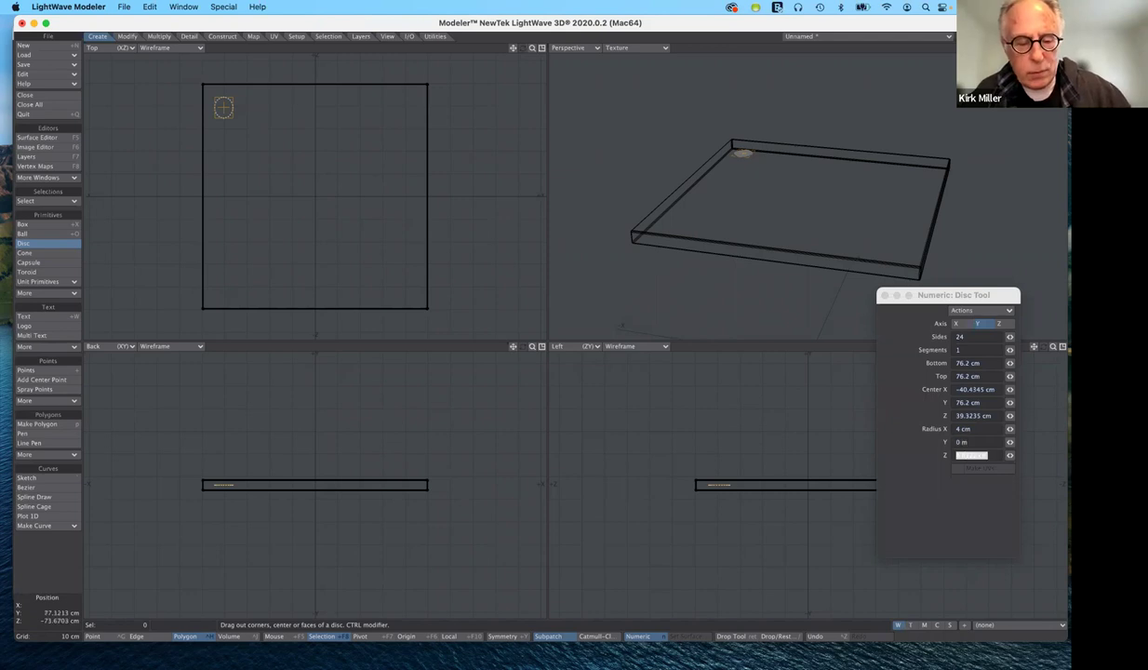
pyautogui.write('4 ')
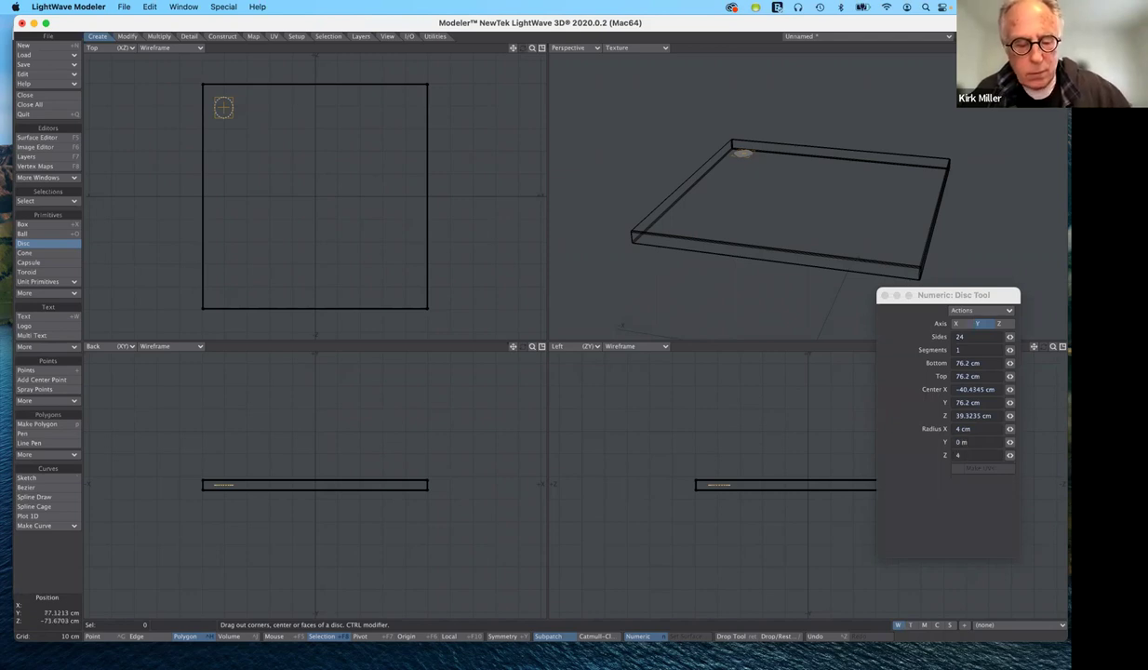
pyautogui.write('c')
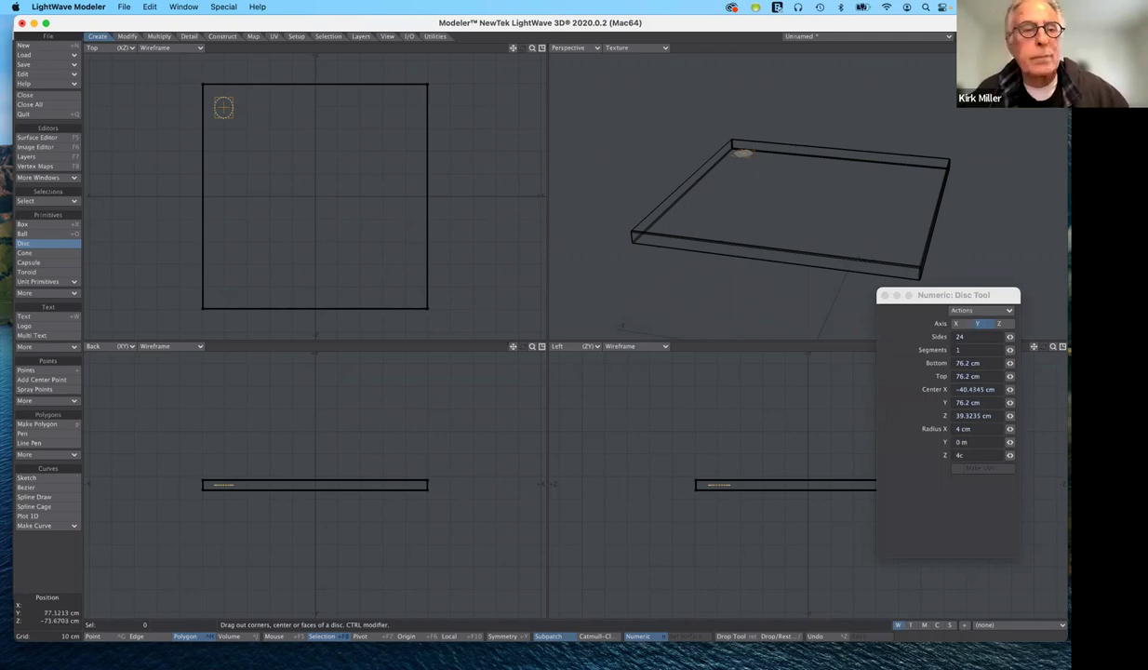
pyautogui.write('m')
pyautogui.press('Tab')
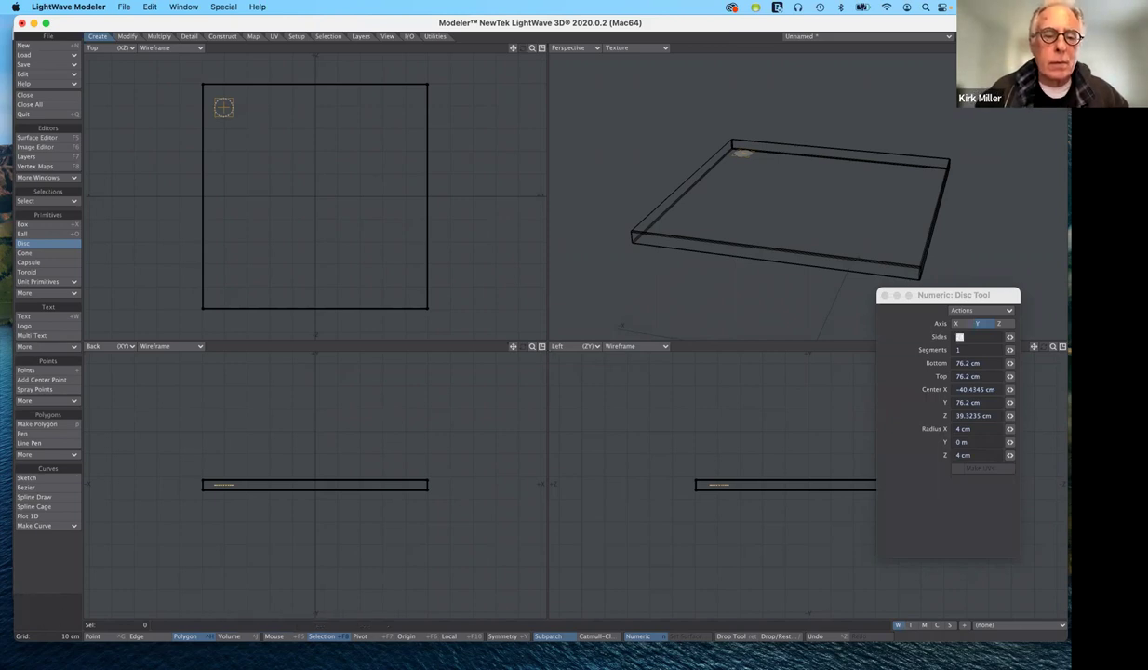
# Step: Stretch the disc down from the tabletop to near the floor as a leg about 75.5 cm long
pyautogui.moveTo(532, 346); pyautogui.dragTo(498, 363)
pyautogui.scroll(-1, 276, 481)
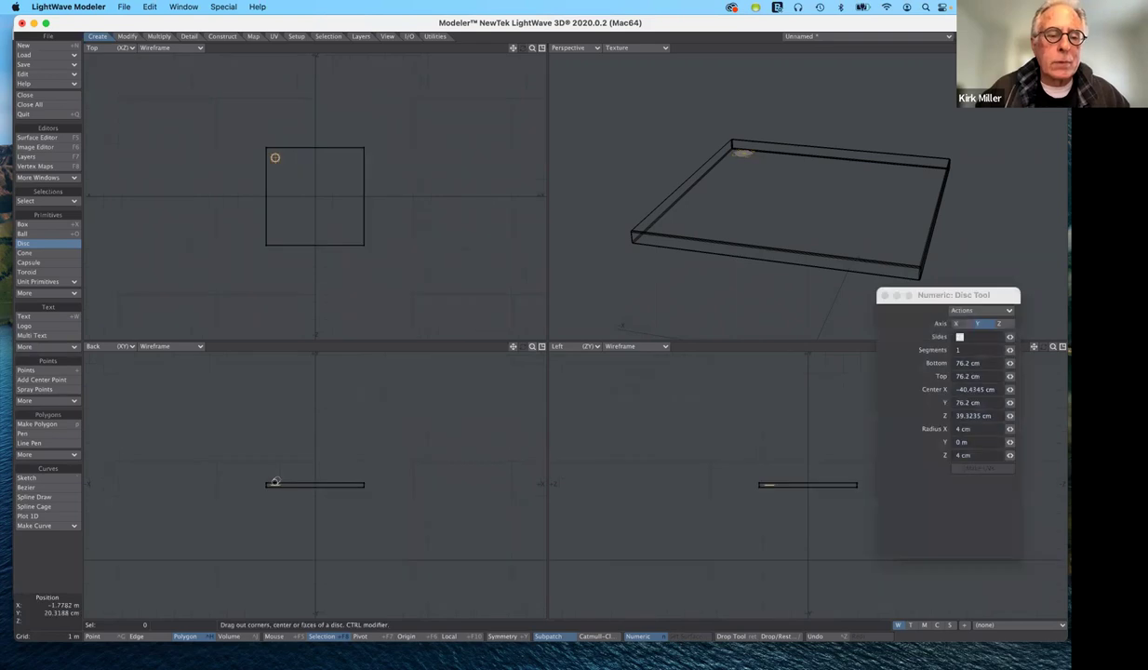
pyautogui.moveTo(272, 483); pyautogui.dragTo(274, 555)
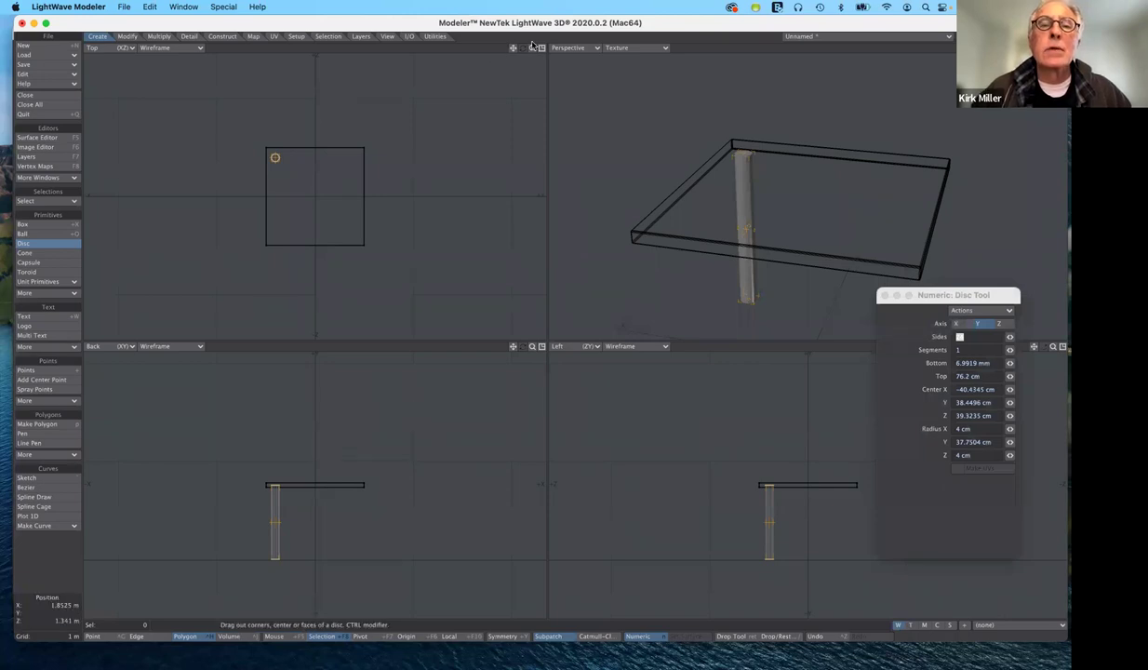
pyautogui.press('space')
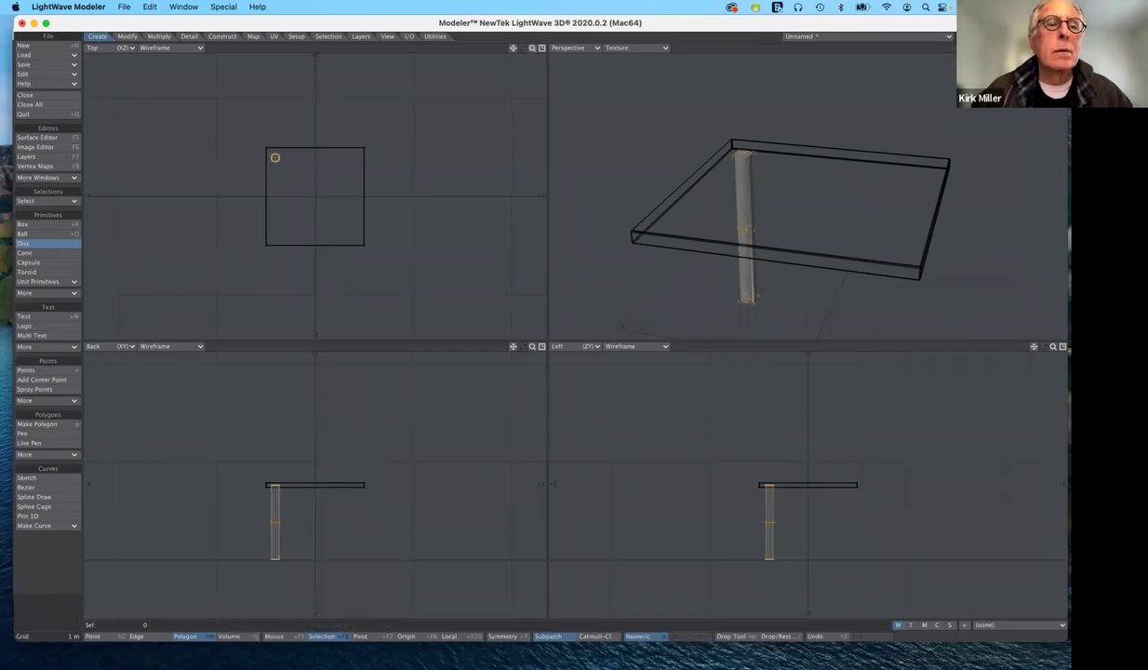
# Step: Place a second matching leg near the tabletop's back-right corner, at about X 40 cm, Z 40 cm
pyautogui.moveTo(532, 47); pyautogui.dragTo(595, 47)
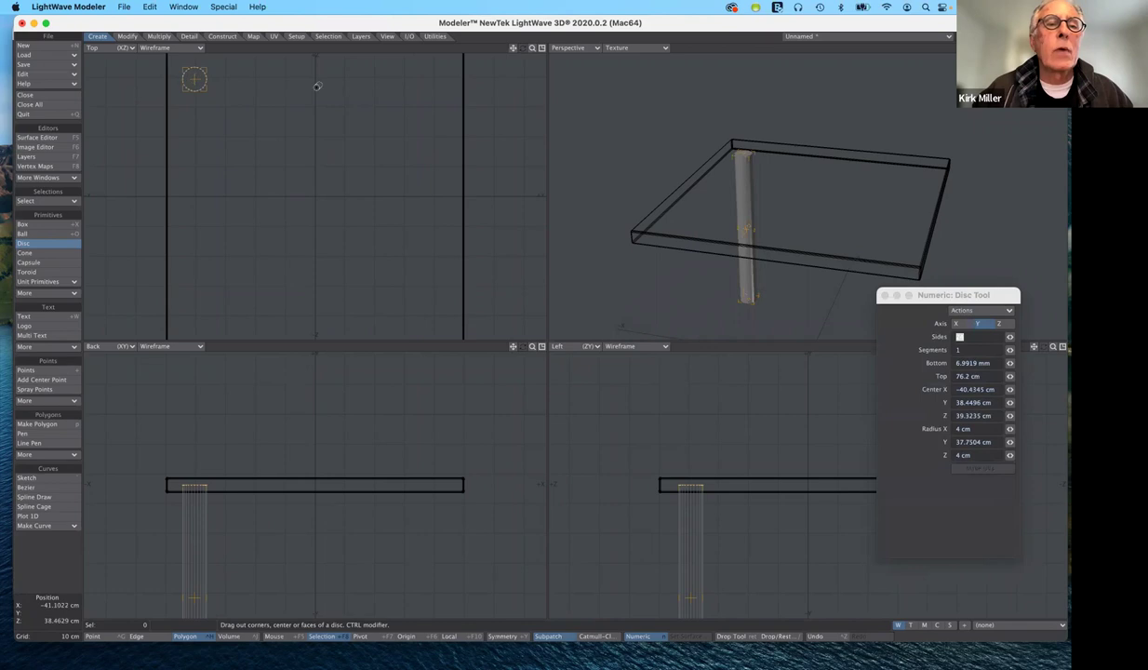
pyautogui.moveTo(402, 82); pyautogui.dragTo(435, 74)
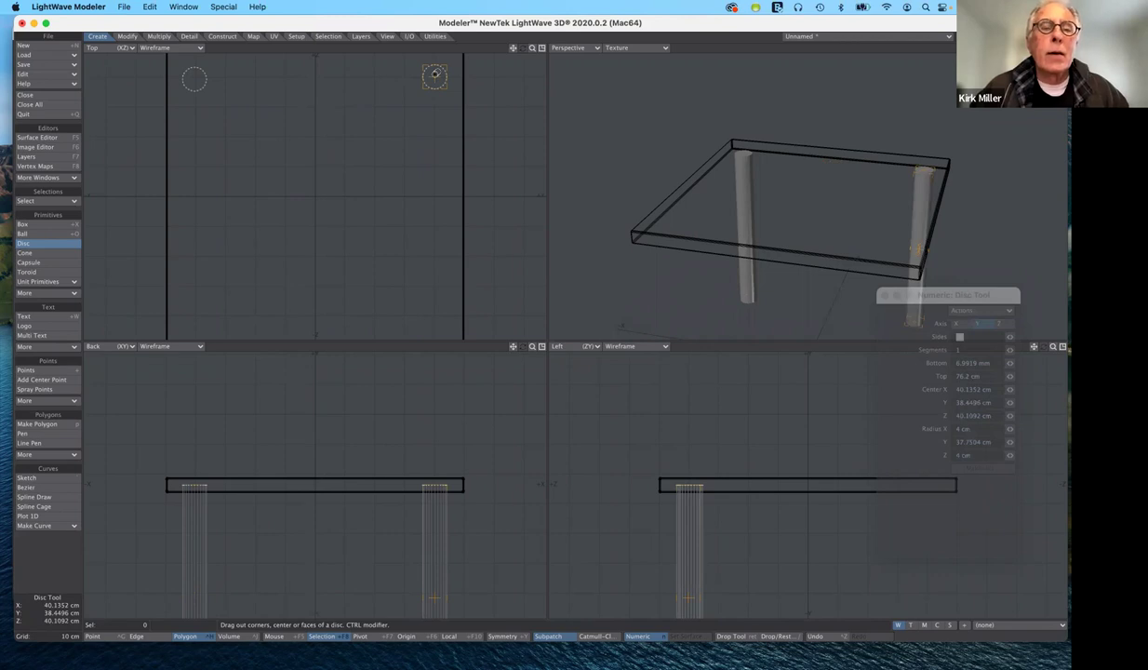
pyautogui.moveTo(434, 74); pyautogui.dragTo(436, 75)
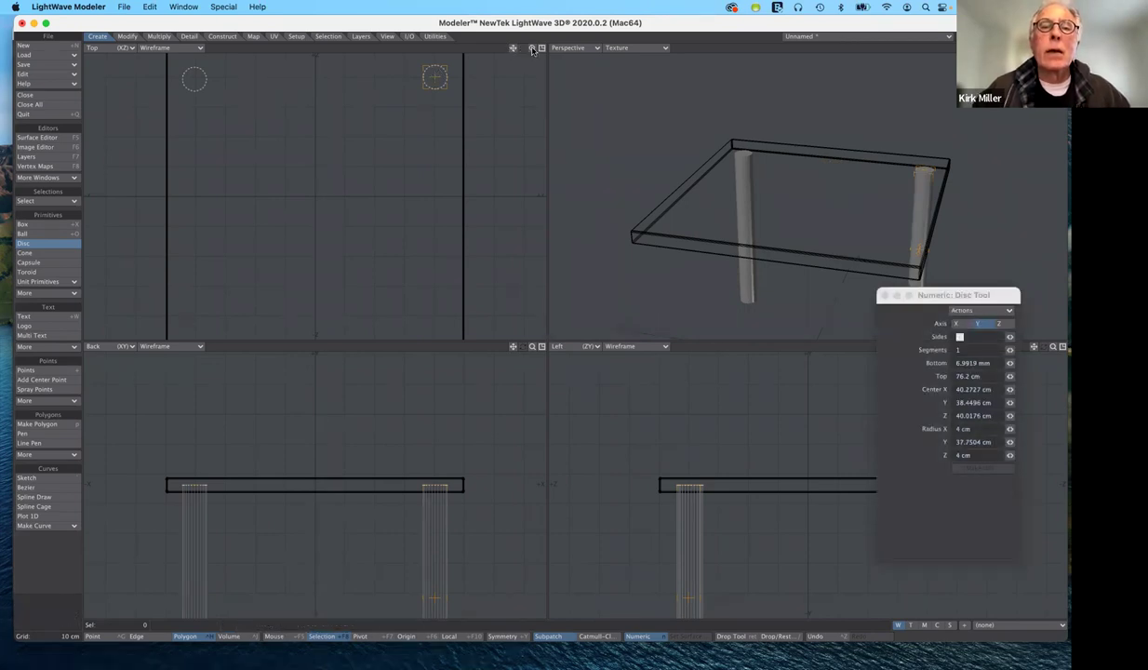
# Step: Place matching legs near both front corners, at about X 40.6, Z -39.1 cm and X -39.5, Z -39.4 cm
pyautogui.press('a')
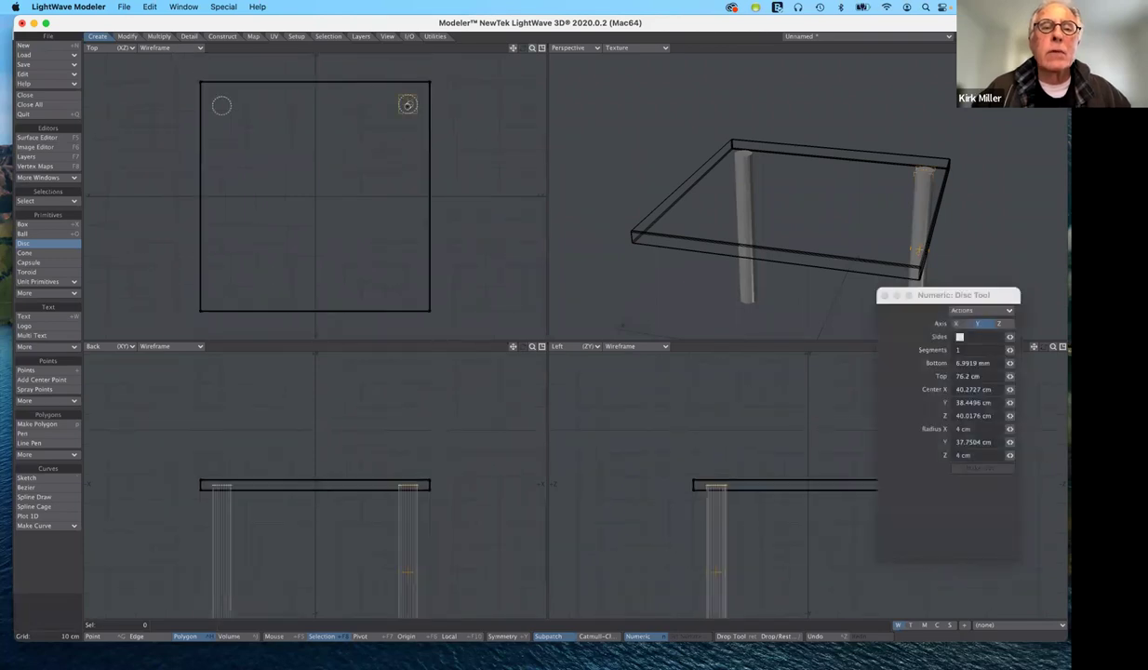
pyautogui.moveTo(408, 105); pyautogui.dragTo(408, 286)
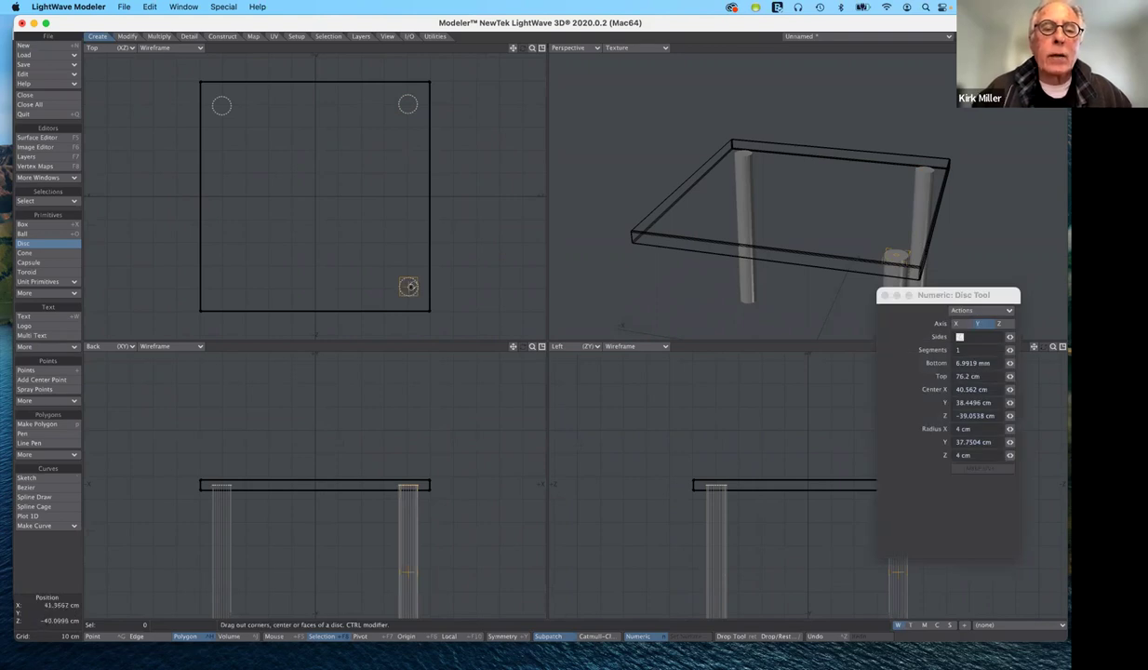
pyautogui.moveTo(408, 286); pyautogui.dragTo(223, 287)
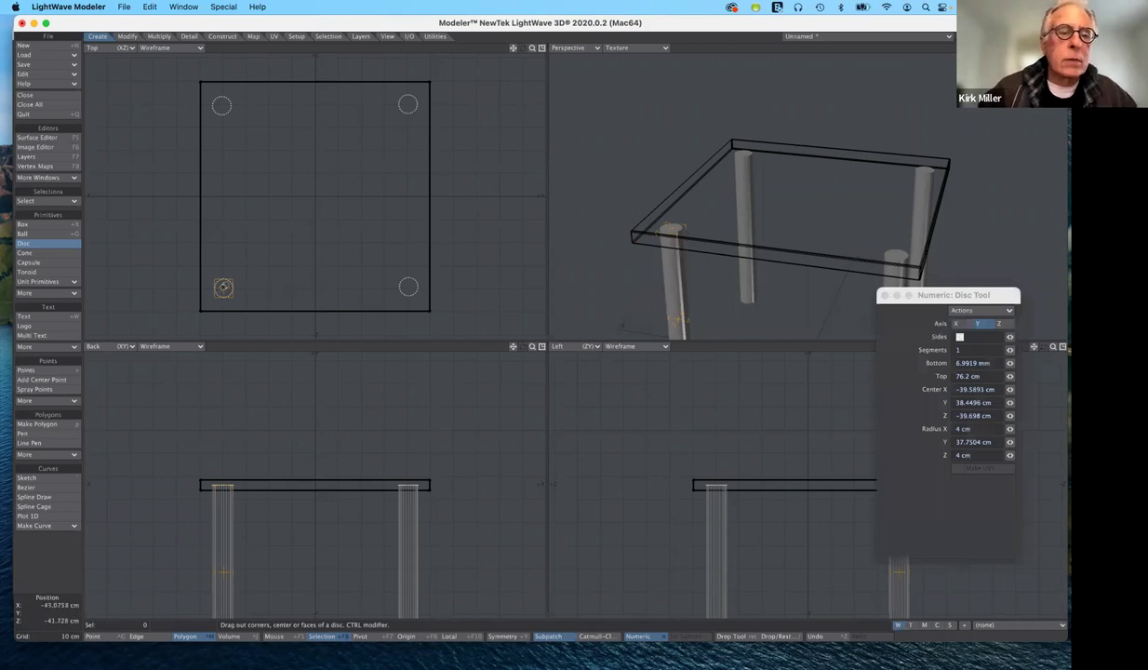
pyautogui.moveTo(223, 286); pyautogui.dragTo(223, 288)
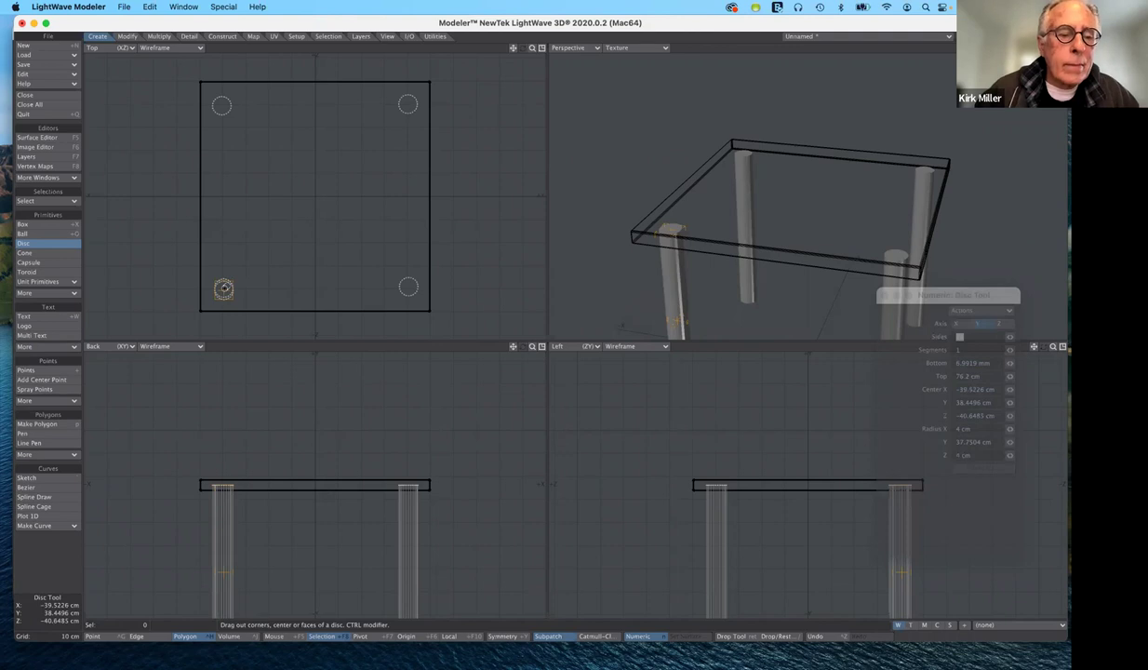
pyautogui.moveTo(223, 288); pyautogui.dragTo(223, 287)
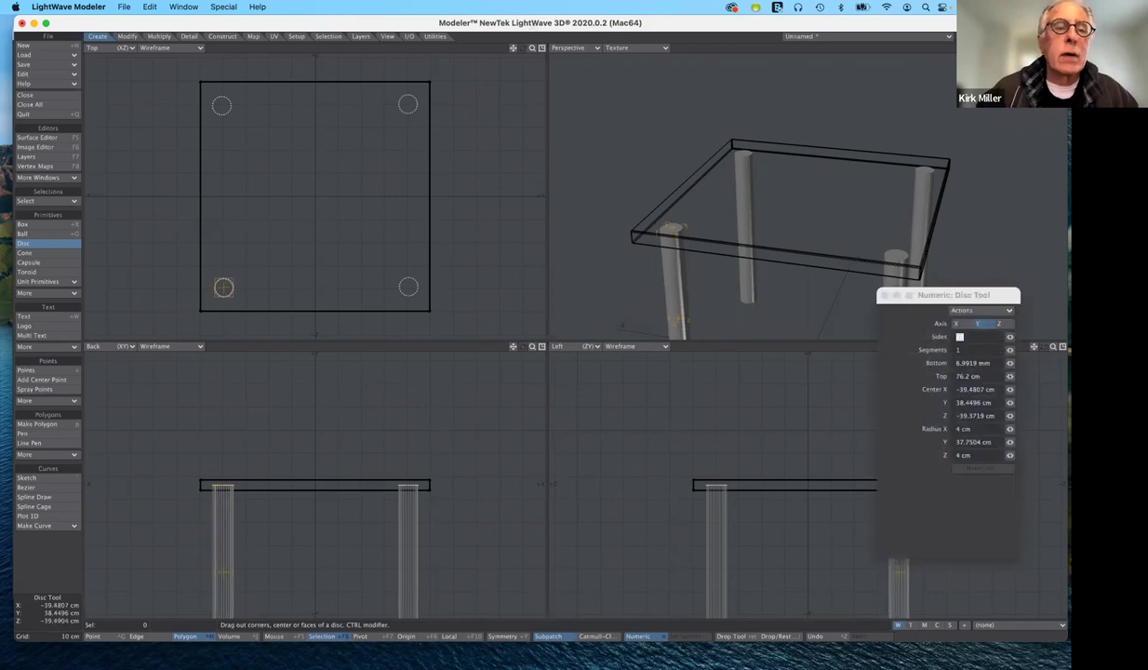
# Step: Try to fine-tune the front-left leg's position in the top view, and undo the extra disc placed beside it
pyautogui.moveTo(532, 49); pyautogui.dragTo(577, 48)
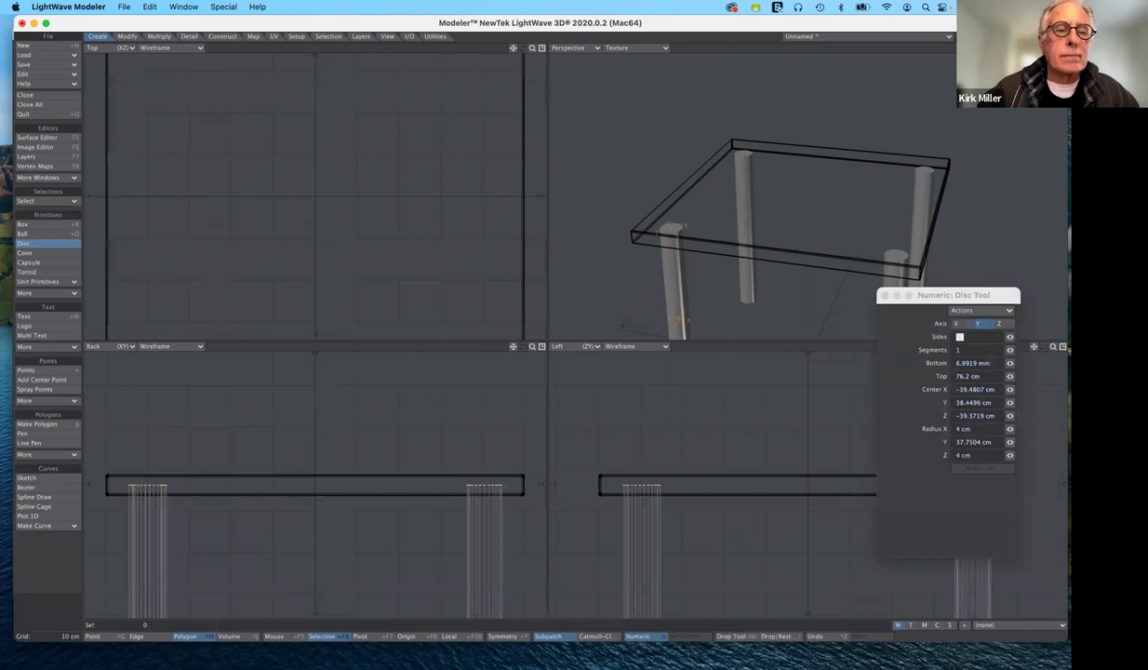
pyautogui.keyDown('alt'); pyautogui.moveTo(134, 322); pyautogui.dragTo(269, 186); pyautogui.keyUp('alt')
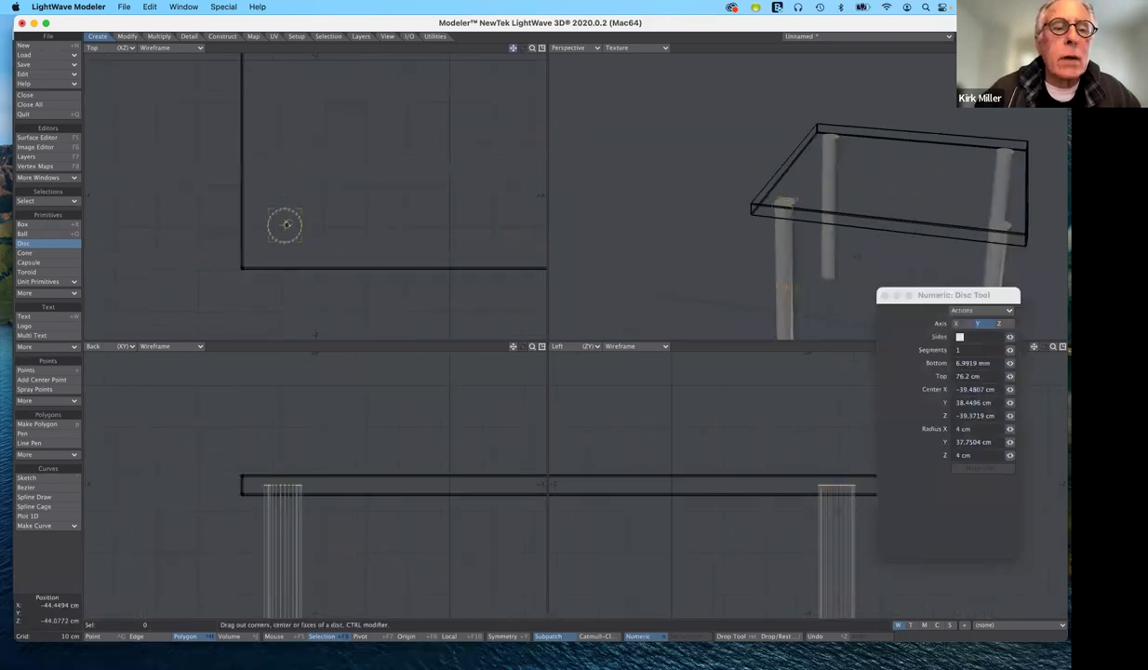
pyautogui.moveTo(285, 225); pyautogui.dragTo(284, 226)
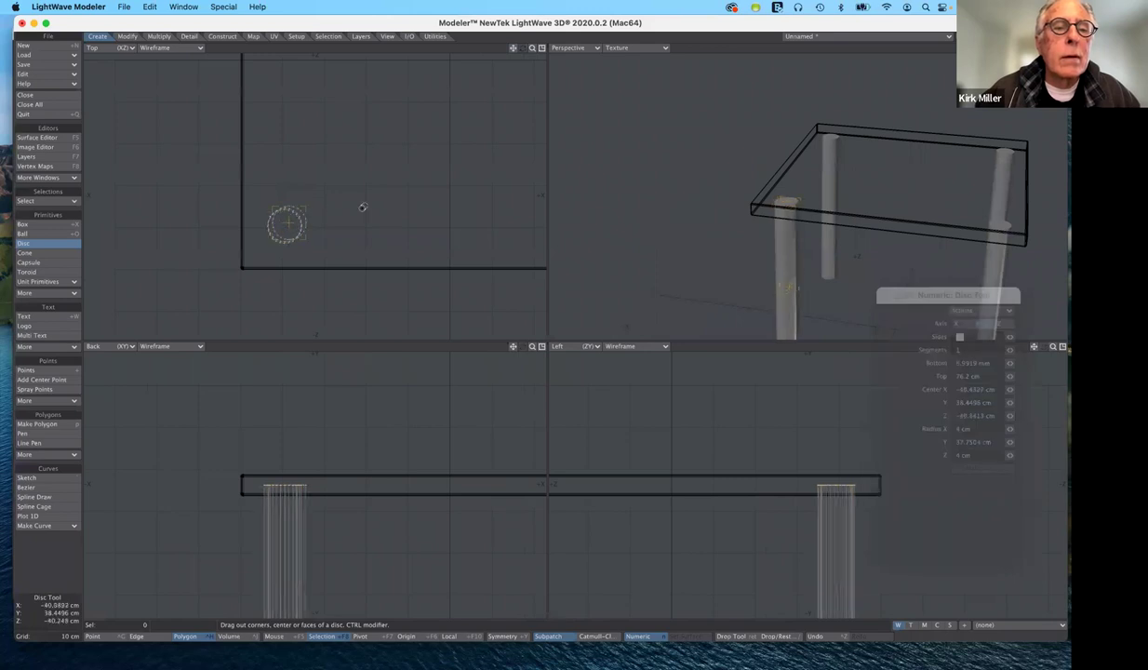
pyautogui.moveTo(362, 207); pyautogui.dragTo(362, 232)
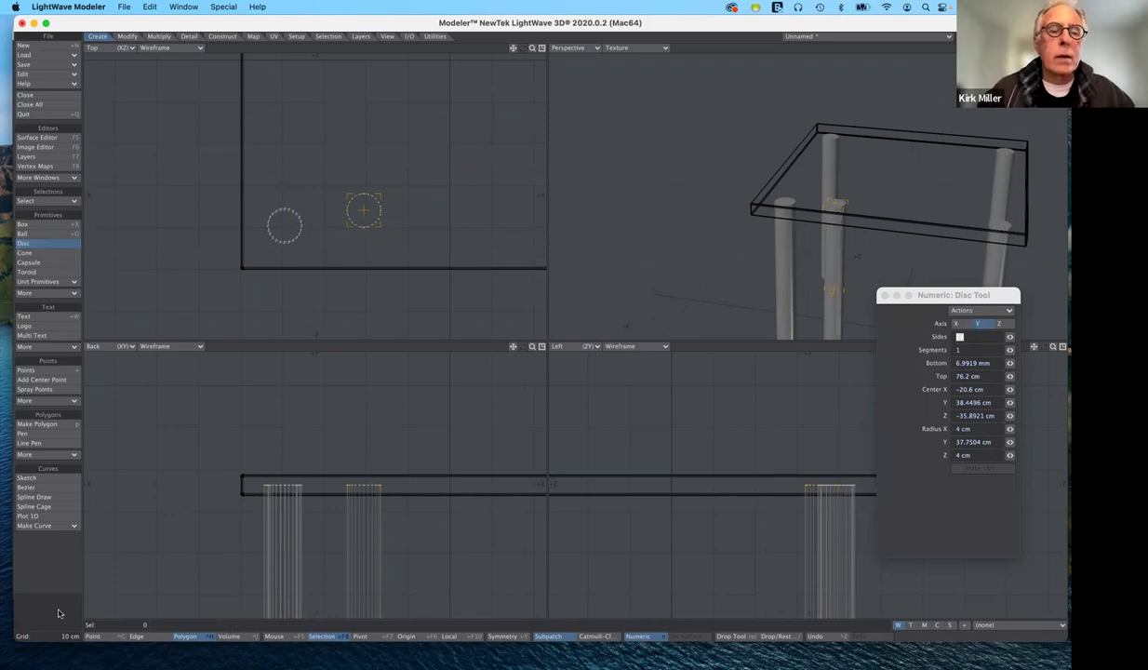
pyautogui.hotkey('ctrl', 'z')
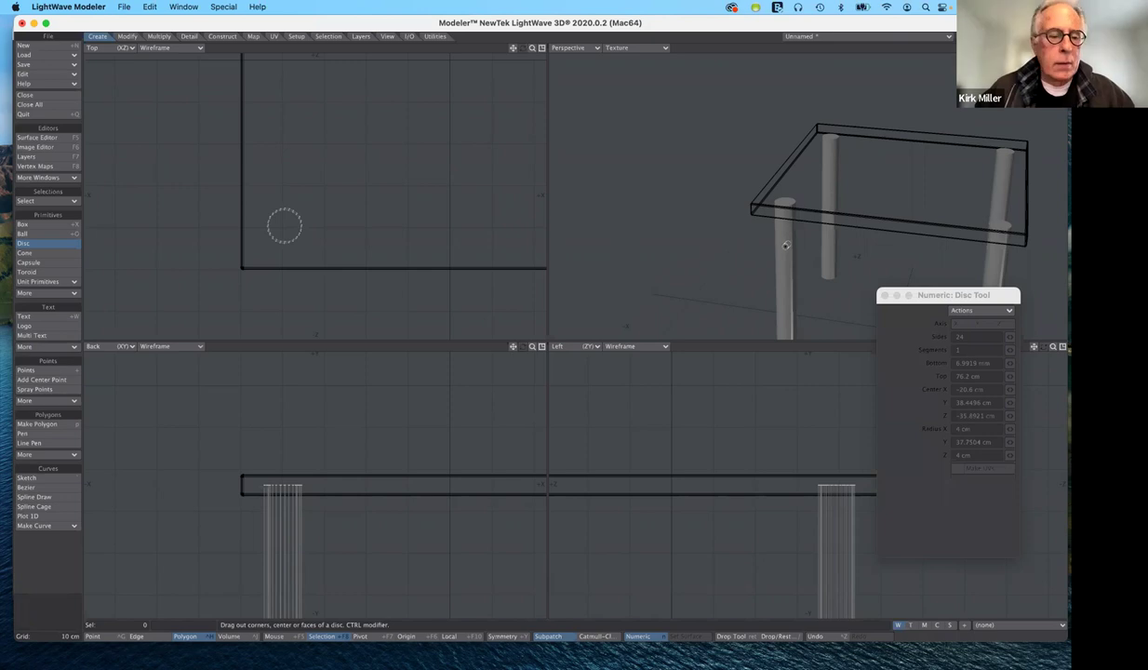
pyautogui.click(767, 269)
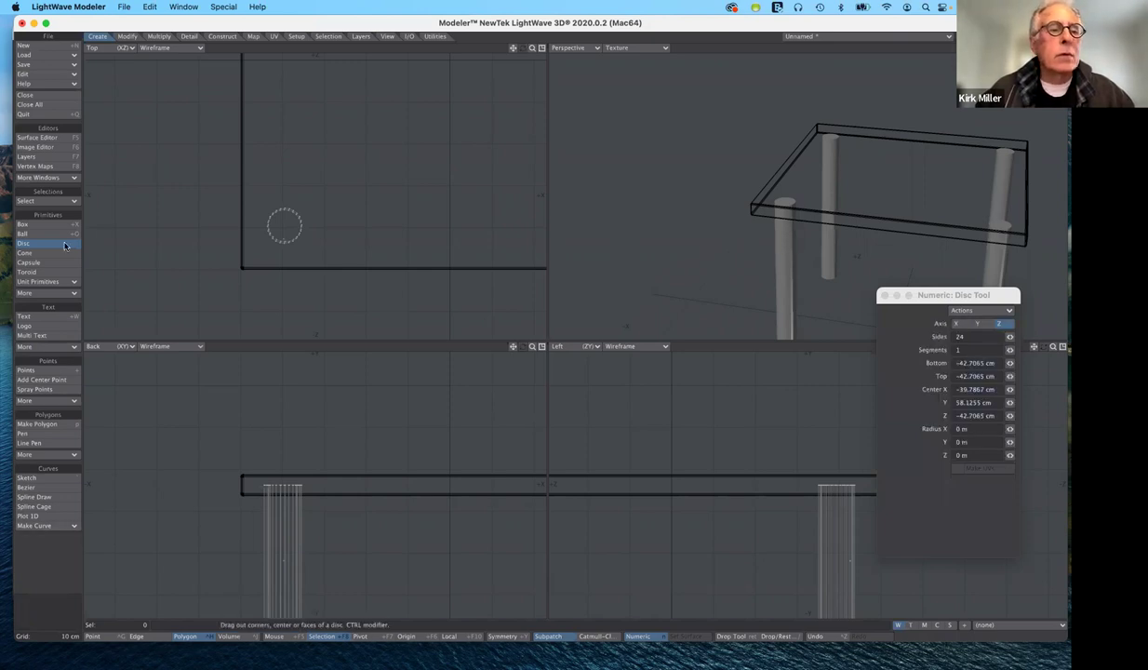
pyautogui.press('Return')
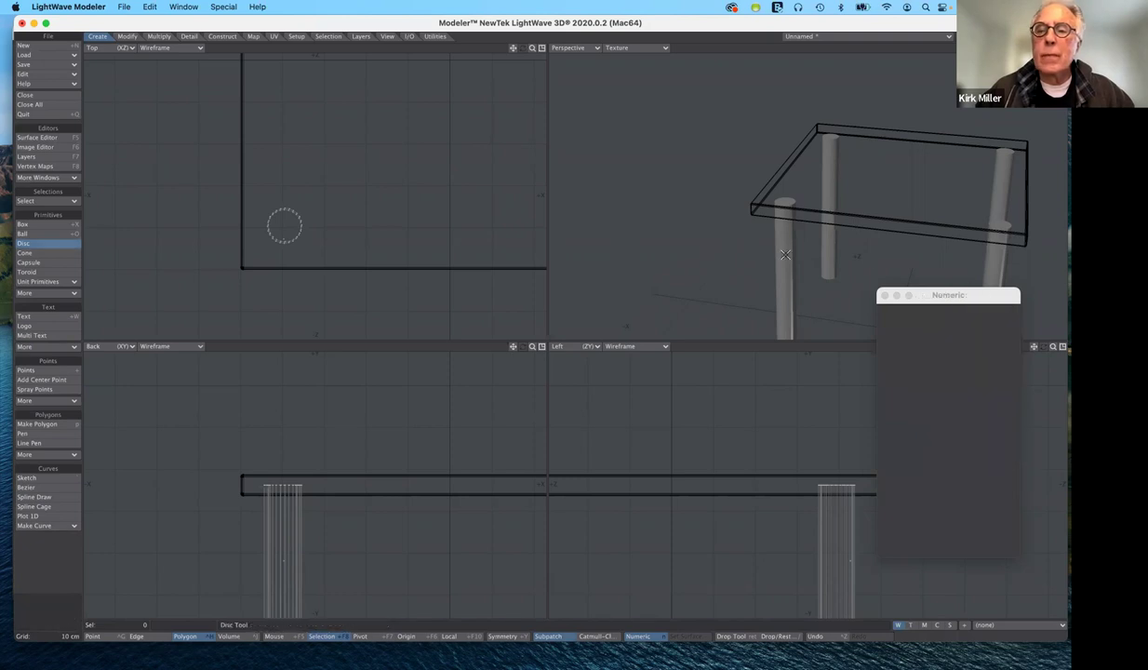
pyautogui.press('space')
pyautogui.press('n')
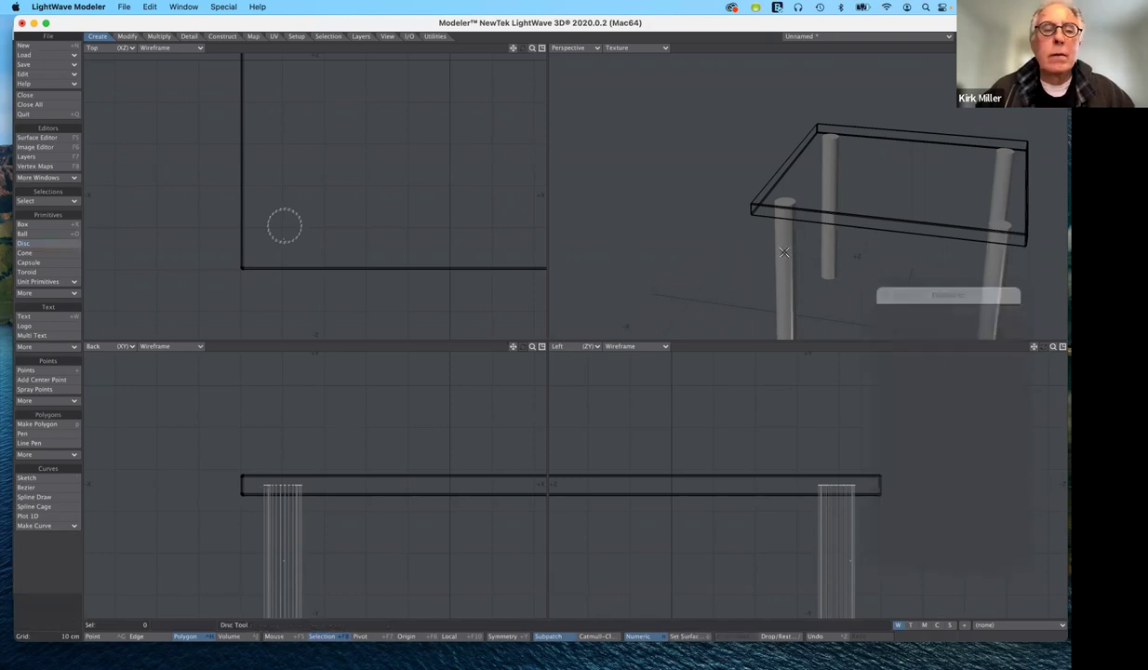
# Step: Select two polygons of the front-left leg, extend the selection to everything connected, and remove the duplicate leg geometry
pyautogui.click(784, 252)
pyautogui.click(442, 331)
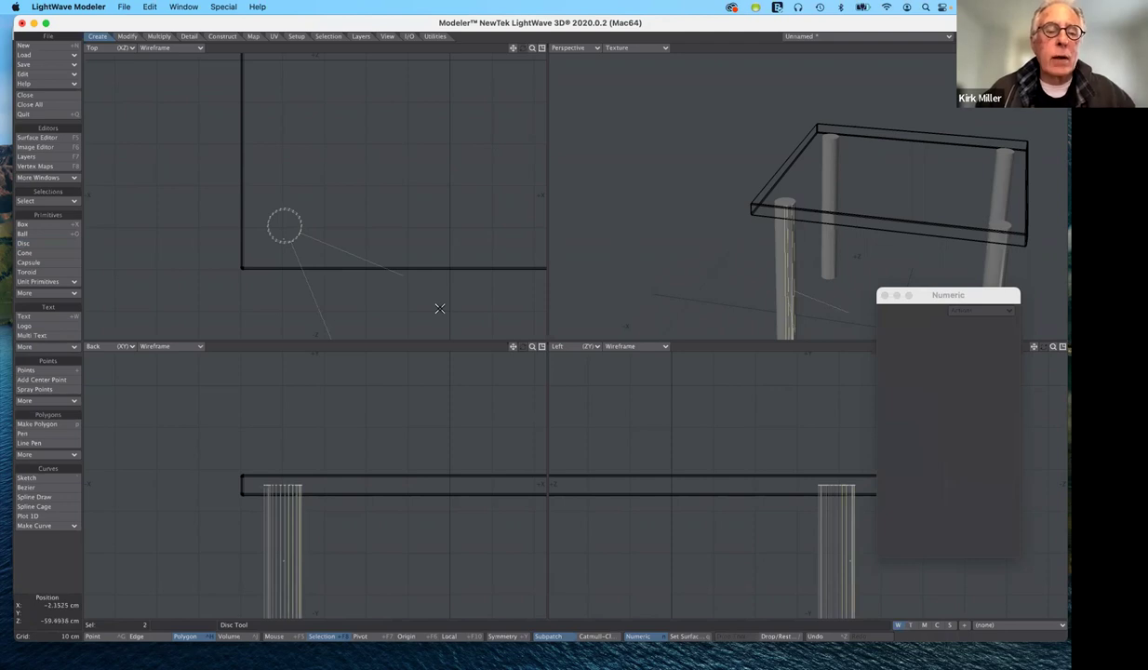
pyautogui.click(49, 202)
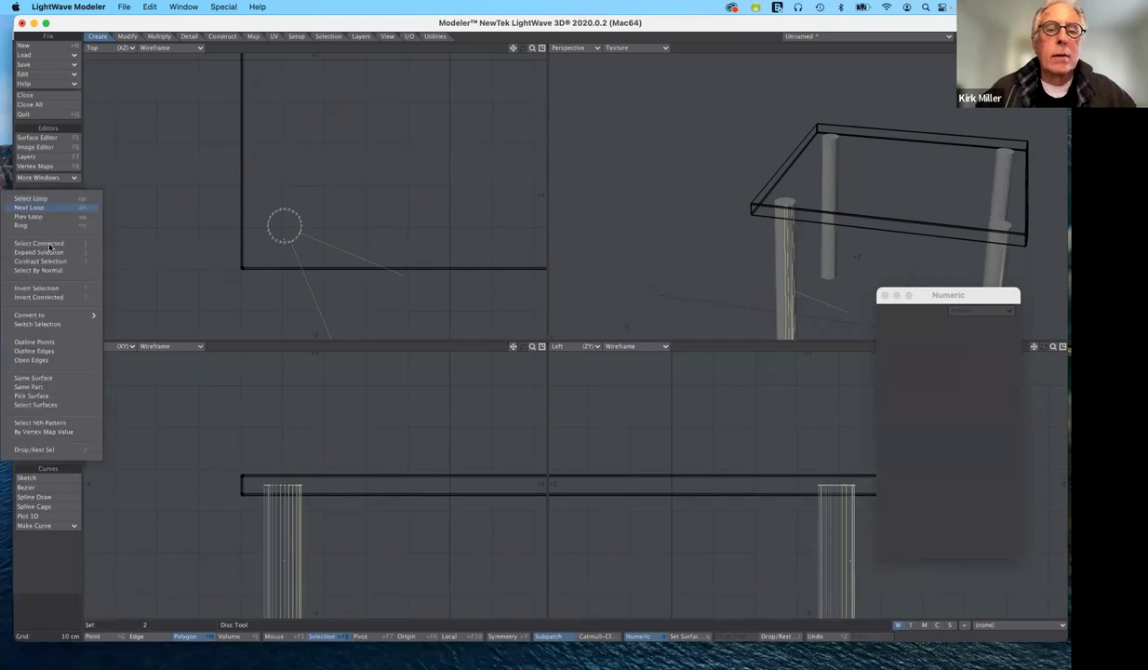
pyautogui.click(50, 244)
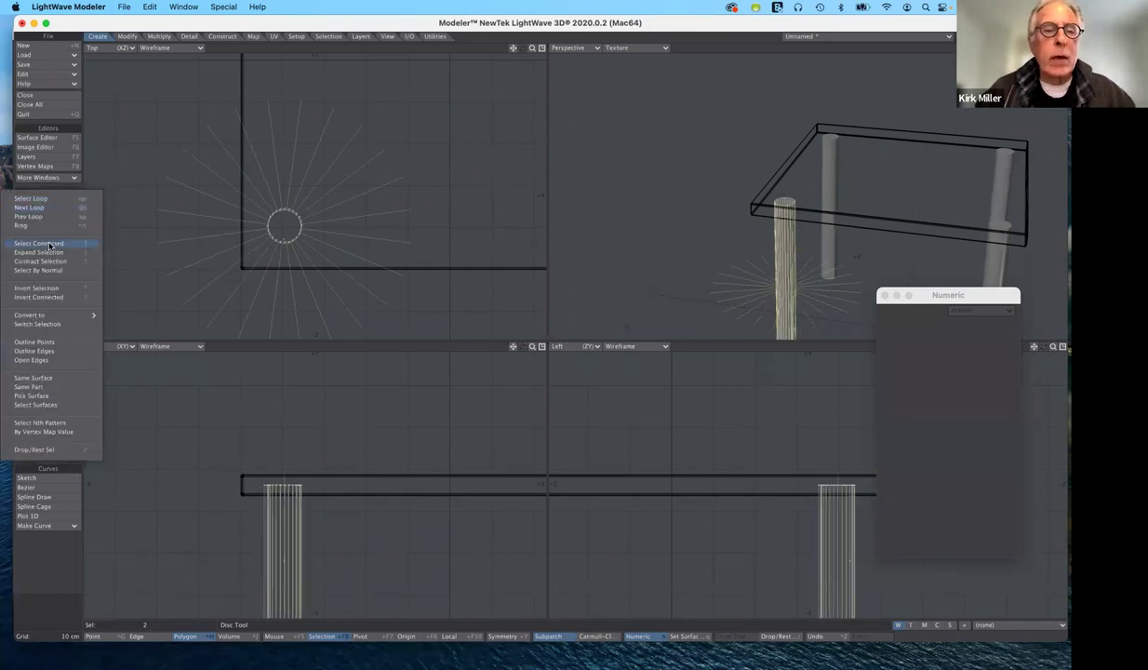
pyautogui.press('super+c')
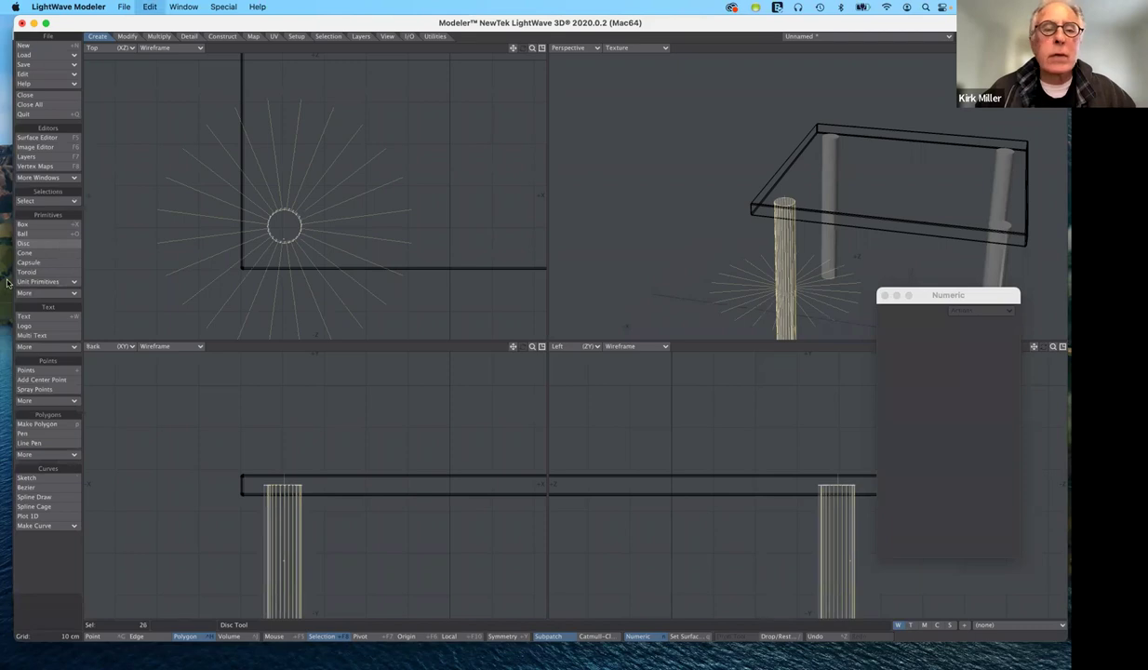
pyautogui.press('/')
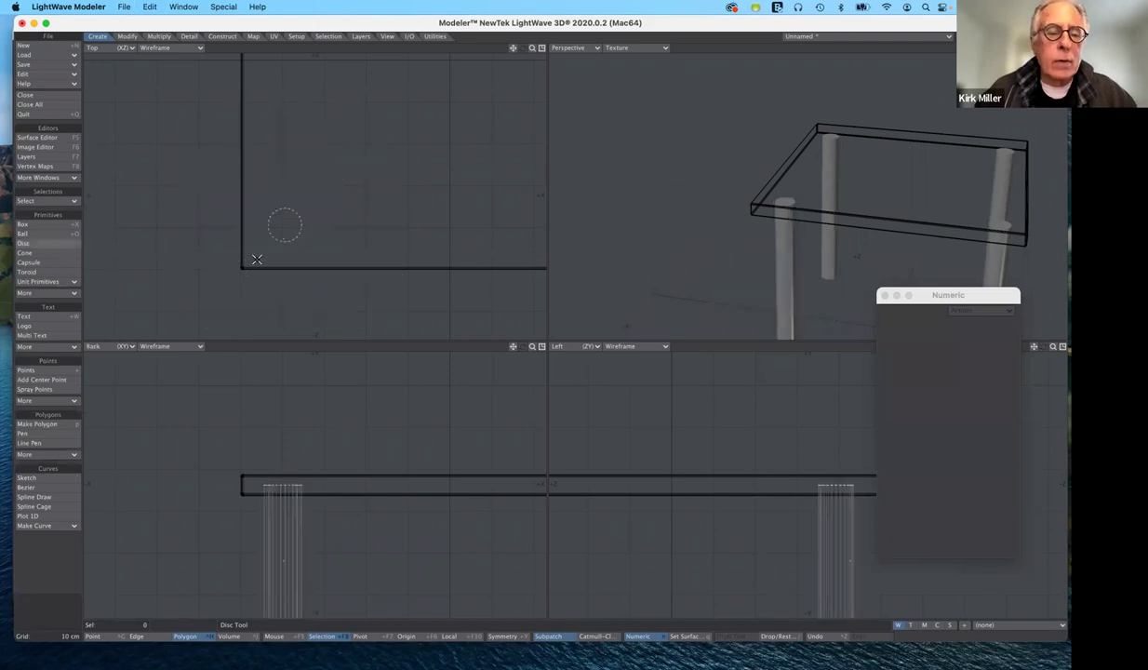
# Step: Select the stray leftover points inside the front-left leg in point mode and remove them, leaving the leg's own geometry
pyautogui.press('space')
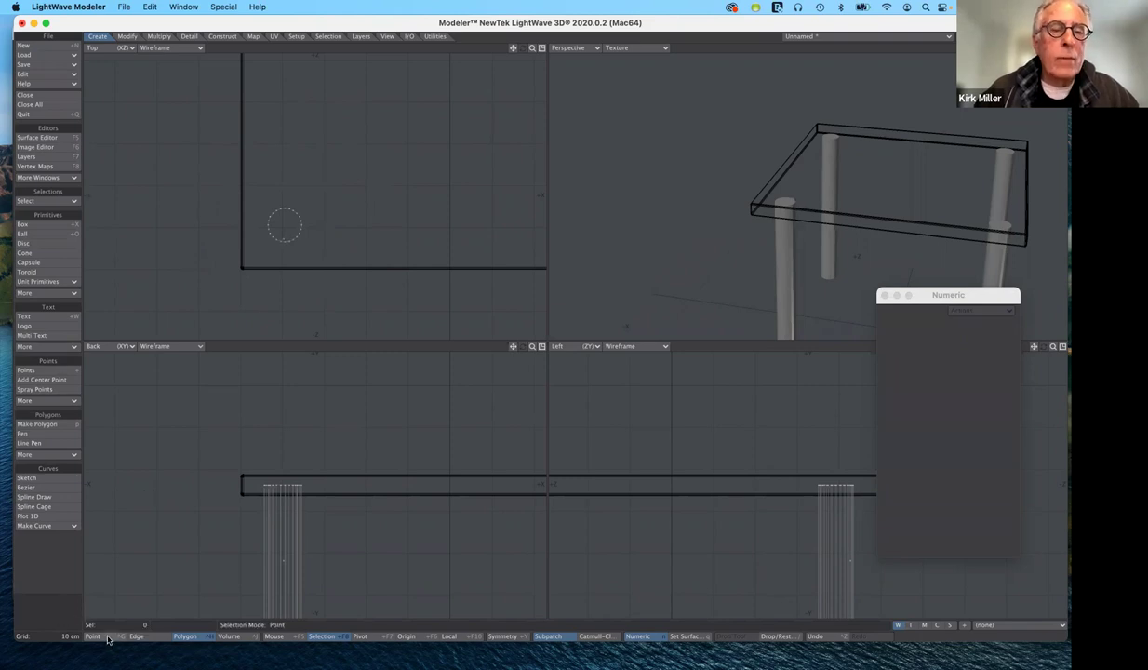
pyautogui.hotkey('ctrl', 'g')
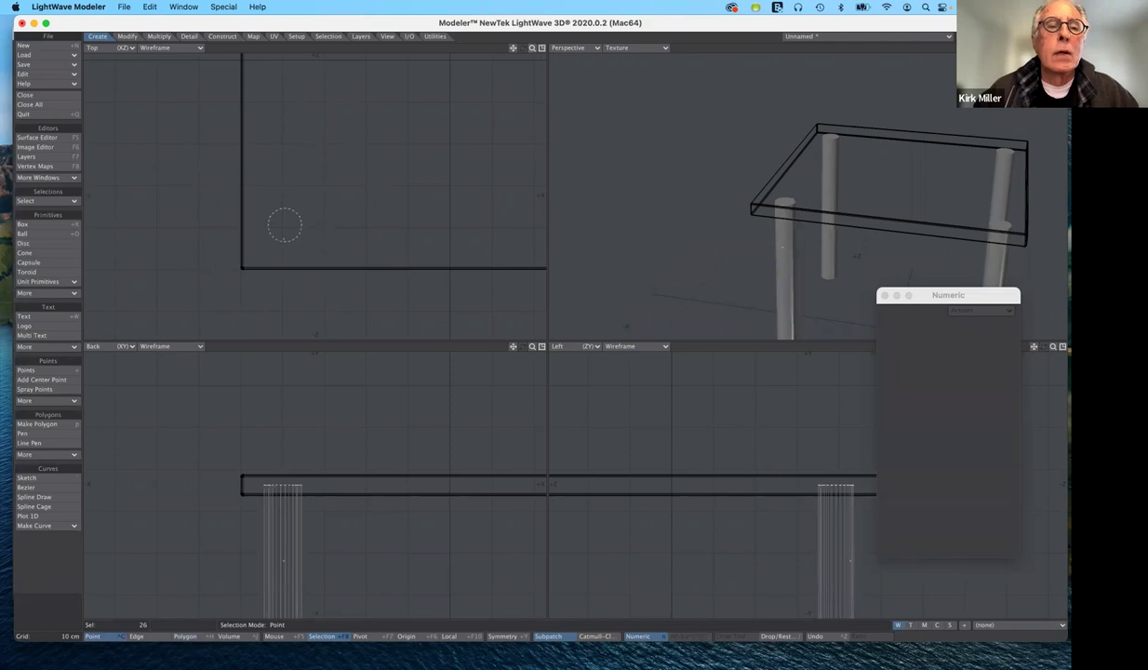
pyautogui.moveTo(532, 47); pyautogui.dragTo(587, 48)
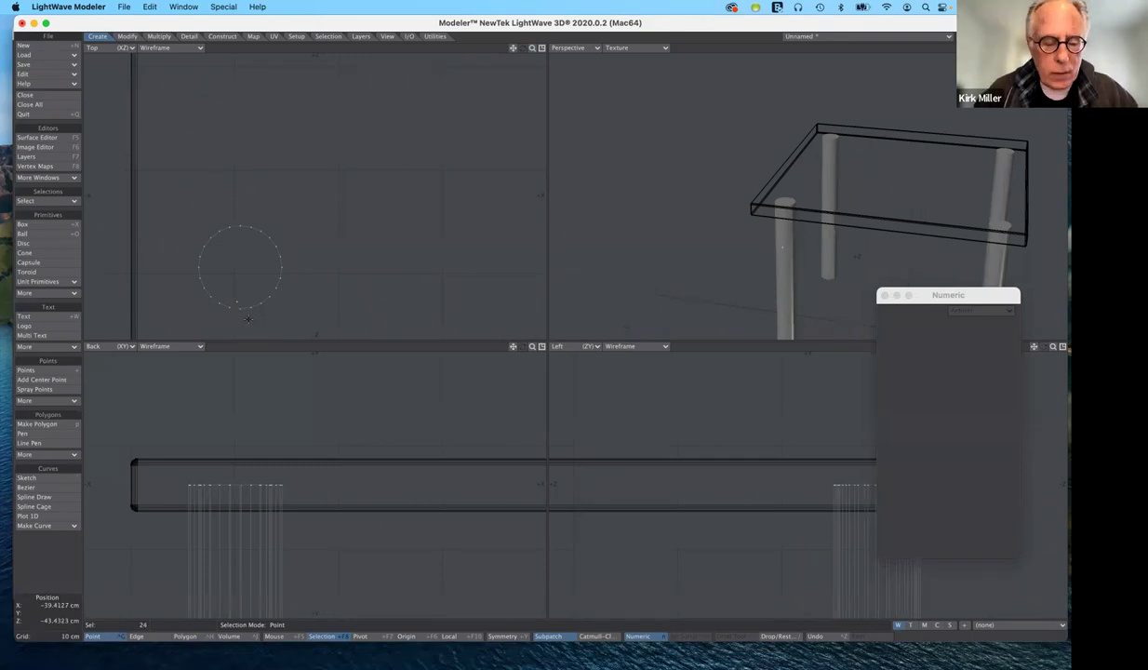
pyautogui.press('super+z')
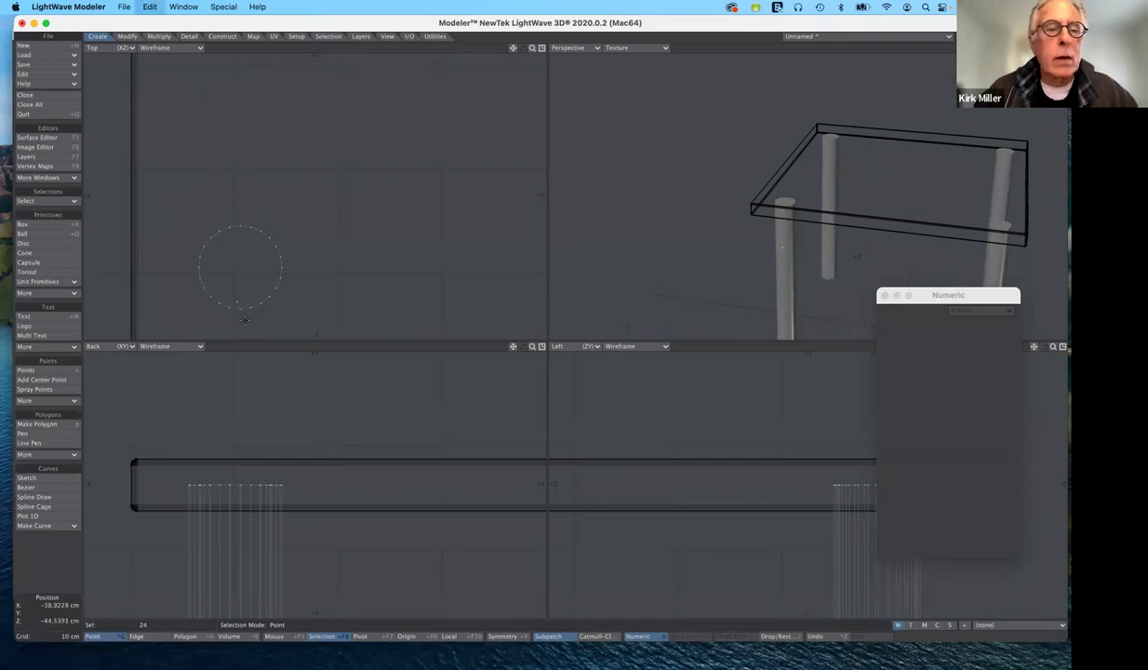
pyautogui.press('/')
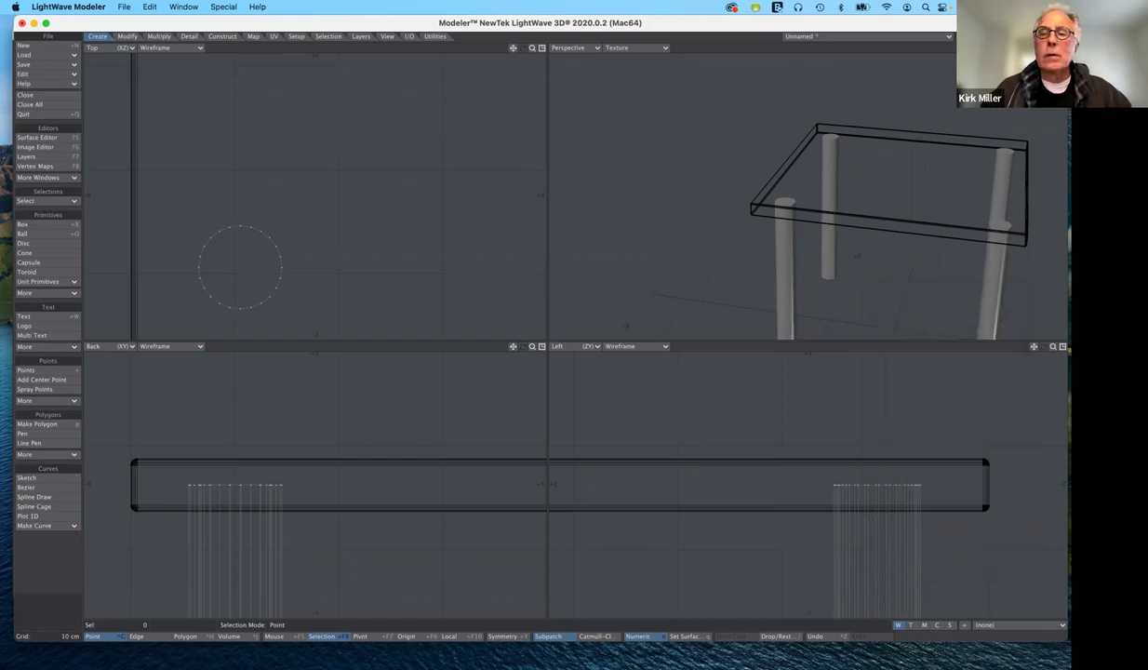
# Step: Start assigning a new surface to all four table legs and name it tableLegs
pyautogui.scroll(-3, 866, 68)
pyautogui.scroll(-1, 866, 68)
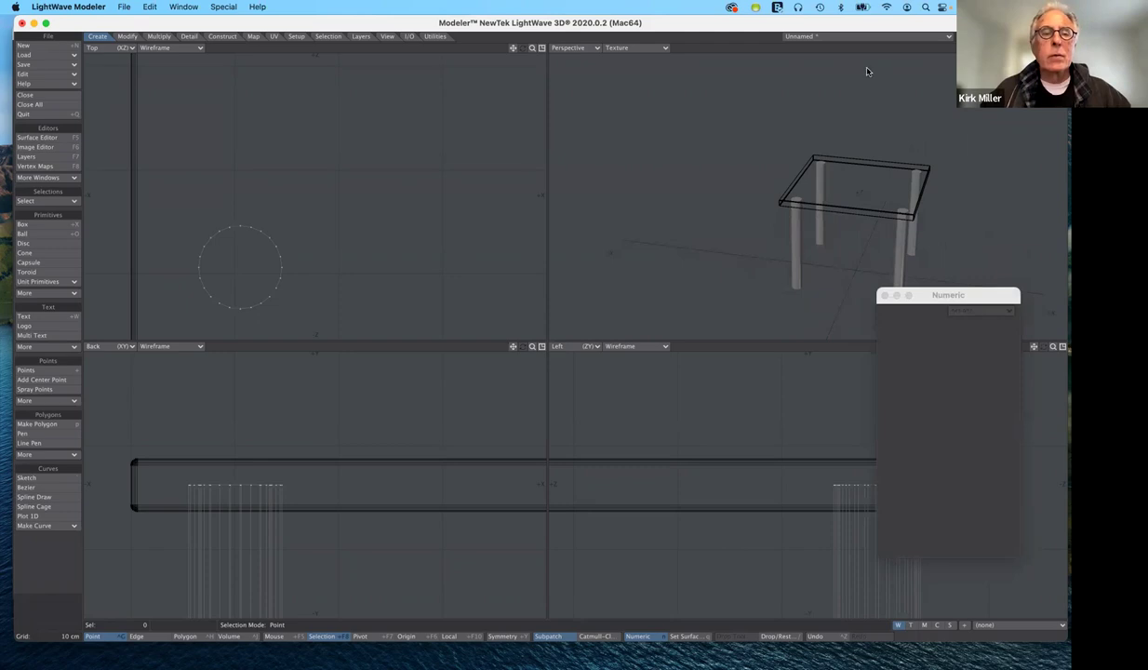
pyautogui.press('q')
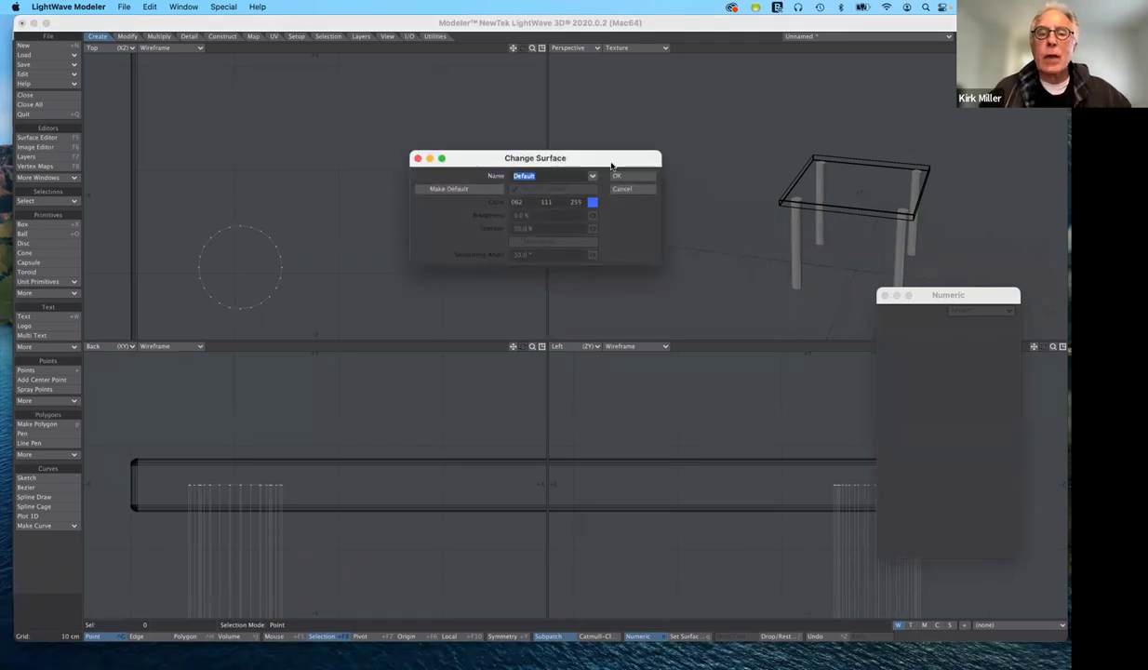
pyautogui.click(592, 202)
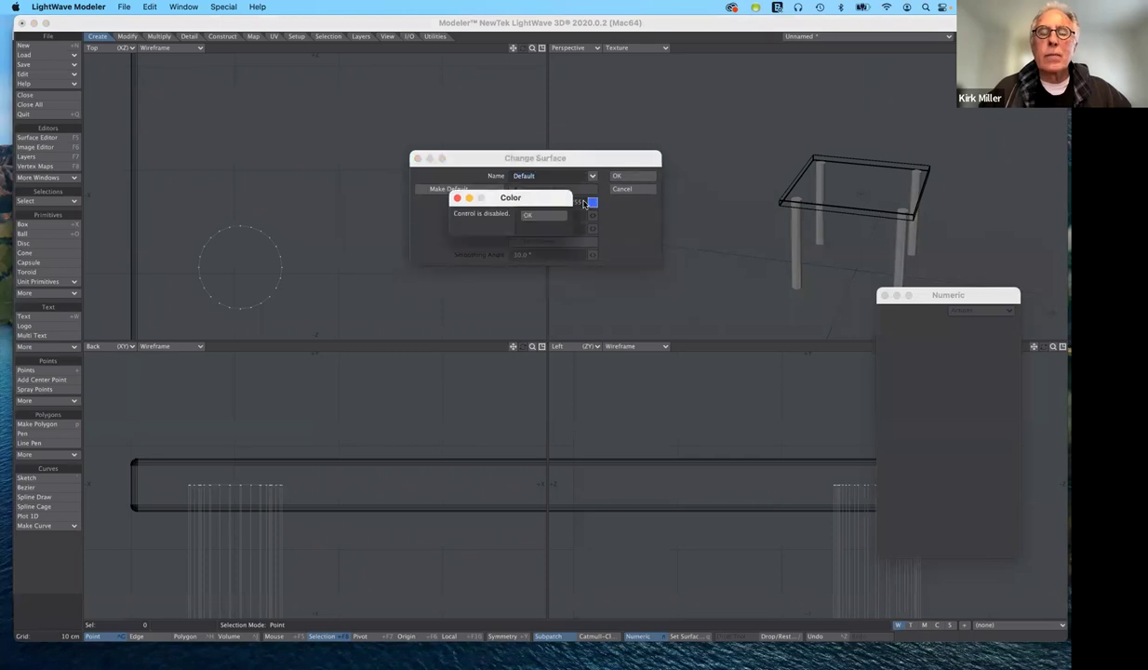
pyautogui.press('Return')
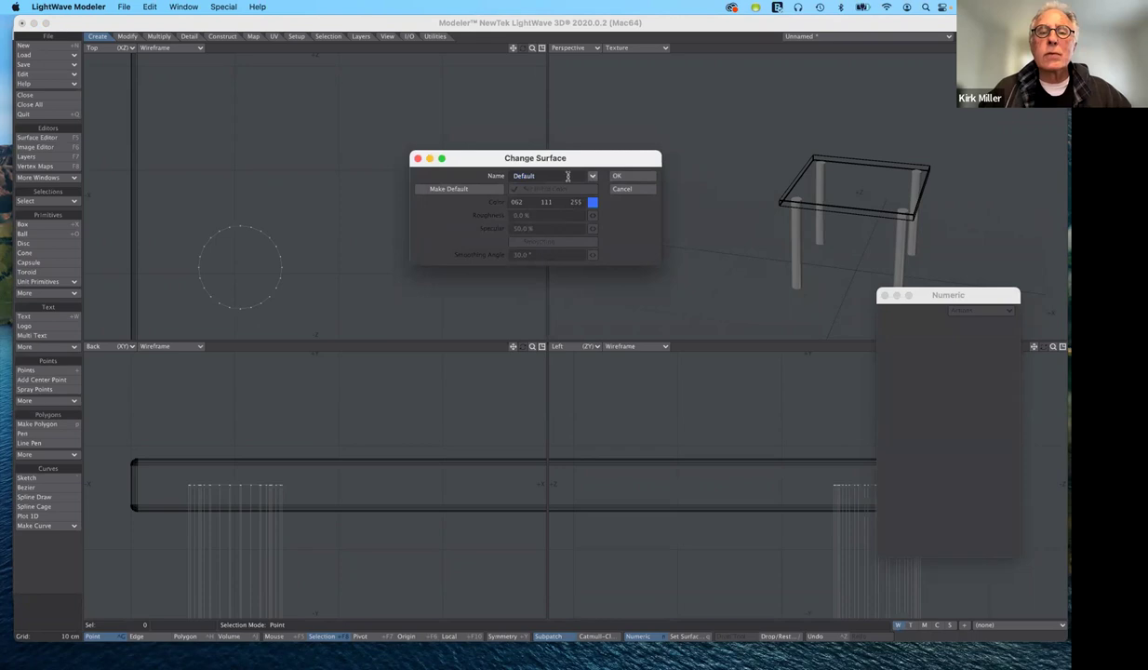
pyautogui.moveTo(547, 176); pyautogui.dragTo(488, 174)
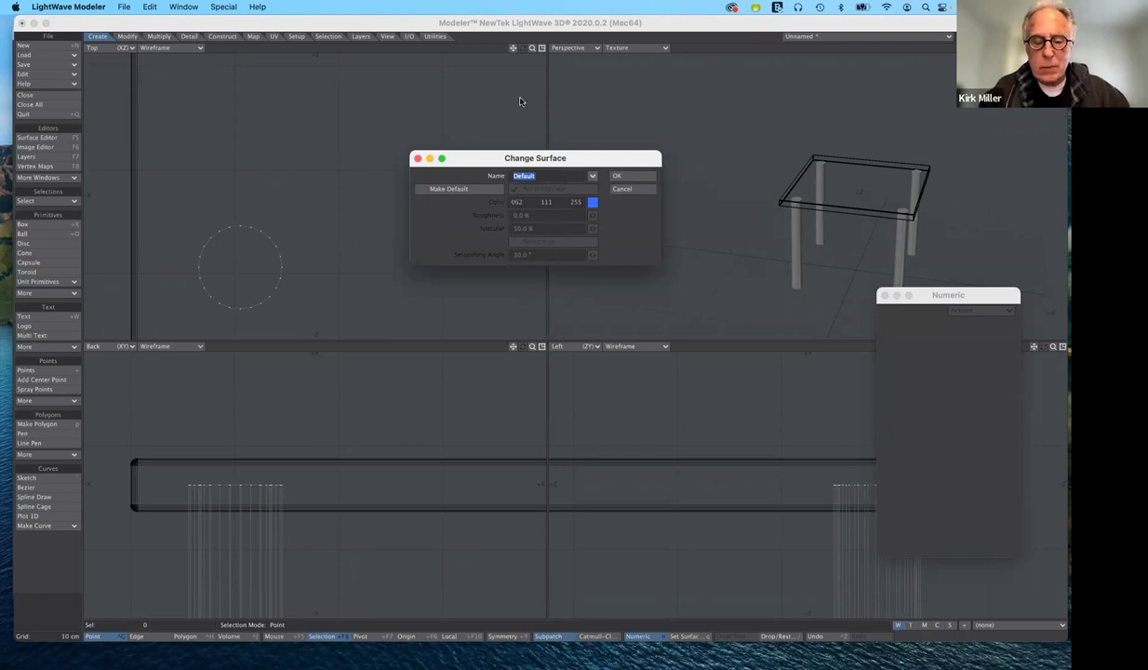
pyautogui.write('tableL')
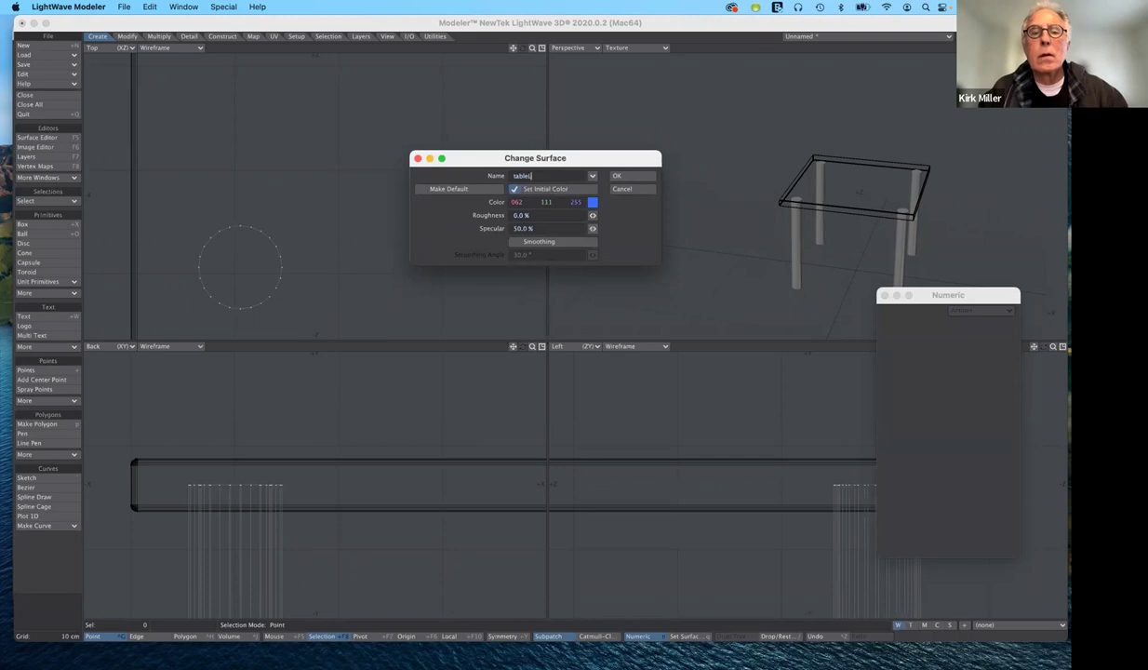
pyautogui.write('egs')
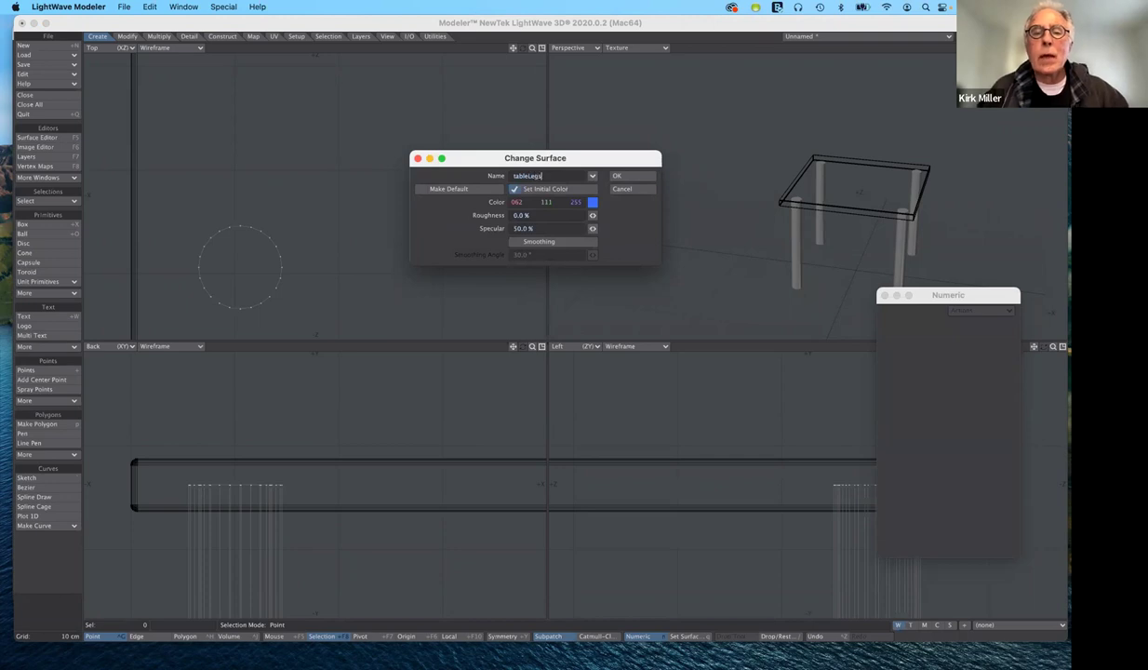
# Step: Set the tableLegs surface to golden yellow, RGB 255, 207, 62, and apply it to the legs
pyautogui.click(593, 202)
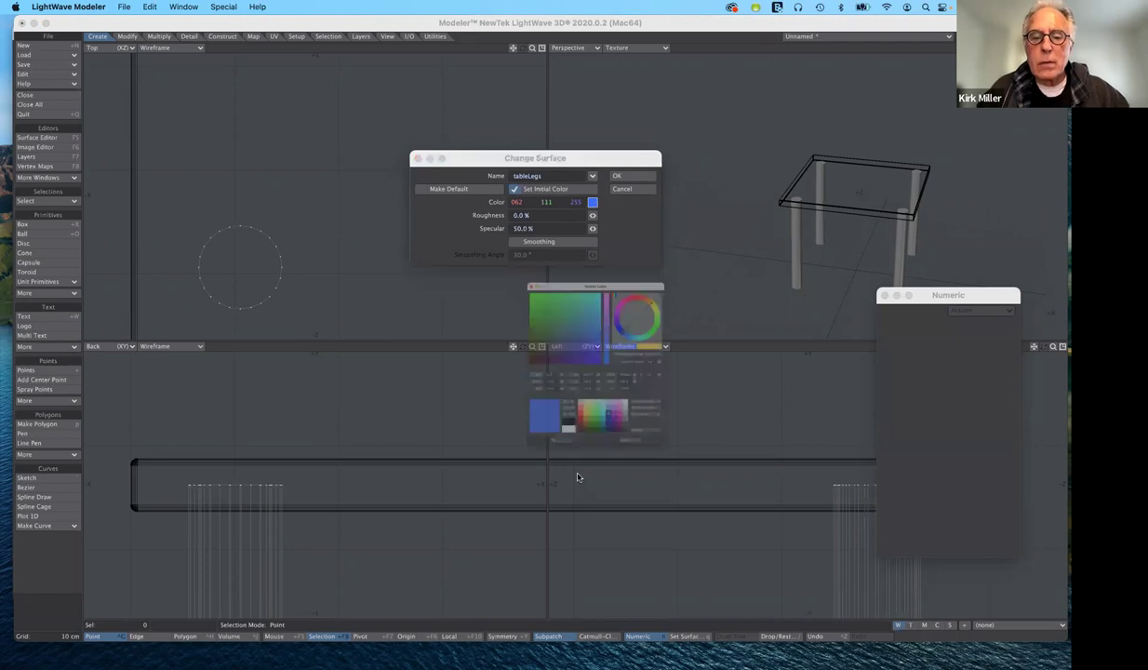
pyautogui.click(574, 469)
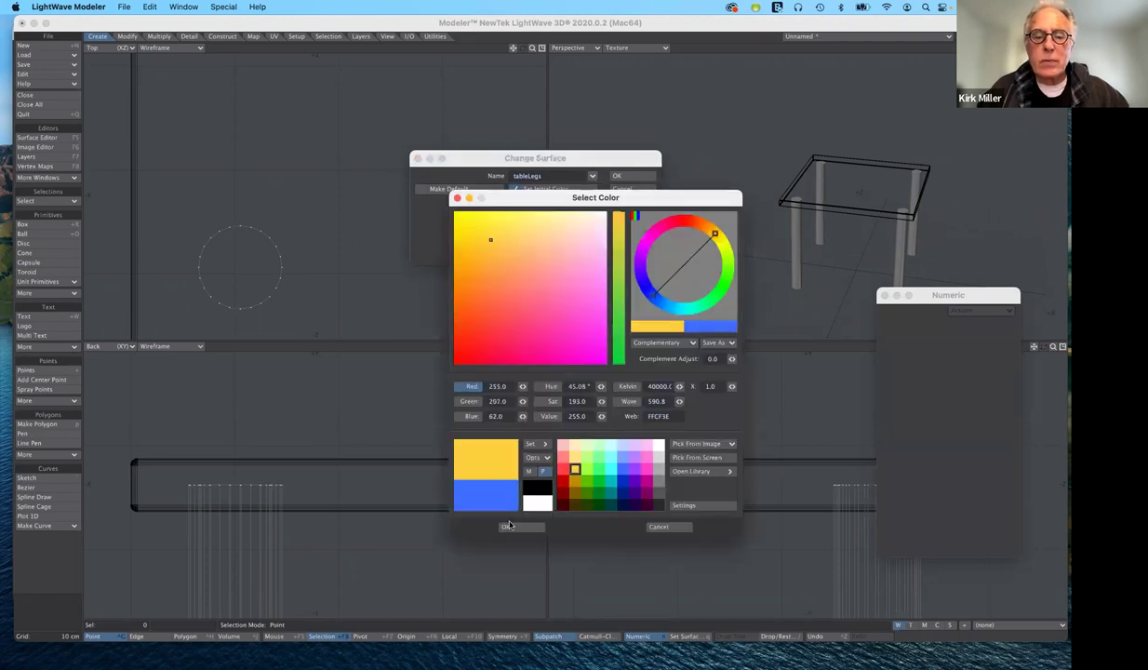
pyautogui.click(521, 527)
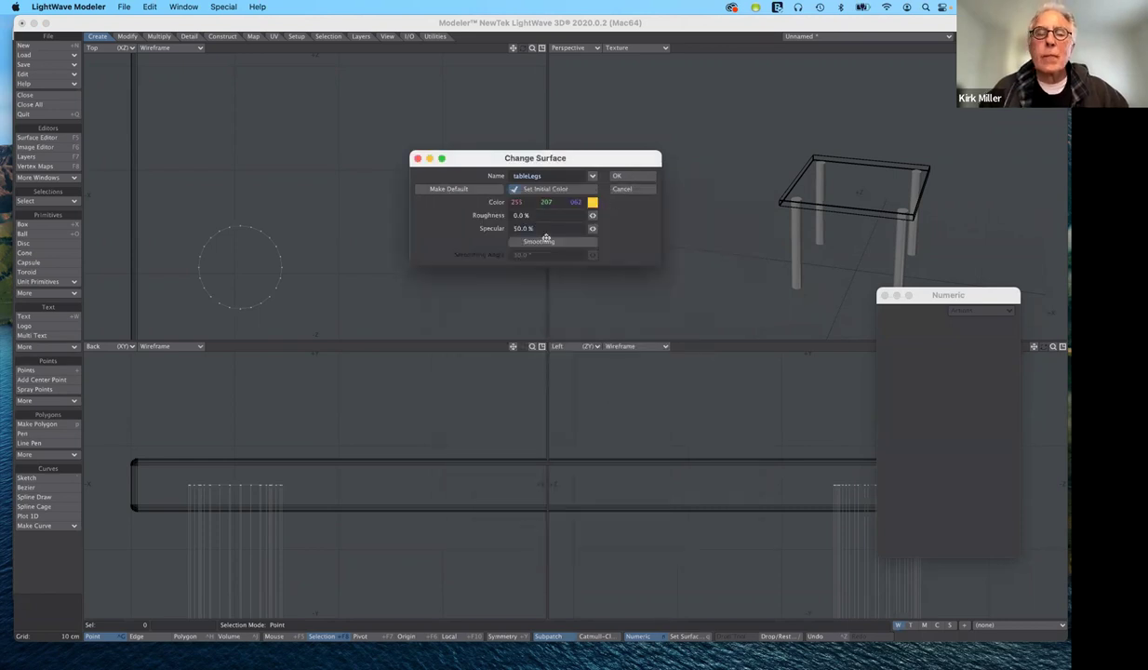
pyautogui.press('Return')
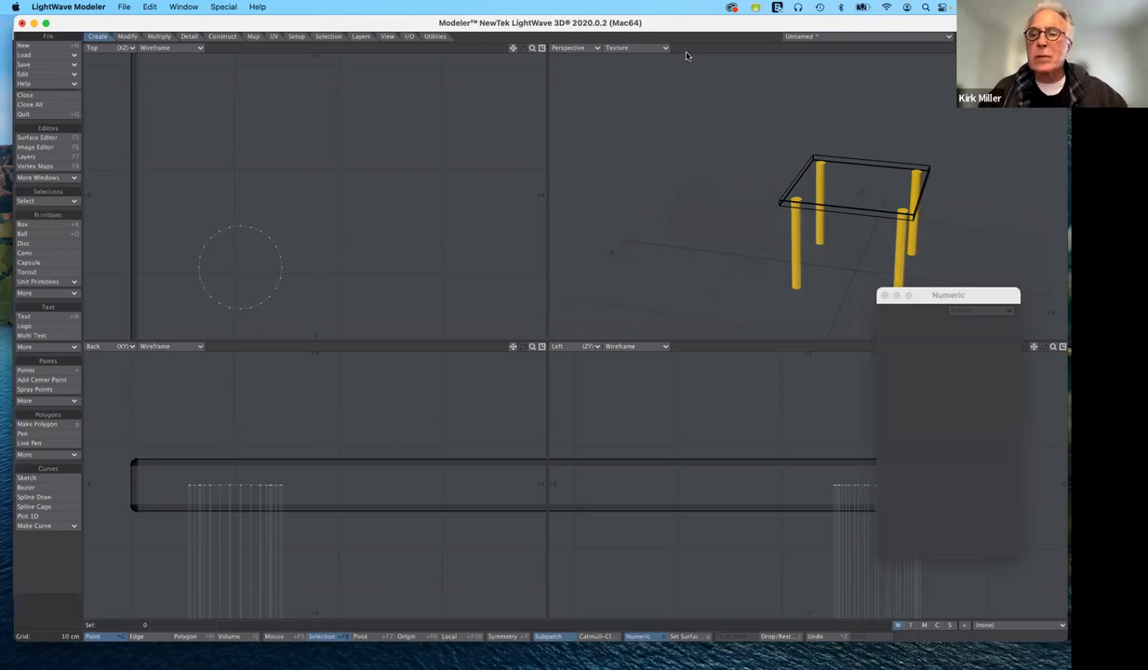
# Step: Bring the tabletop layer and the legs layer into the foreground together so the whole table shows
pyautogui.press('x')
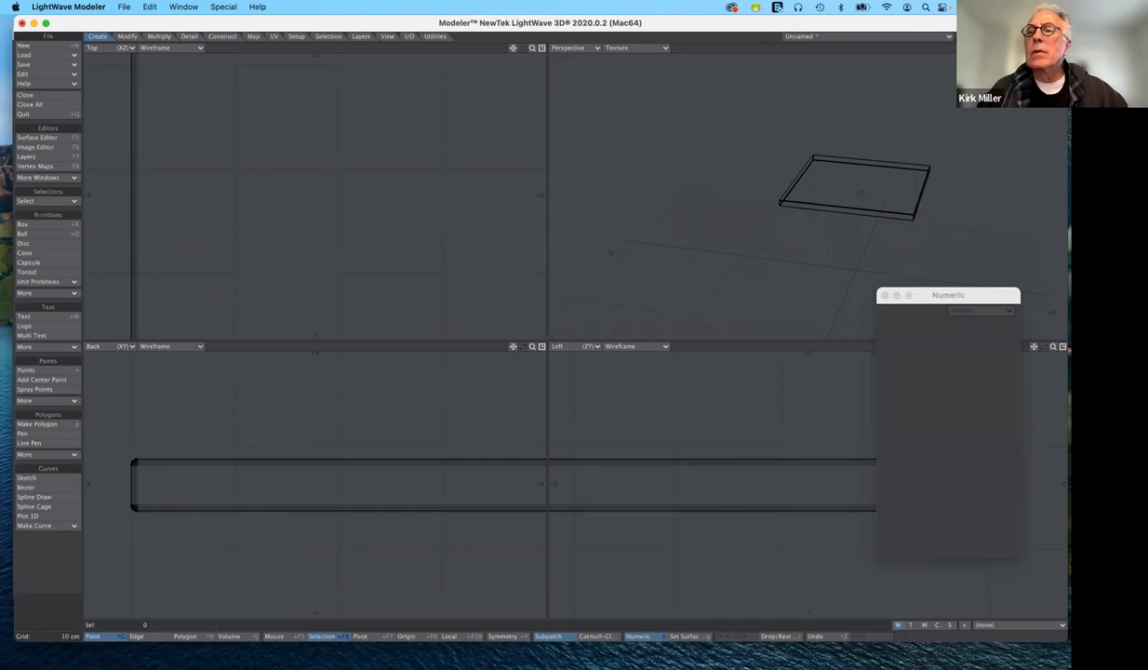
pyautogui.press('1')
pyautogui.press('2')
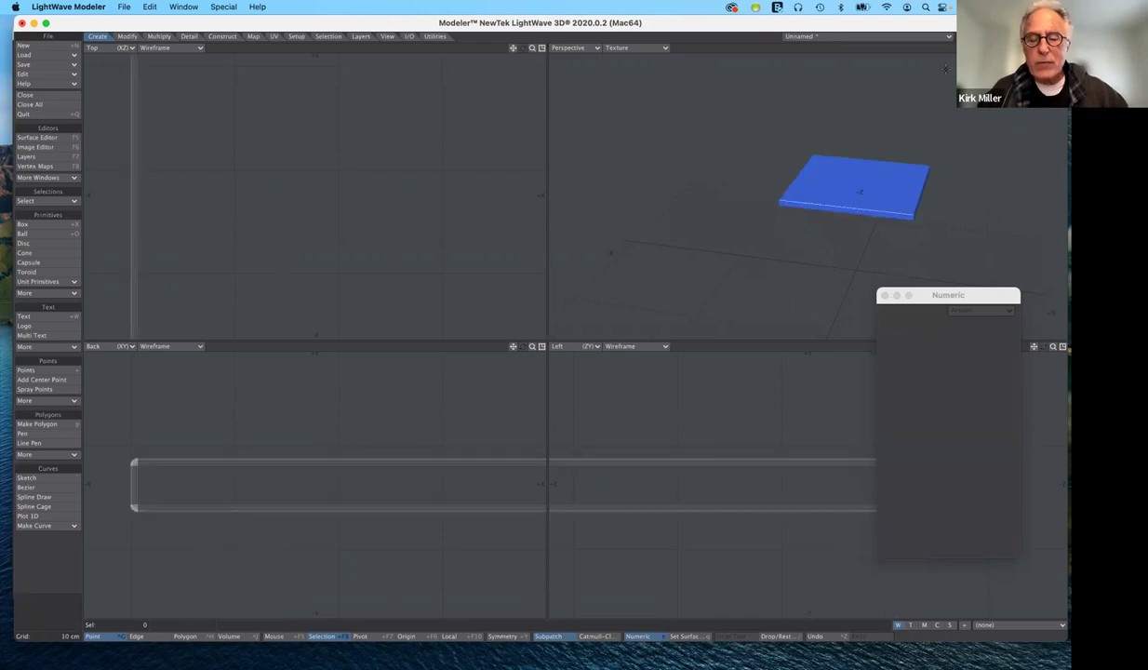
pyautogui.hotkey('alt', '1')
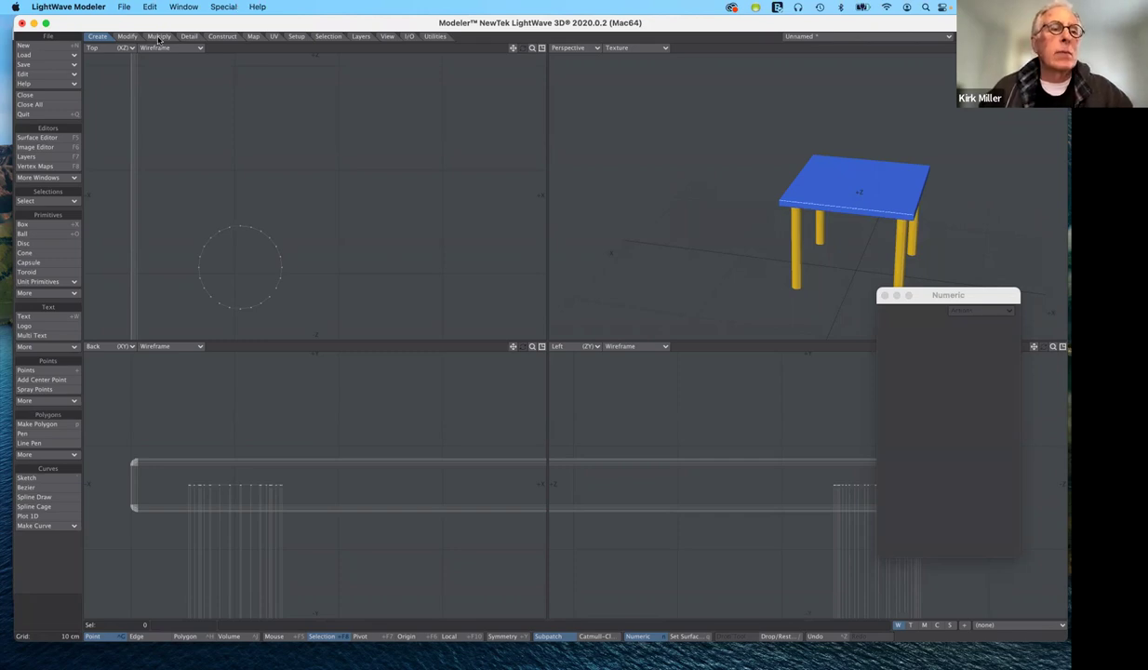
# Step: Start saving the object as a new file and go to the art195_Spring2022 folder on the Desktop
pyautogui.click(53, 64)
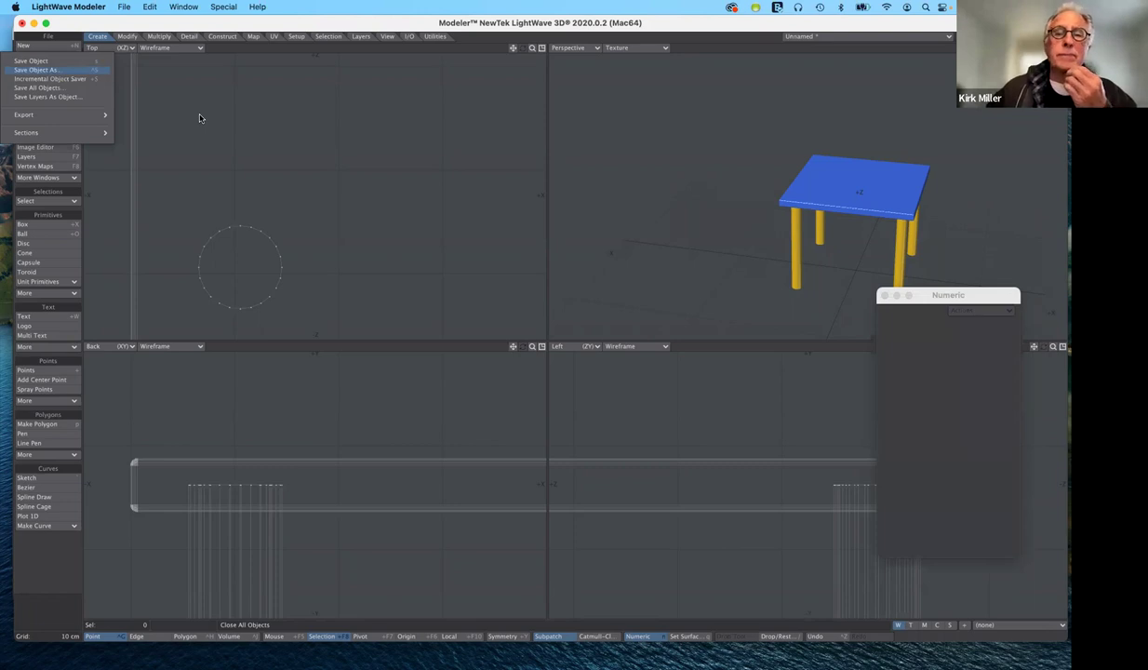
pyautogui.press('Return')
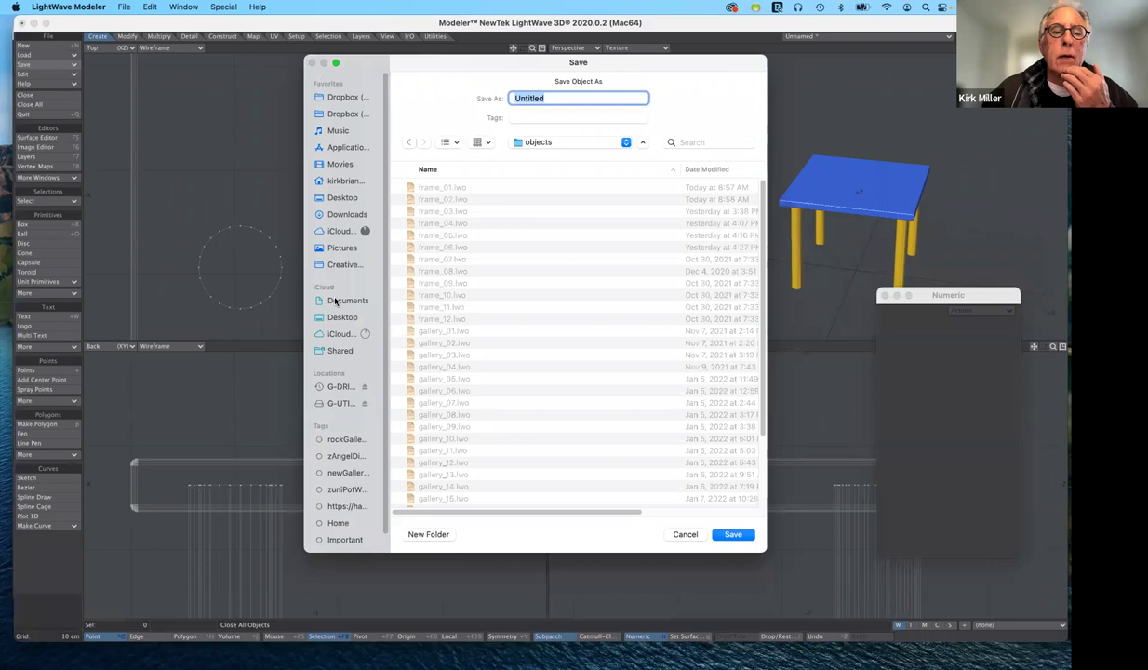
pyautogui.click(336, 302)
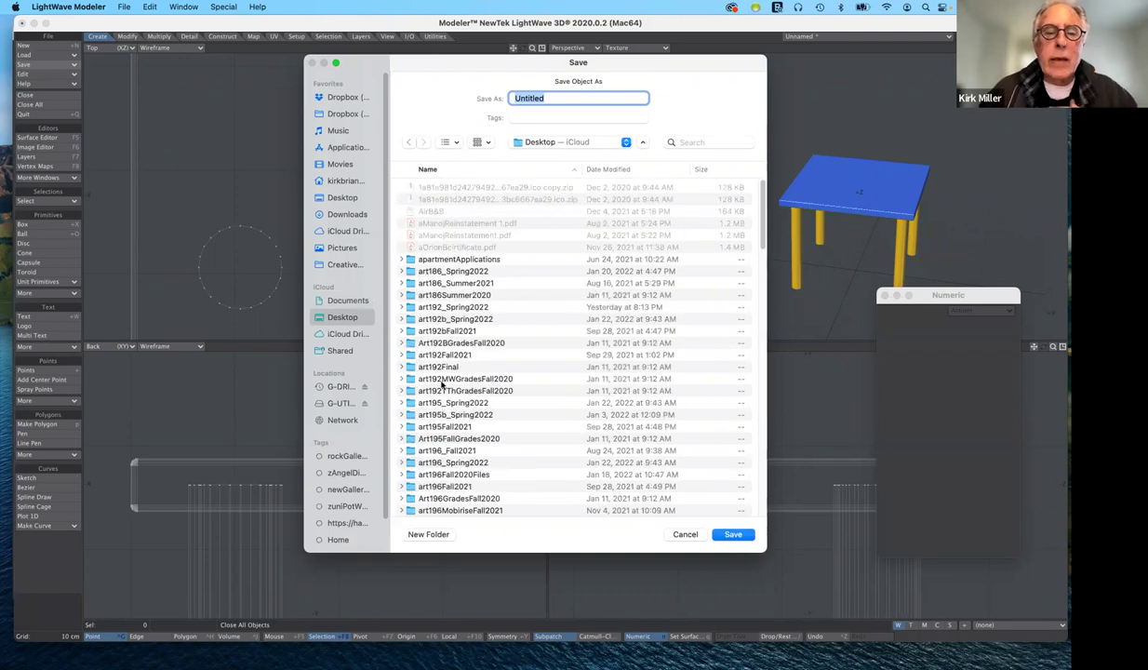
pyautogui.scroll(-1, 435, 367)
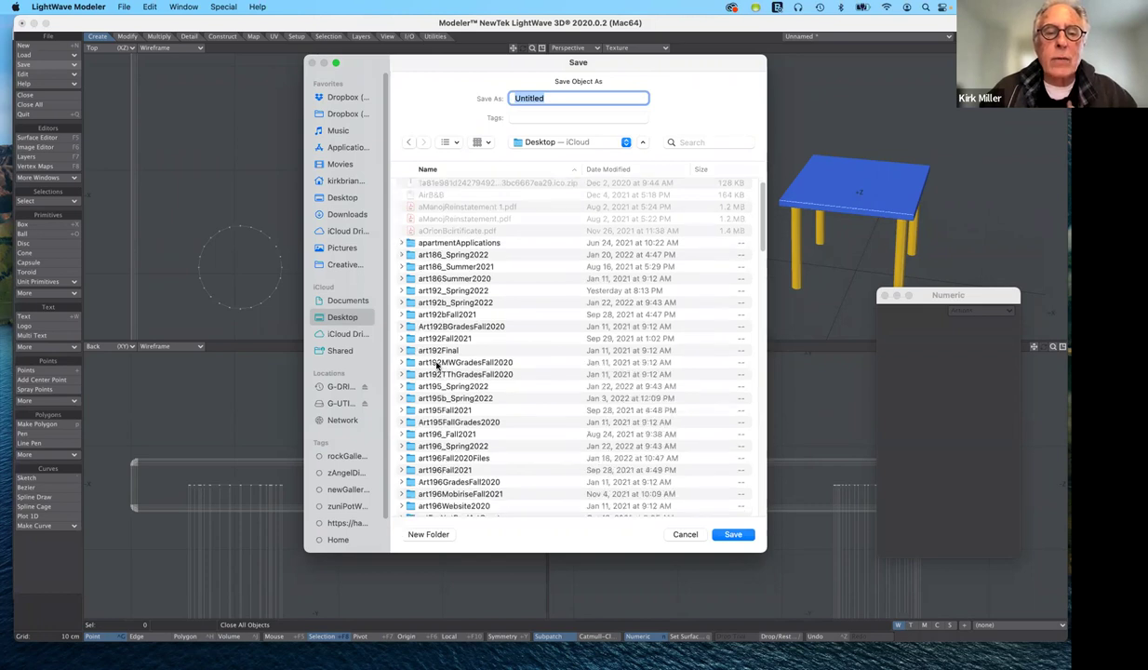
pyautogui.scroll(-1, 423, 391)
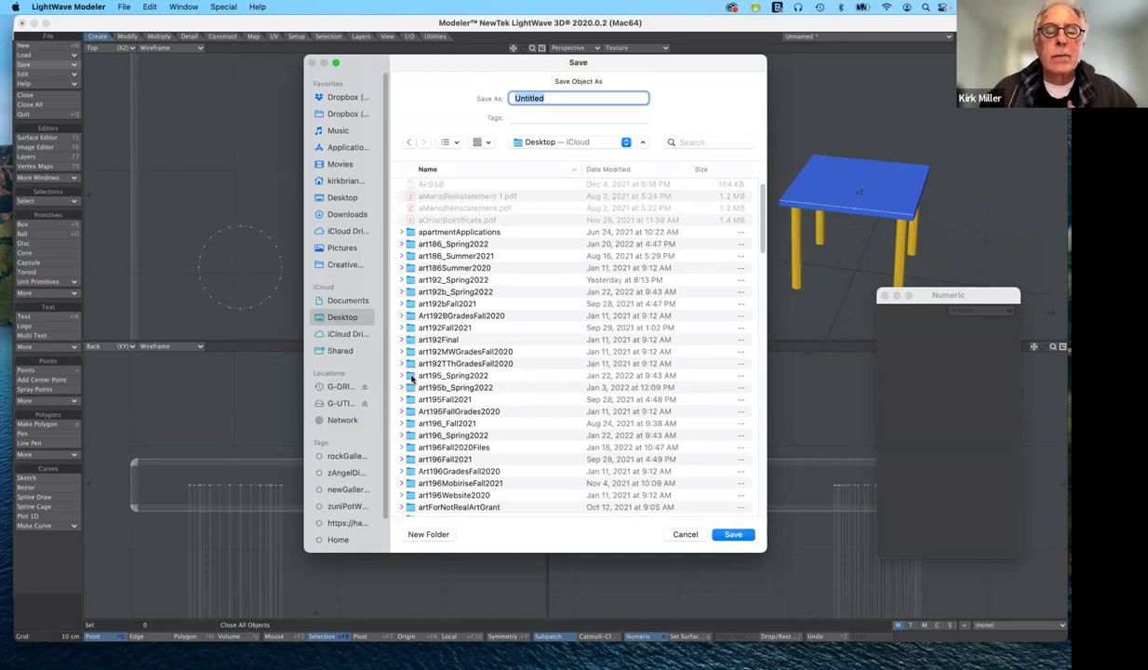
pyautogui.click(412, 377)
pyautogui.doubleClick(412, 377)
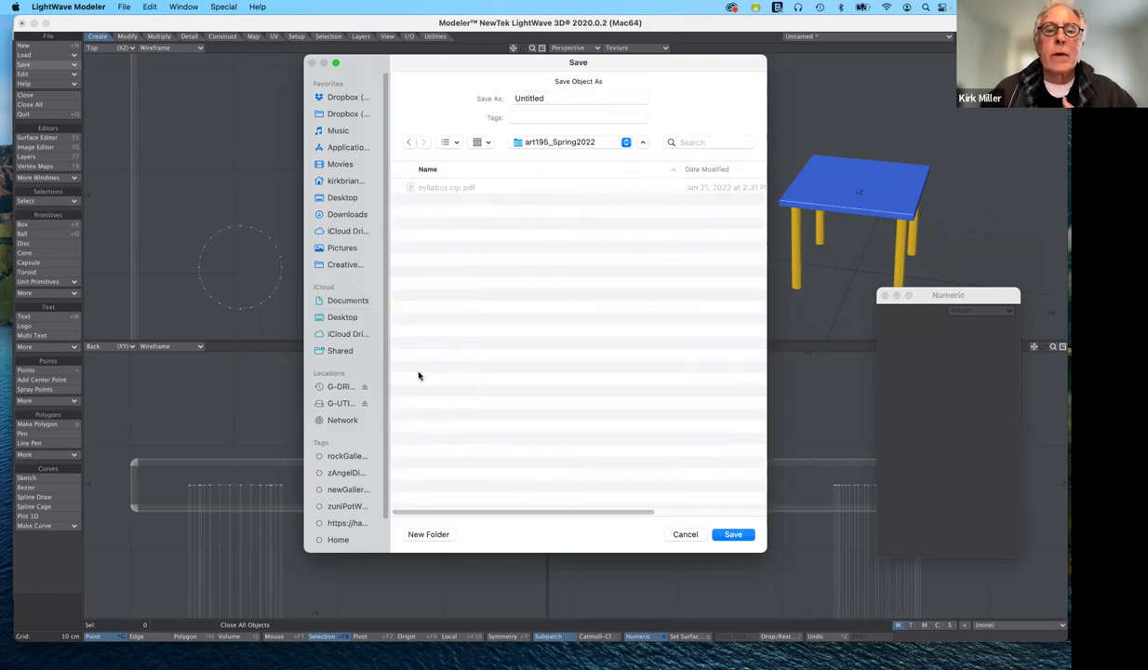
# Step: Create a new folder named content inside art195_Spring2022
pyautogui.rightClick(490, 267)
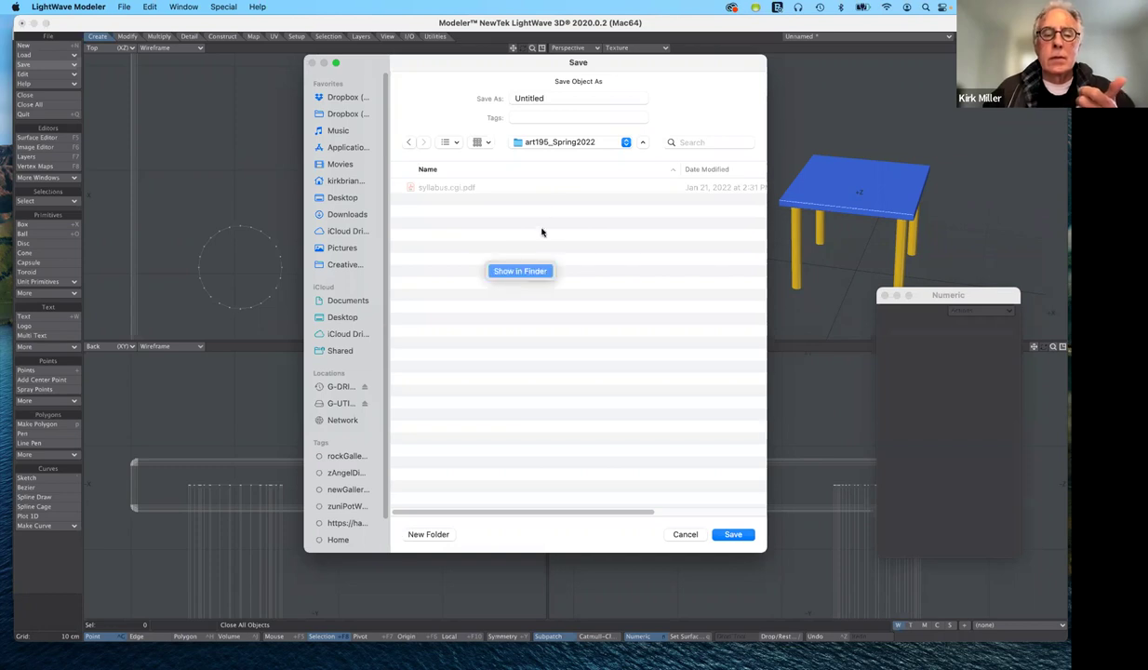
pyautogui.click(427, 534)
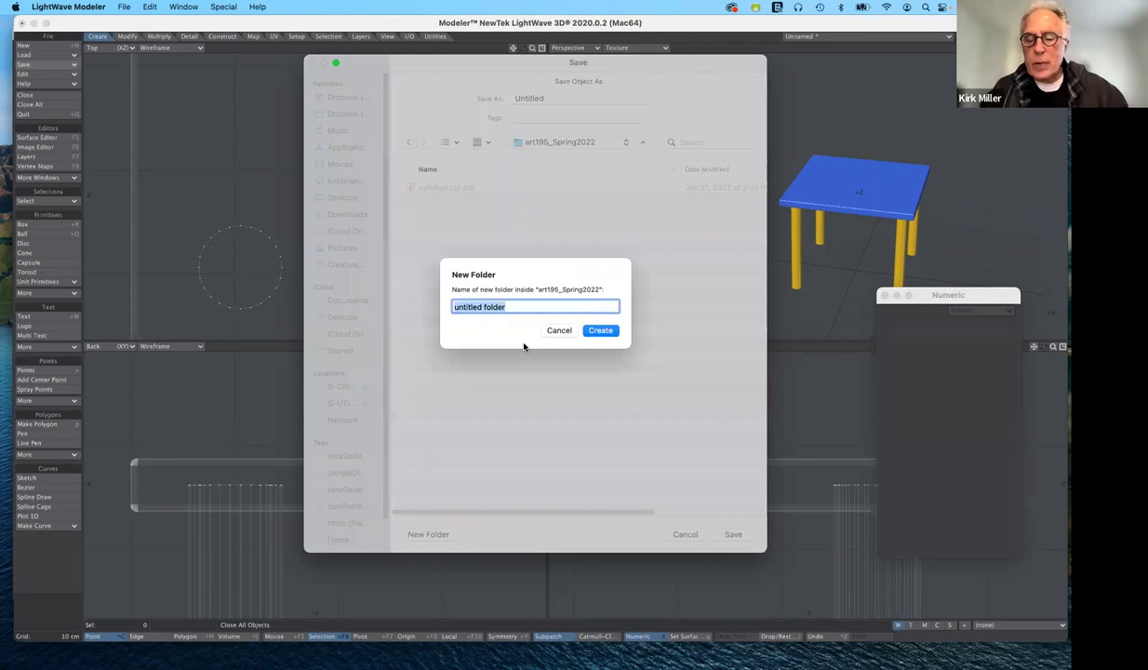
pyautogui.write('co')
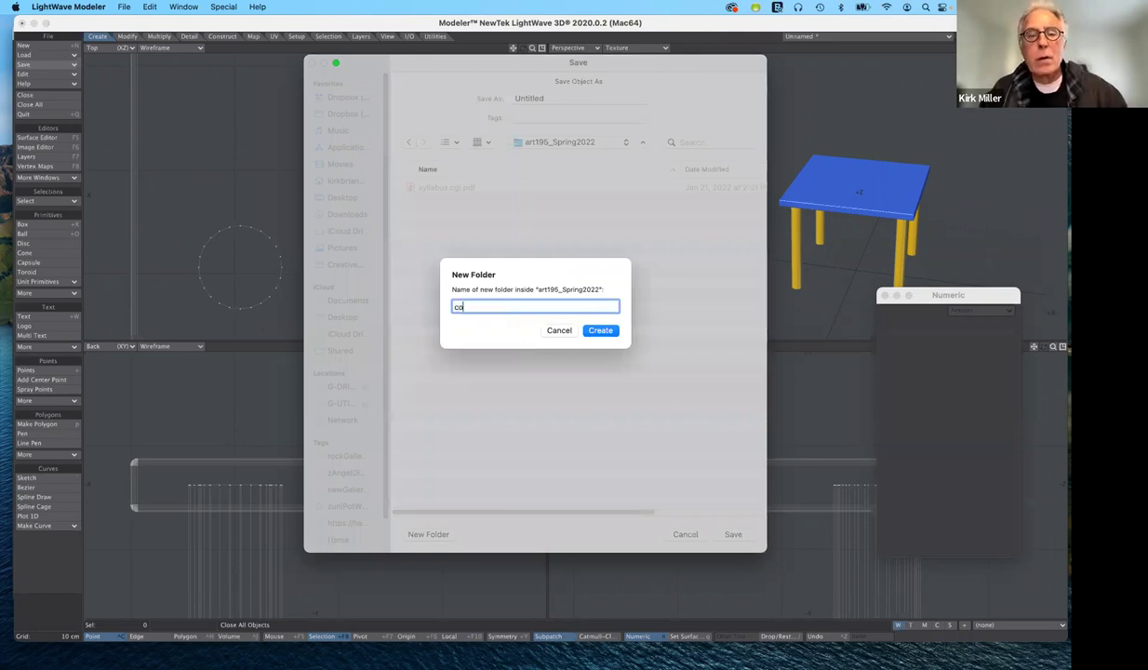
pyautogui.write('ntent')
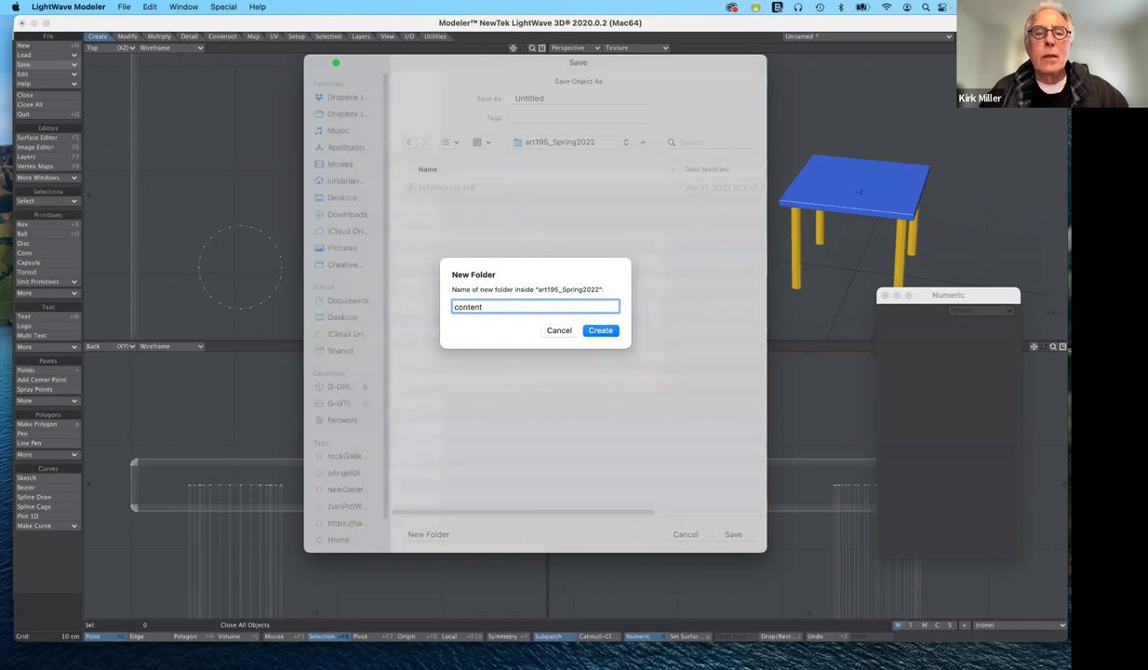
pyautogui.press('Return')
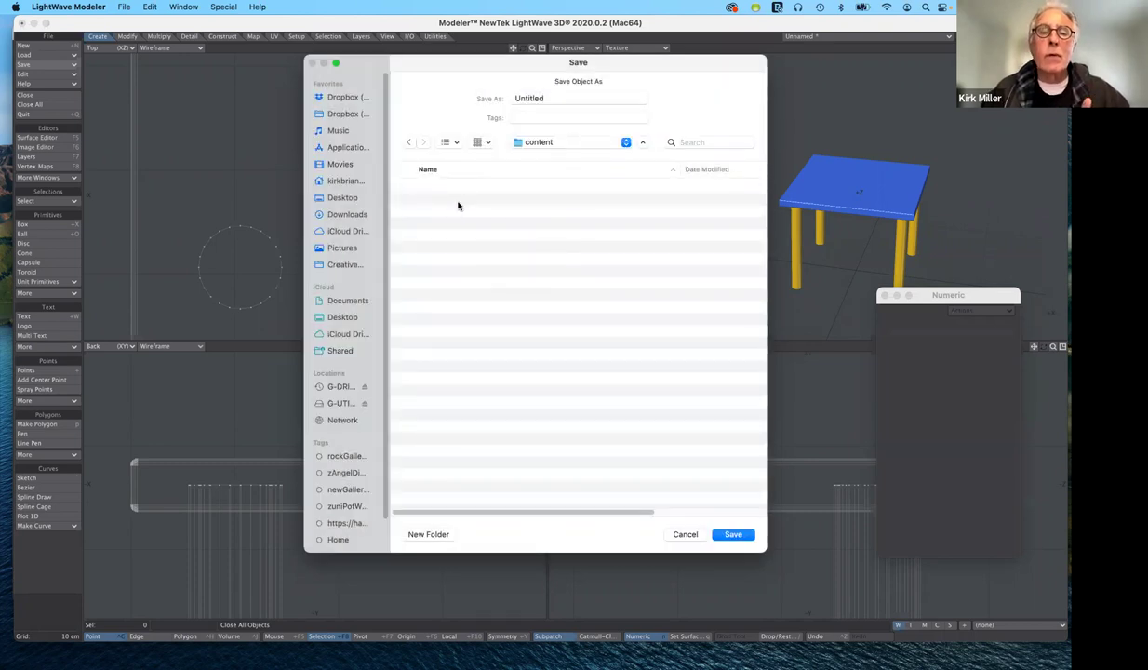
# Step: Create a subfolder named objects inside the content folder as the save location
pyautogui.rightClick(456, 206)
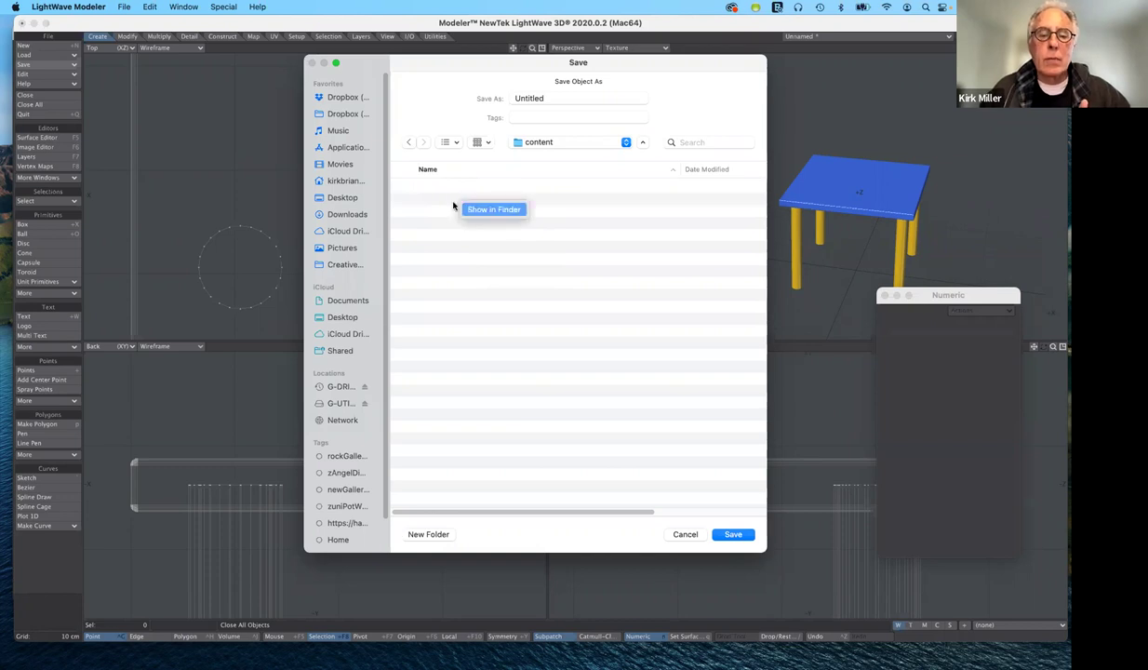
pyautogui.click(426, 526)
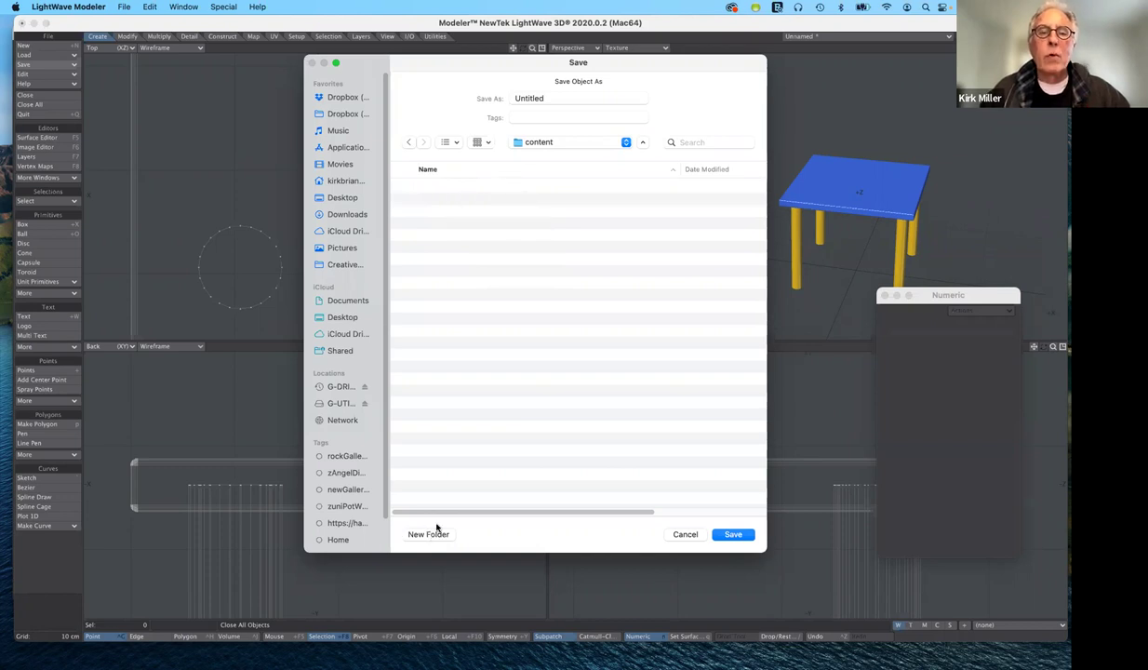
pyautogui.click(434, 530)
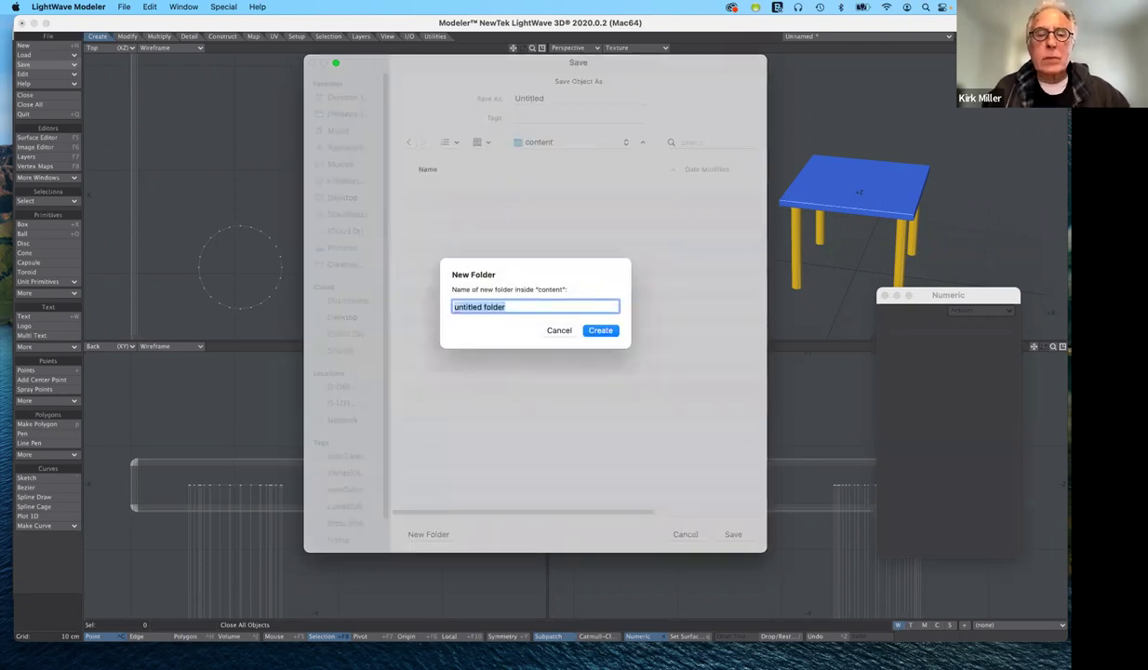
pyautogui.write('objects')
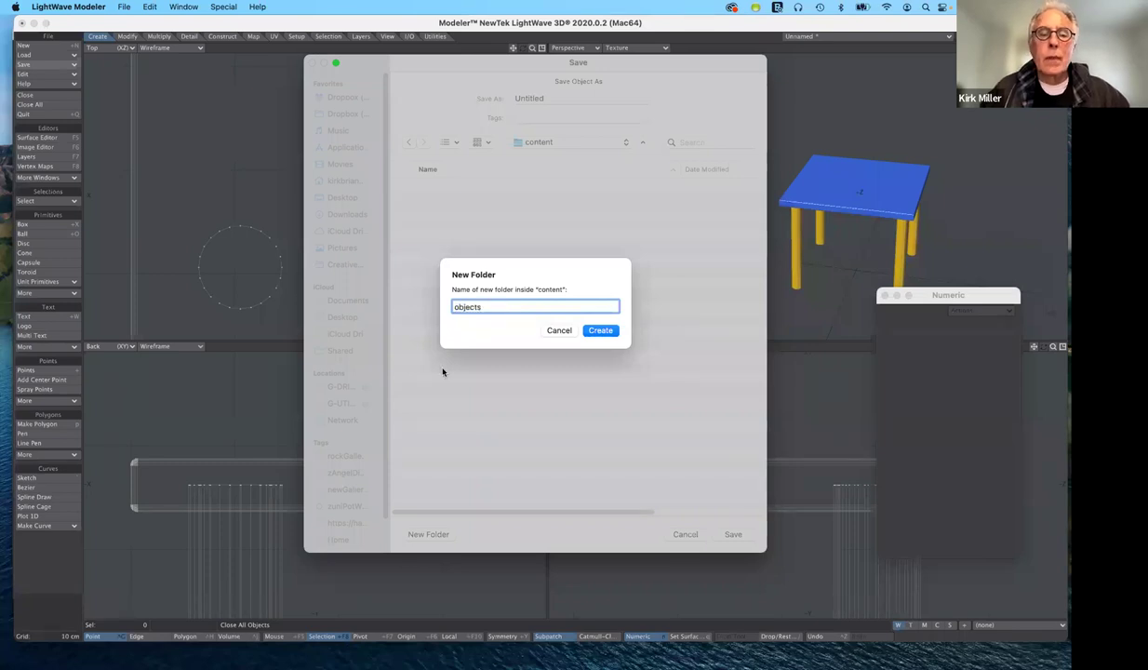
pyautogui.press('Return')
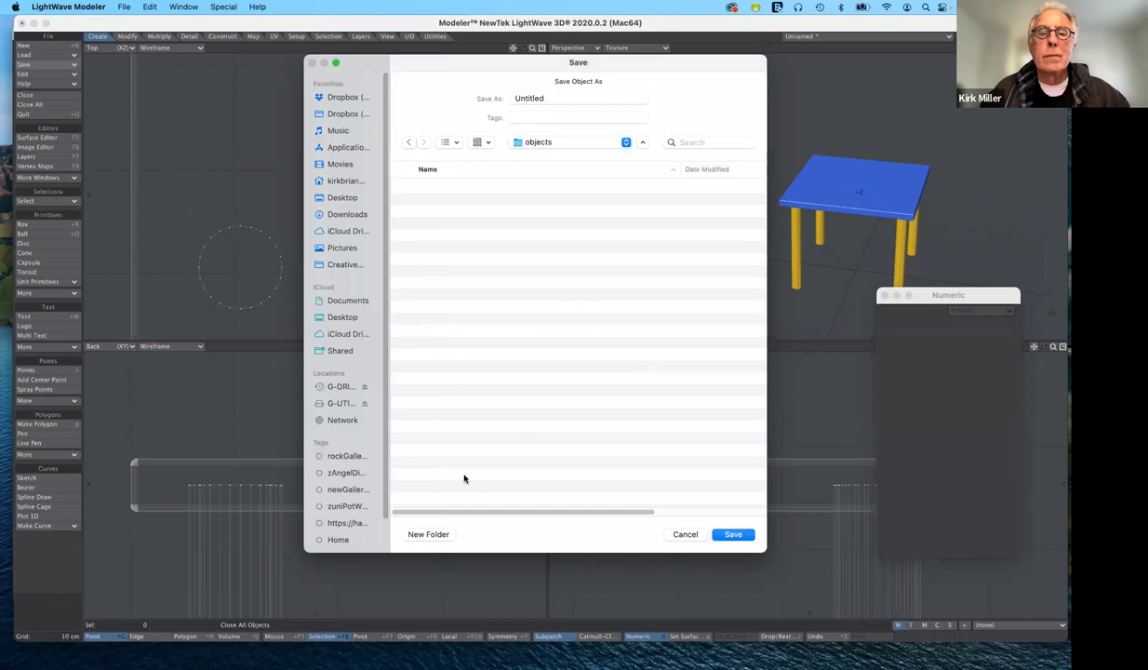
# Step: Go back up to the content folder and create a subfolder named images inside it
pyautogui.press('super+shift+n')
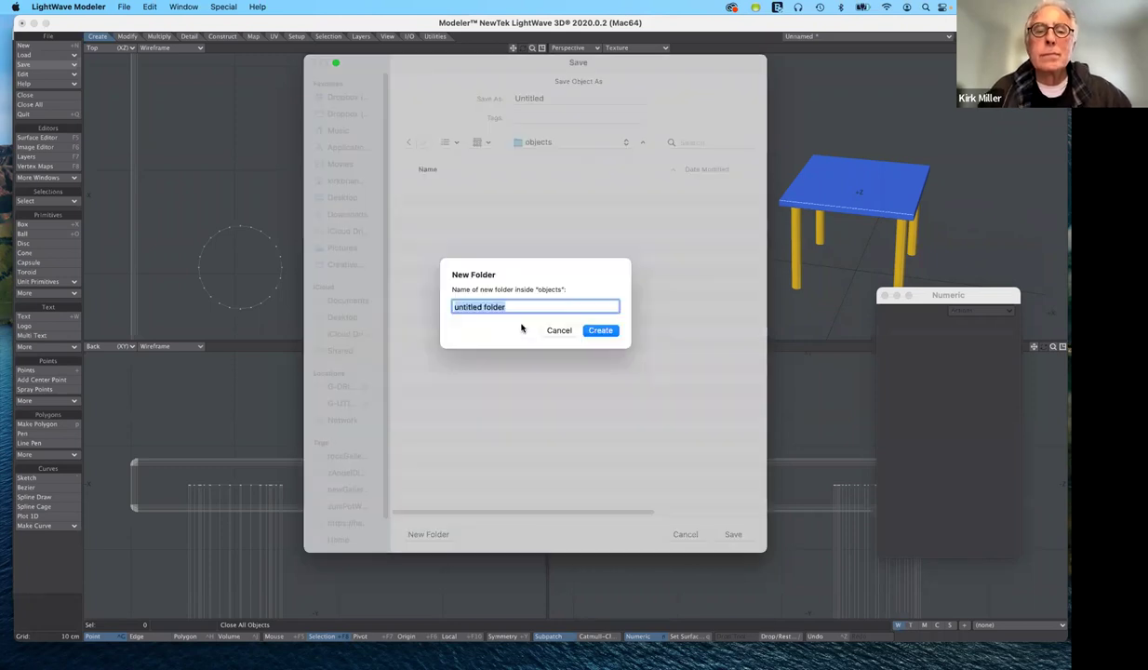
pyautogui.click(556, 330)
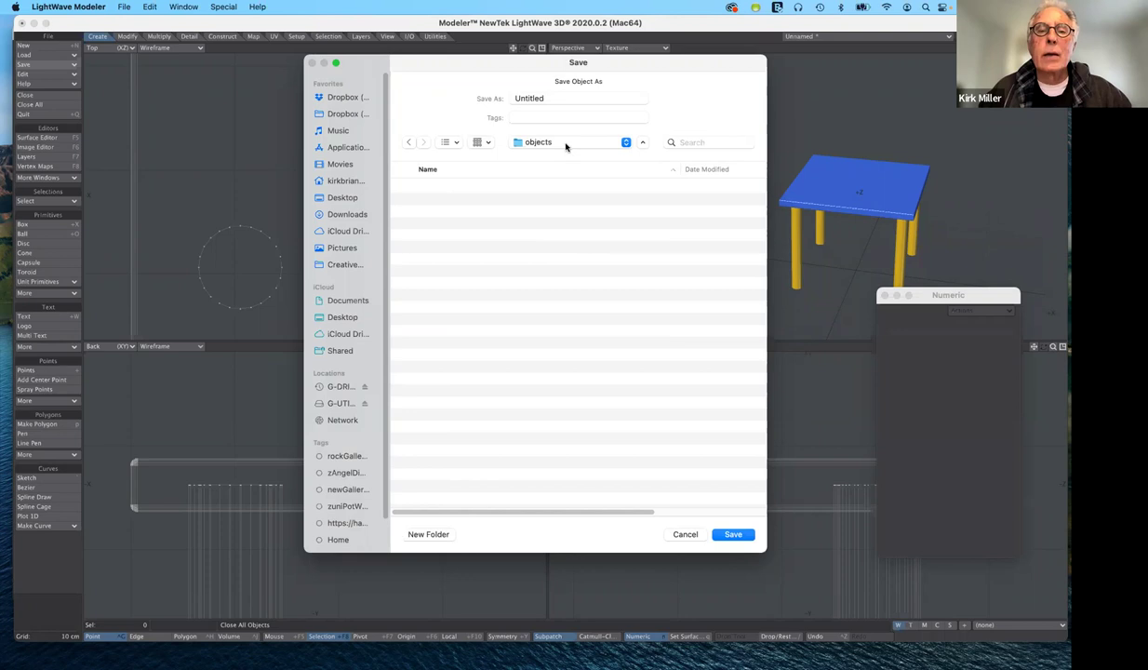
pyautogui.click(555, 143)
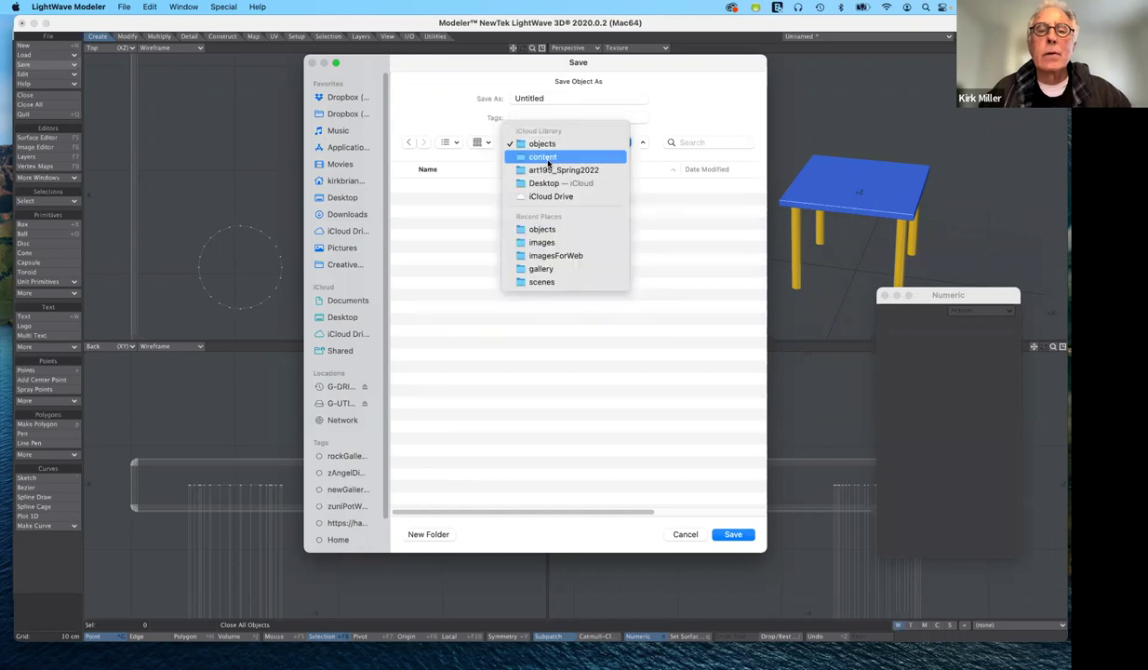
pyautogui.click(542, 157)
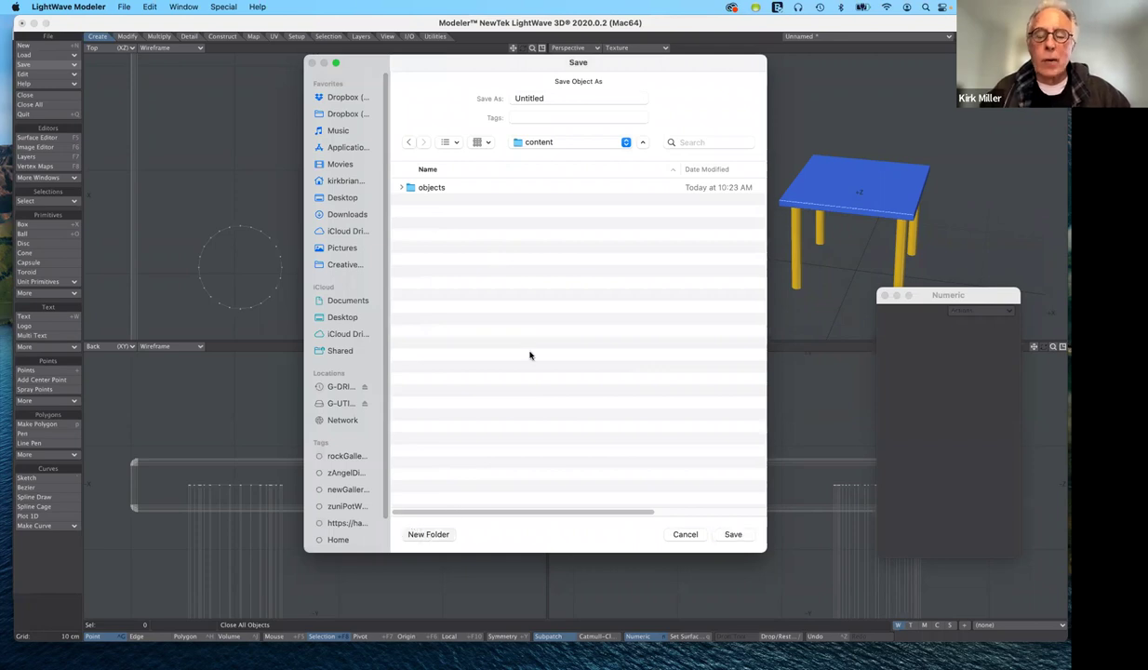
pyautogui.press('shift+super+n')
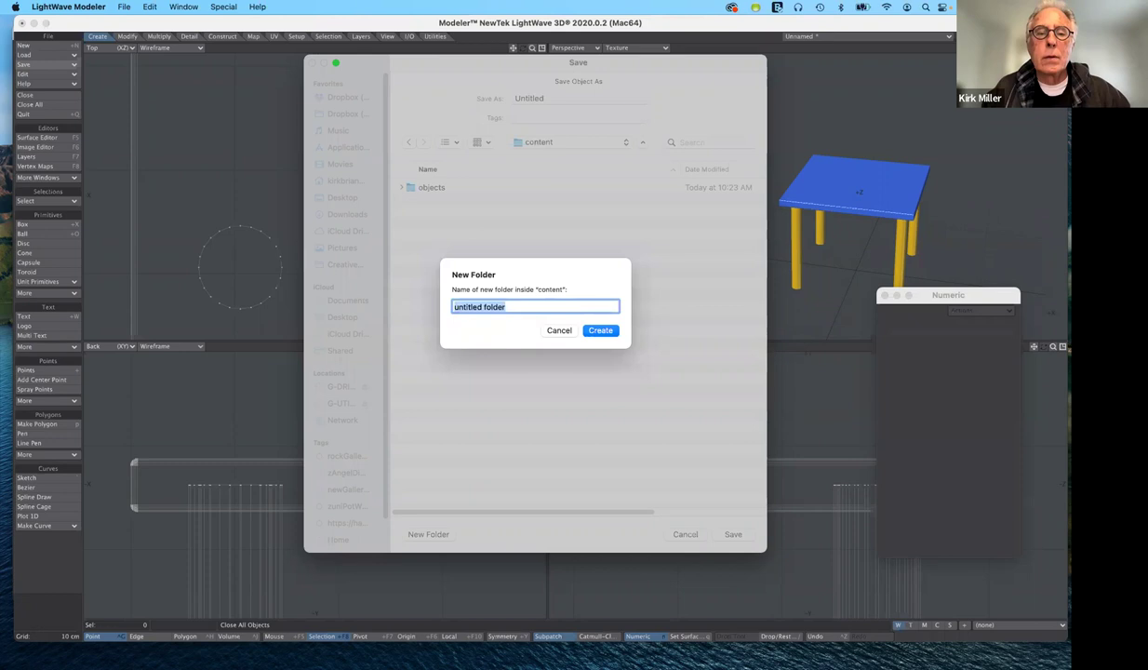
pyautogui.write('images')
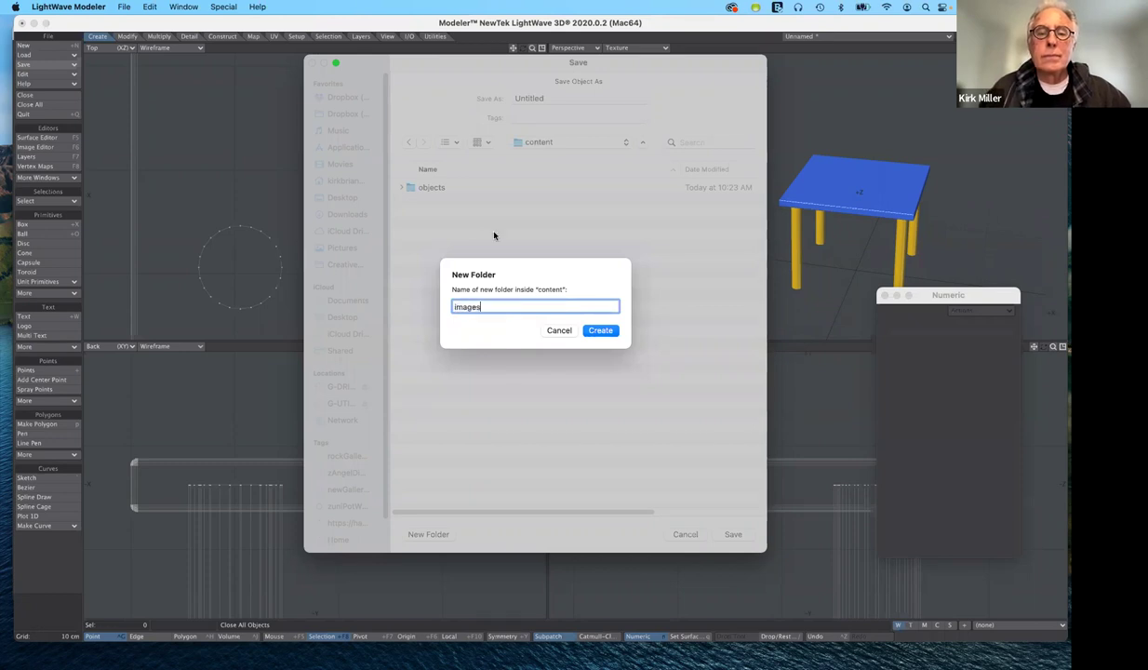
pyautogui.click(601, 330)
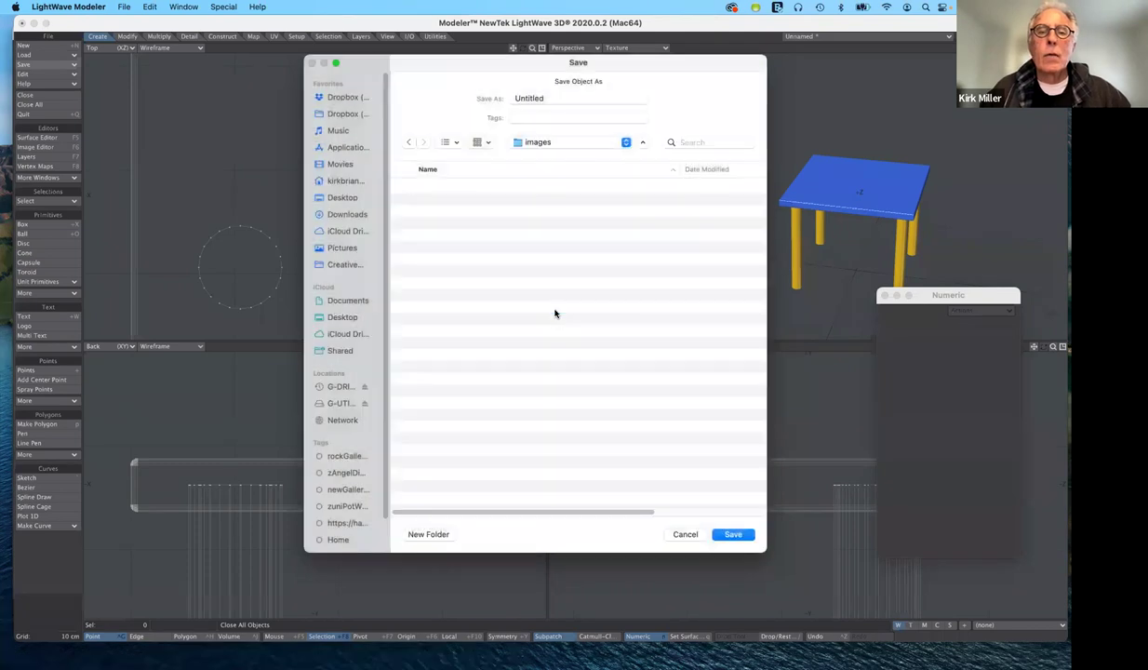
# Step: Return to the content folder and create another subfolder in it named scenes
pyautogui.click(574, 146)
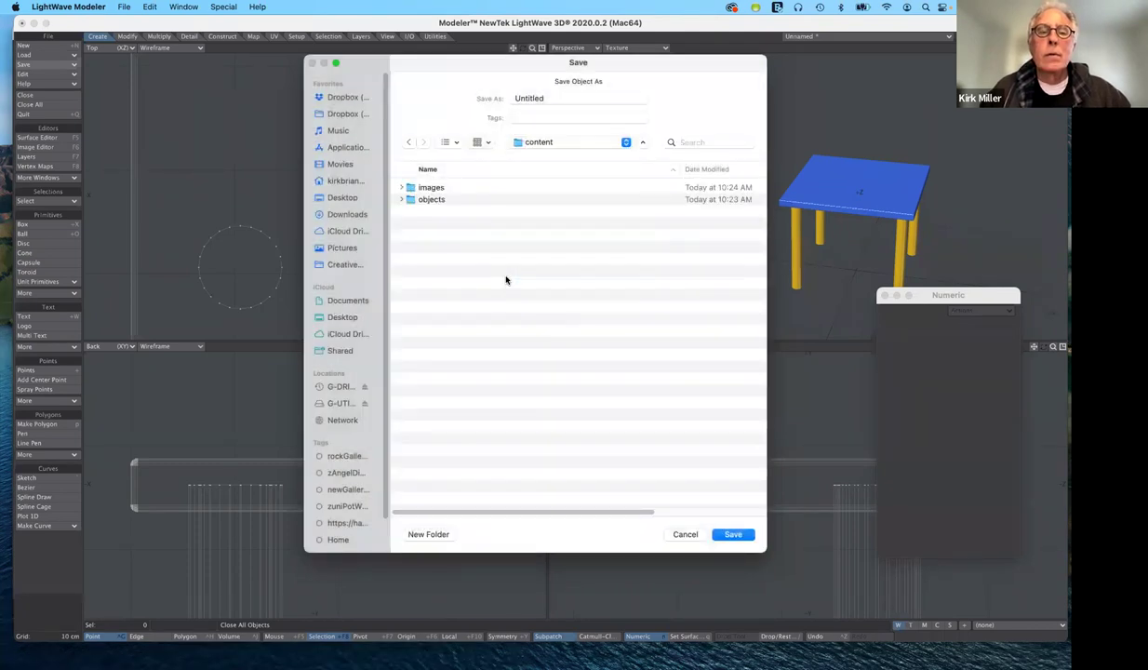
pyautogui.rightClick(509, 262)
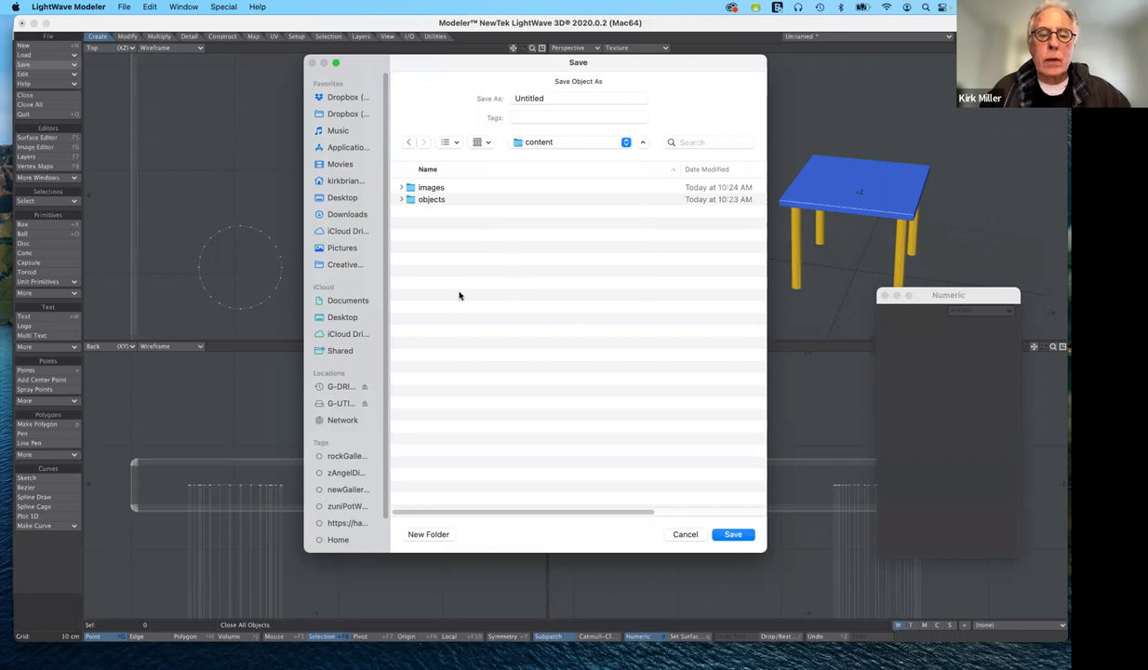
pyautogui.click(426, 535)
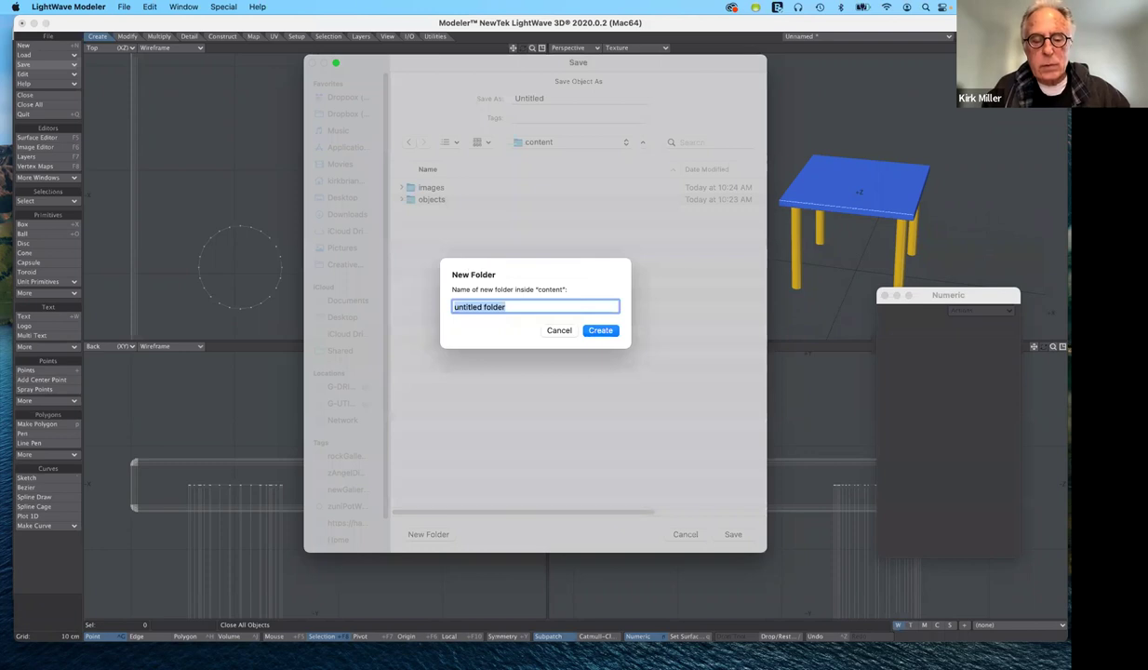
pyautogui.write('scen')
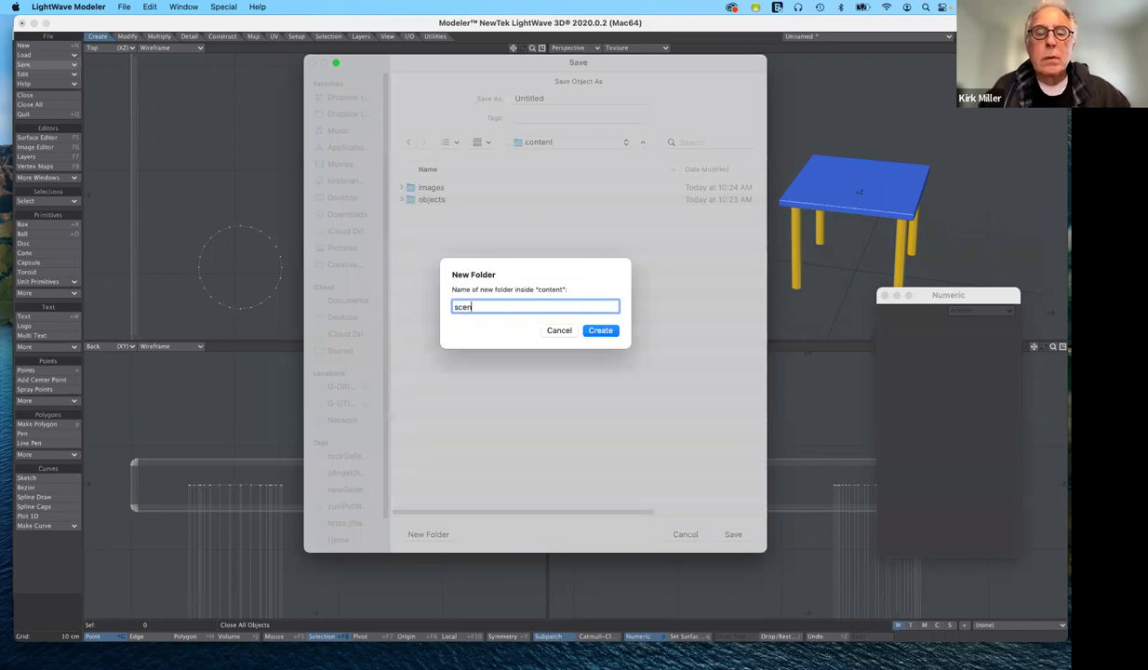
pyautogui.write('es')
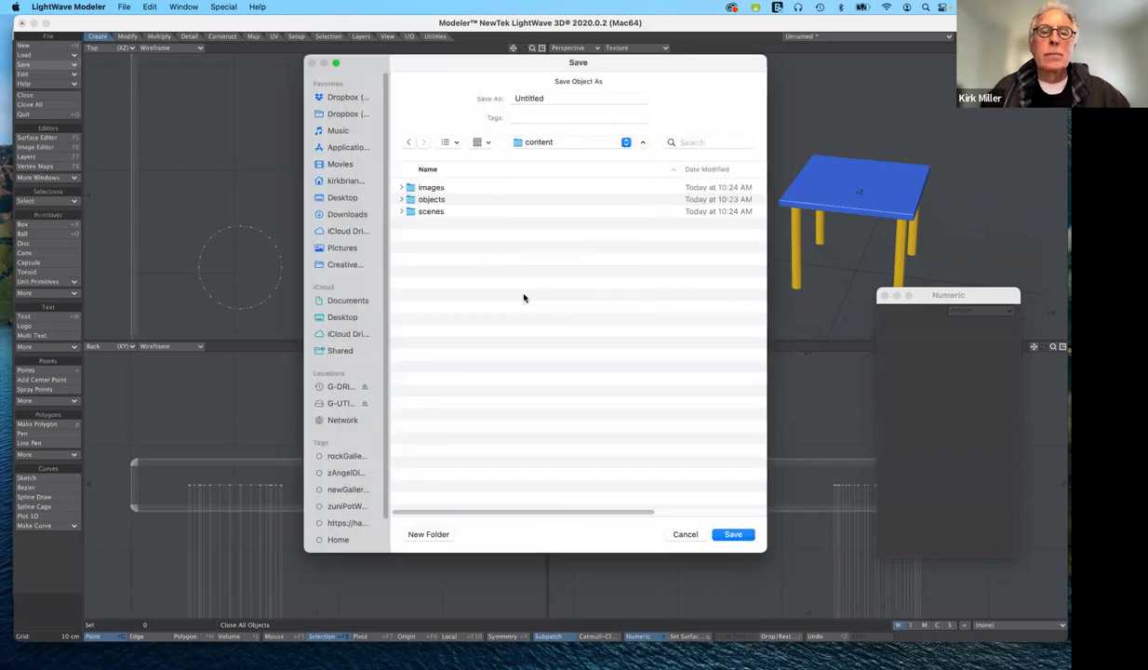
# Step: Save the object under the name table in the objects subfolder of content
pyautogui.click(537, 143)
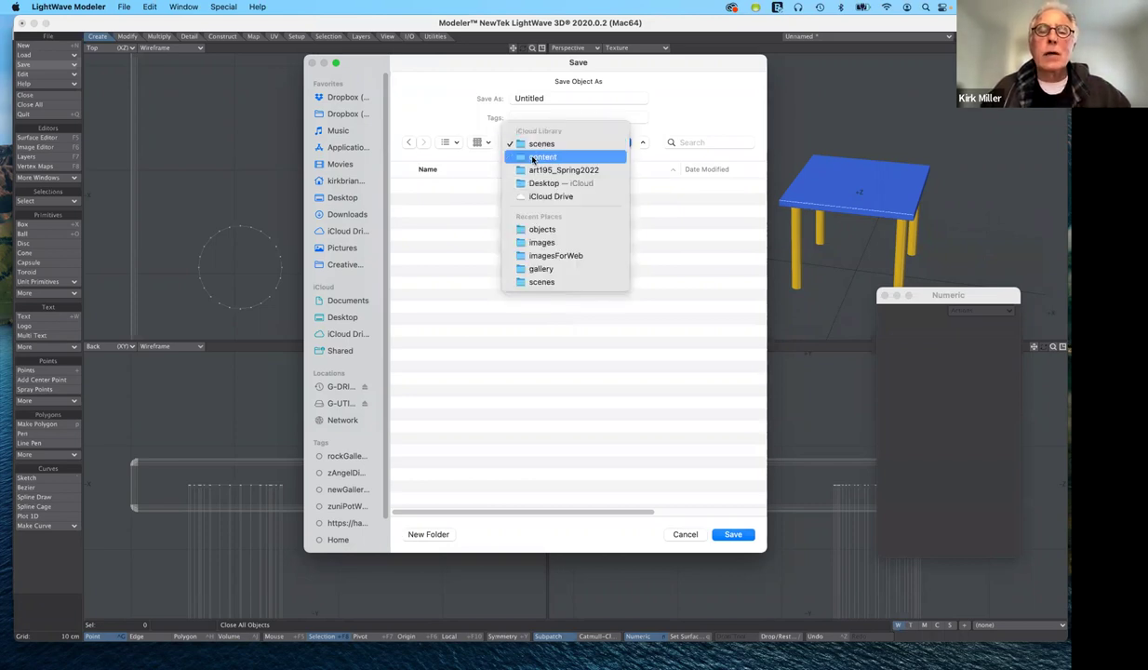
pyautogui.click(533, 158)
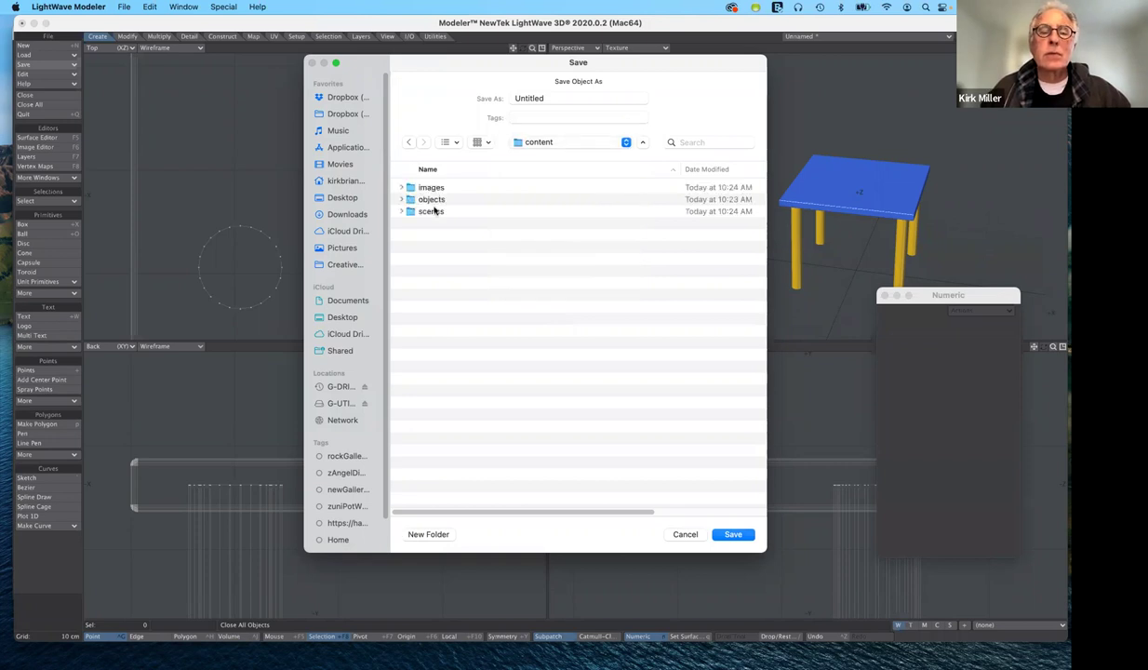
pyautogui.doubleClick(431, 199)
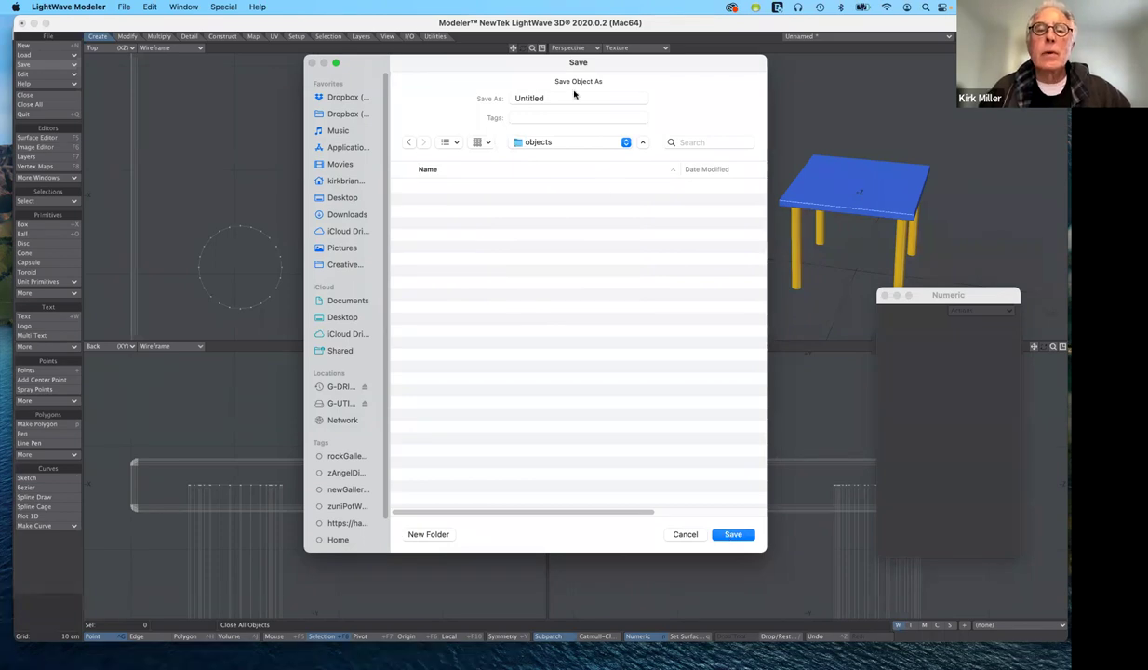
pyautogui.click(538, 98)
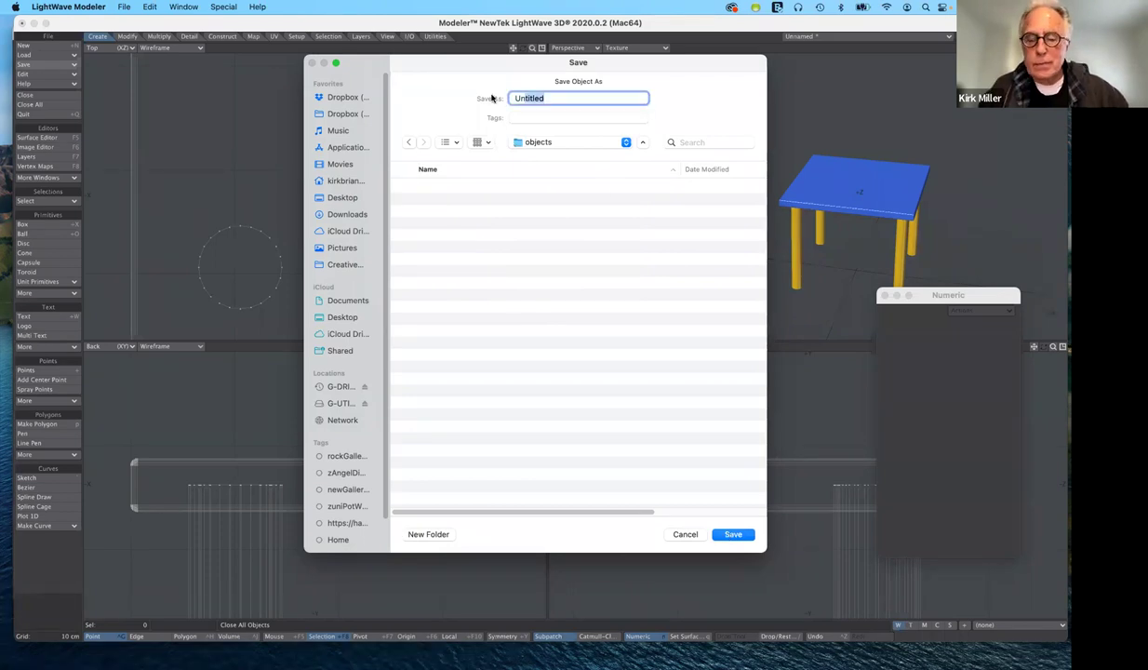
pyautogui.write('table')
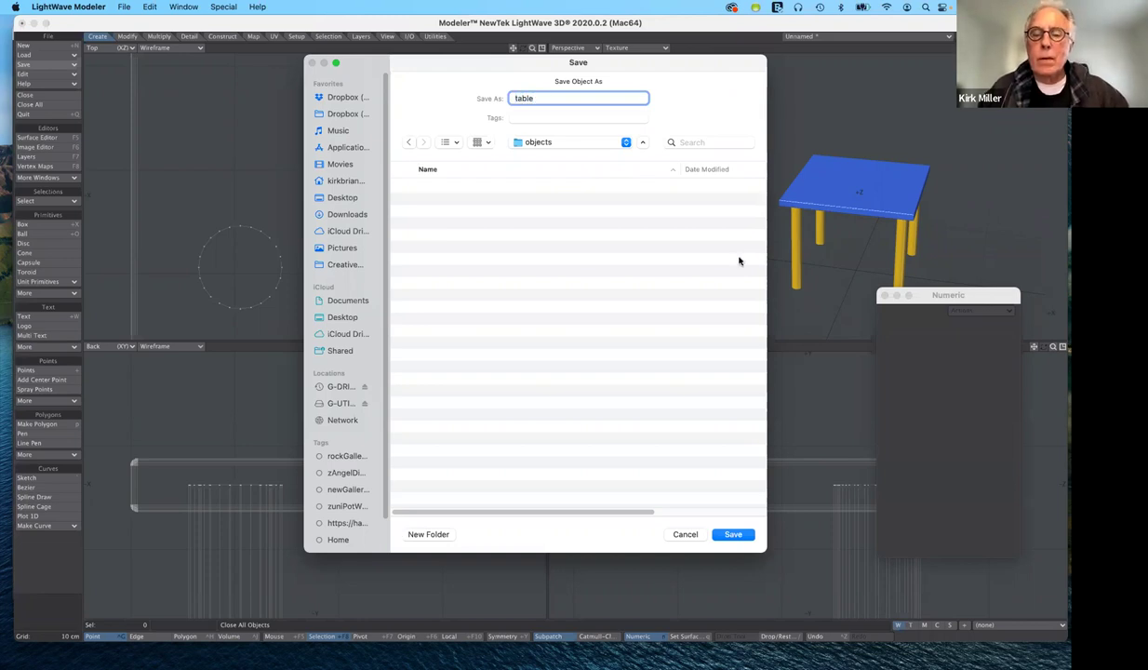
pyautogui.click(731, 534)
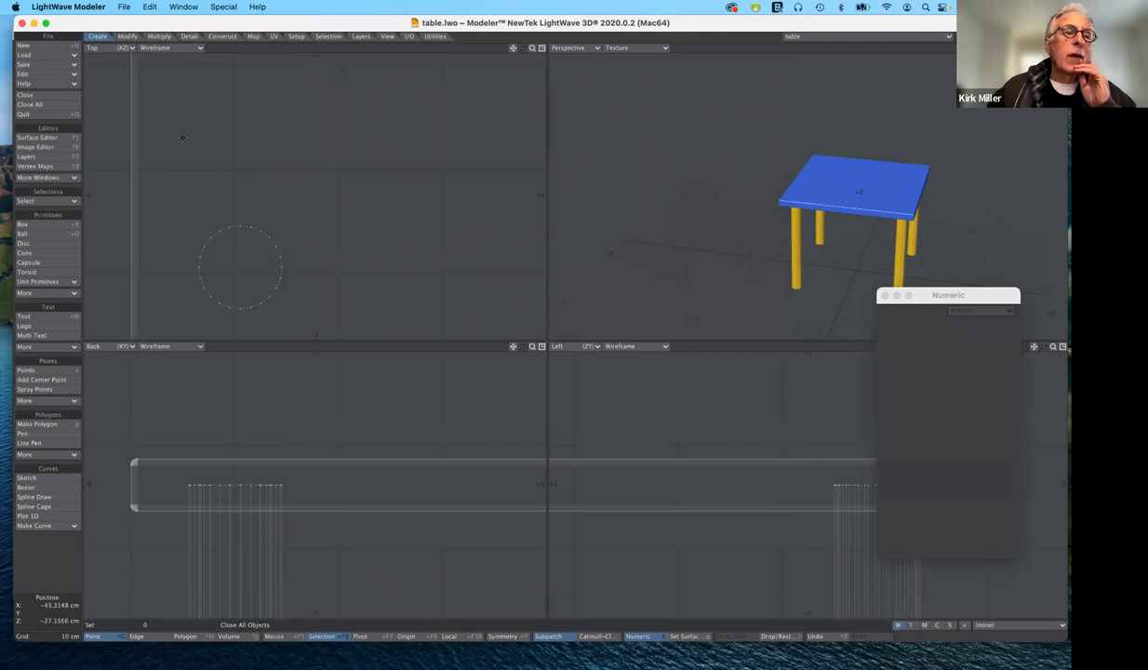
# Step: Recolor the tableTop surface to a darker blue, RGB 0, 47, 191, in the Surface Editor and close the editor
pyautogui.click(54, 139)
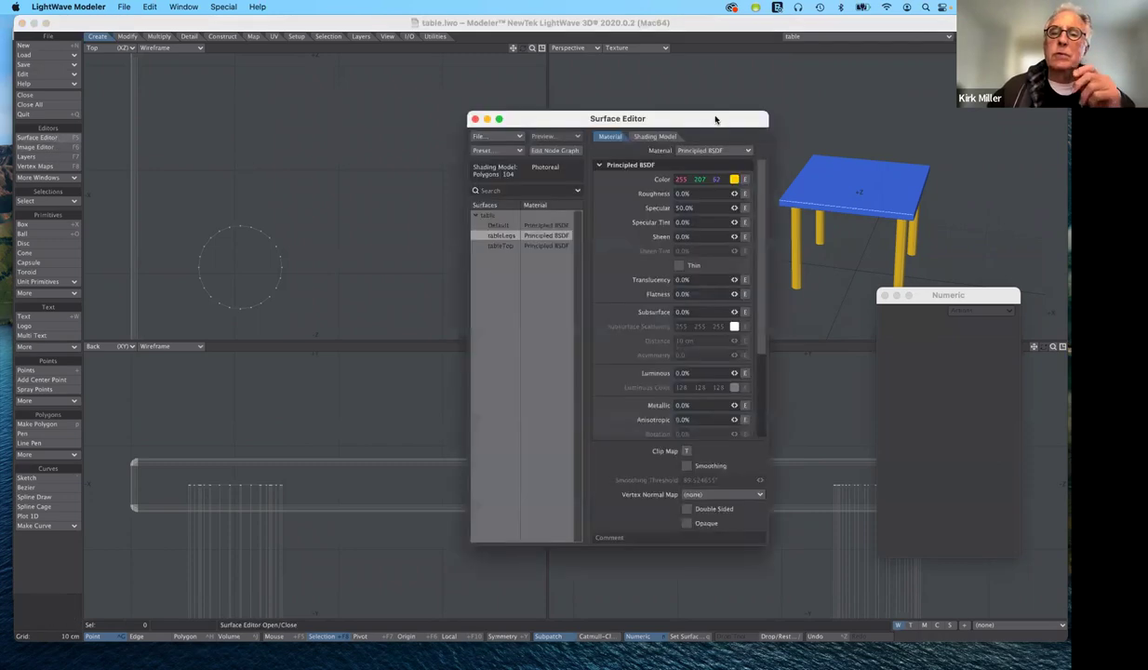
pyautogui.moveTo(652, 119); pyautogui.dragTo(488, 106)
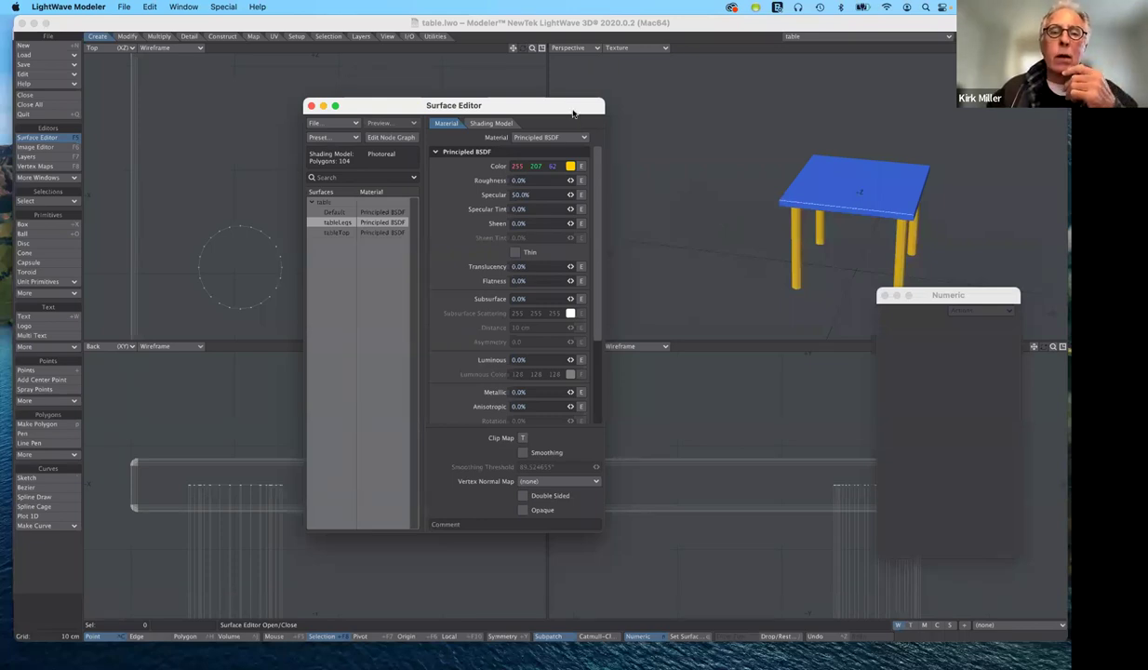
pyautogui.moveTo(558, 105); pyautogui.dragTo(557, 102)
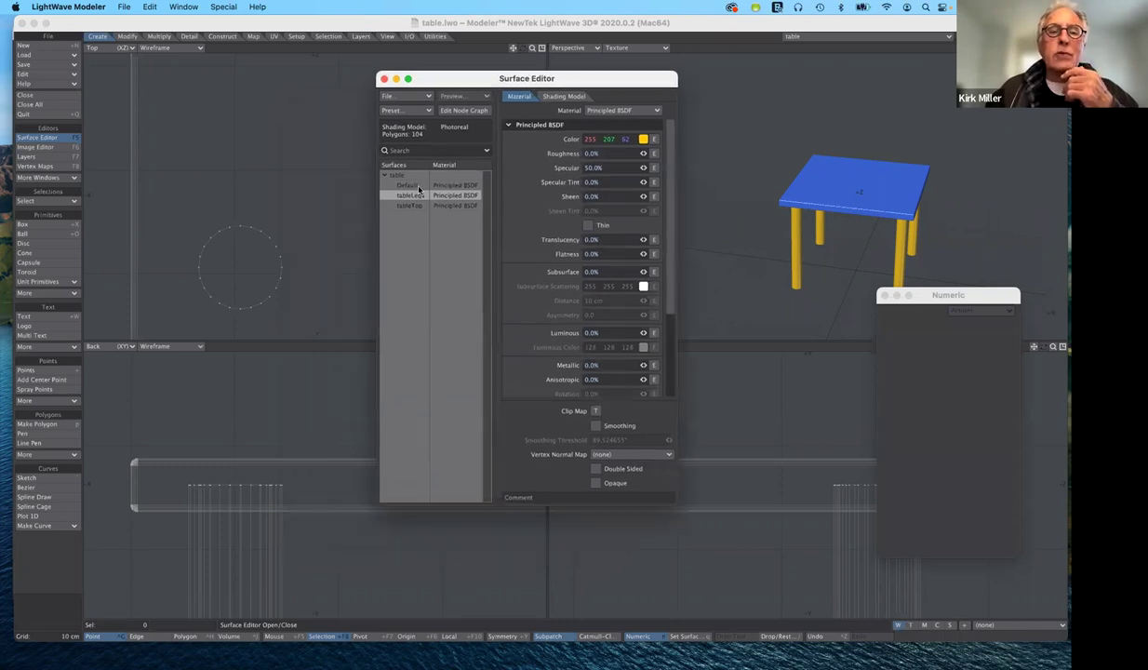
pyautogui.click(416, 185)
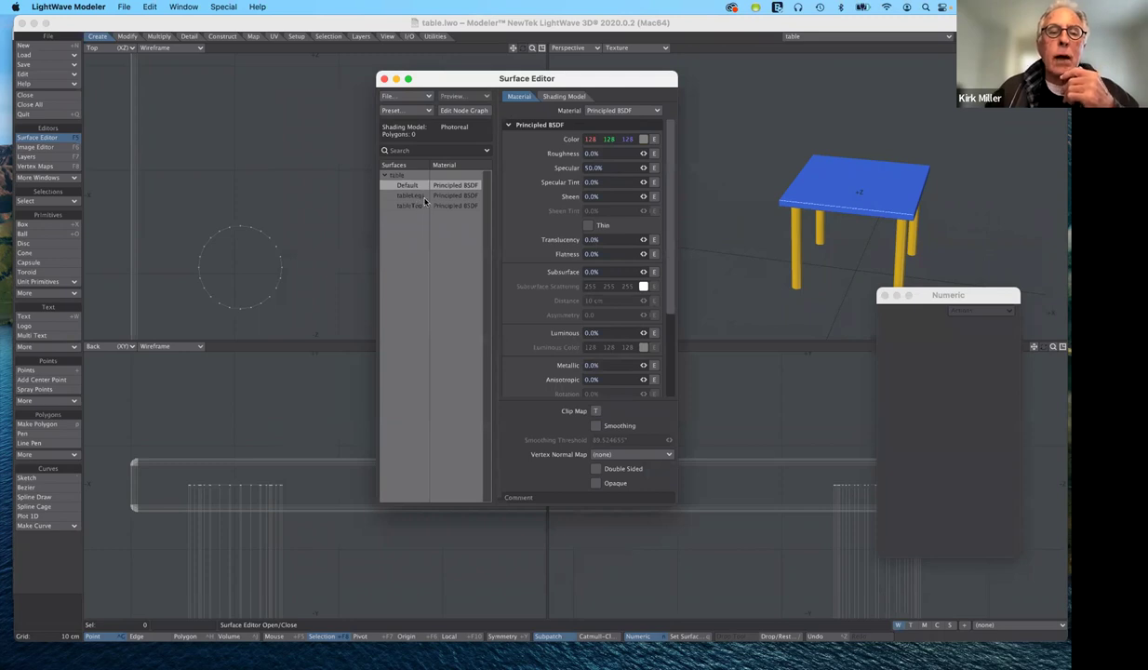
pyautogui.click(420, 196)
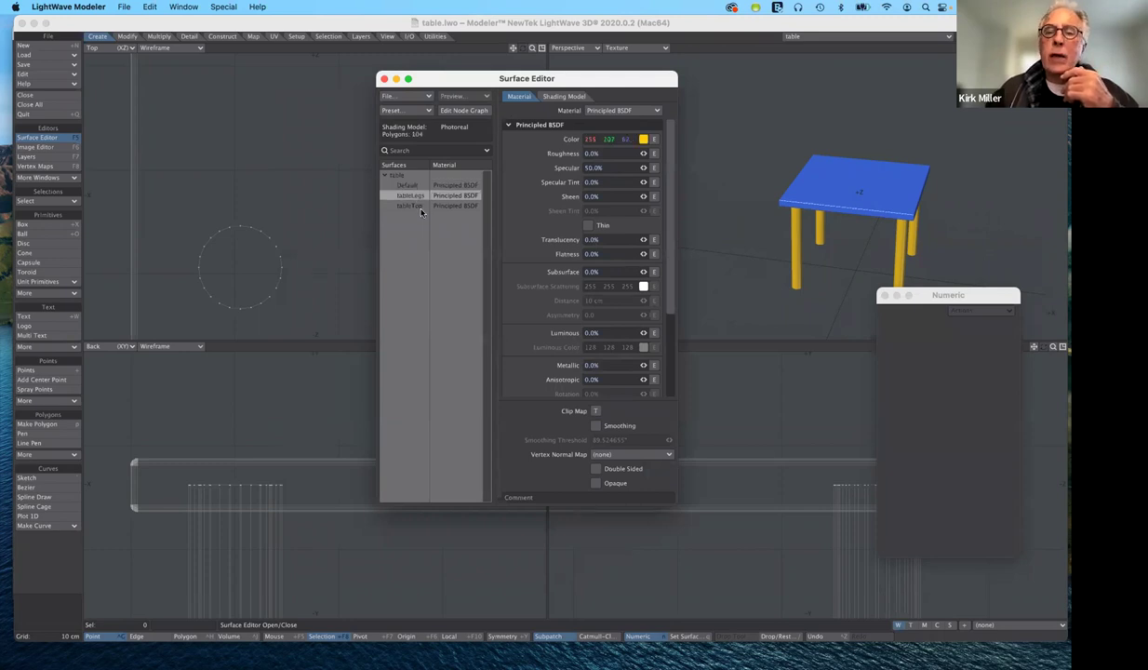
pyautogui.click(414, 206)
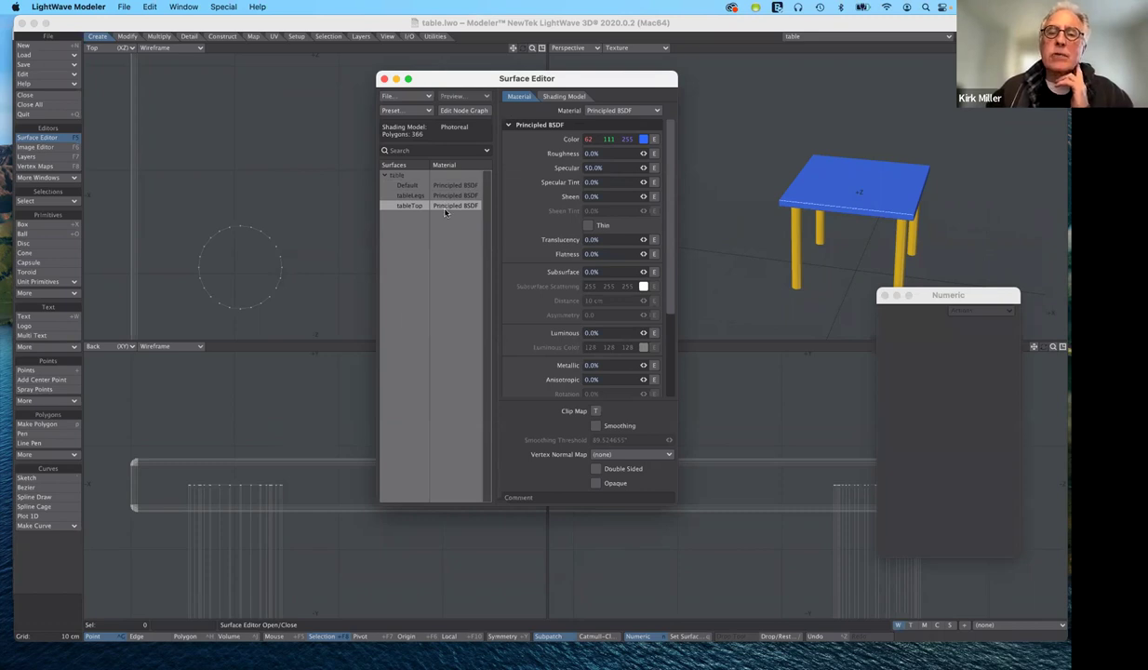
pyautogui.click(642, 138)
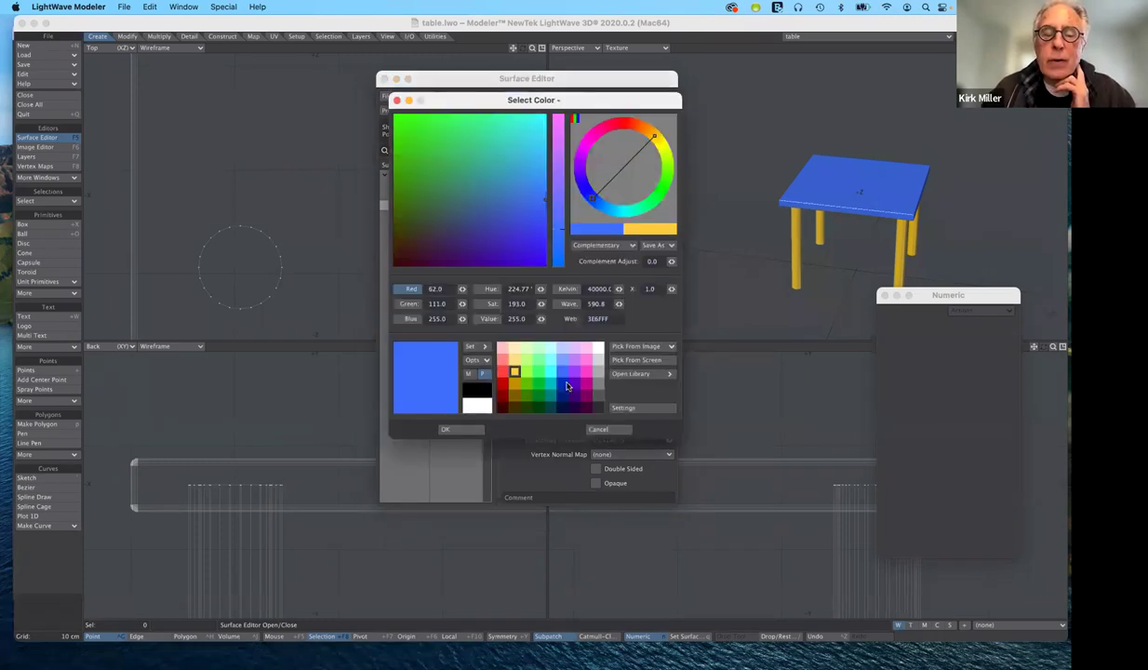
pyautogui.click(562, 383)
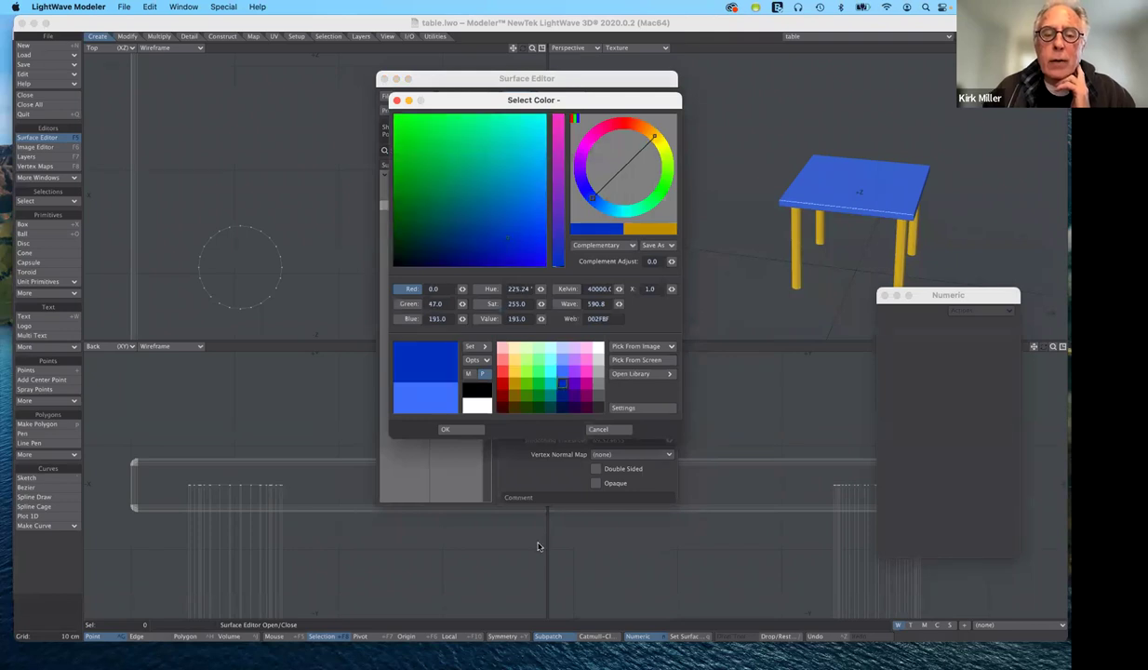
pyautogui.click(471, 430)
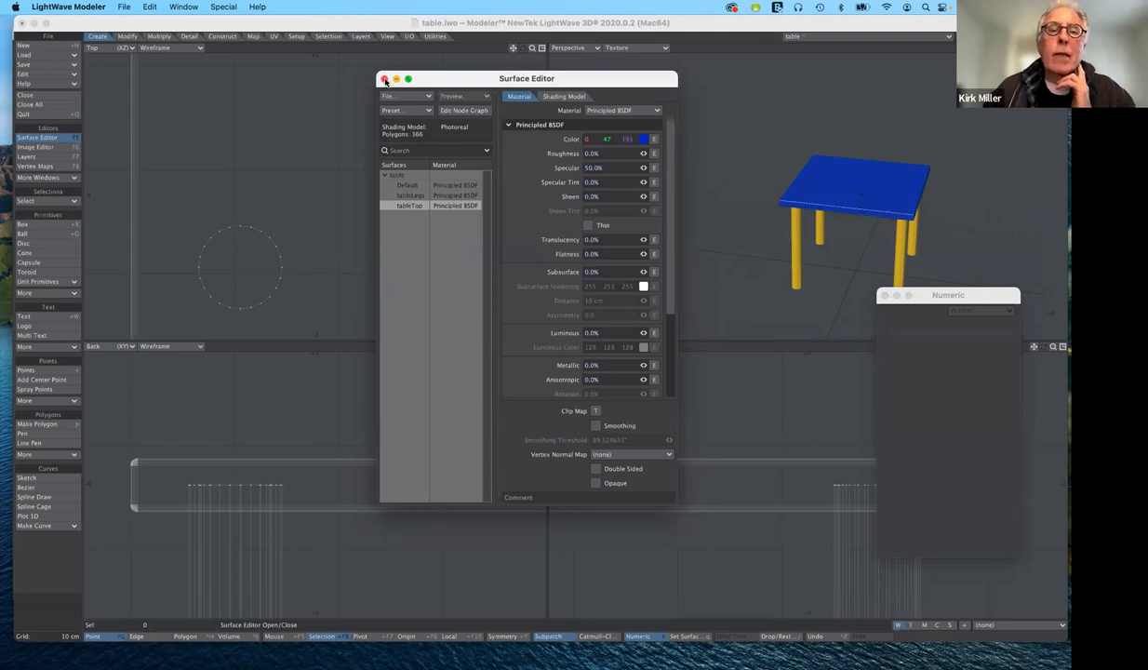
pyautogui.click(384, 80)
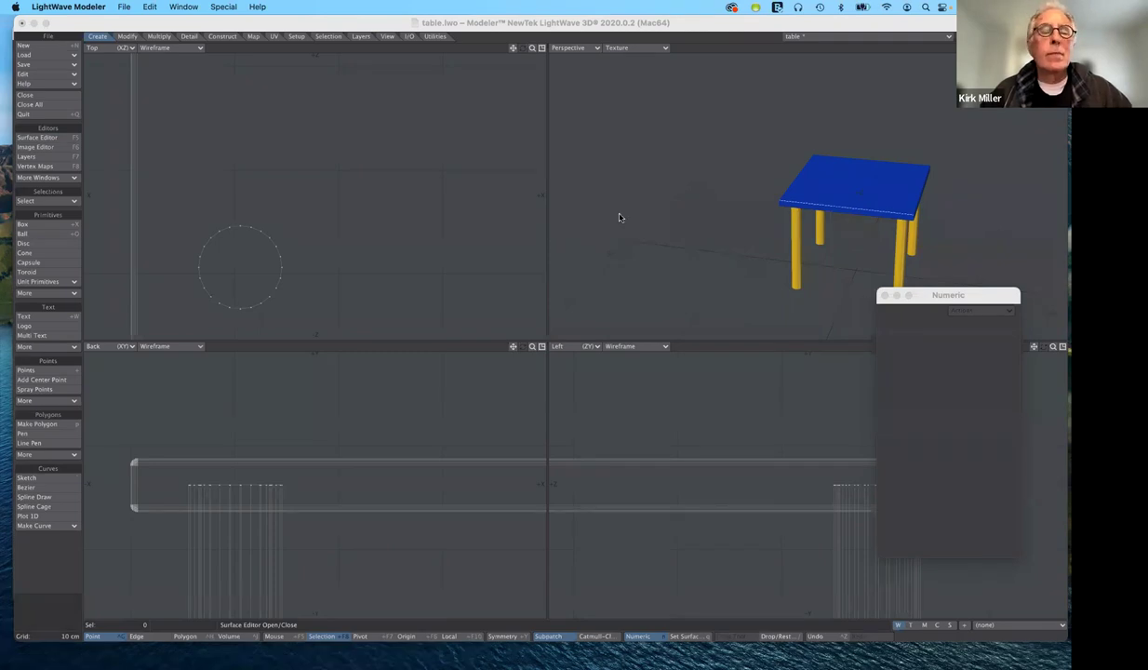
# Step: Save the recolored table object to its existing file
pyautogui.click(847, 251)
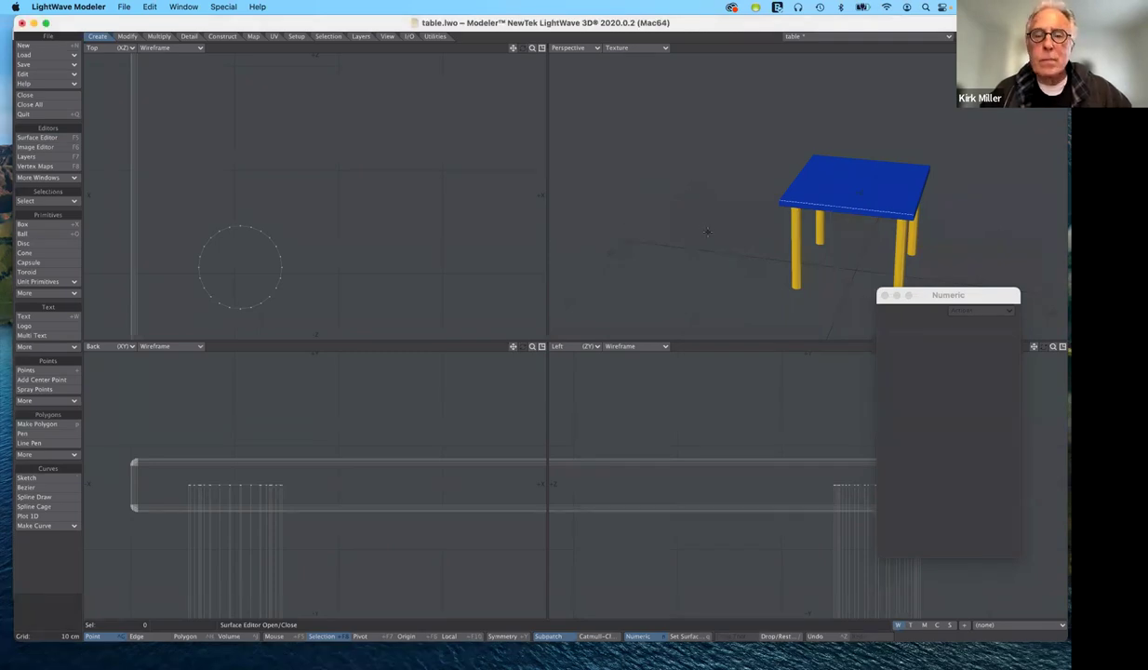
pyautogui.press('q')
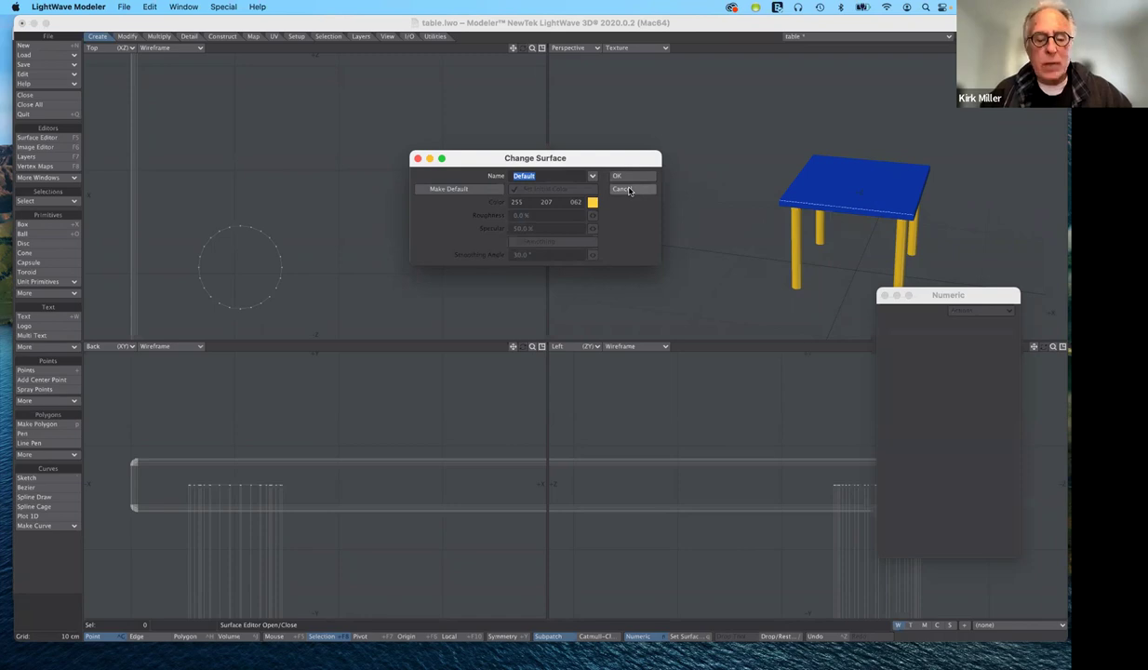
pyautogui.click(621, 189)
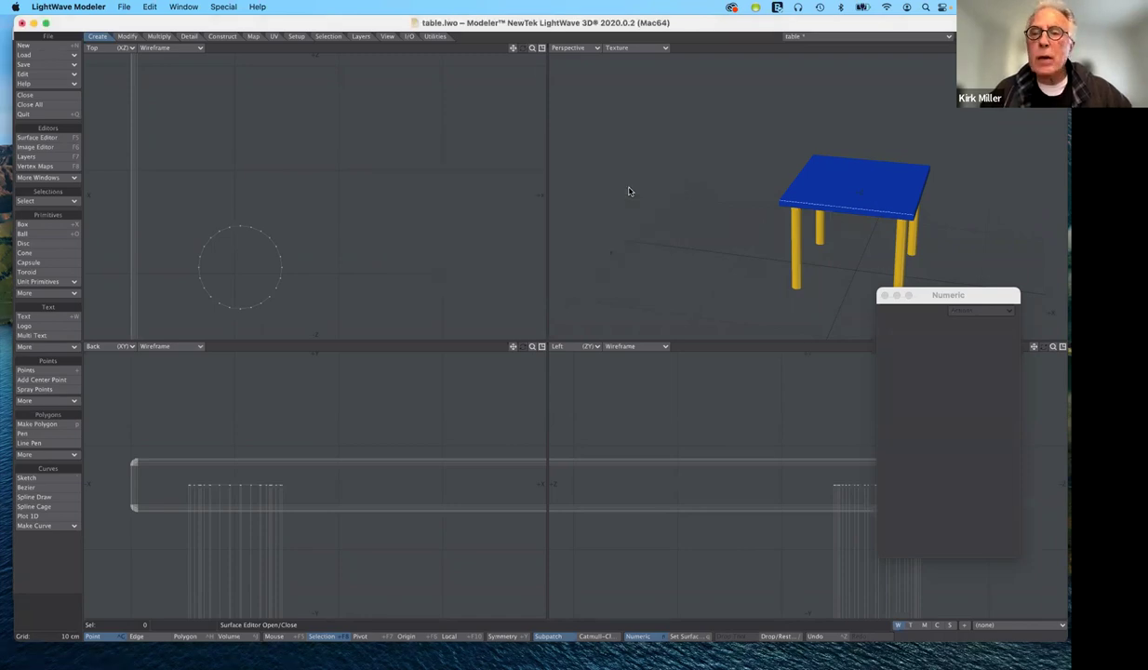
pyautogui.press('s')
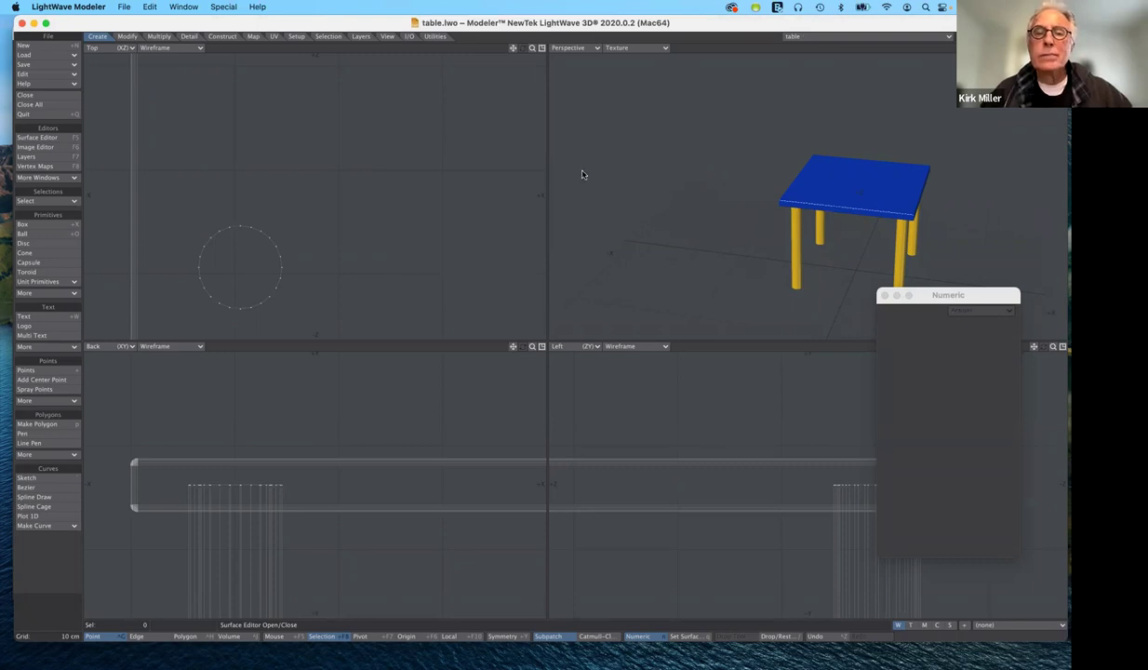
pyautogui.press('q')
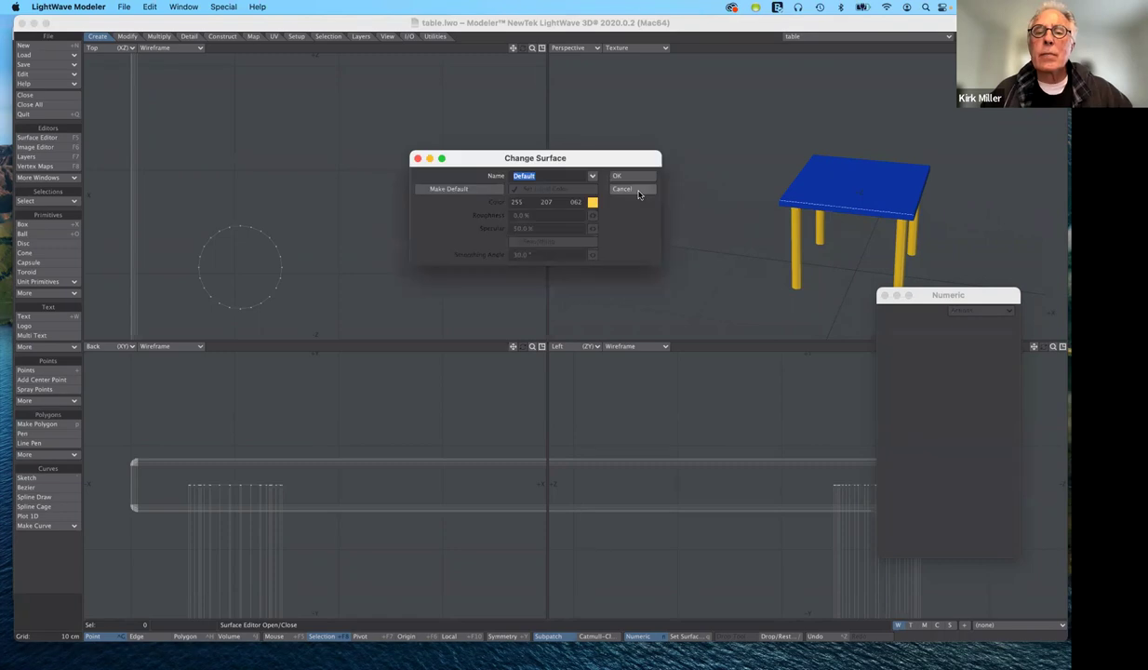
pyautogui.click(635, 190)
pyautogui.click(633, 190)
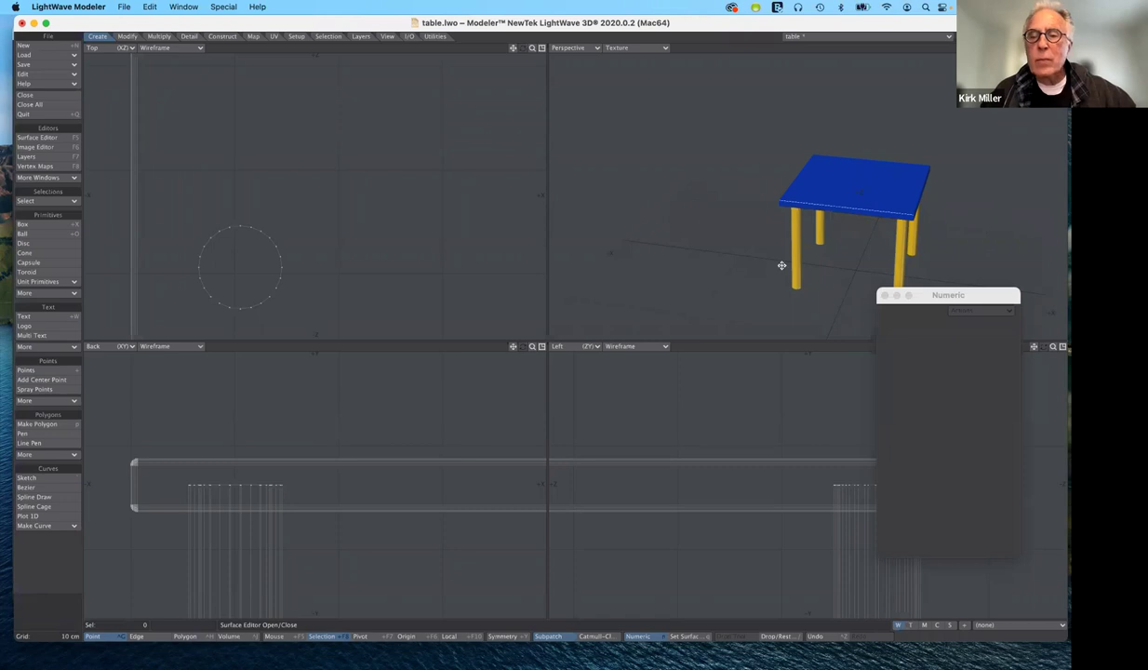
# Step: Try moving the whole table about 38 cm along X in the Top view, and undo the move
pyautogui.press('t')
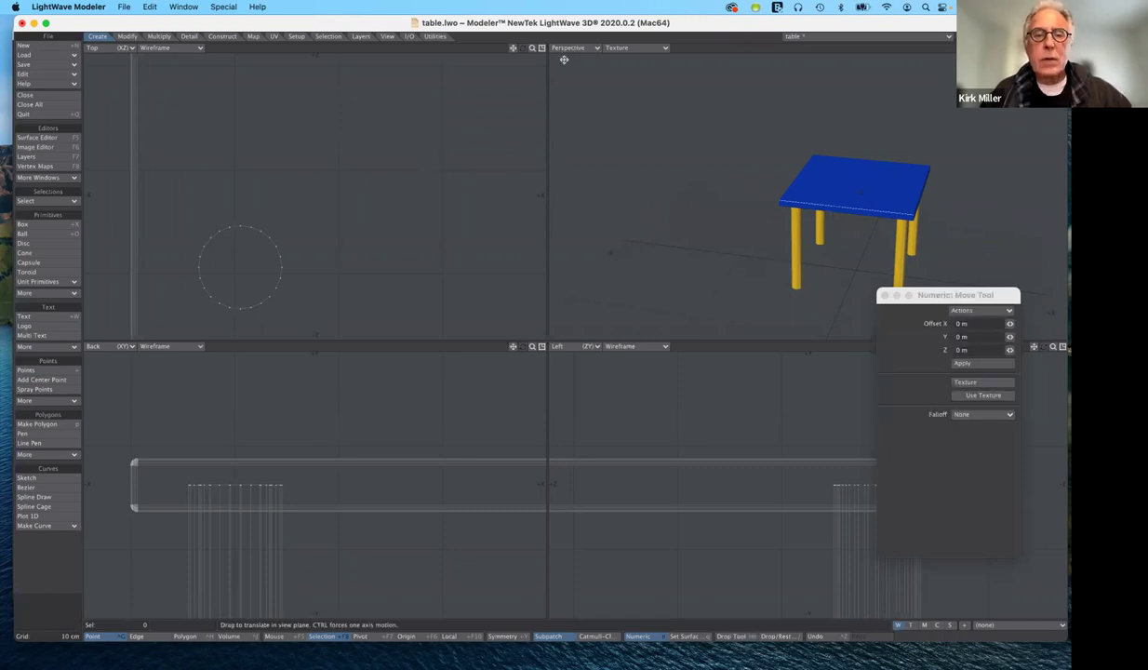
pyautogui.press('a')
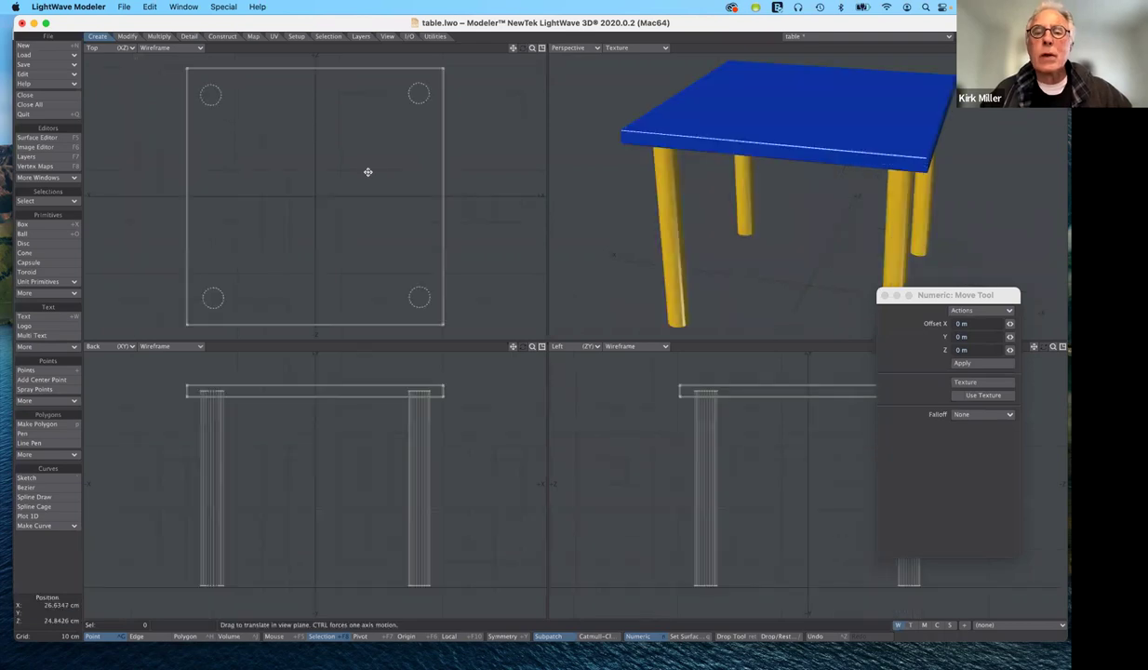
pyautogui.moveTo(323, 204); pyautogui.dragTo(421, 203)
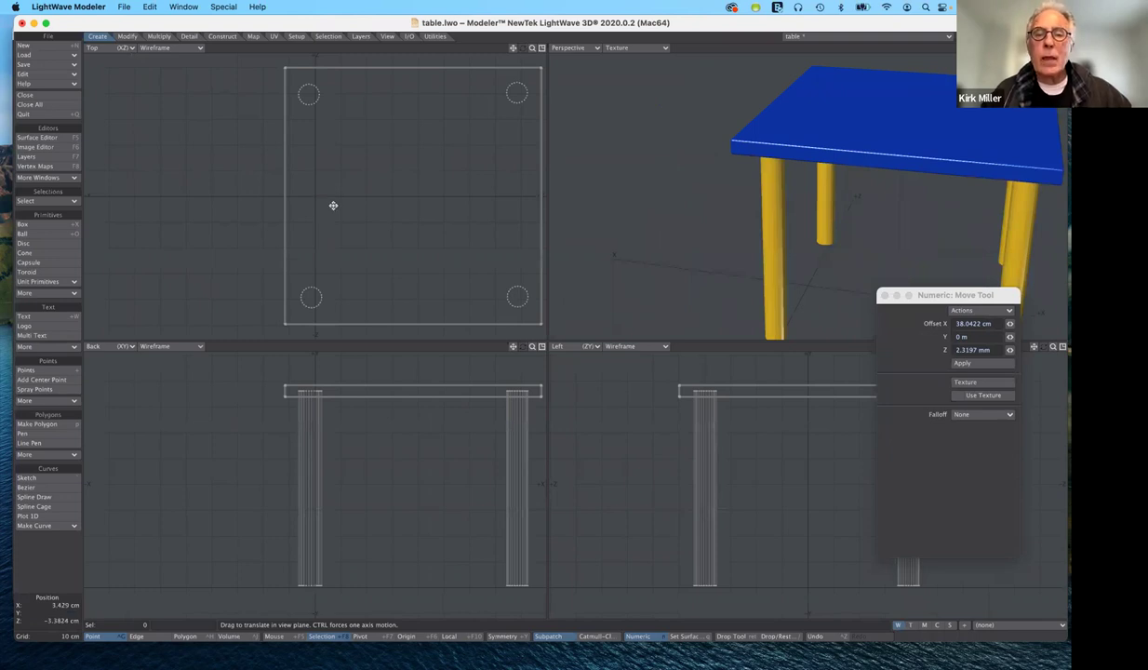
pyautogui.press('u')
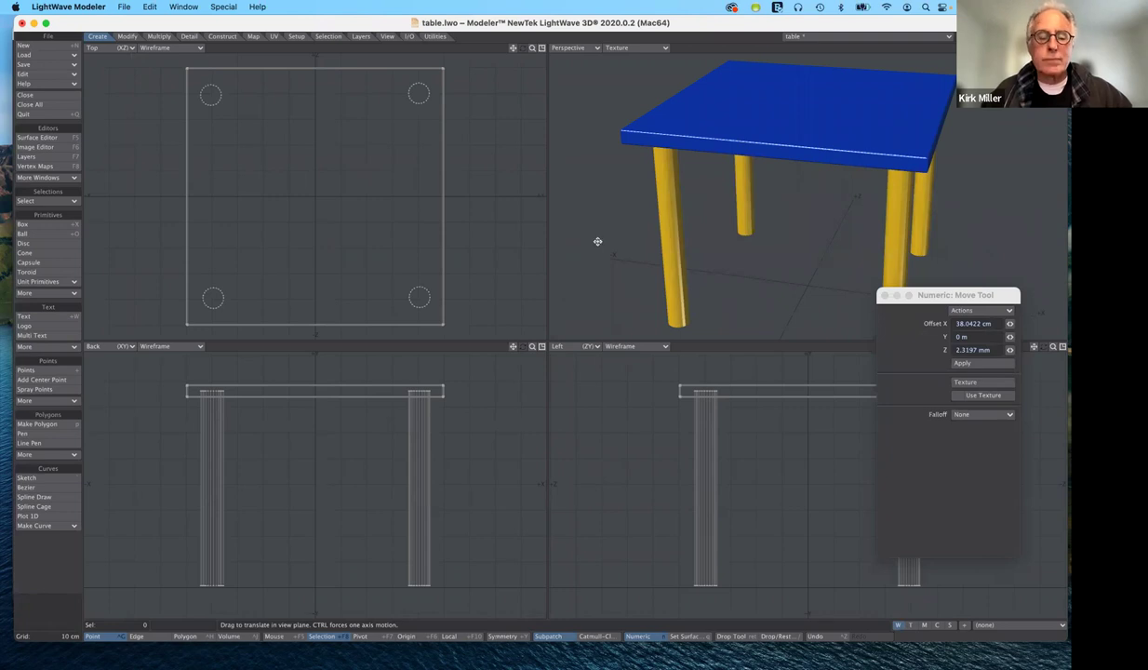
pyautogui.press('space')
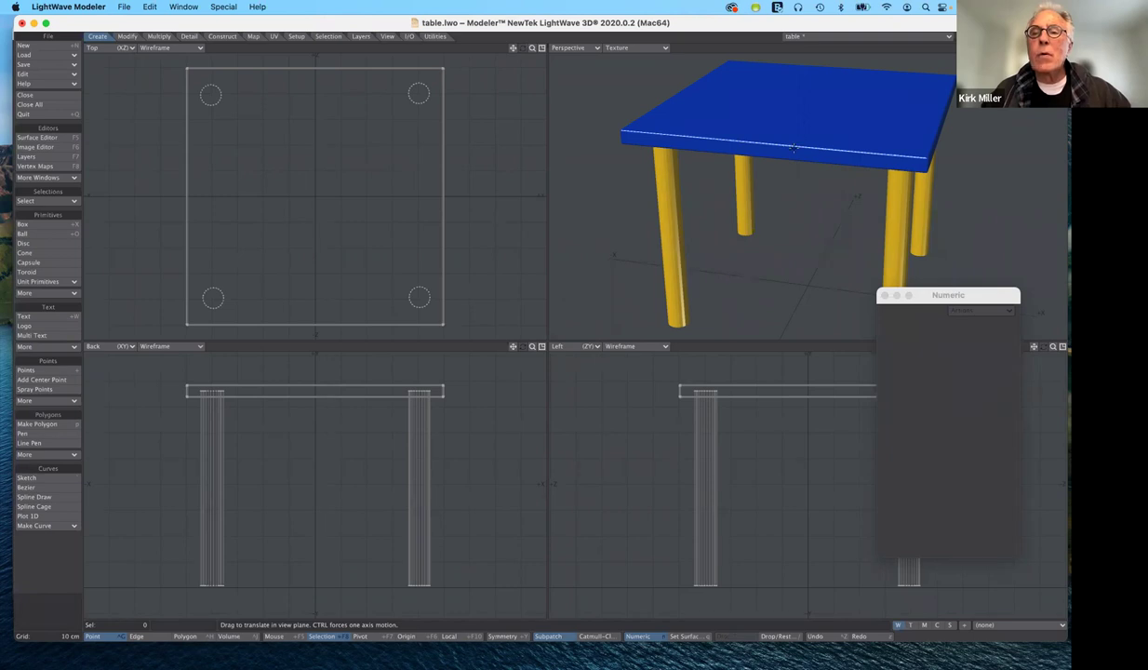
pyautogui.press('n')
pyautogui.press('n')
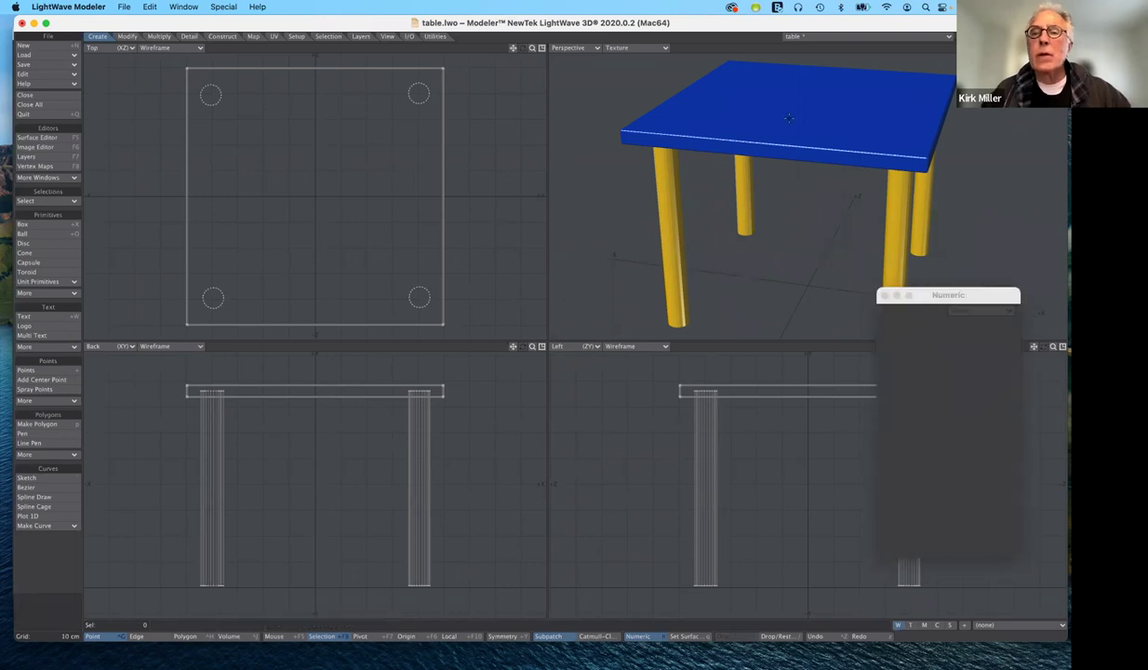
pyautogui.press('n')
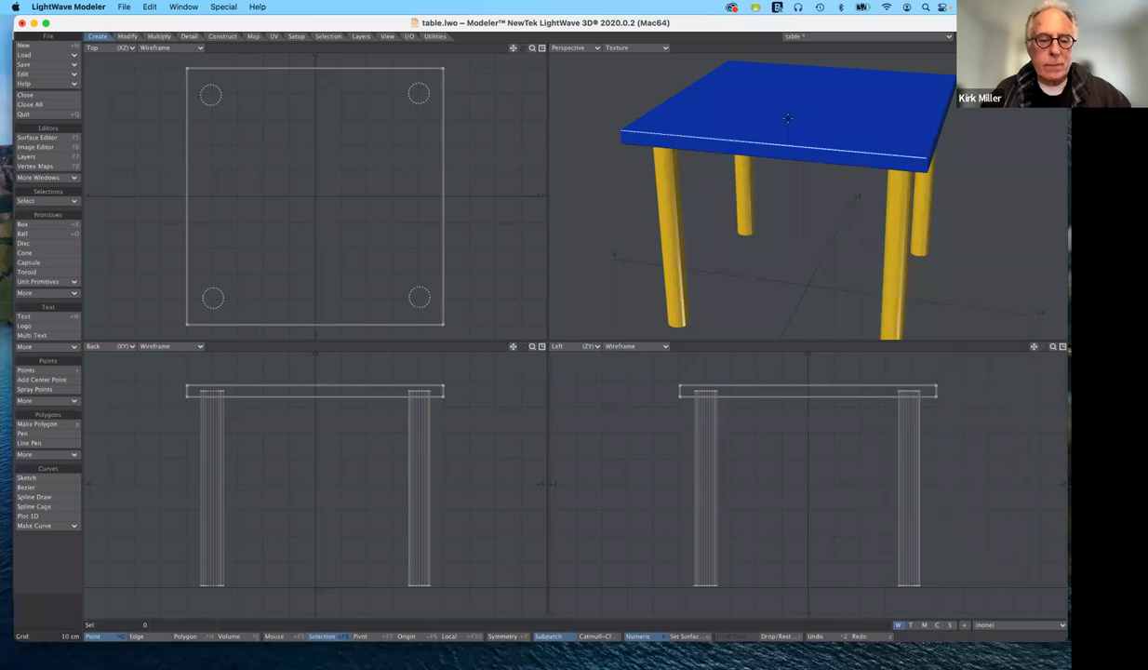
pyautogui.press('n')
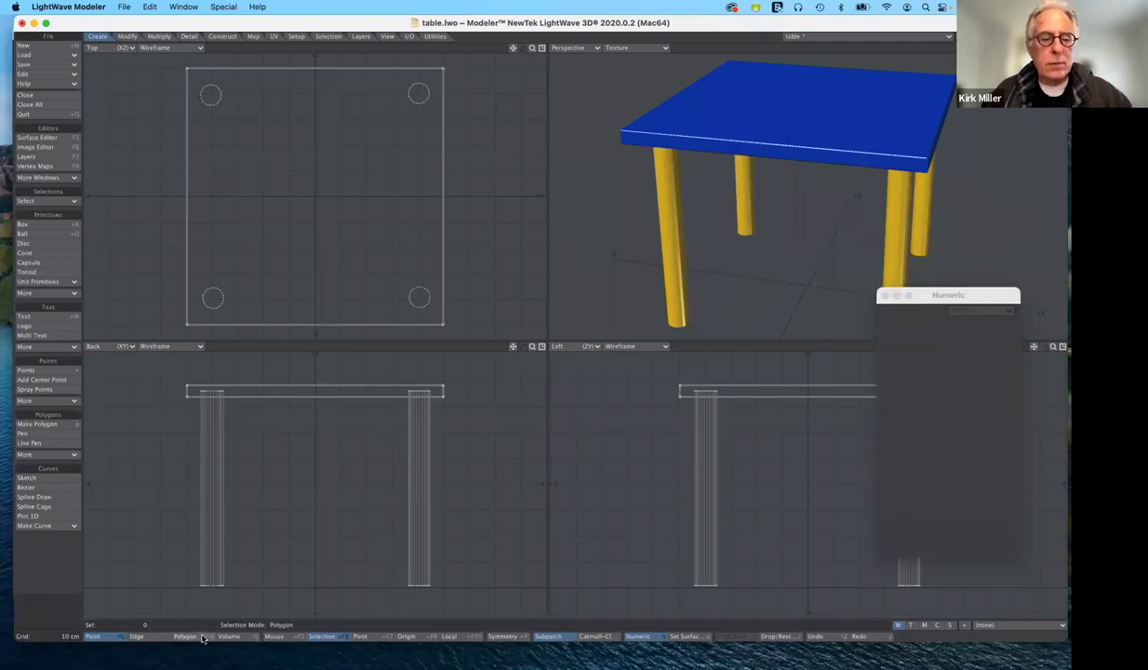
# Step: Switch to polygon selection and select the tabletop with all its connected polygons
pyautogui.hotkey('ctrl', 'h')
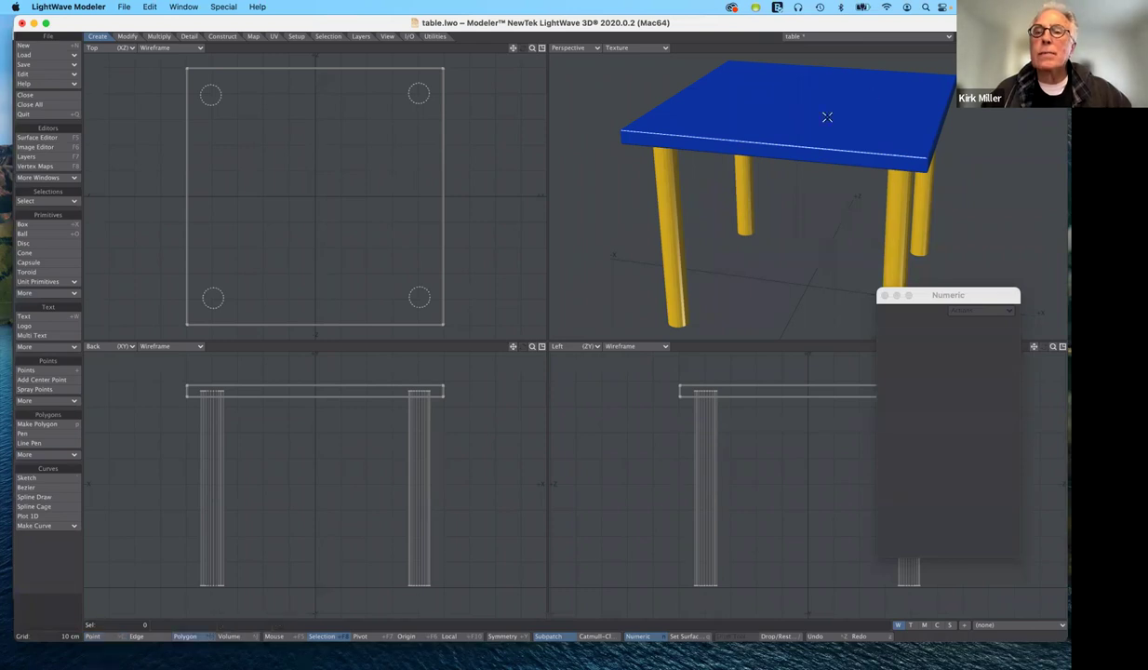
pyautogui.press('n')
pyautogui.press('n')
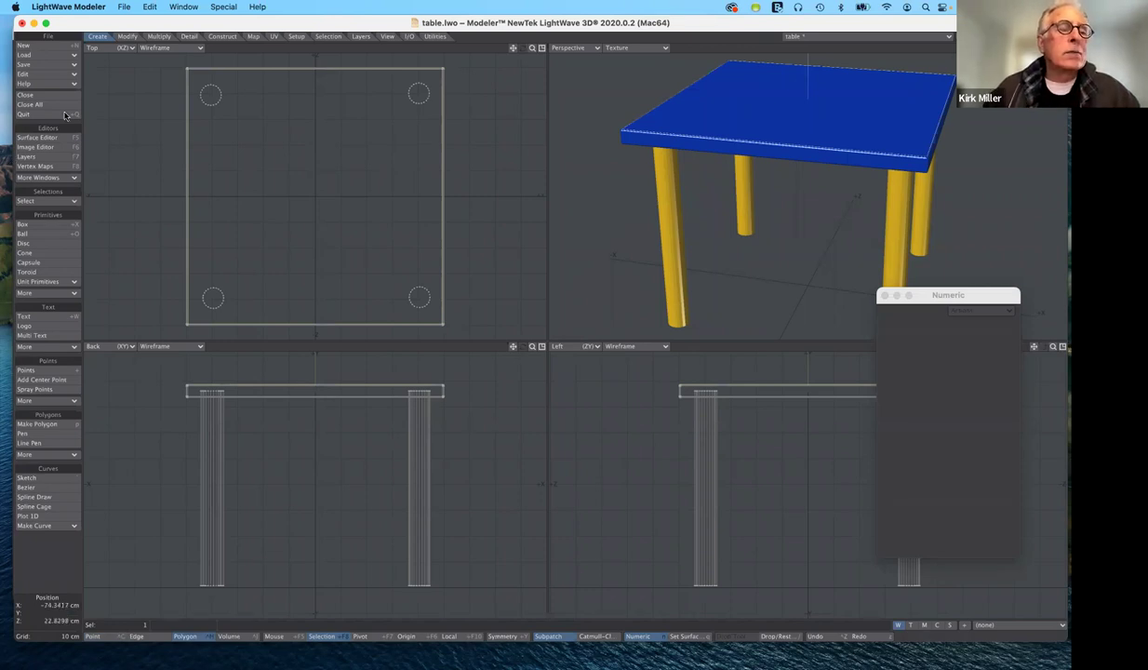
pyautogui.click(67, 202)
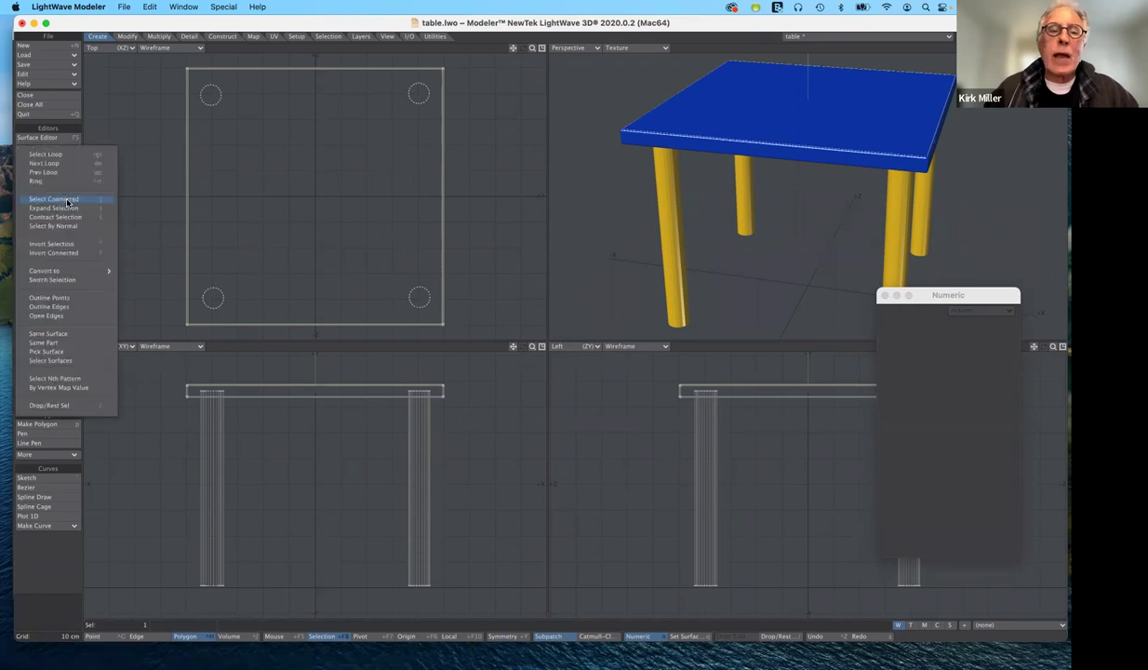
pyautogui.click(67, 202)
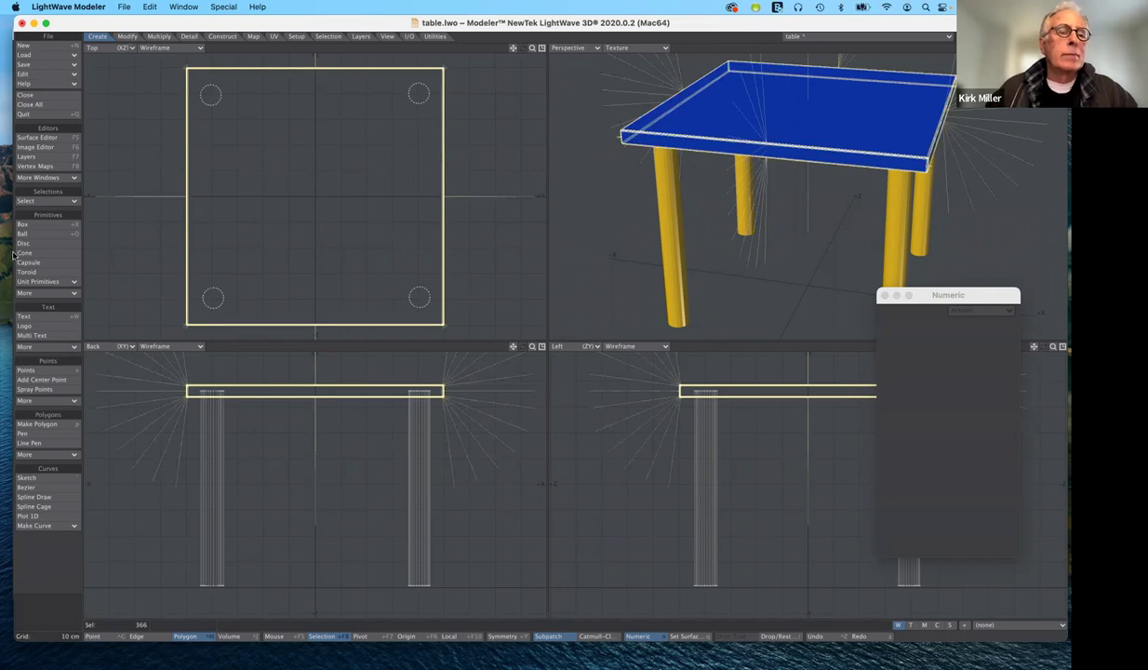
# Step: Try scaling the selected tabletop down to about 92% with the Size tool, undo the scaling and drop the active tool
pyautogui.press('t')
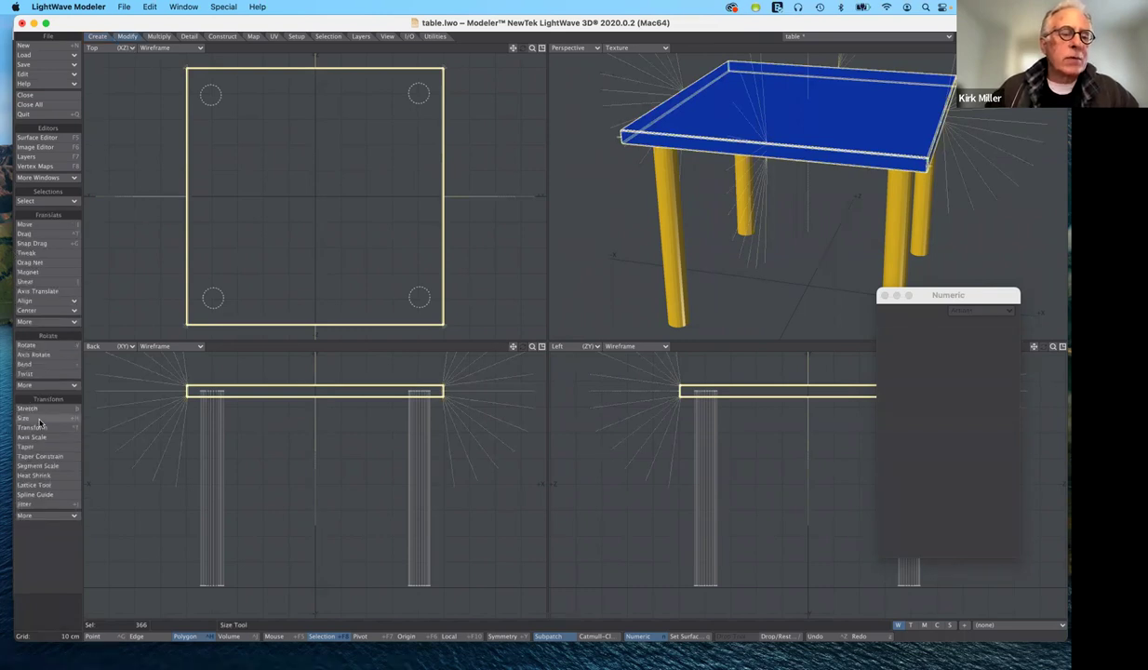
pyautogui.click(39, 420)
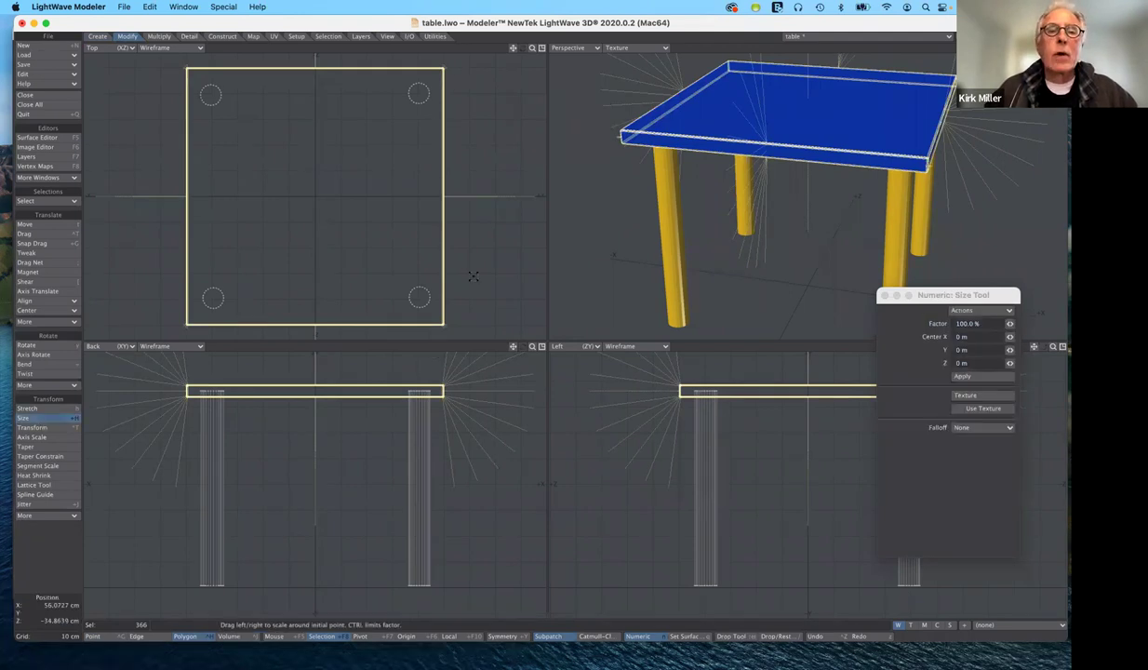
pyautogui.press('n')
pyautogui.press('n')
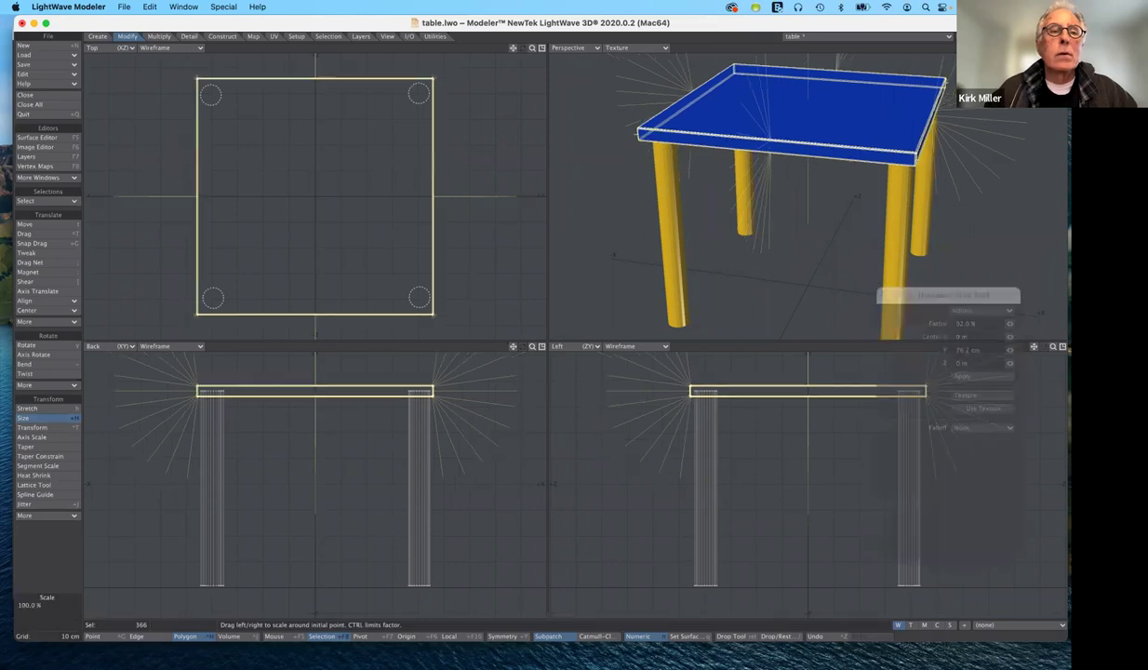
pyautogui.moveTo(400, 251)
pyautogui.mouseDown()
pyautogui.moveTo(391, 251)
pyautogui.moveTo(422, 251)
pyautogui.mouseUp()
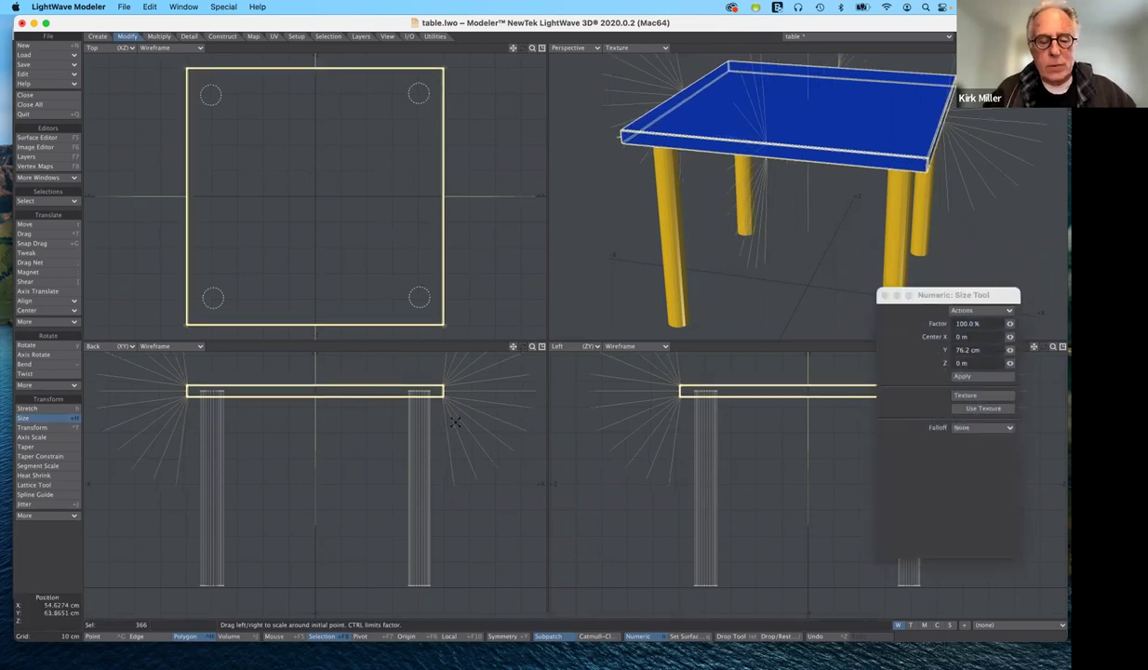
pyautogui.press('super+z')
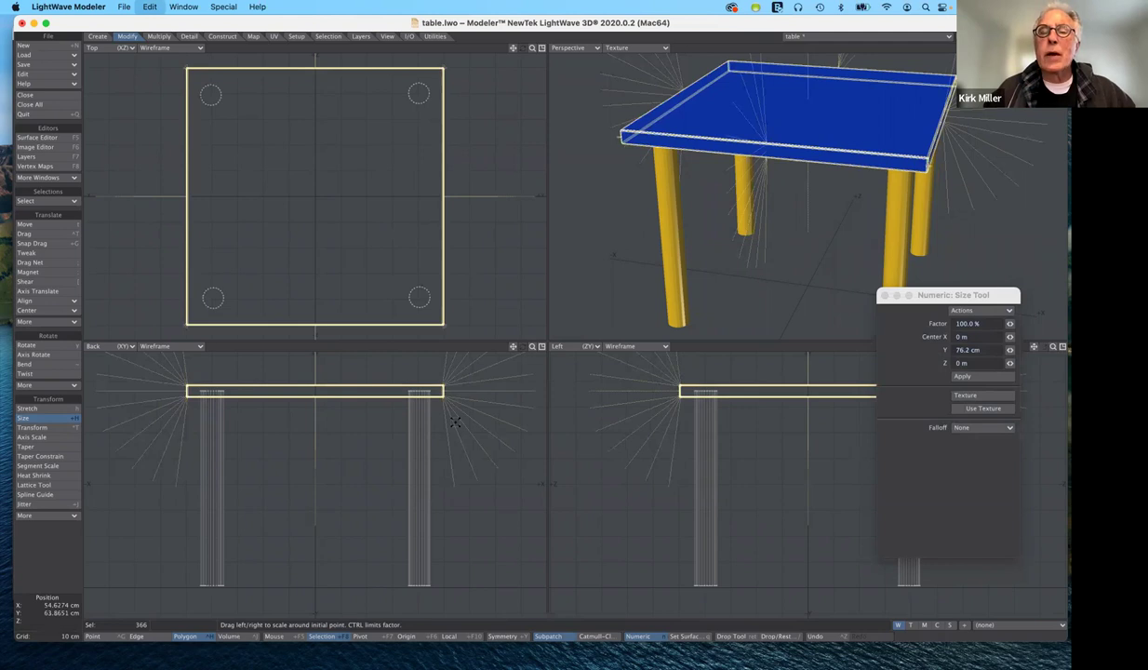
pyautogui.press('super+z')
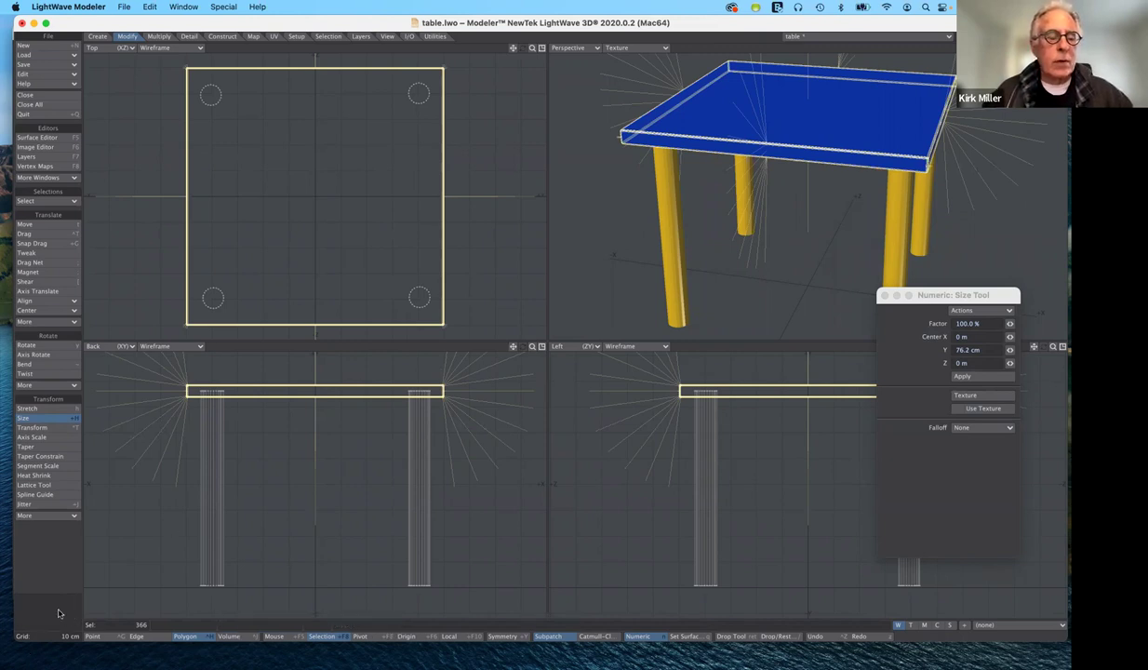
pyautogui.press('t')
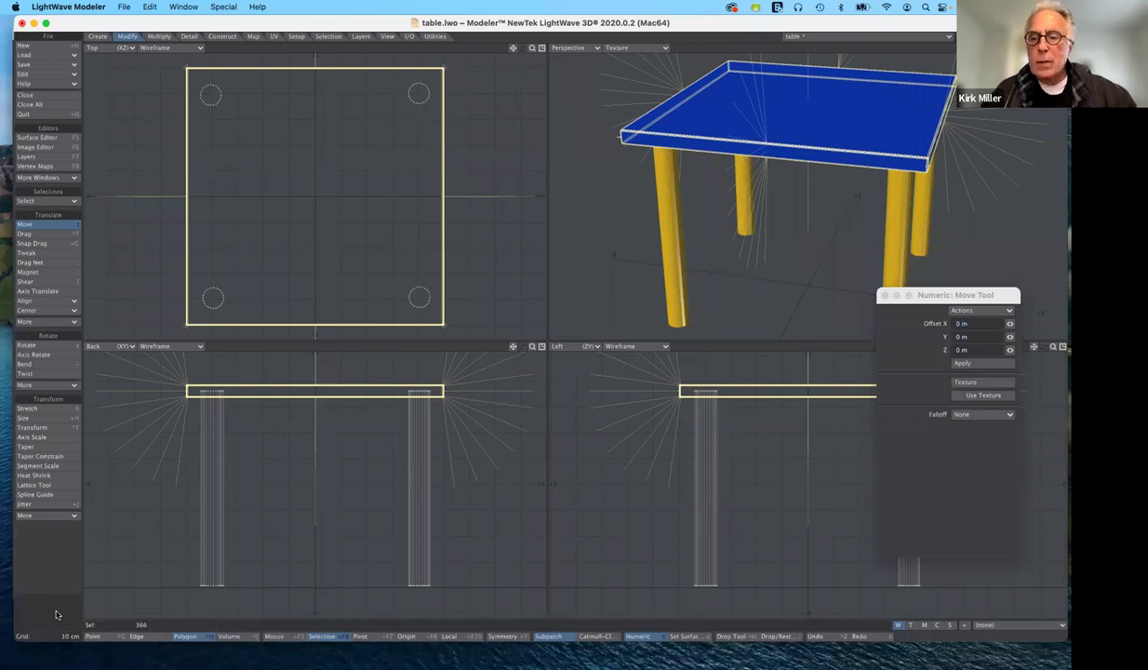
pyautogui.press('Return')
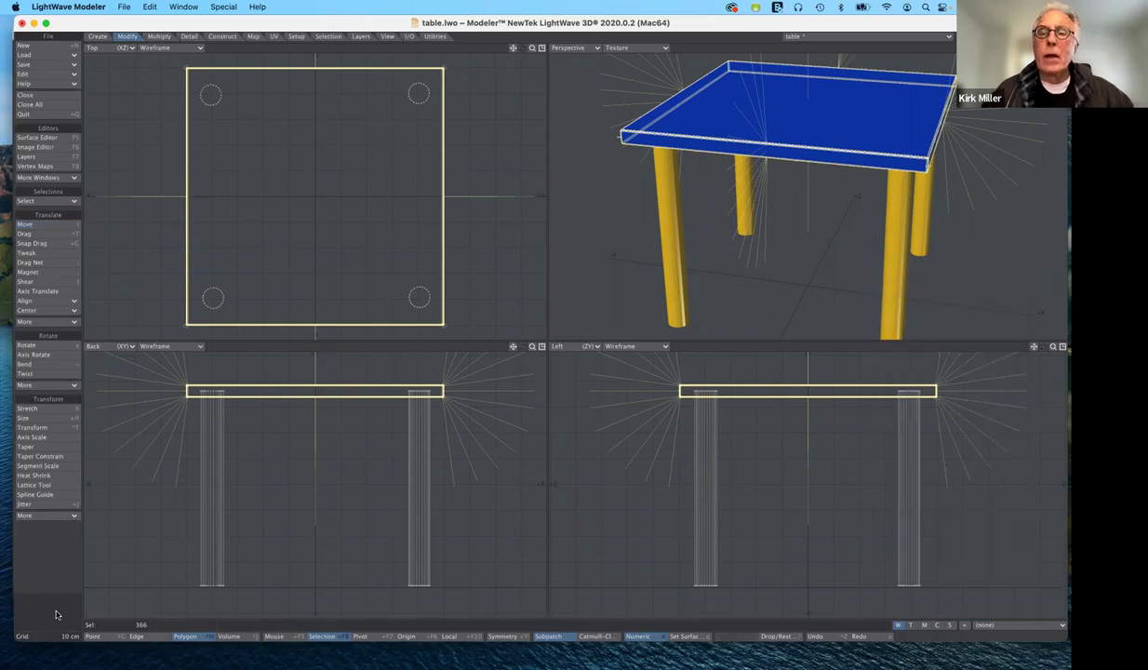
# Step: Clear the polygon selection and assign the existing tableTop surface to the whole table
pyautogui.click(289, 468)
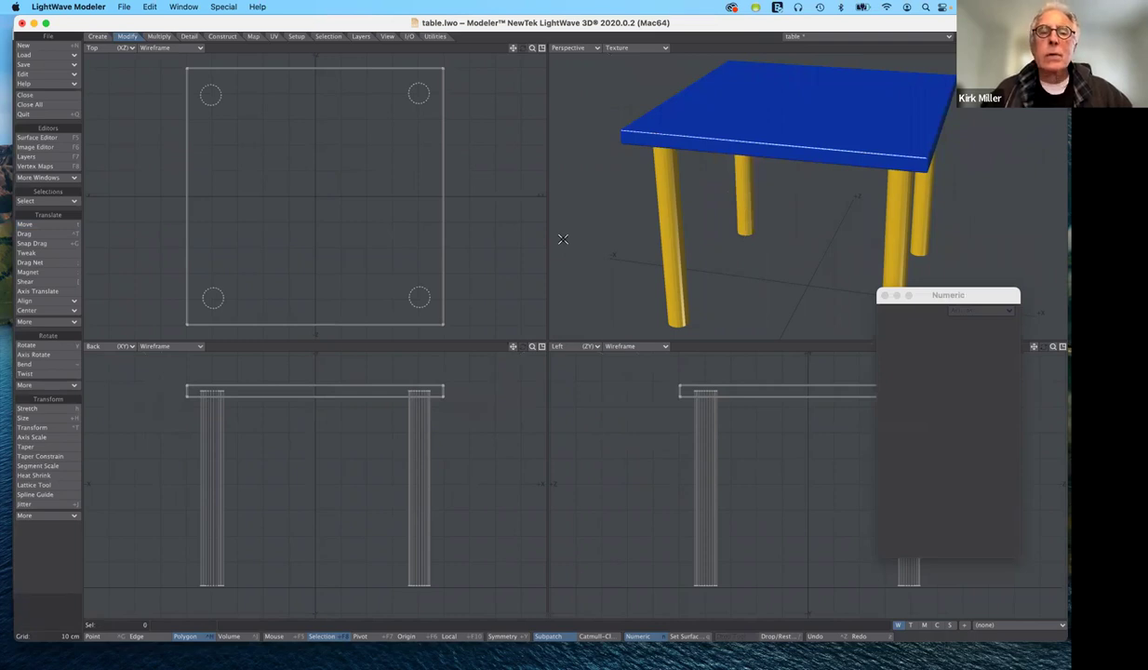
pyautogui.press('q')
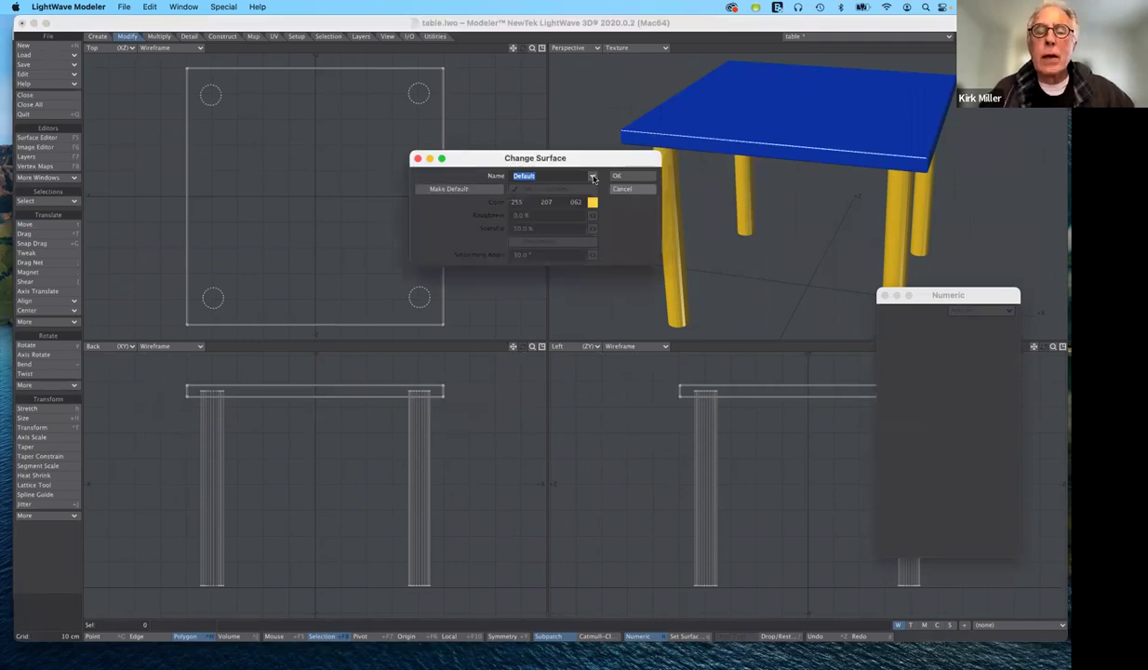
pyautogui.click(592, 178)
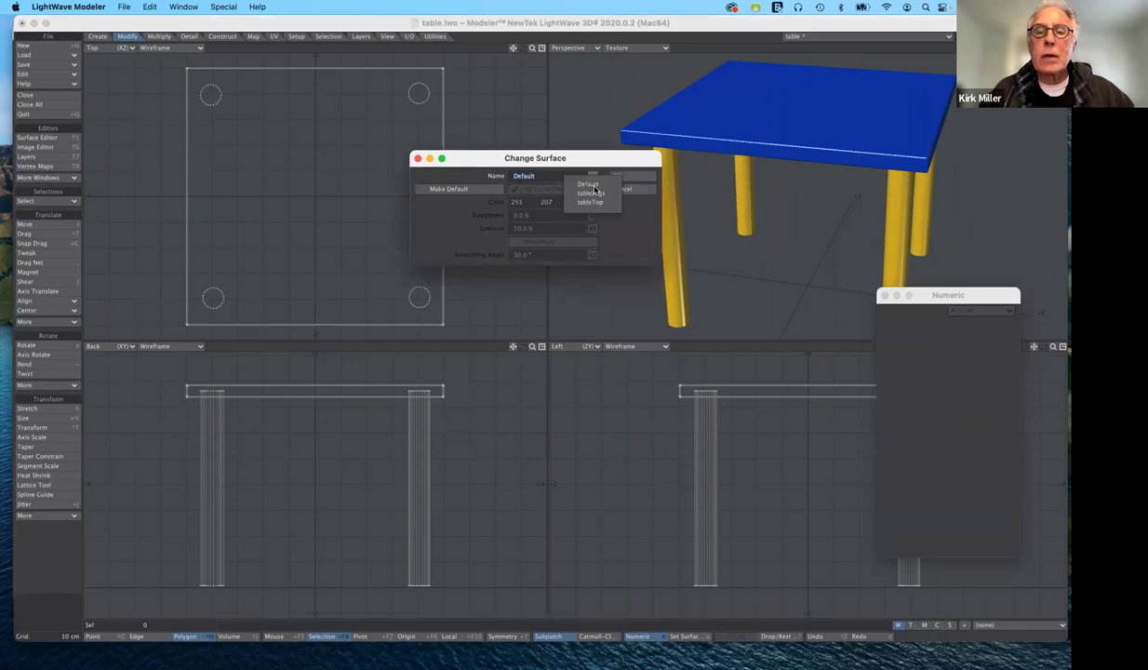
pyautogui.click(616, 175)
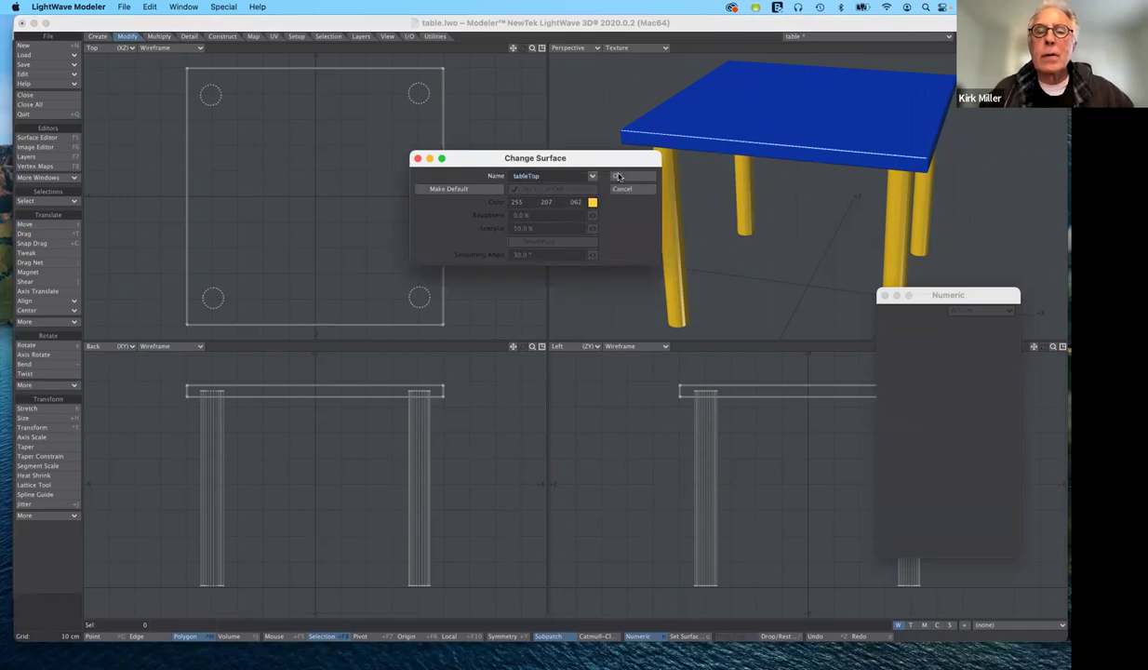
pyautogui.click(619, 176)
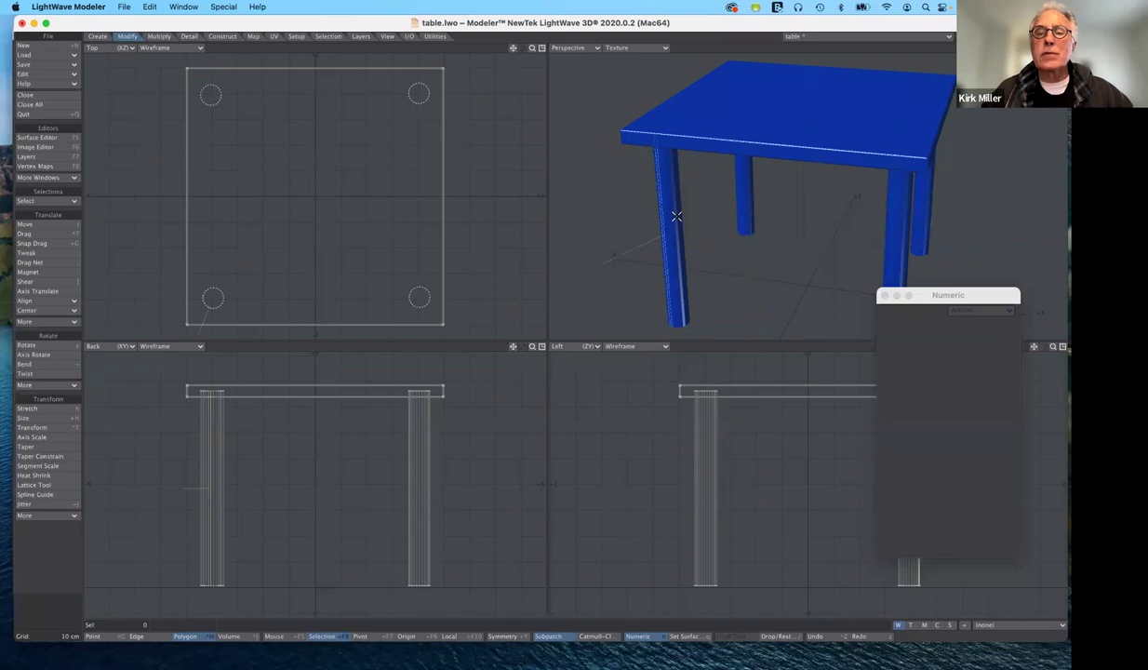
# Step: Pick polygons on each of the four table legs and extend the selection to all connected polygons
pyautogui.click(740, 200)
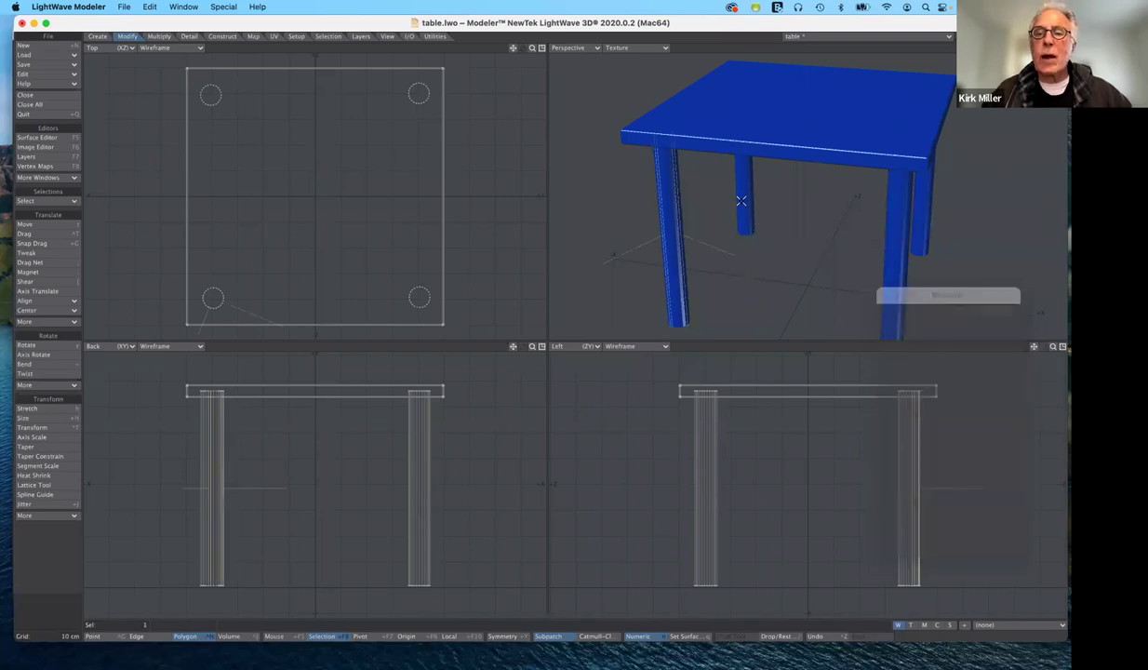
pyautogui.moveTo(741, 201); pyautogui.dragTo(756, 203)
pyautogui.keyDown('shift'); pyautogui.click(755, 202); pyautogui.keyUp('shift')
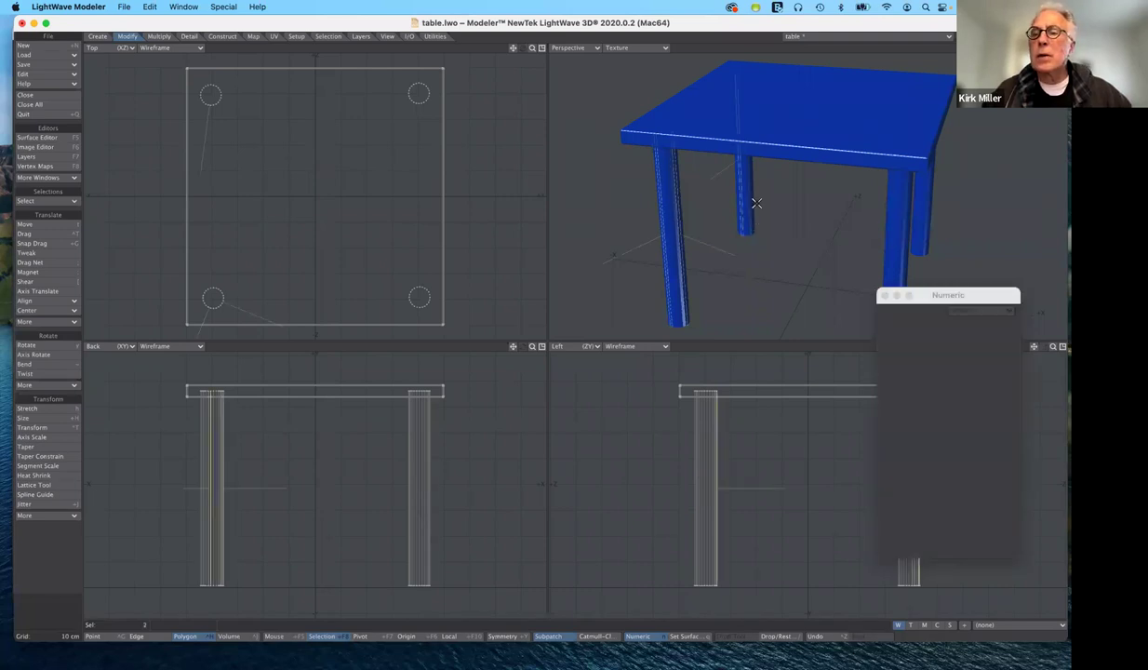
pyautogui.keyDown('shift'); pyautogui.click(899, 238); pyautogui.keyUp('shift')
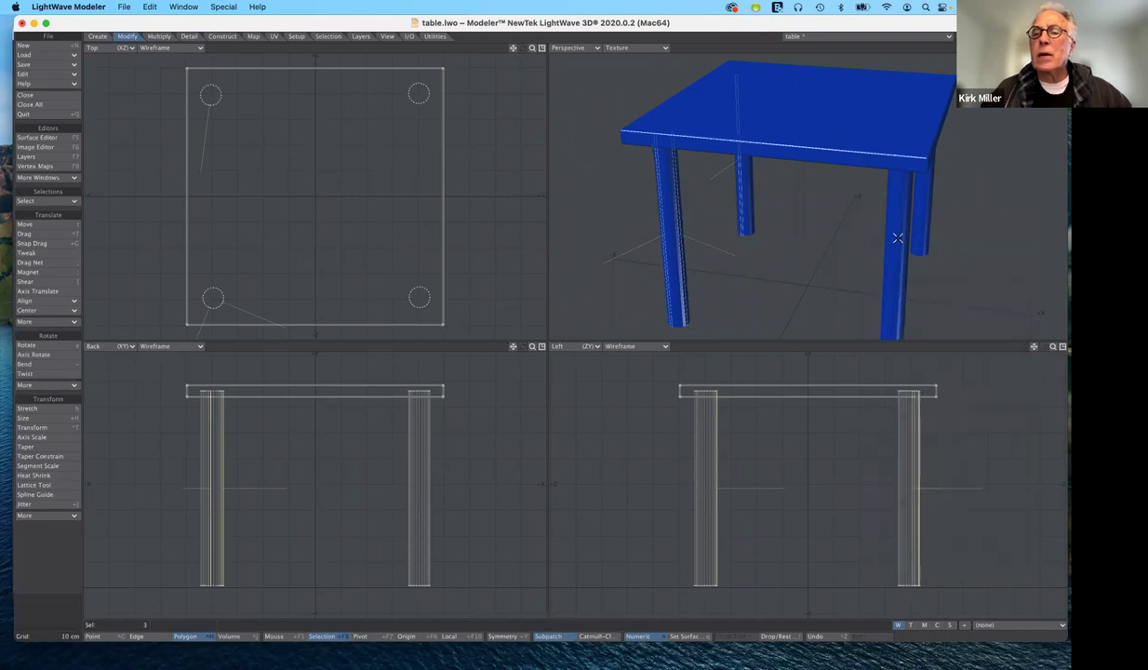
pyautogui.keyDown('shift'); pyautogui.click(890, 255); pyautogui.keyUp('shift')
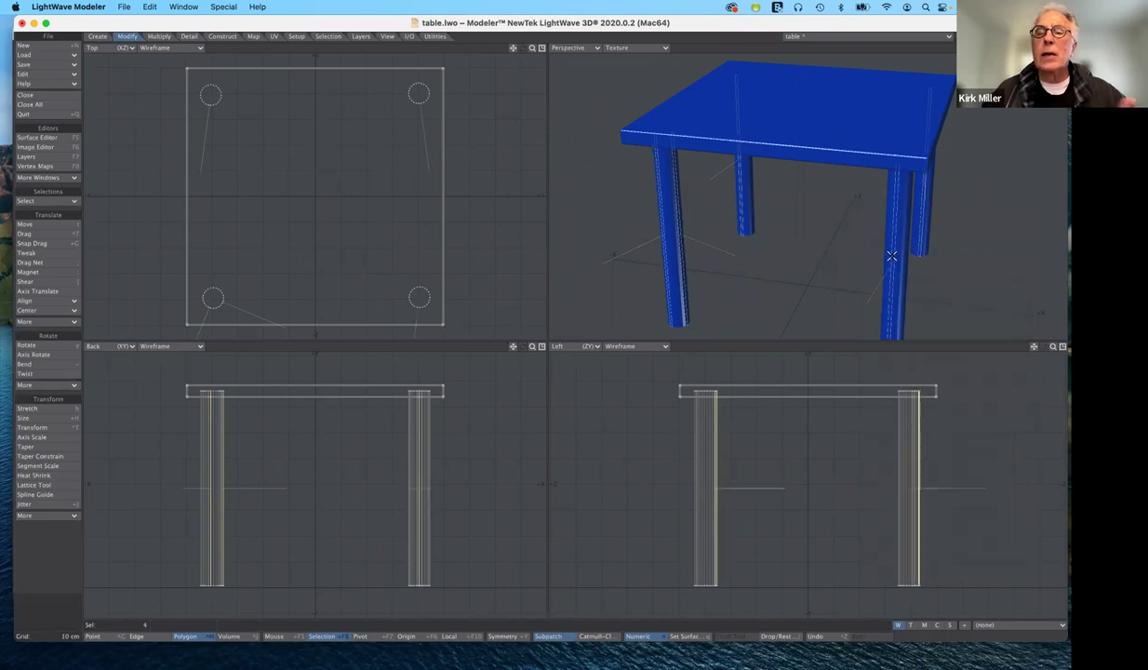
pyautogui.click(668, 245)
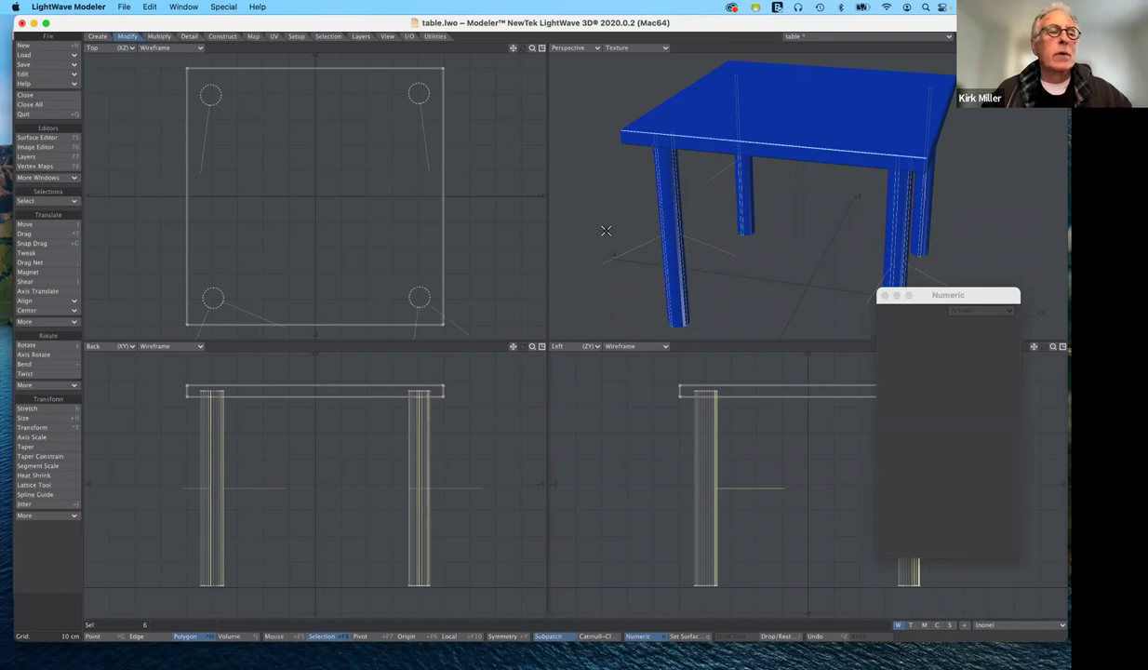
pyautogui.click(46, 202)
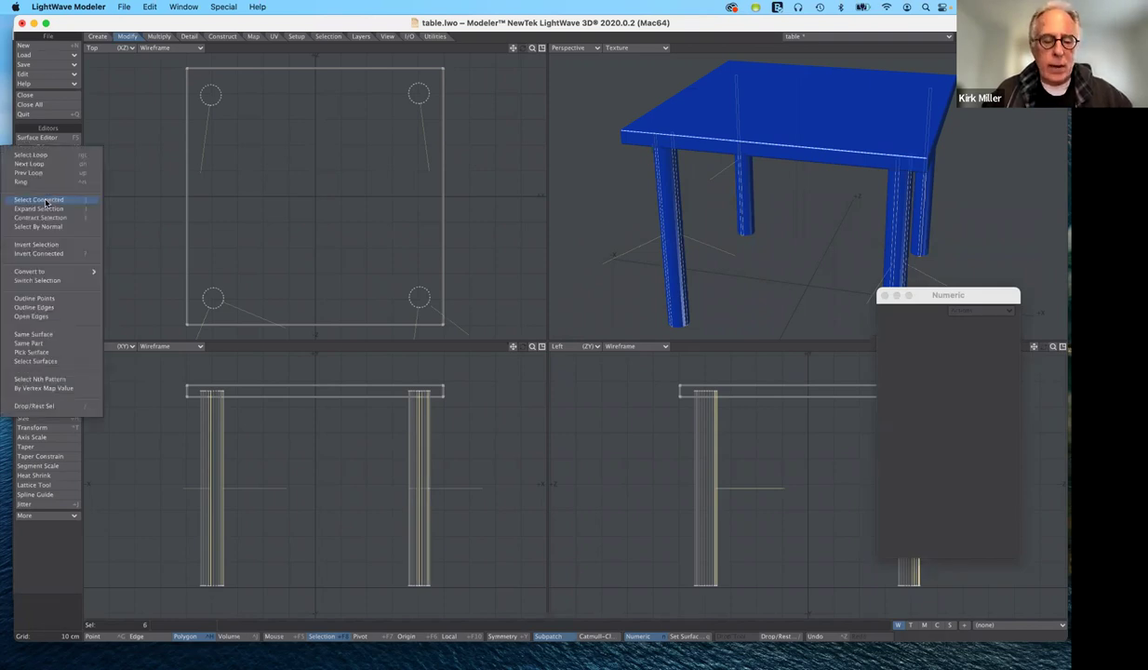
pyautogui.click(46, 202)
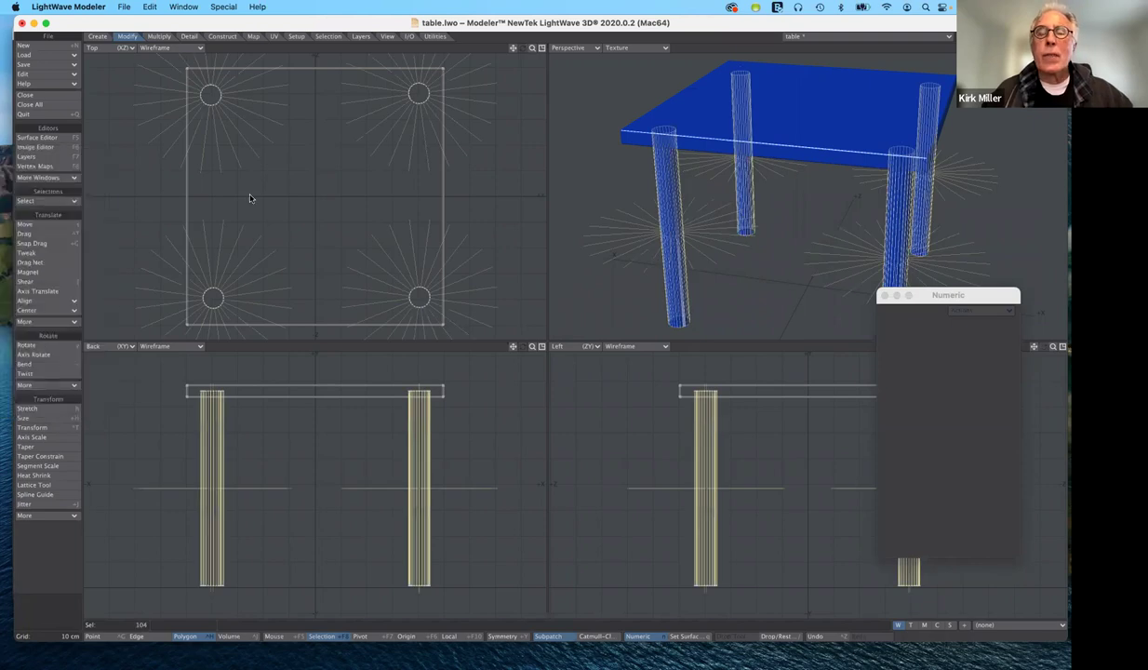
# Step: Assign the existing tableLegs surface to the selected legs and clear the selection
pyautogui.press('q')
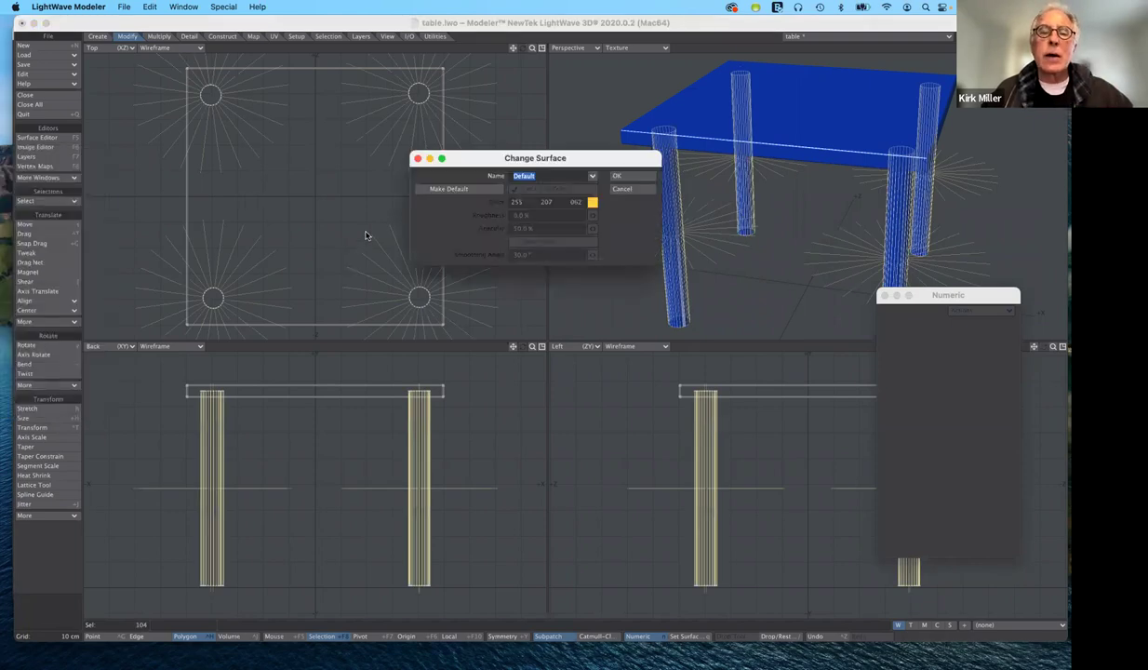
pyautogui.click(592, 178)
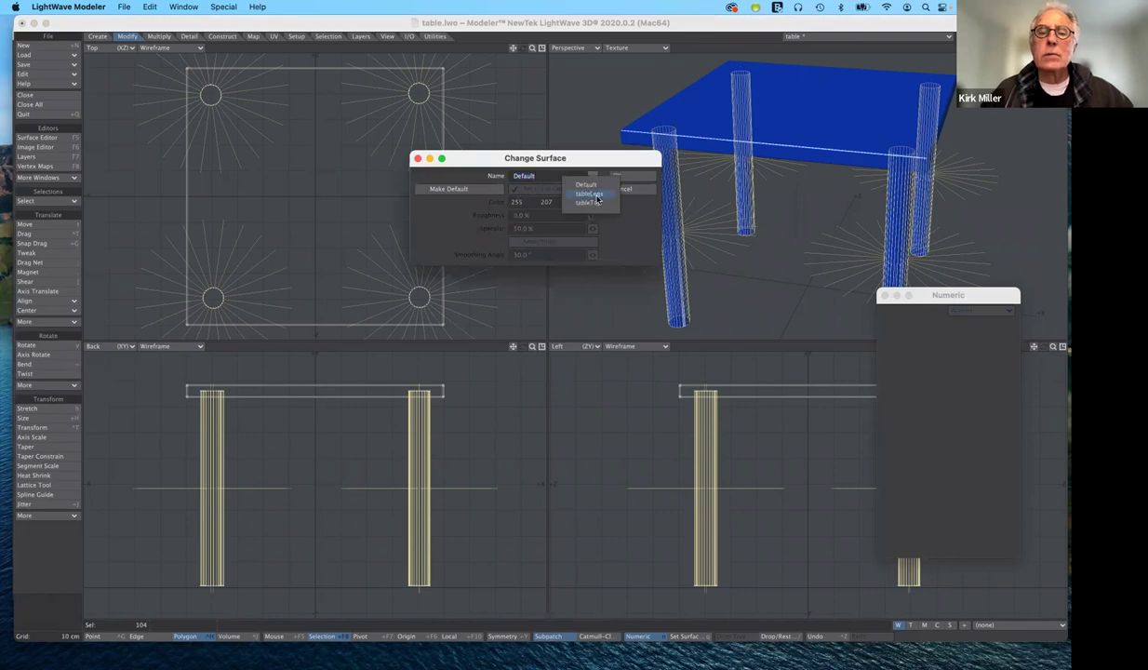
pyautogui.click(598, 199)
pyautogui.click(618, 175)
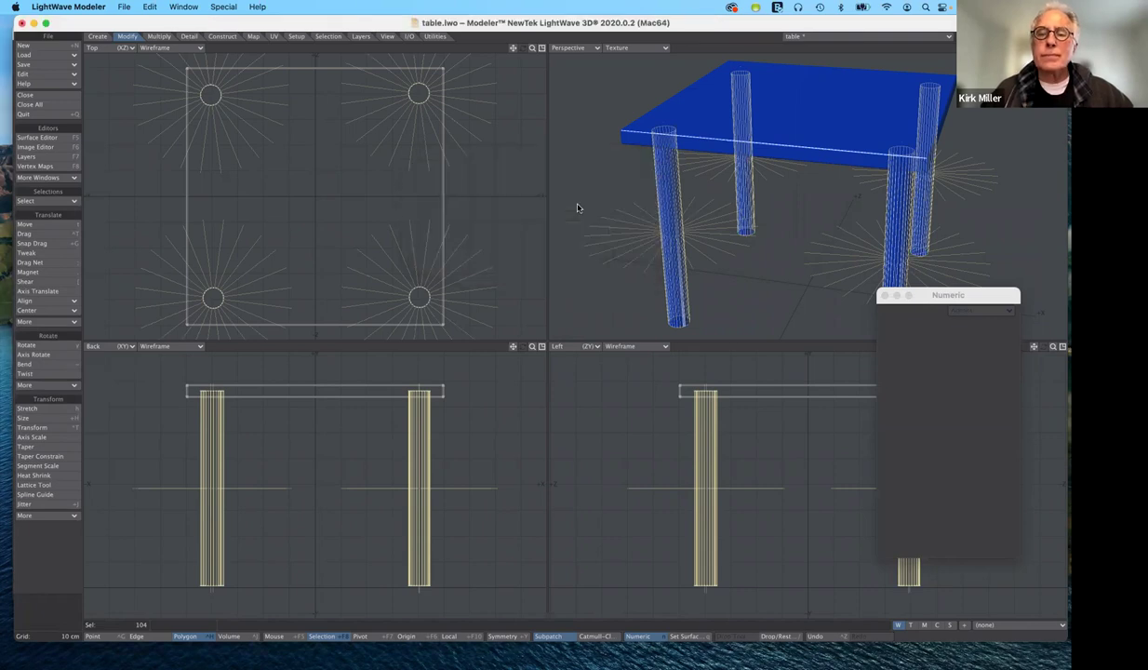
pyautogui.click(51, 610)
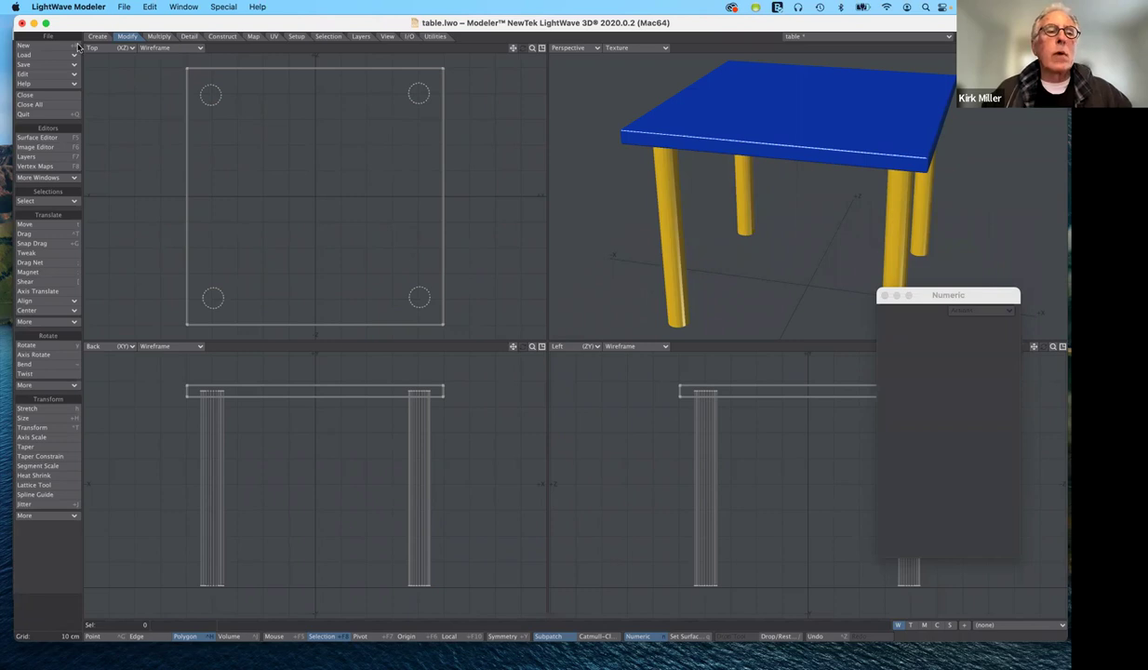
# Step: Switch to the empty second layer with the table displayed as the background layer, and bring up the primitive creation tools
pyautogui.hotkey('shift', 'j')
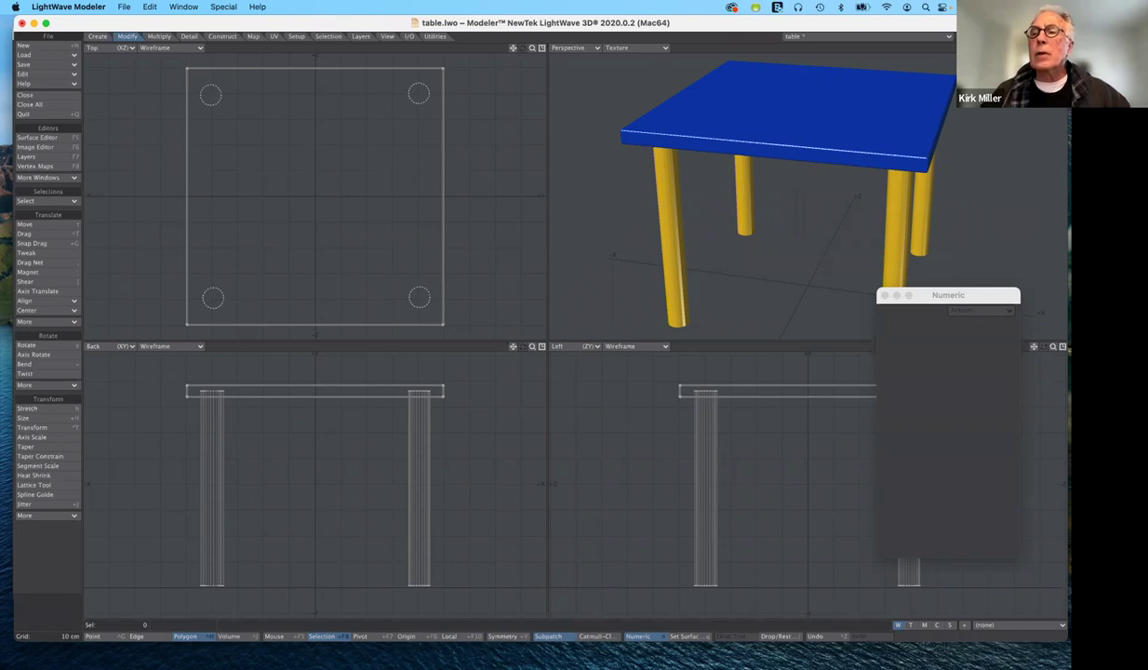
pyautogui.press('2')
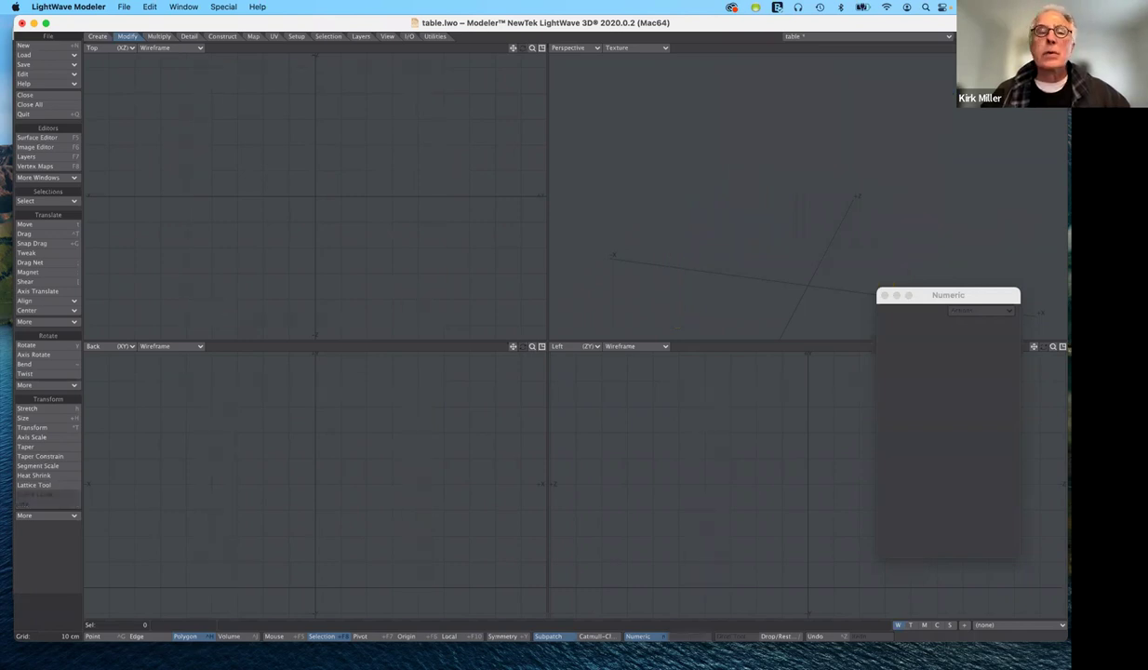
pyautogui.press('super+z')
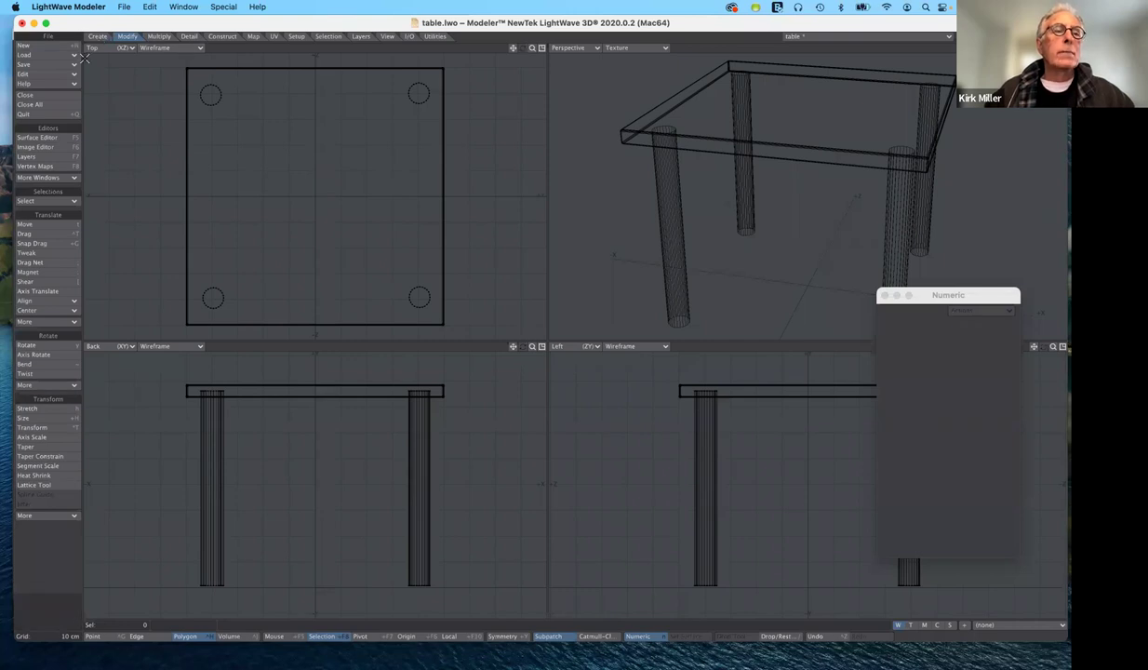
pyautogui.click(53, 159)
pyautogui.hotkey('shift', 'c')
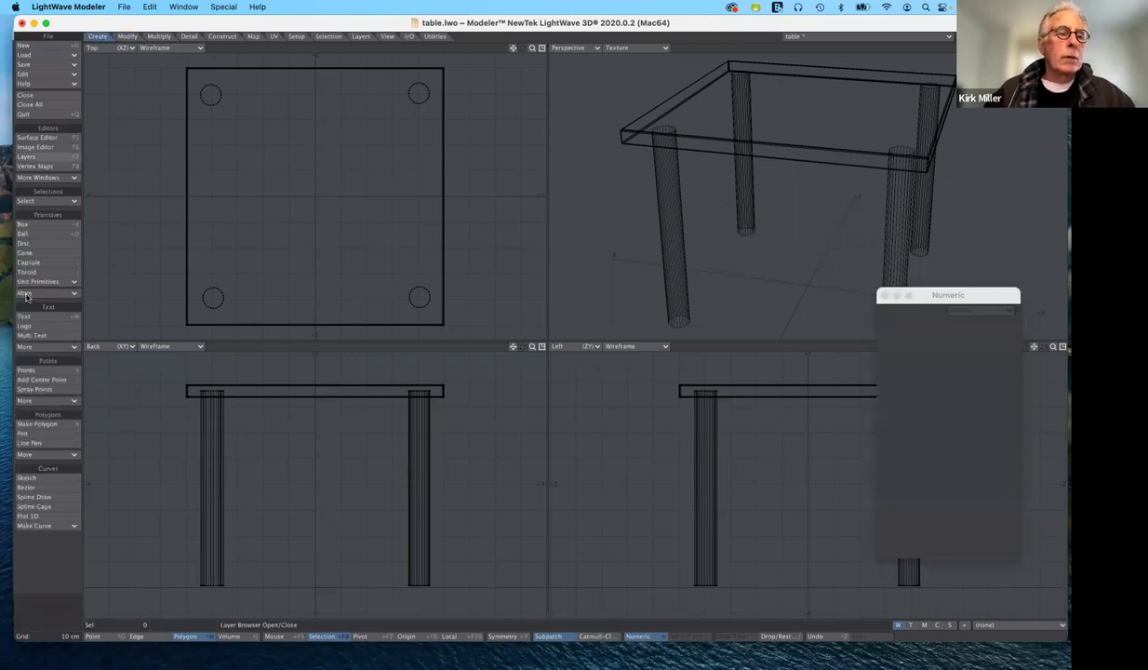
# Step: Draw an upright ellipsoid with the Ball tool at the table's center, with radii of about 15.2, 28.6 and 15.6 cm
pyautogui.click(46, 235)
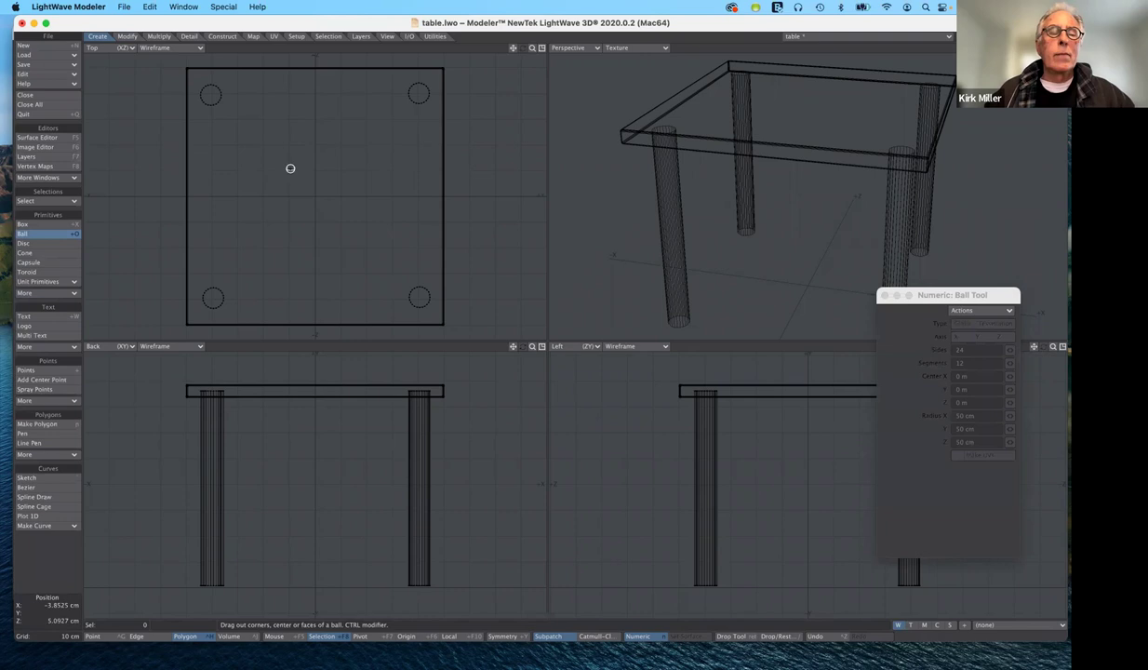
pyautogui.moveTo(284, 158); pyautogui.dragTo(313, 193)
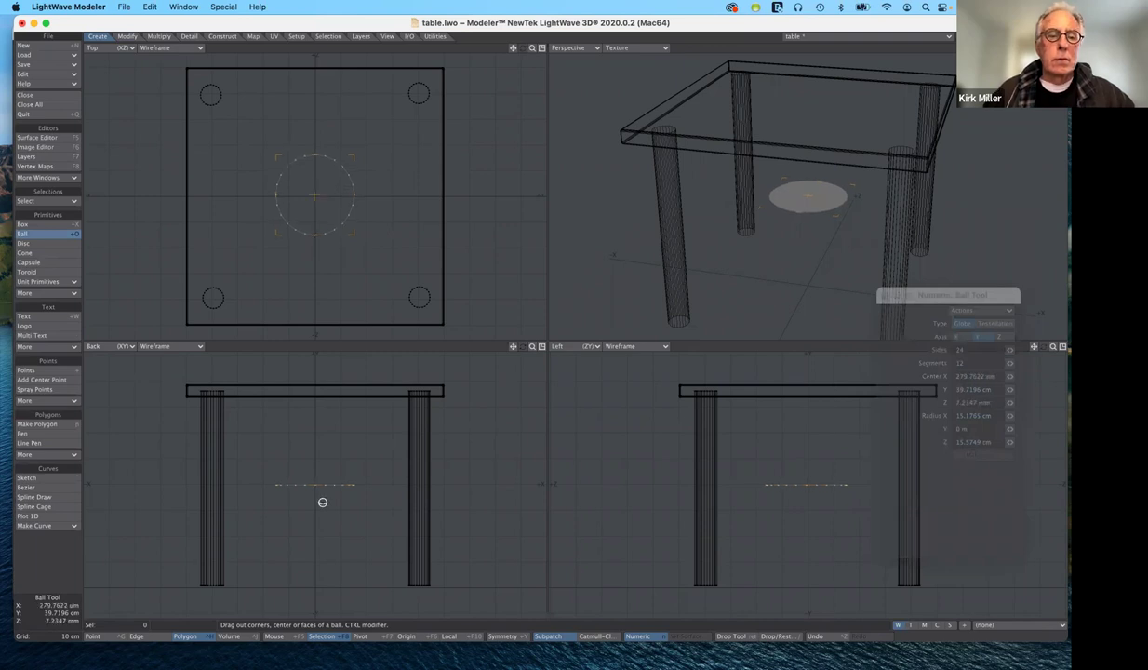
pyautogui.moveTo(318, 480); pyautogui.dragTo(320, 355)
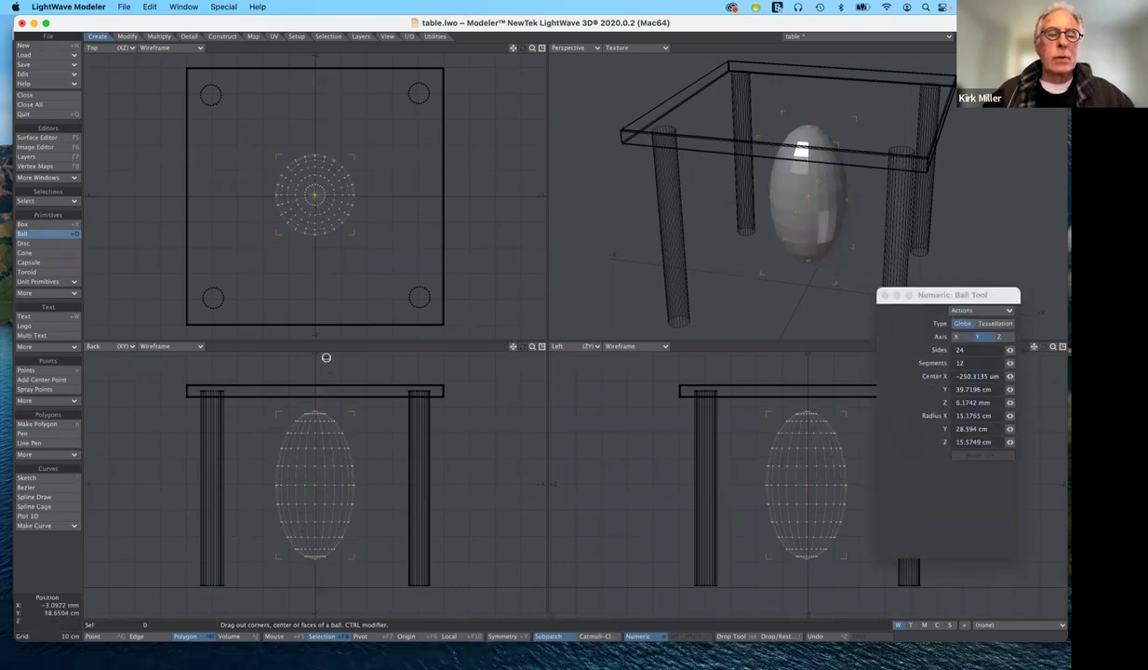
# Step: Raise the ball onto the tabletop, with its center at about Y 1.07 m, and finish the Ball tool
pyautogui.click(325, 357)
pyautogui.moveTo(321, 327); pyautogui.dragTo(315, 309)
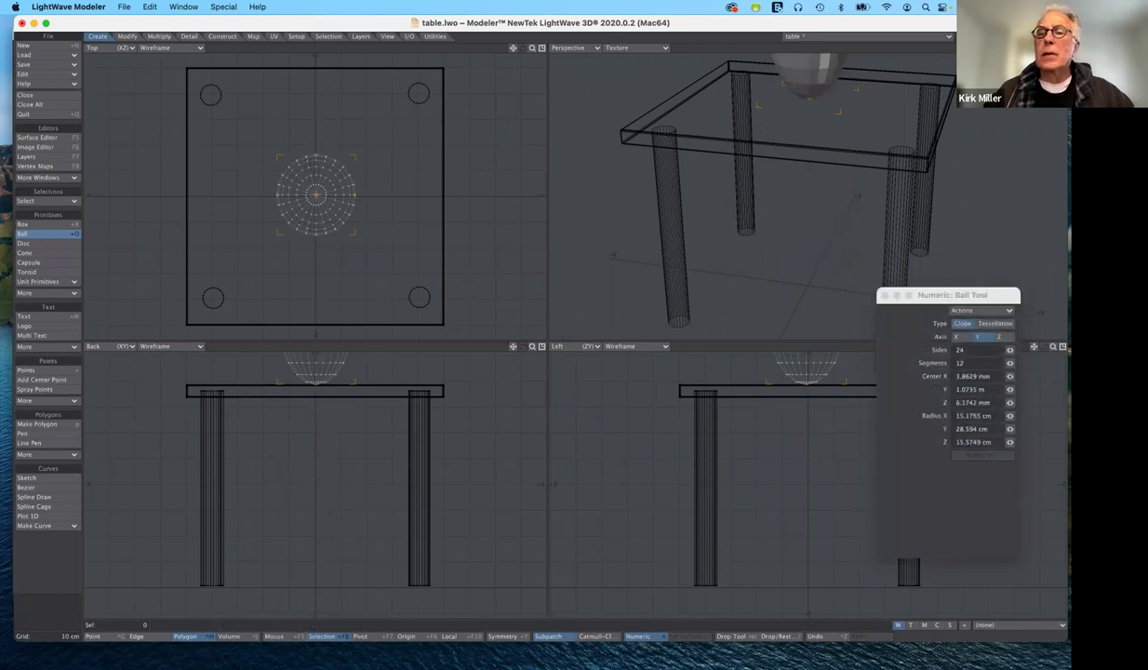
pyautogui.moveTo(1033, 47); pyautogui.dragTo(1029, 167)
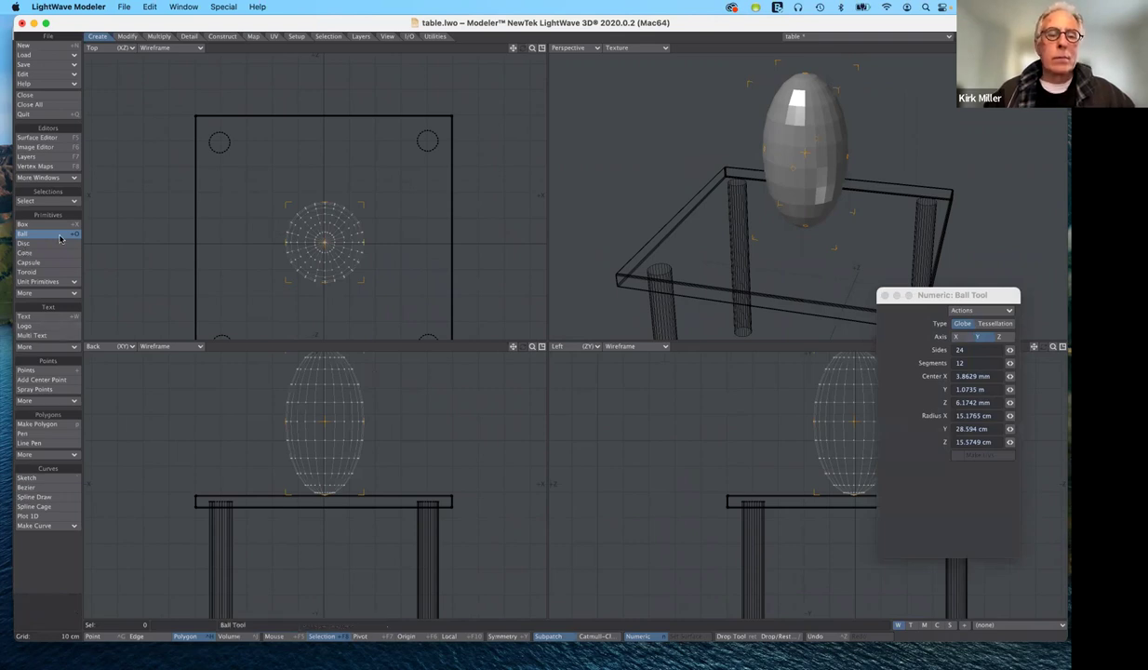
pyautogui.press('Return')
pyautogui.press('space')
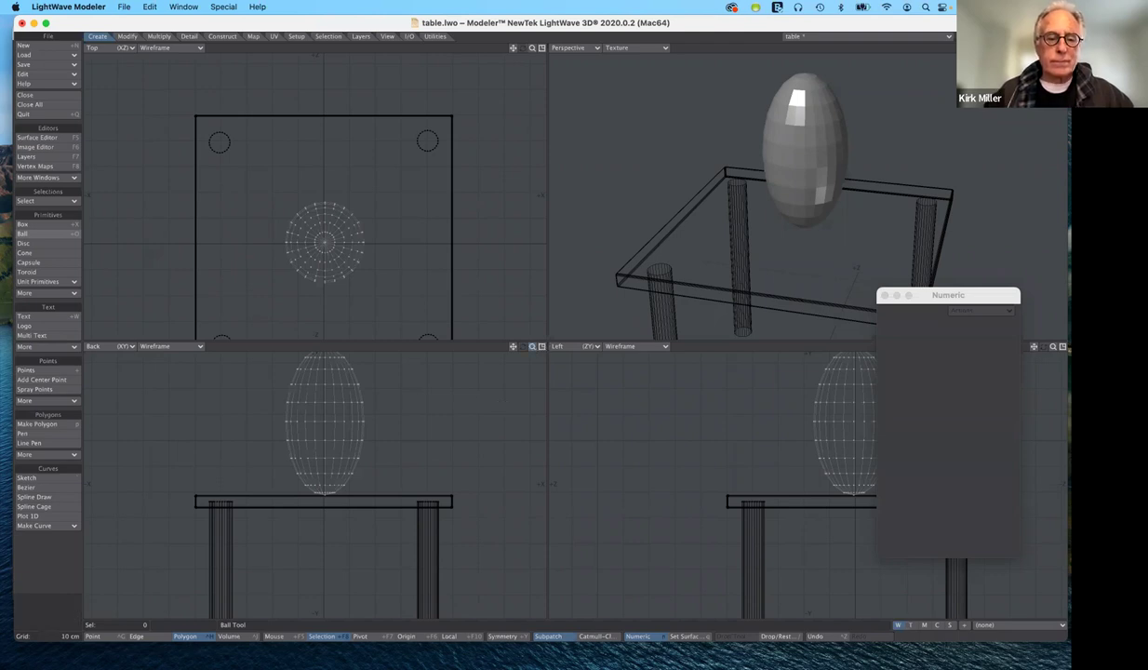
# Step: Move the ball about -4.9 mm along X to center it over the table
pyautogui.moveTo(532, 346); pyautogui.dragTo(576, 346)
pyautogui.scroll(4, 420, 374)
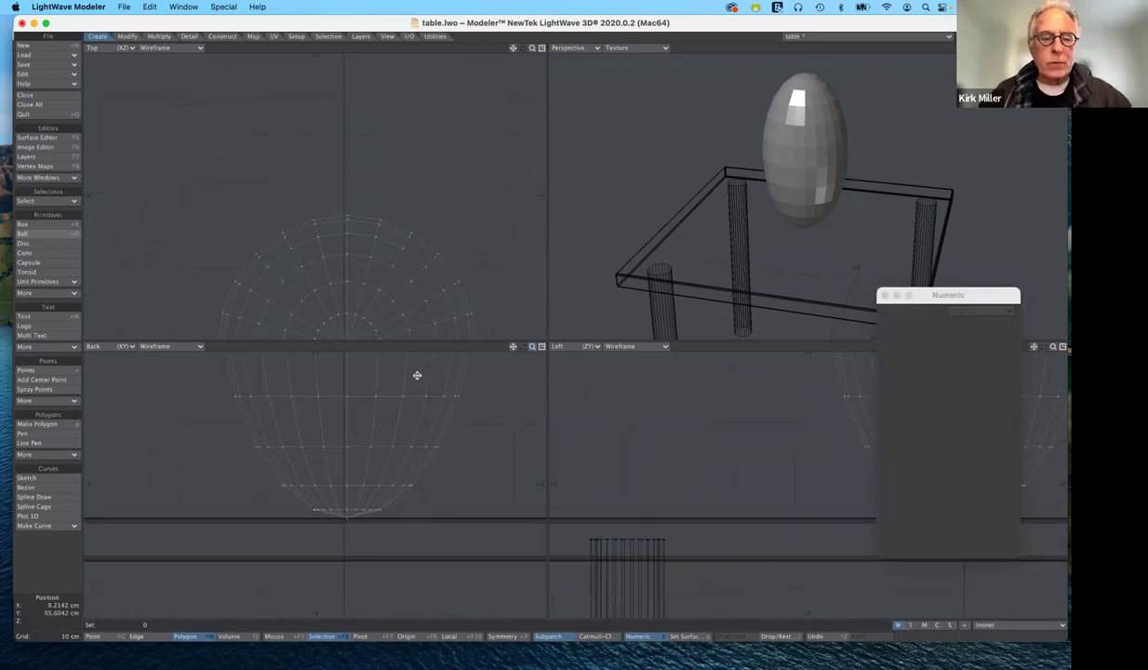
pyautogui.press('t')
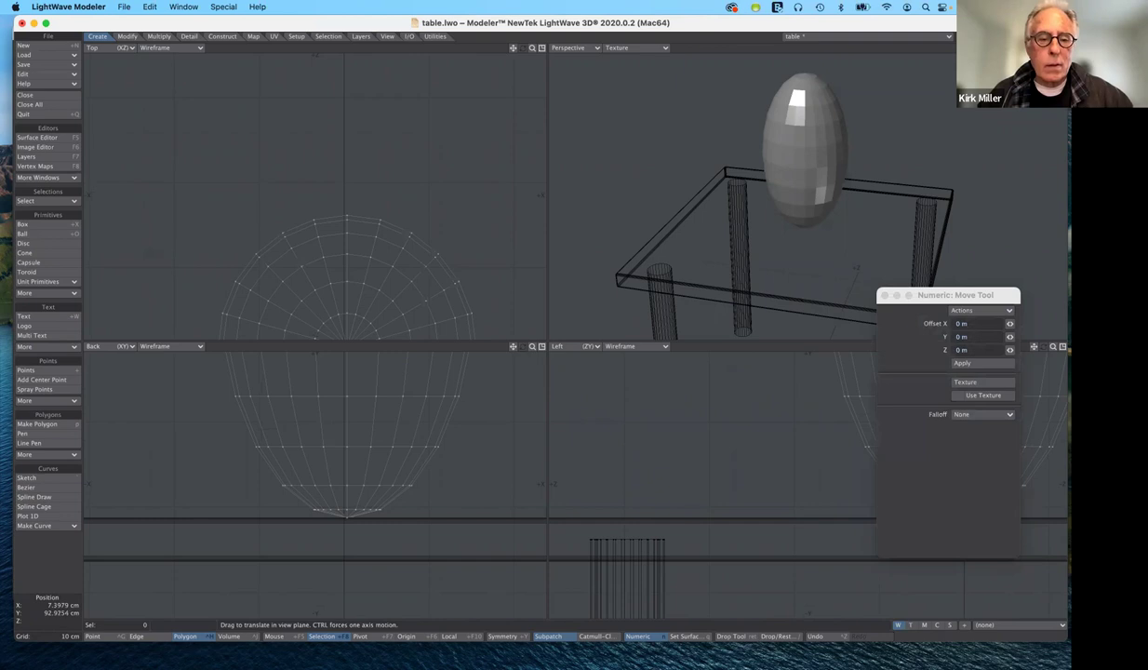
pyautogui.moveTo(406, 397); pyautogui.dragTo(403, 397)
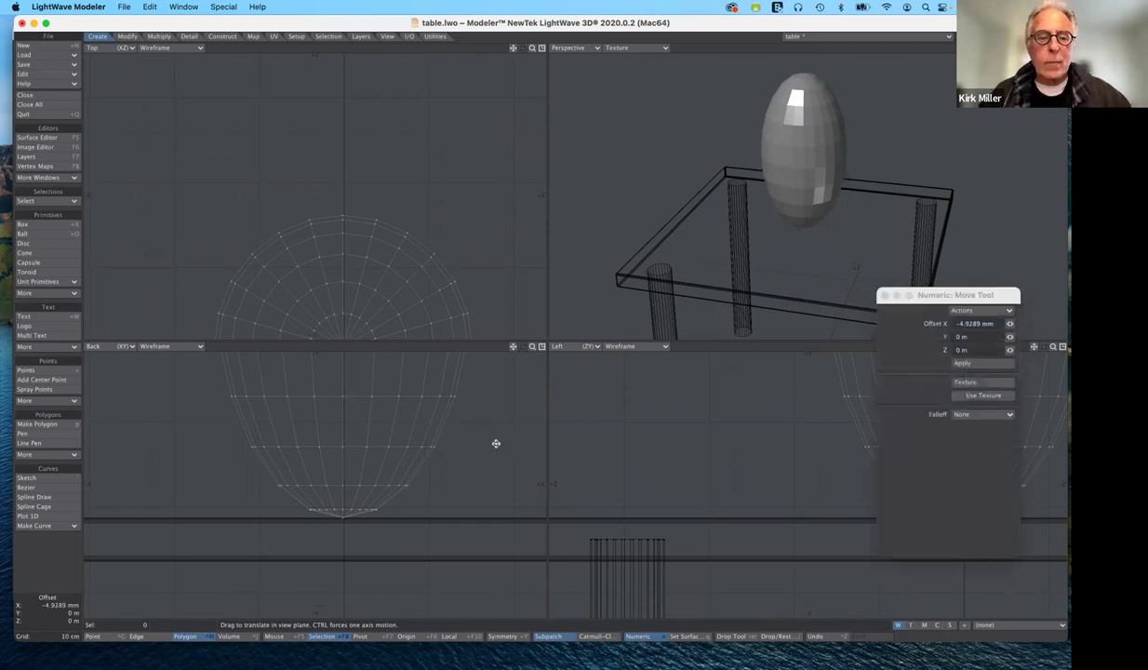
pyautogui.press('space')
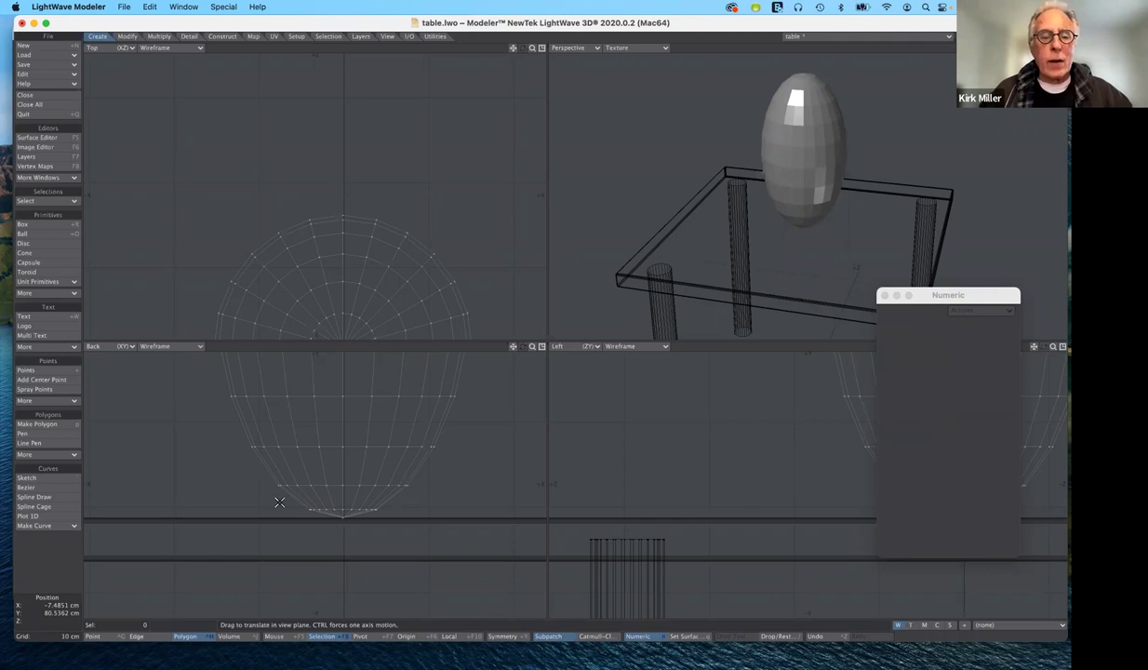
# Step: Lasso-select the lowest ring of polygons at the ball's bottom tip, delete it, and inspect the opening from below
pyautogui.moveTo(304, 498)
pyautogui.mouseDown(button='right')
pyautogui.moveTo(306, 526)
pyautogui.moveTo(281, 498)
pyautogui.mouseUp(button='right')
pyautogui.moveTo(282, 498); pyautogui.dragTo(303, 542)
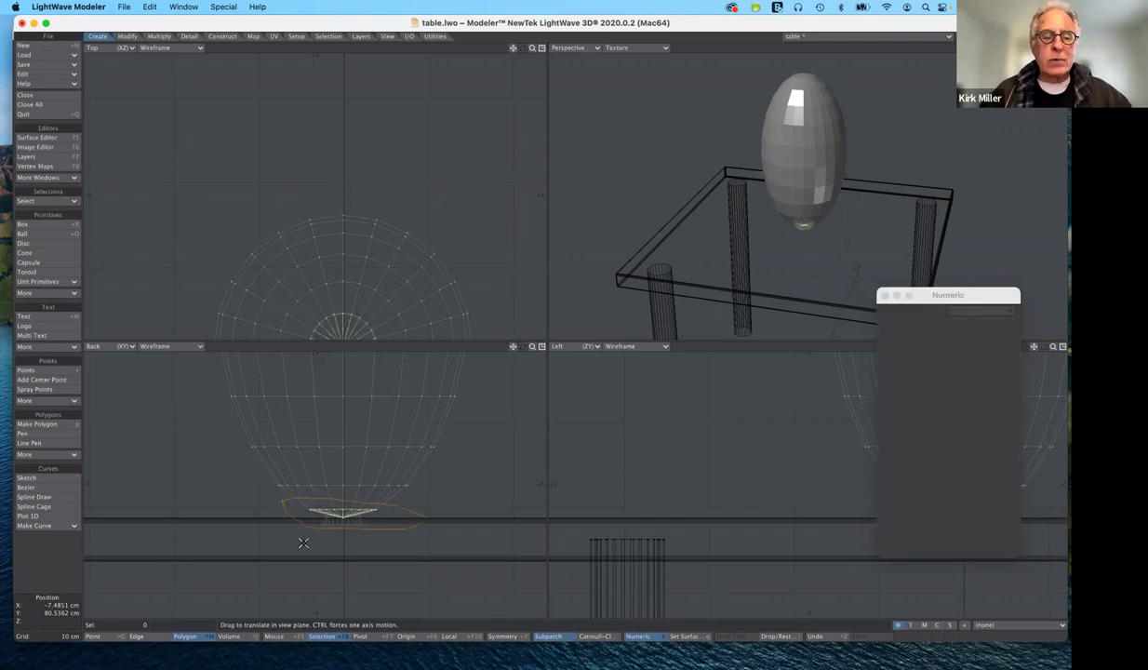
pyautogui.moveTo(303, 542); pyautogui.dragTo(303, 542, button='right')
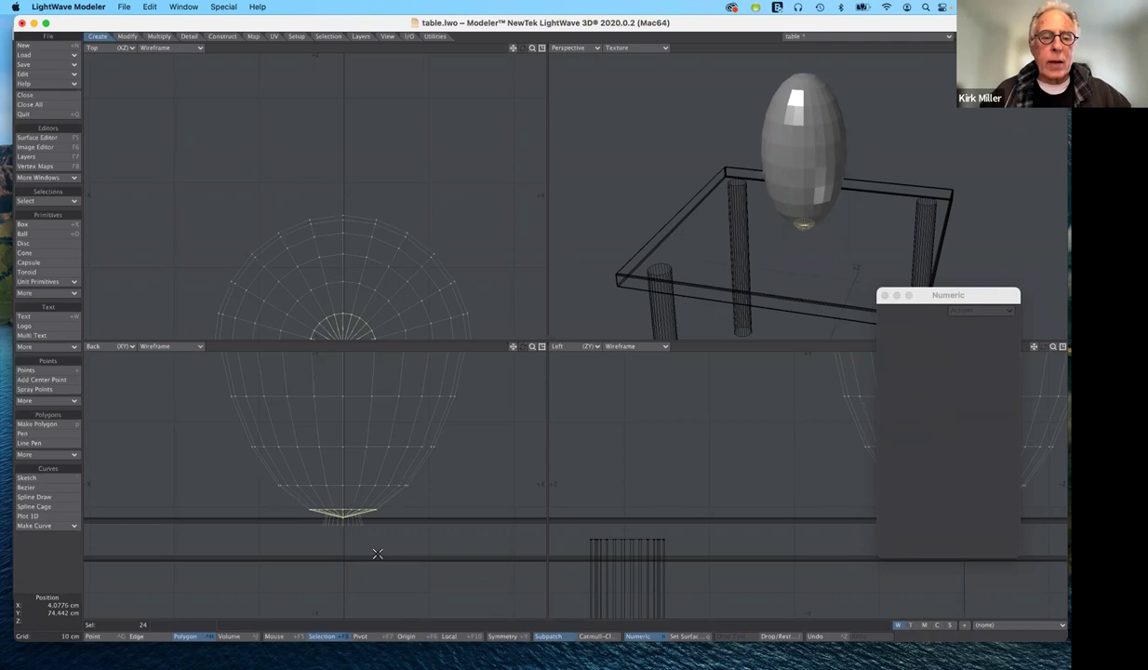
pyautogui.press('Delete')
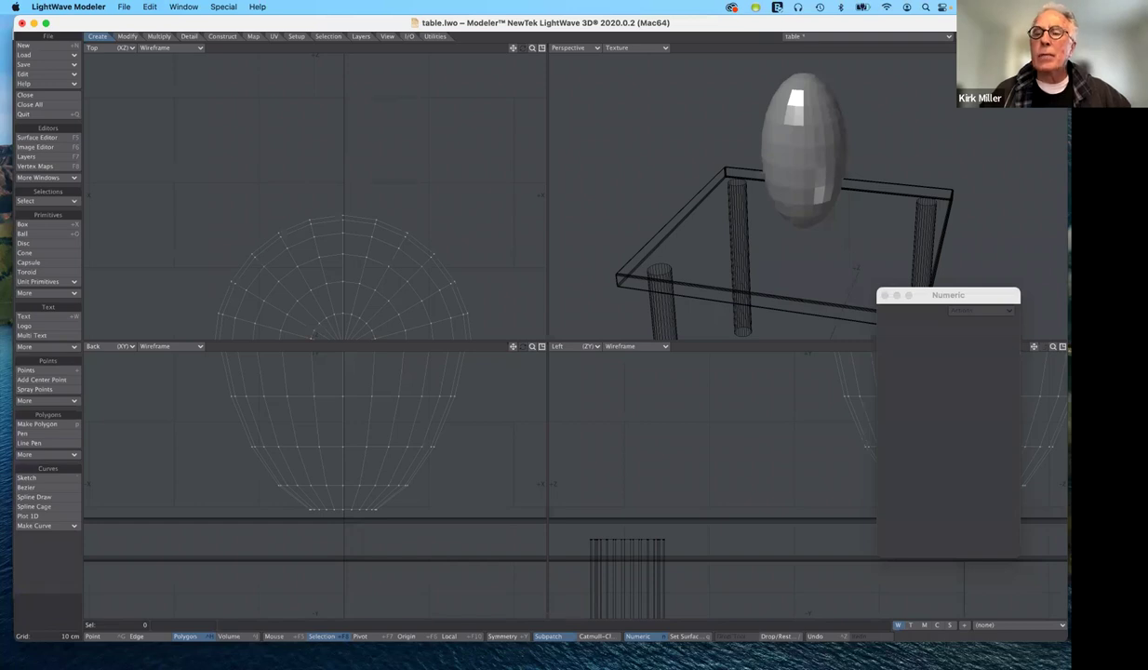
pyautogui.press('n')
pyautogui.scroll(1, 807, 197)
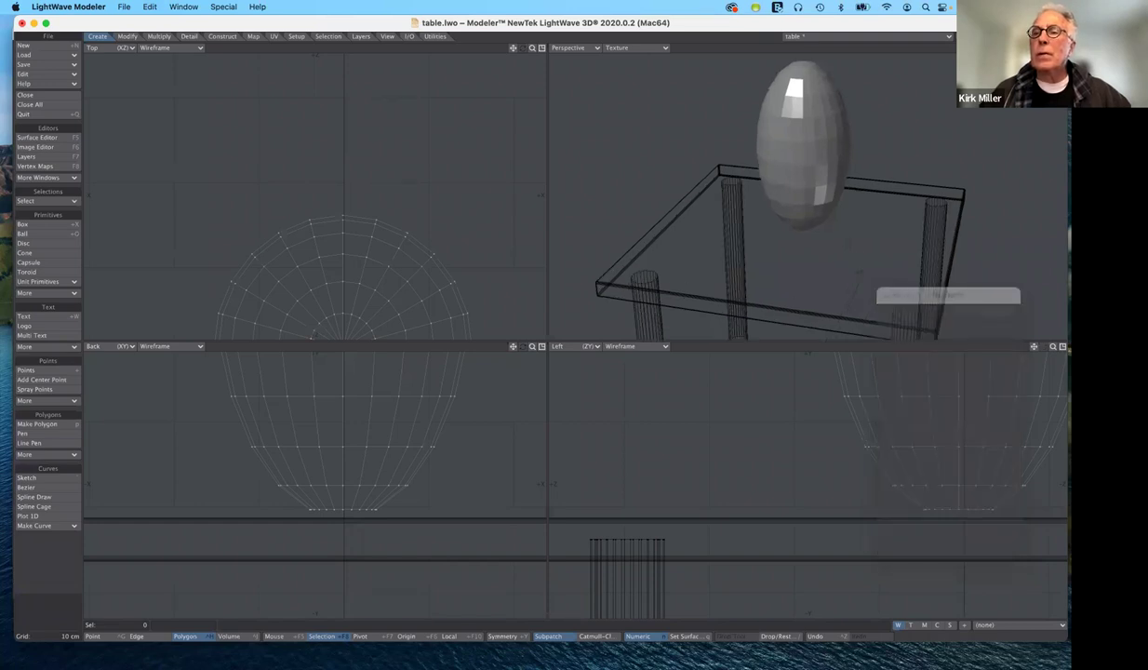
pyautogui.scroll(-1, 807, 197)
pyautogui.keyDown('alt'); pyautogui.moveTo(807, 197); pyautogui.dragTo(807, 112); pyautogui.keyUp('alt')
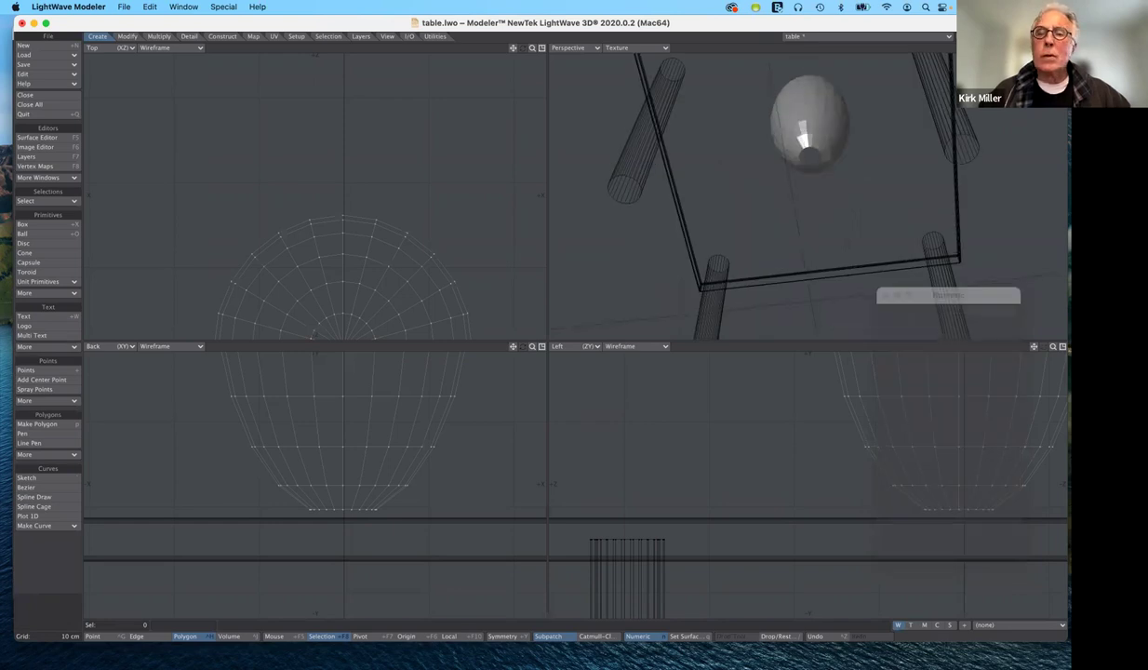
# Step: Lasso-select the ring of points around the opening at the ball's bottom in point selection mode
pyautogui.keyDown('alt'); pyautogui.moveTo(807, 198); pyautogui.dragTo(807, 232); pyautogui.keyUp('alt')
pyautogui.press('Up')
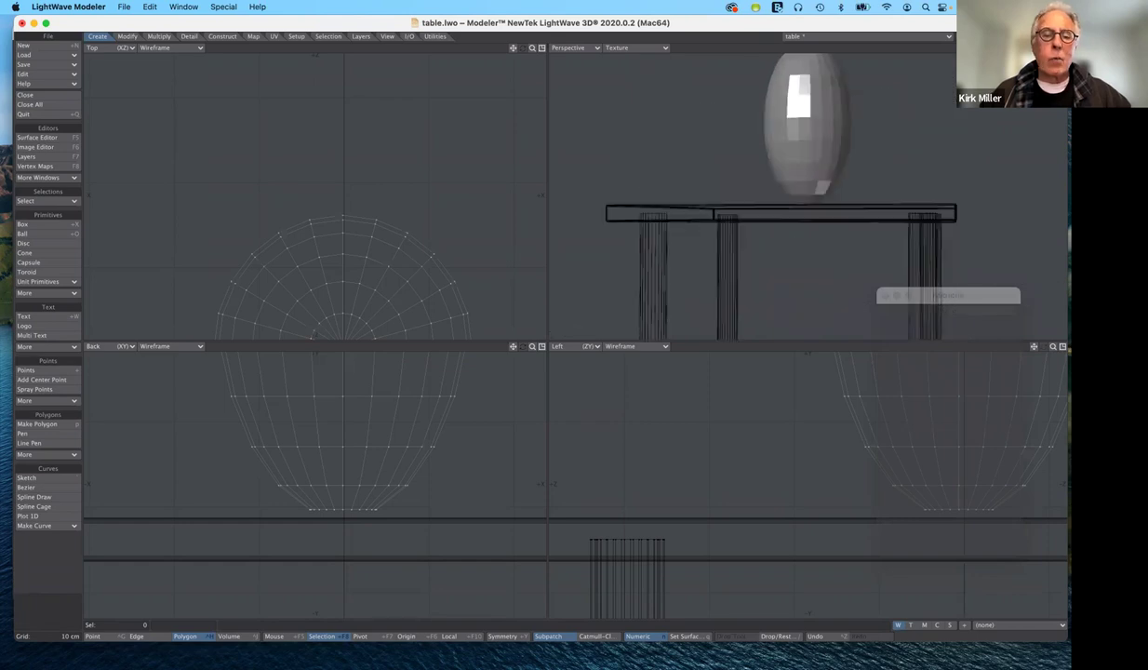
pyautogui.keyDown('alt'); pyautogui.moveTo(581, 252); pyautogui.dragTo(581, 260); pyautogui.keyUp('alt')
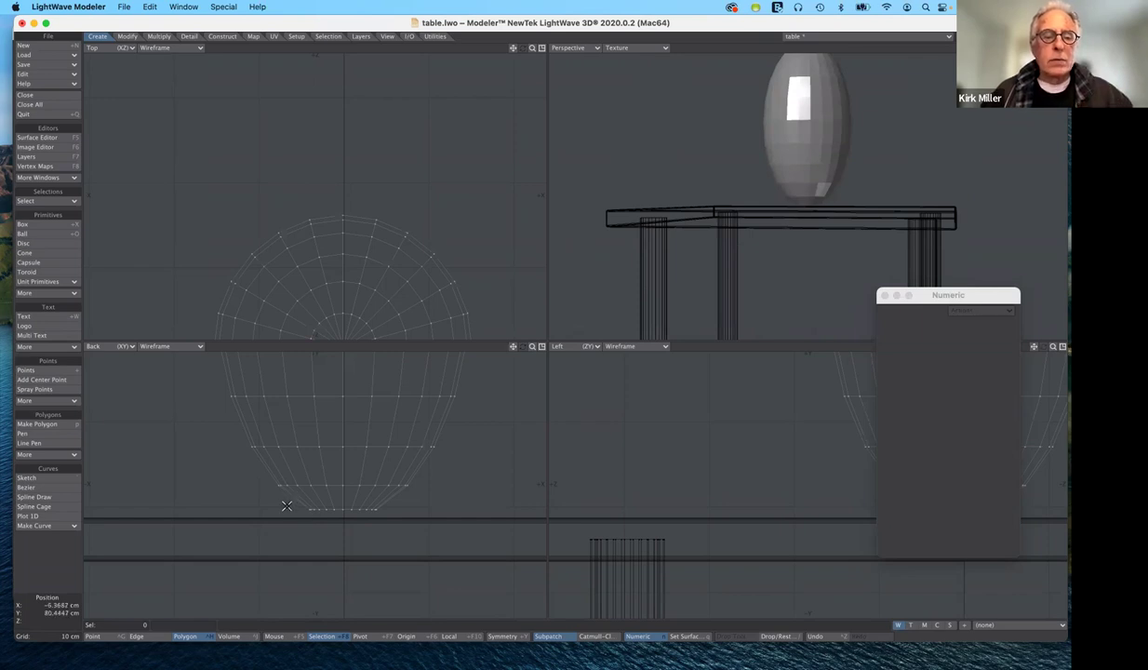
pyautogui.click(95, 636)
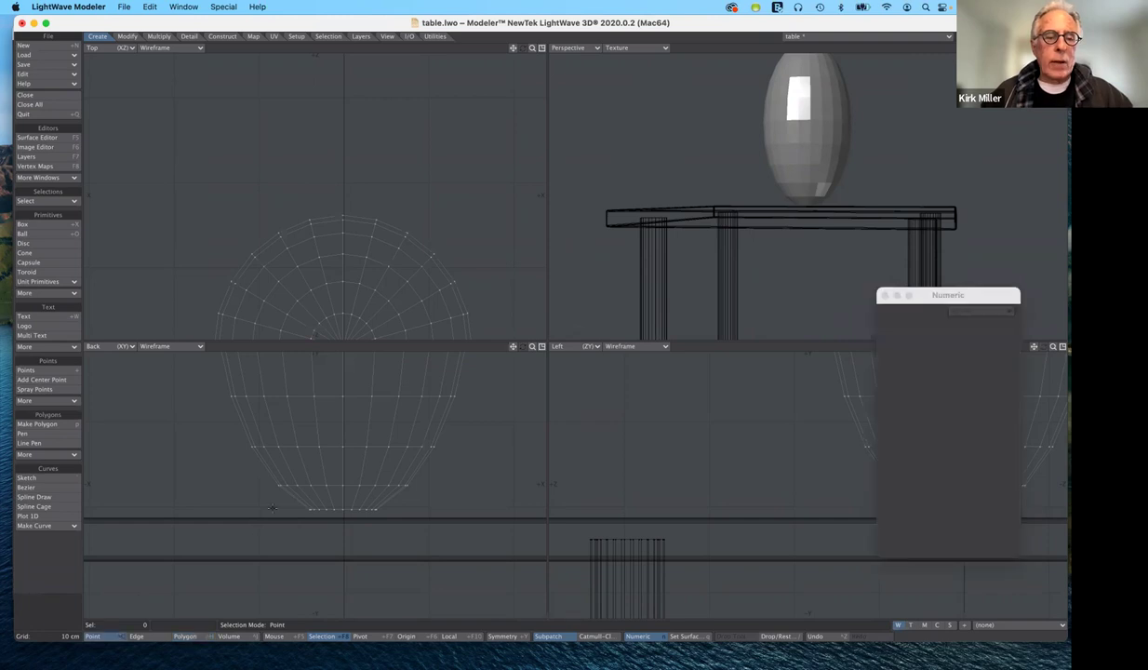
pyautogui.moveTo(384, 529); pyautogui.dragTo(383, 503, button='right')
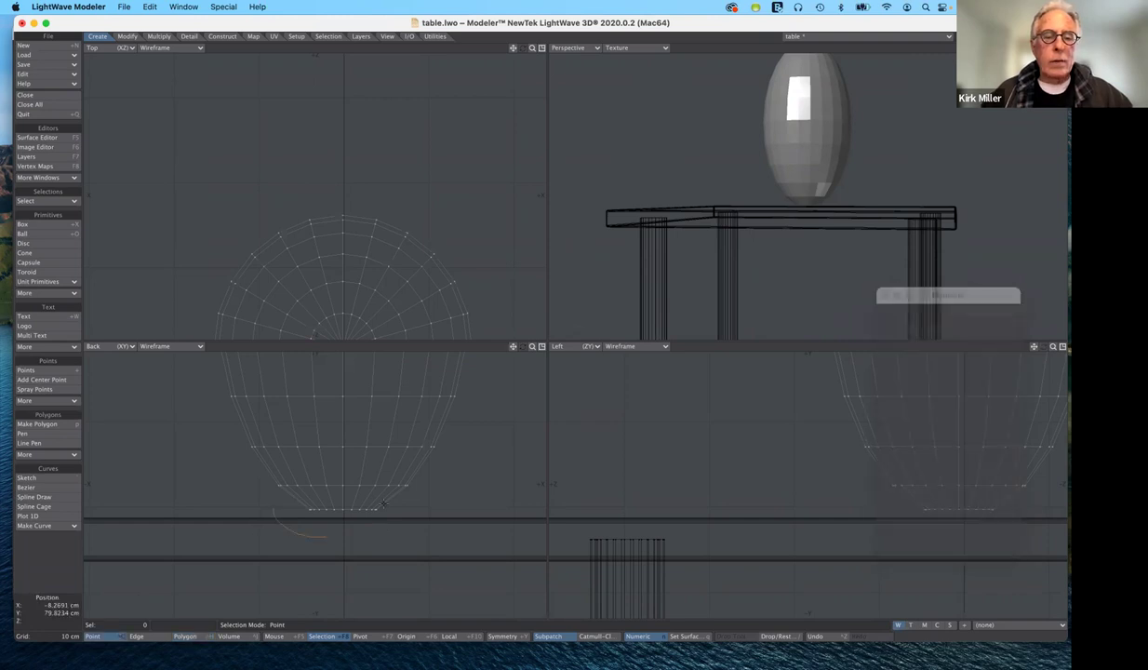
pyautogui.moveTo(325, 536); pyautogui.dragTo(402, 511, button='right')
pyautogui.moveTo(304, 498); pyautogui.dragTo(263, 491, button='right')
pyautogui.moveTo(210, 623); pyautogui.dragTo(206, 616, button='right')
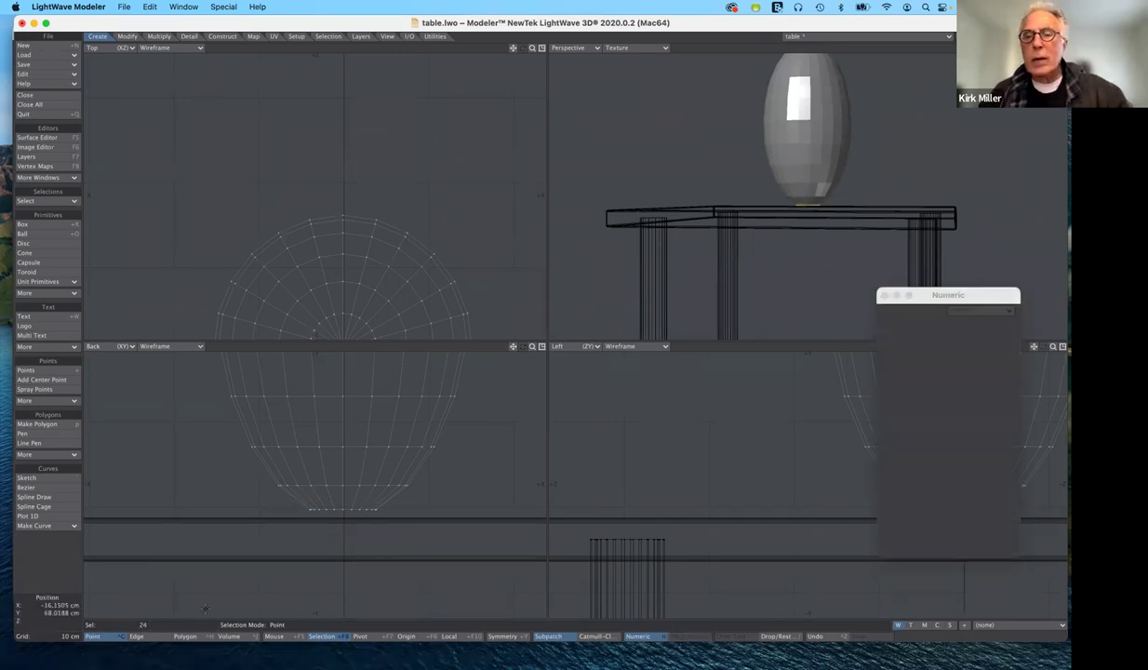
pyautogui.press('/')
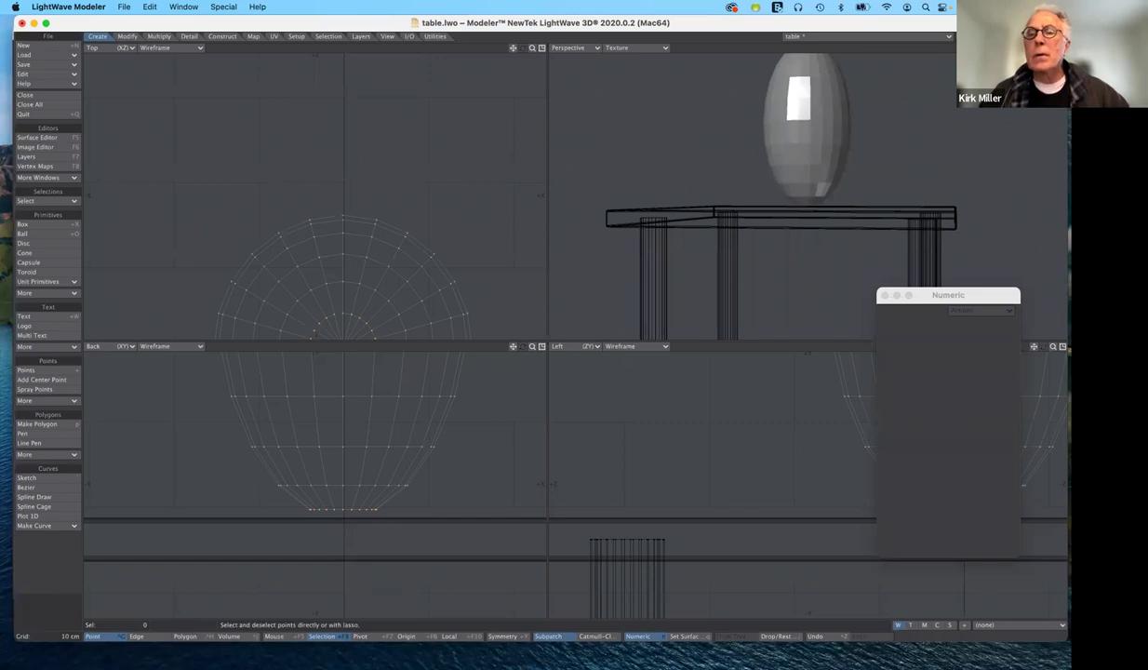
pyautogui.keyDown('alt'); pyautogui.moveTo(808, 167); pyautogui.dragTo(808, 288); pyautogui.keyUp('alt')
pyautogui.keyDown('alt'); pyautogui.moveTo(901, 196); pyautogui.dragTo(901, 104); pyautogui.keyUp('alt')
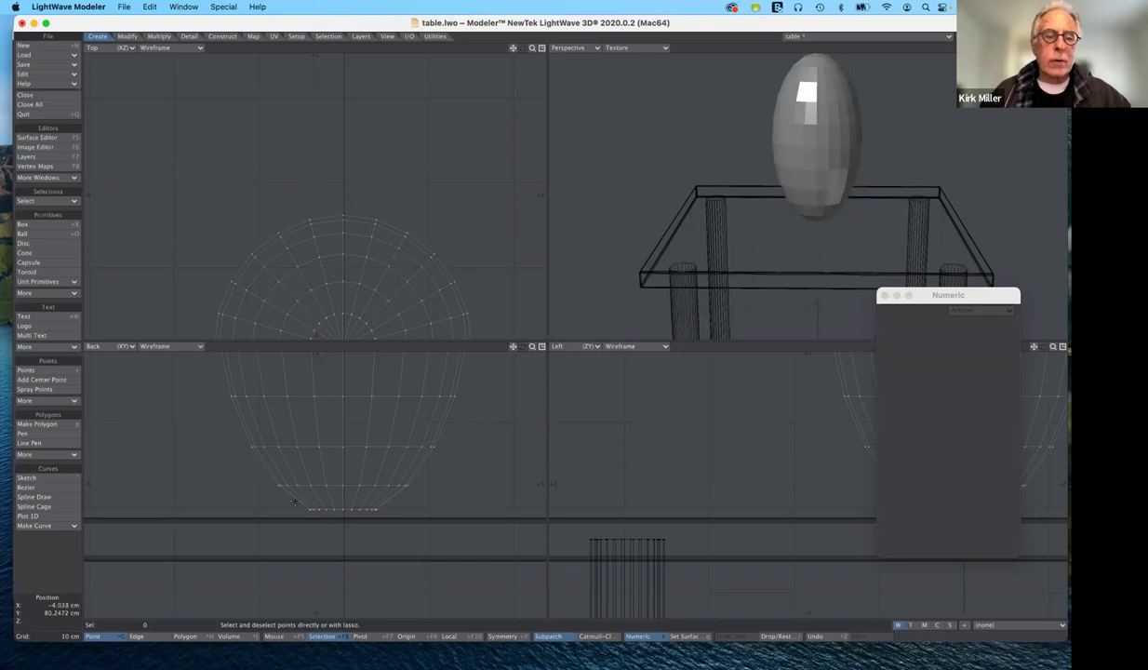
pyautogui.moveTo(294, 503); pyautogui.dragTo(388, 501, button='right')
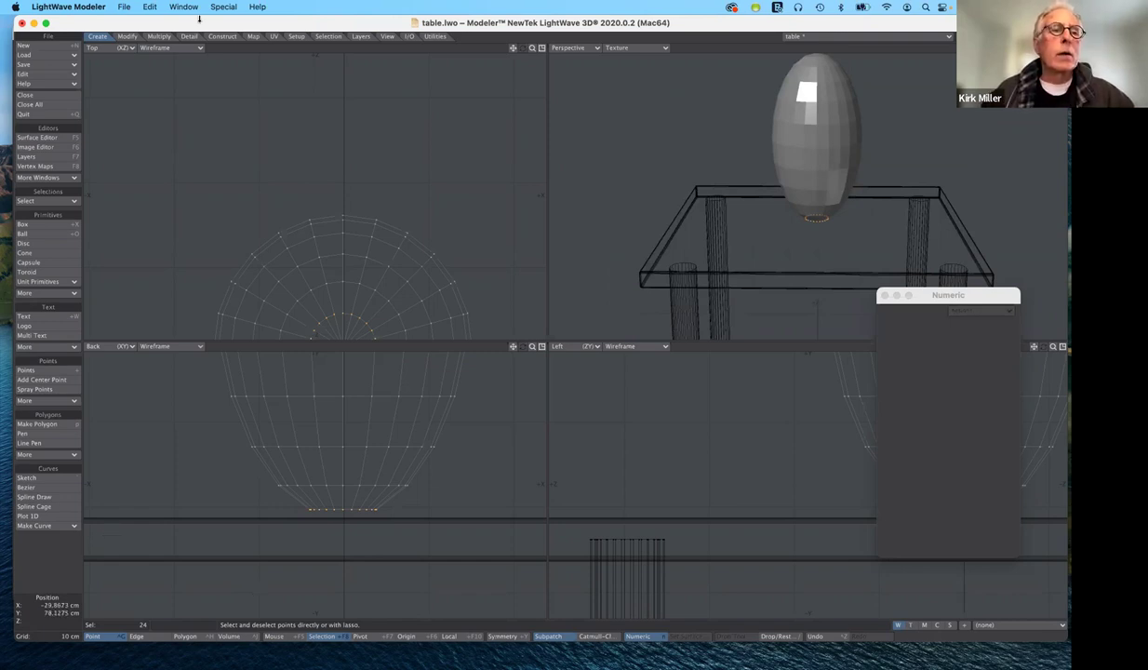
# Step: Scale the selected bottom ring of points to about 394% with the Size tool, centered on the selection, to flare out a foot
pyautogui.click(123, 39)
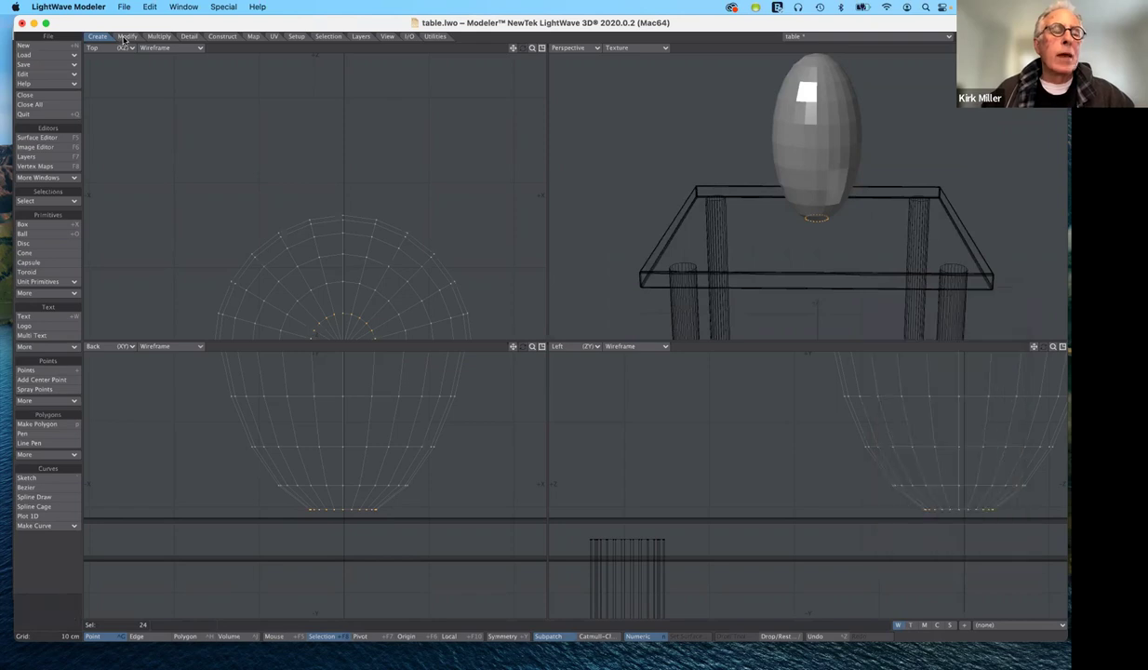
pyautogui.click(123, 40)
pyautogui.press('n')
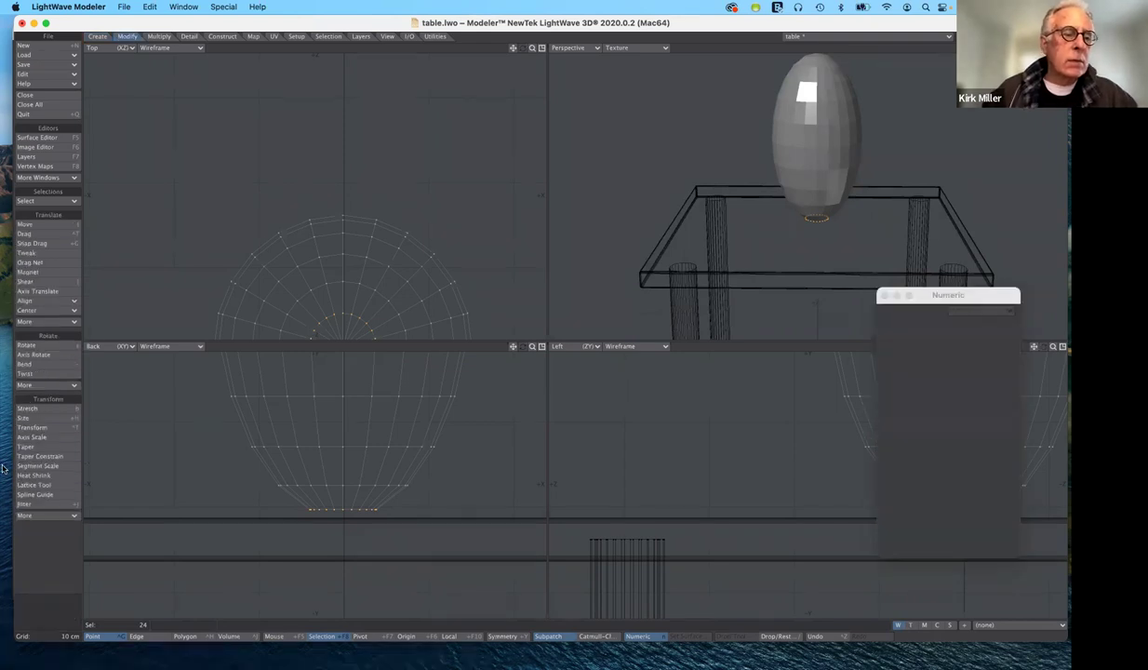
pyautogui.click(25, 418)
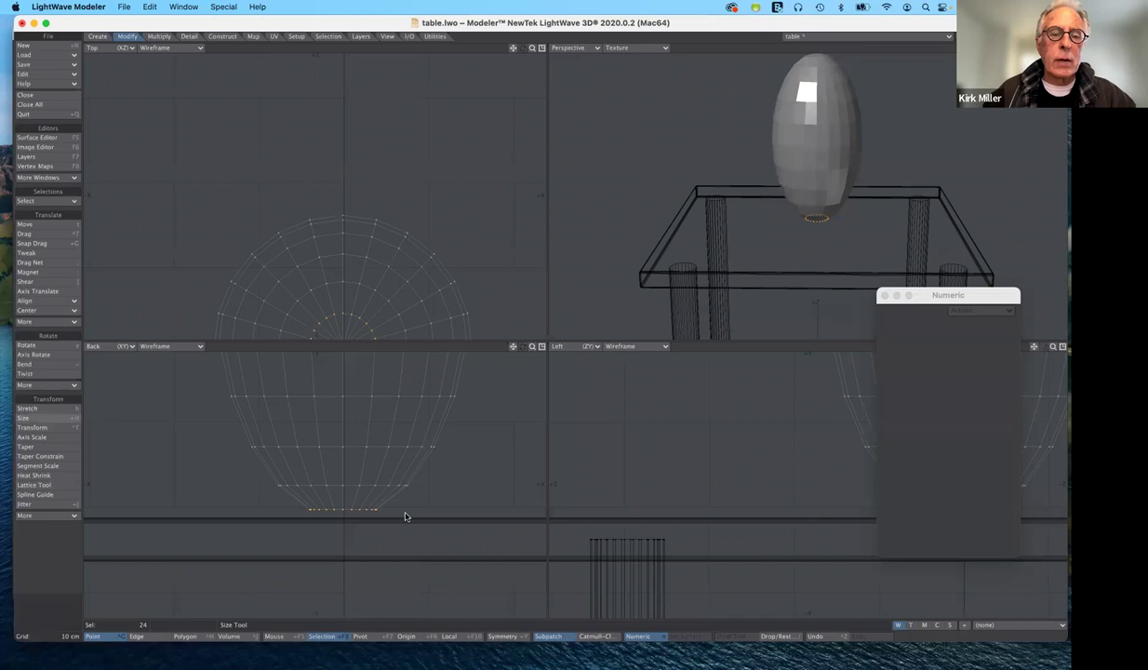
pyautogui.press('n')
pyautogui.press('n')
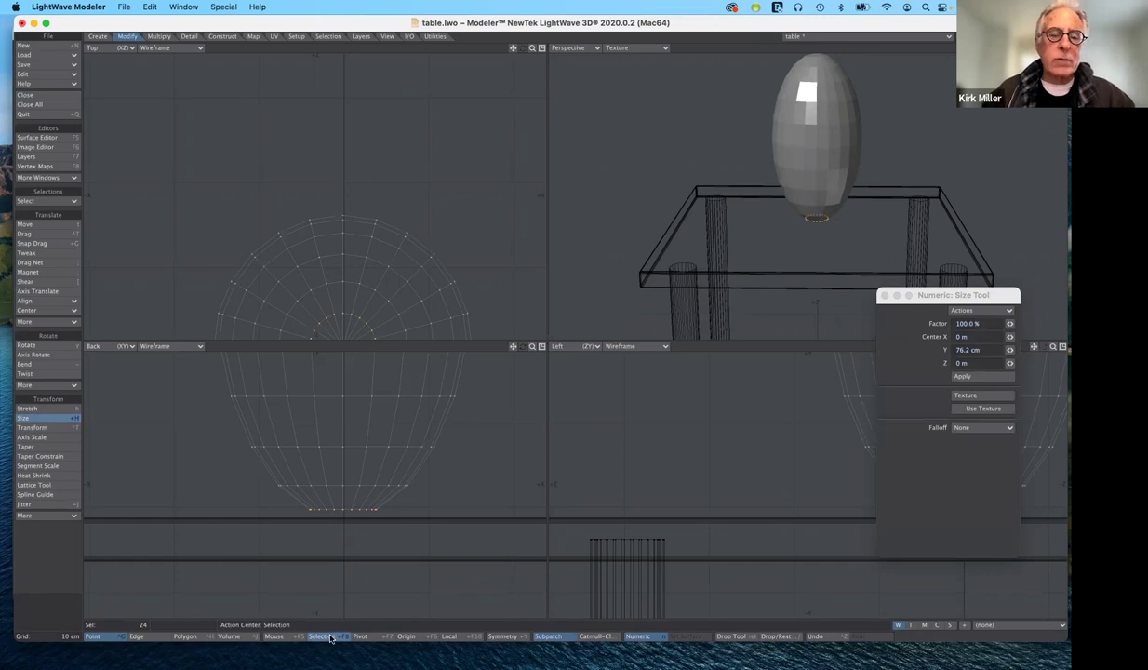
pyautogui.click(453, 466)
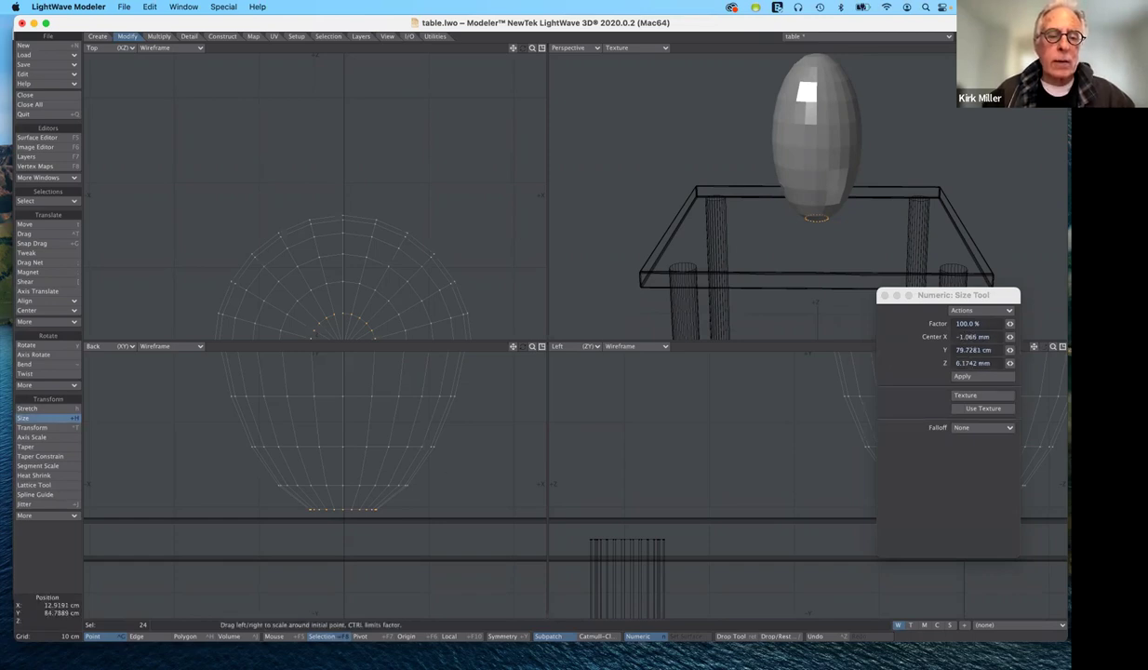
pyautogui.hotkey('ctrl', 'z')
pyautogui.moveTo(344, 409); pyautogui.dragTo(595, 409)
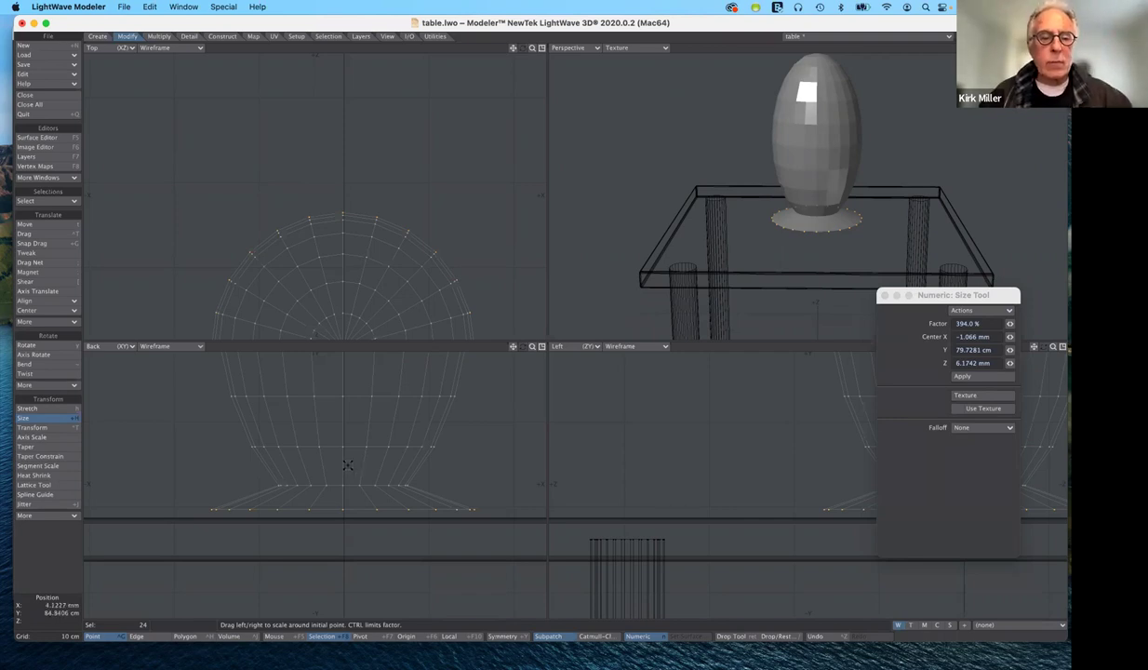
# Step: Move the flared ring down about 8.4 mm onto the tabletop, finish the Move tool, and deselect the points
pyautogui.press('t')
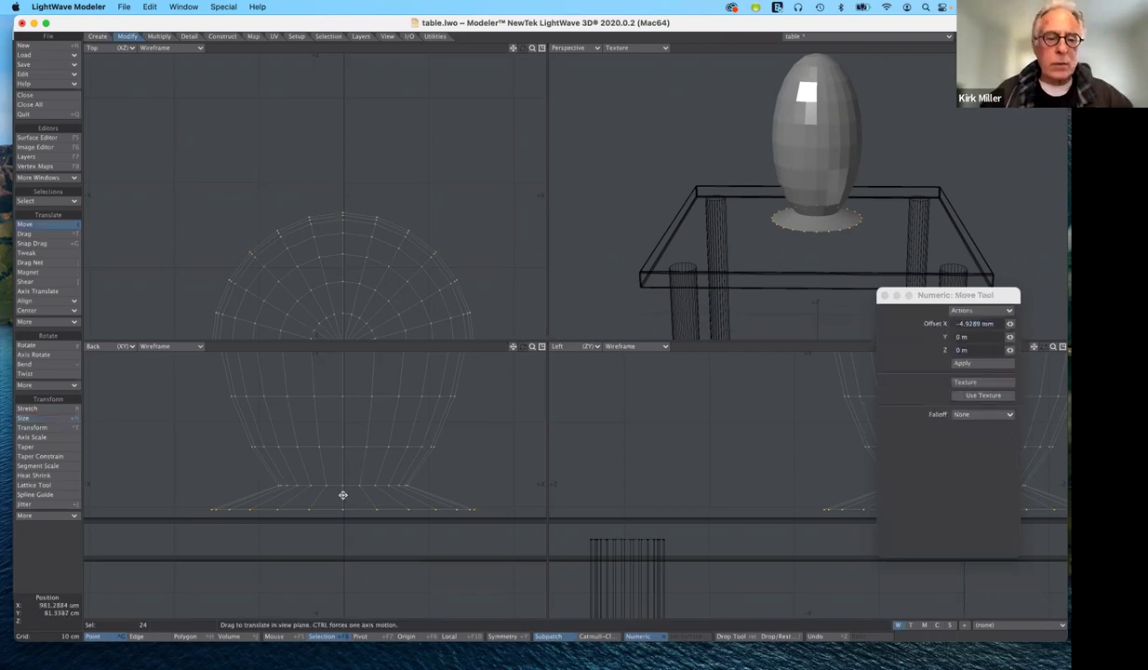
pyautogui.moveTo(343, 508); pyautogui.dragTo(343, 519)
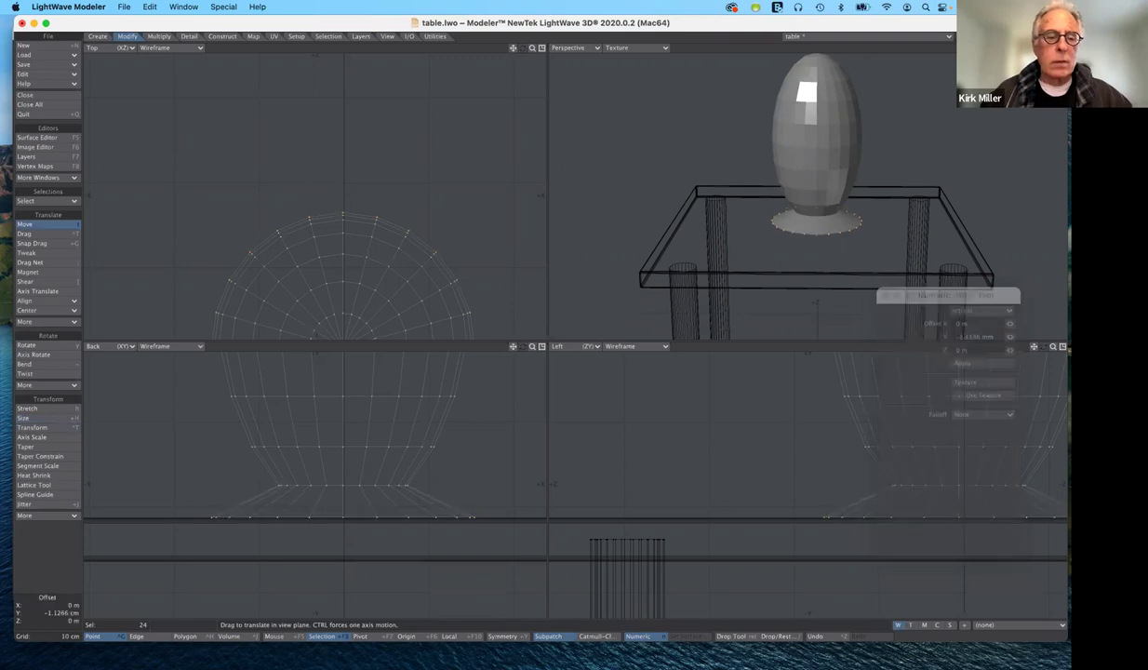
pyautogui.moveTo(482, 459); pyautogui.dragTo(482, 456)
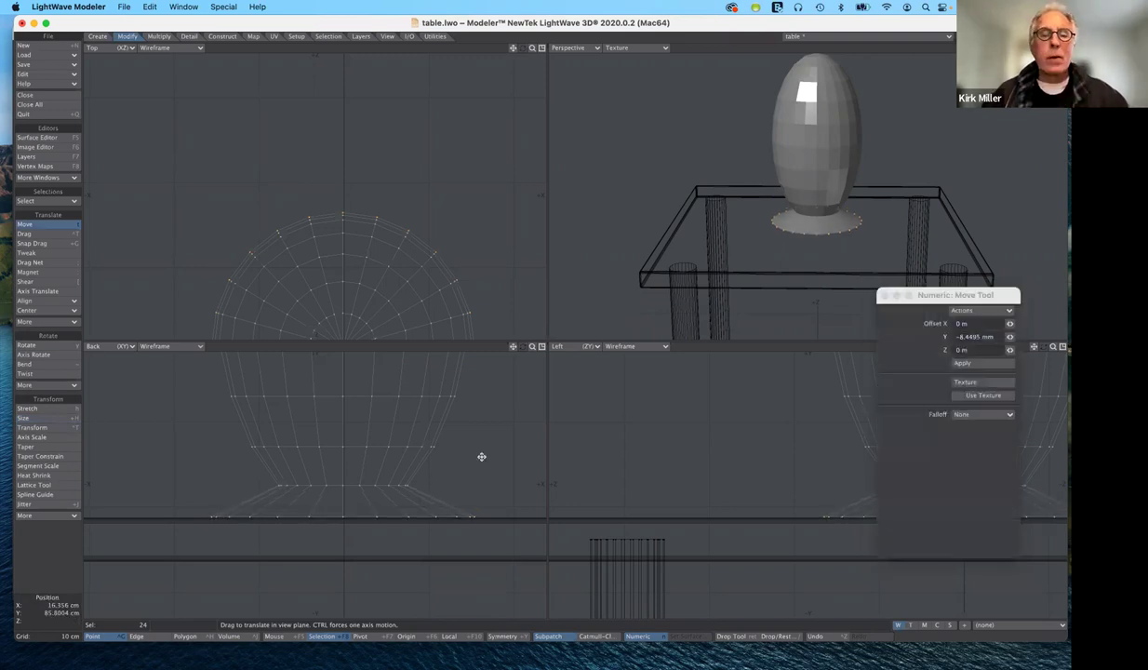
pyautogui.click(28, 346)
pyautogui.click(26, 224)
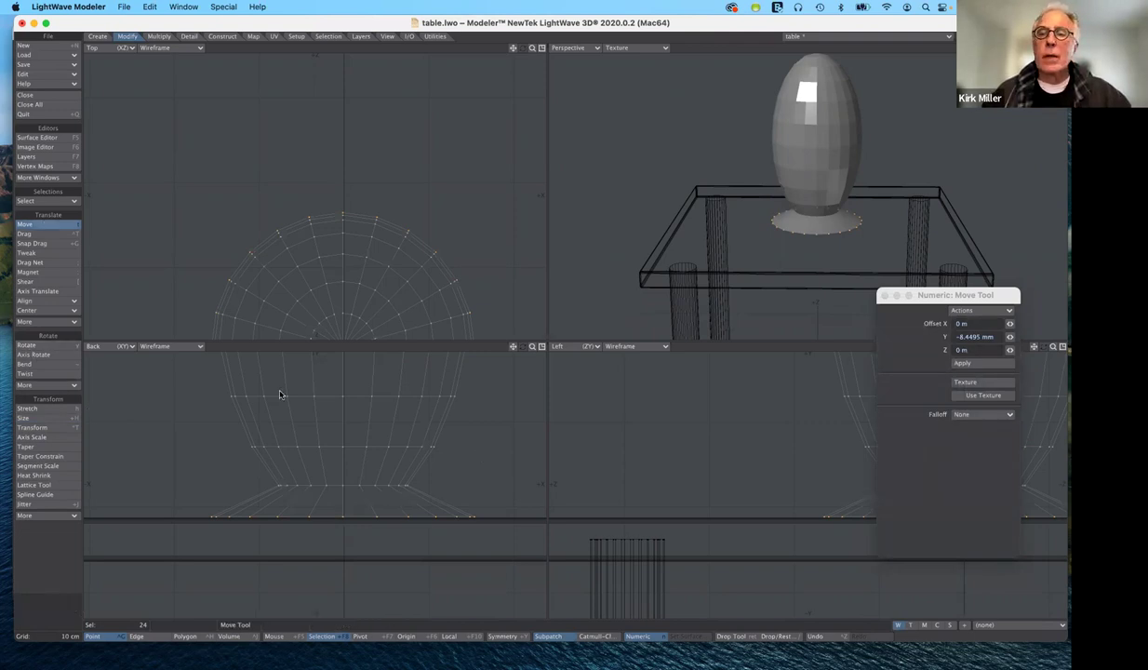
pyautogui.press('space')
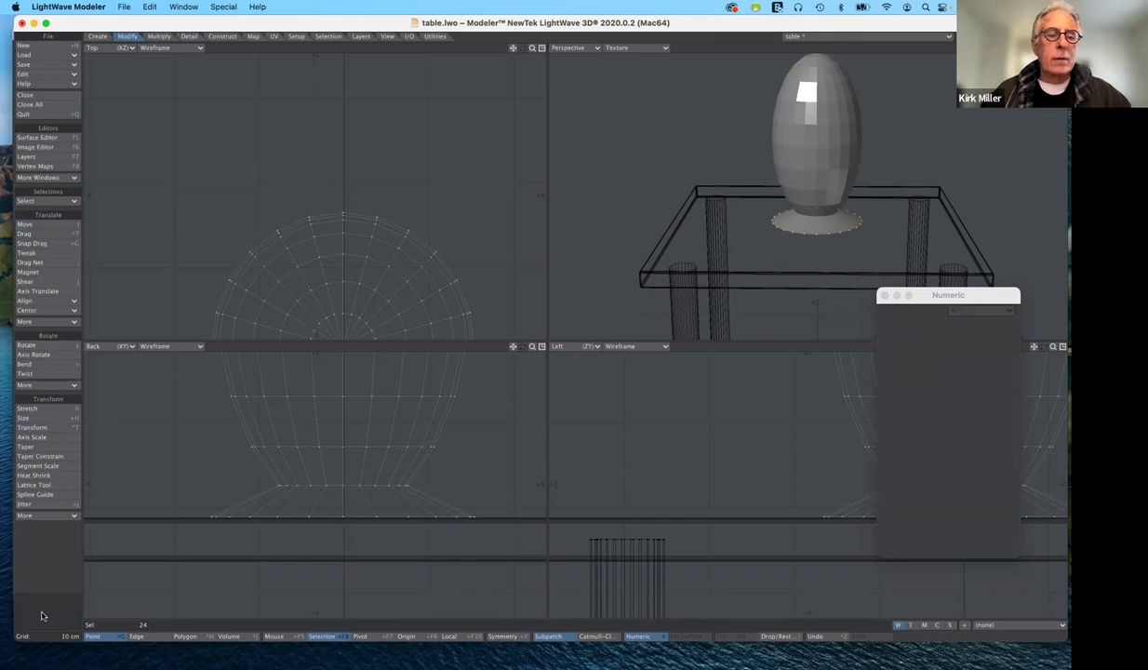
pyautogui.click(42, 615)
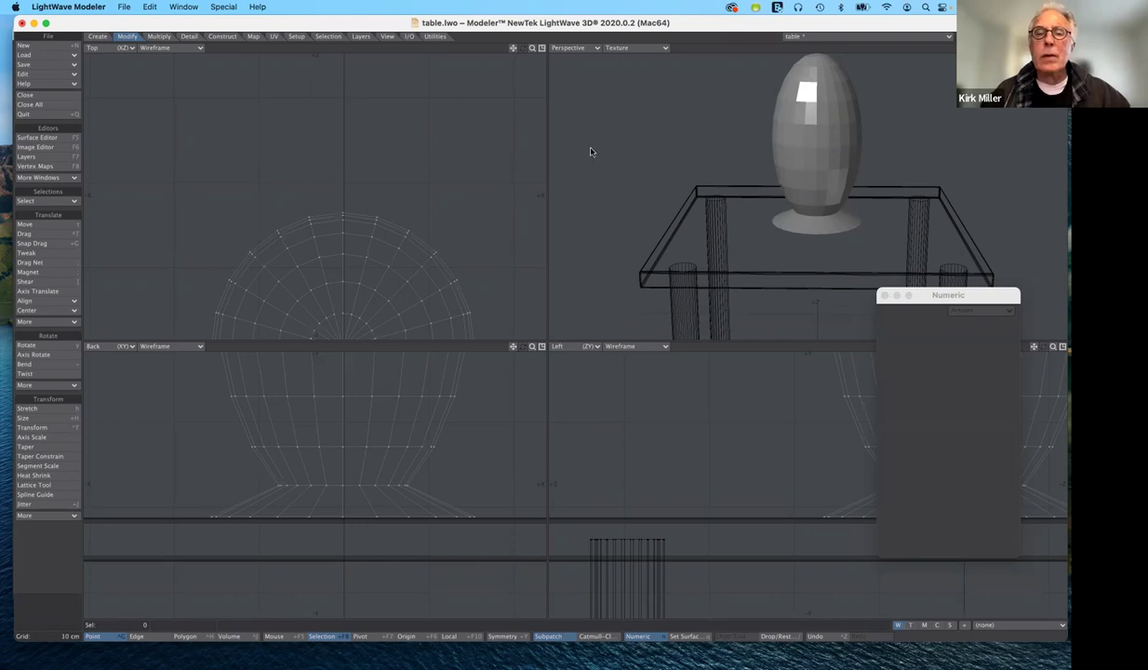
# Step: Assign a new surface named lampBase to the object with the purple color 63, 0, 127
pyautogui.press('q')
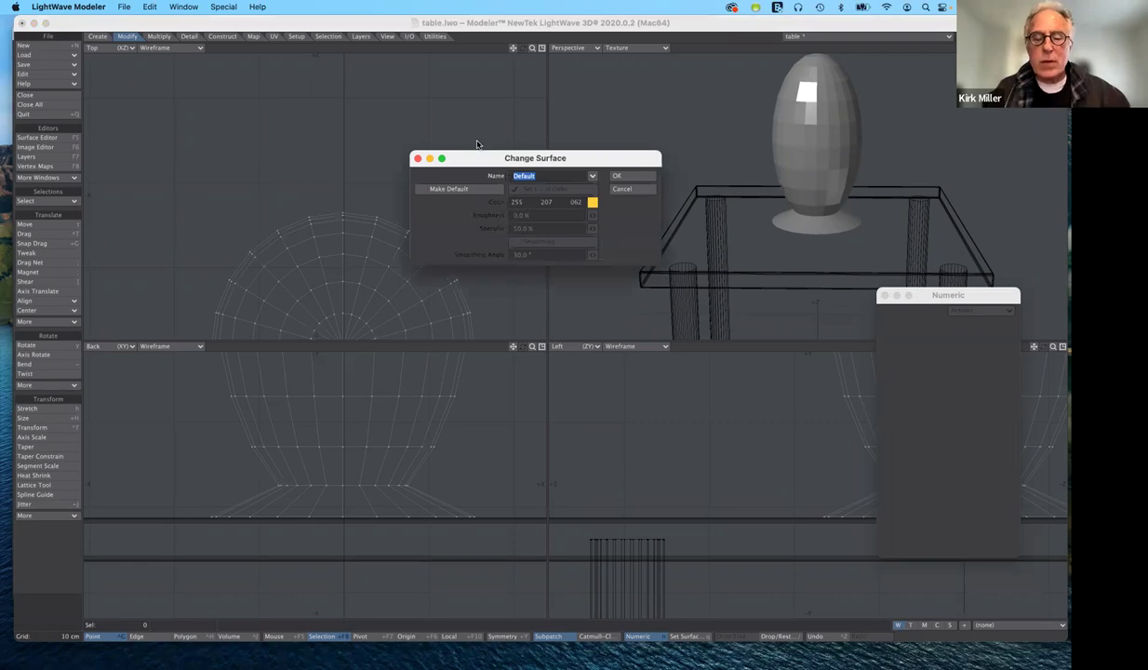
pyautogui.write('la')
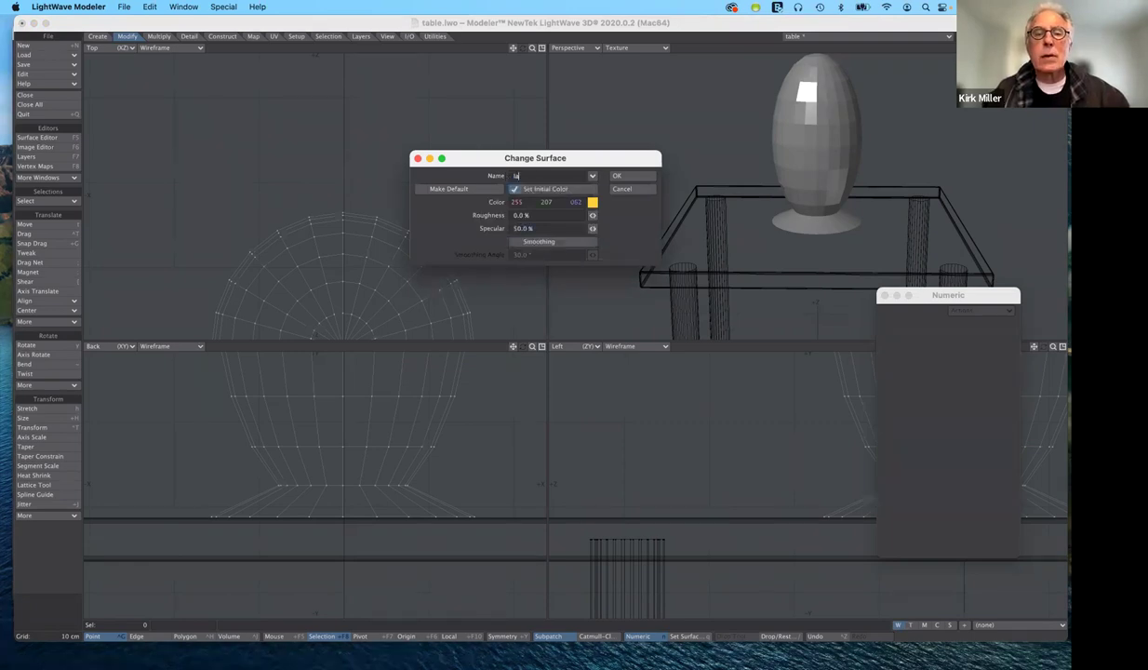
pyautogui.write('m')
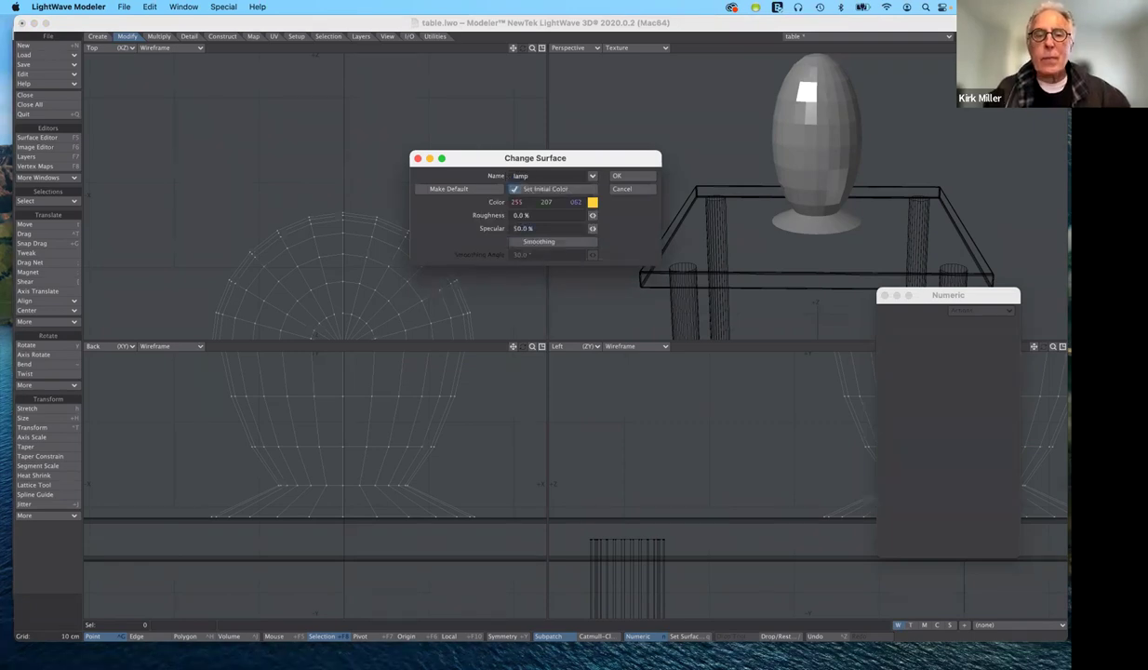
pyautogui.write('pBase')
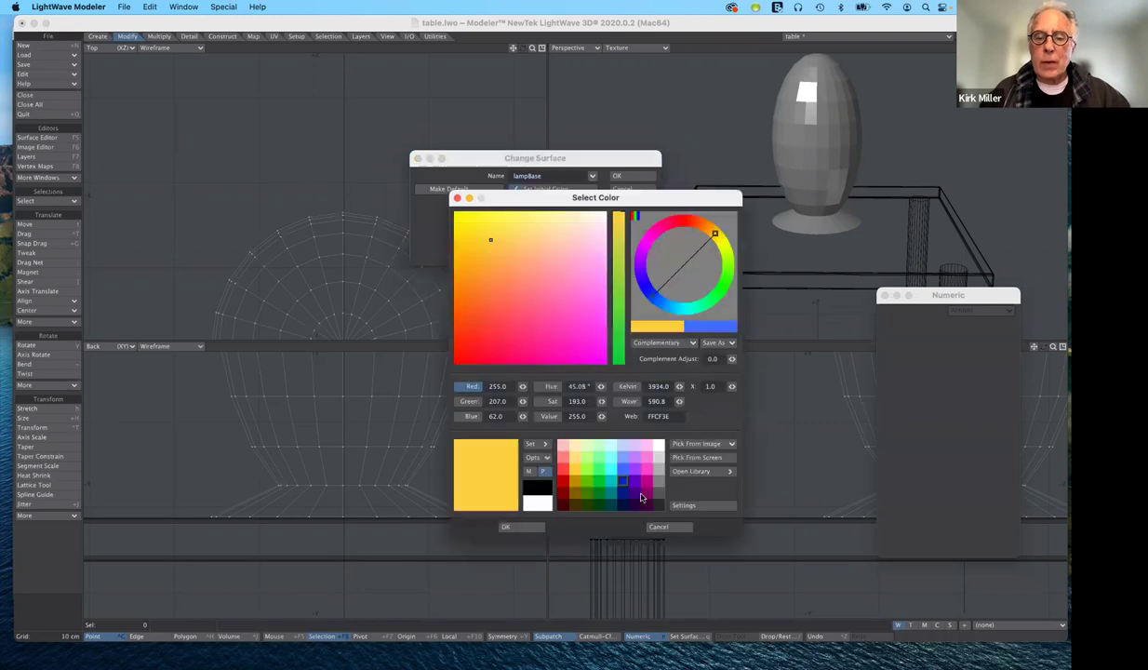
pyautogui.click(526, 529)
pyautogui.click(525, 527)
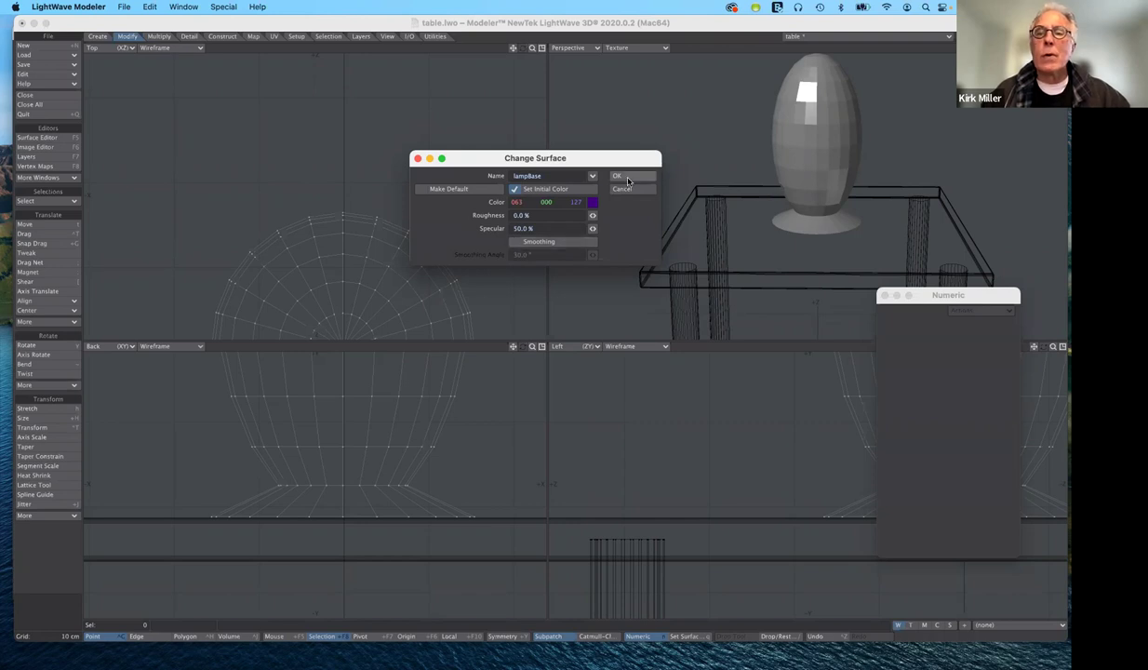
pyautogui.press('Return')
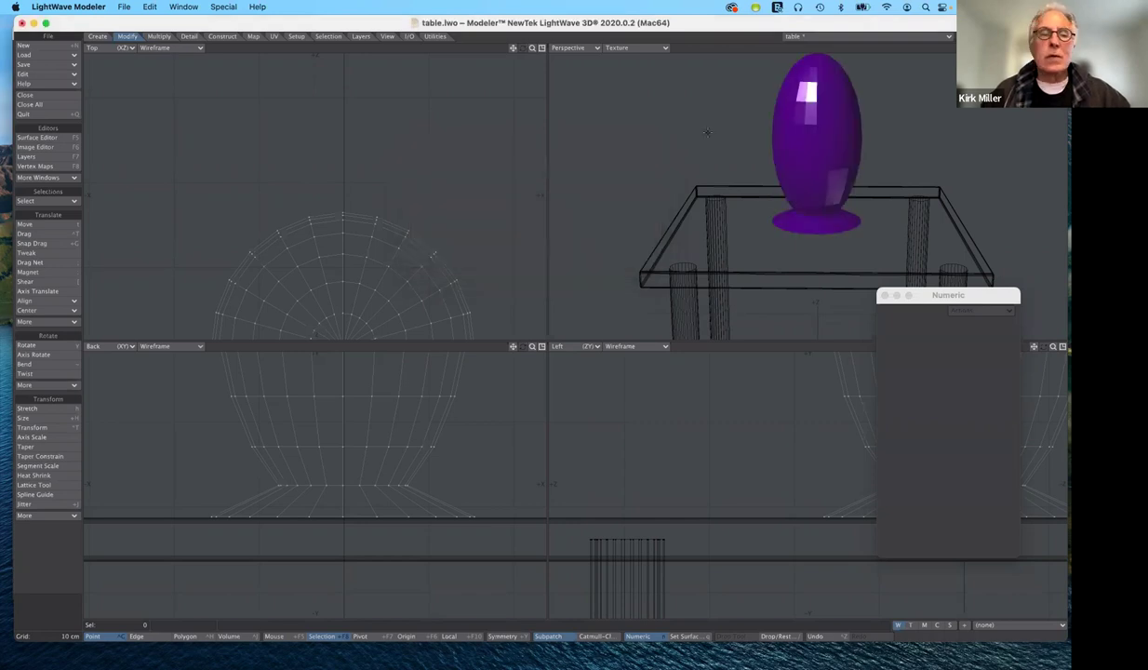
# Step: Enable smoothing on the lampBase surface in the Surface Editor and close the editor
pyautogui.click(62, 137)
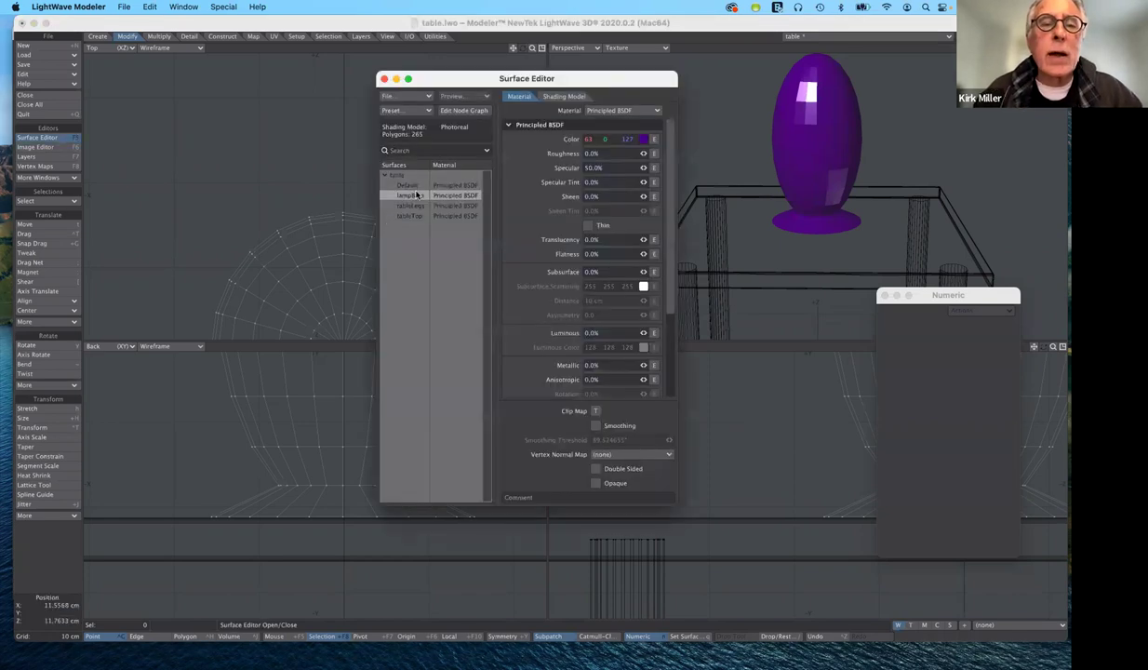
pyautogui.click(416, 194)
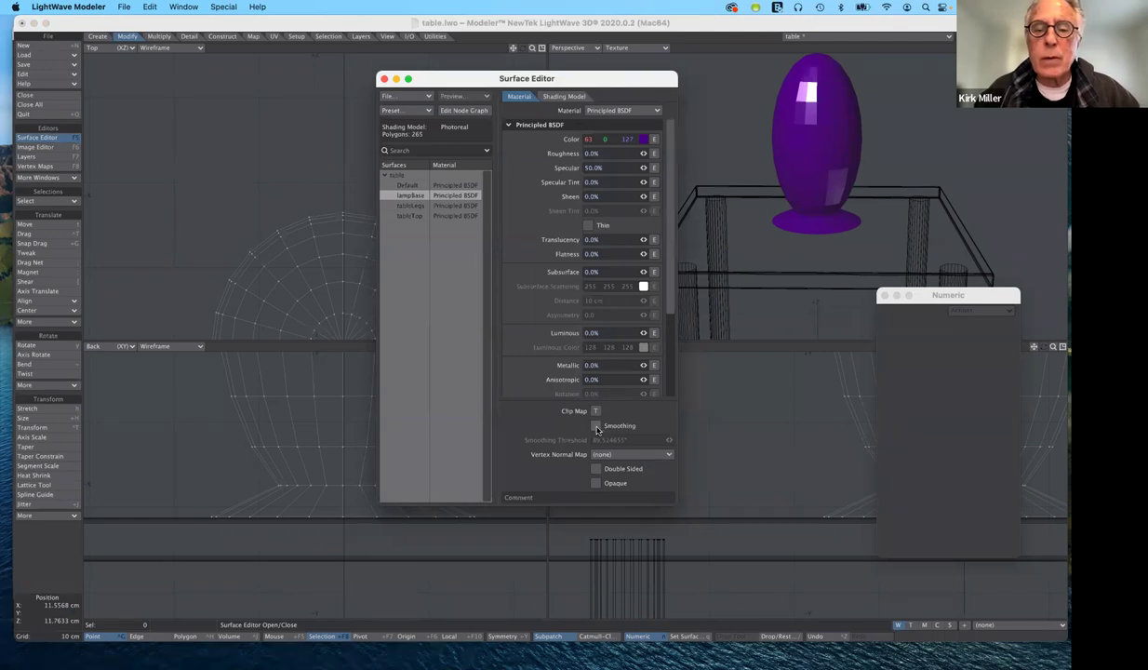
pyautogui.click(596, 425)
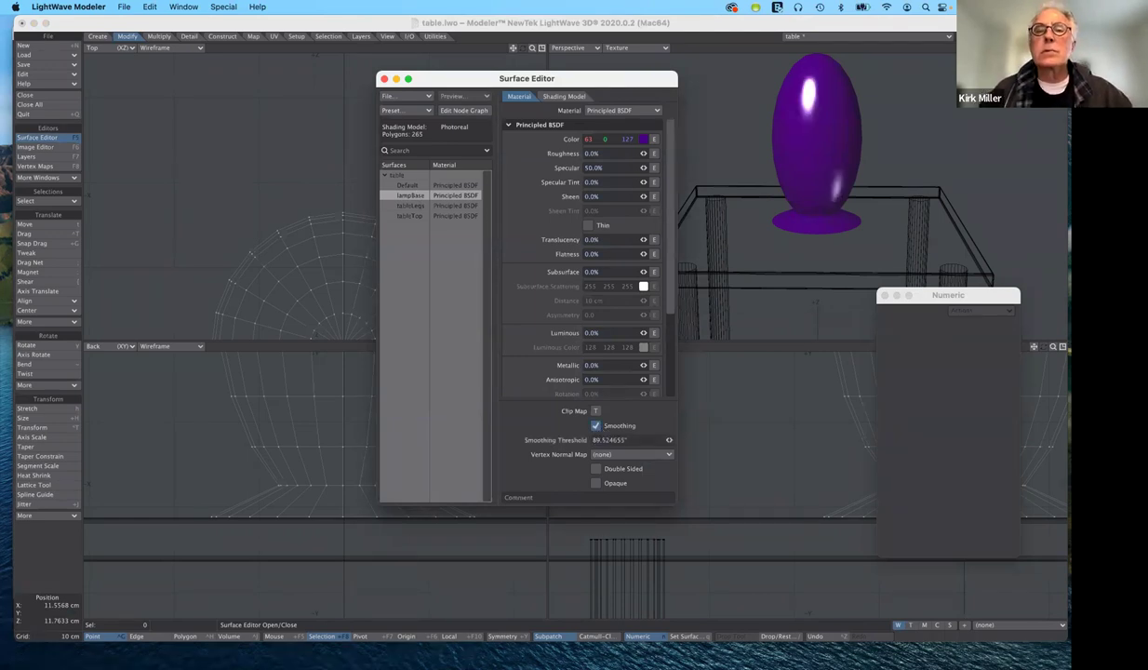
pyautogui.moveTo(531, 77); pyautogui.dragTo(729, 281)
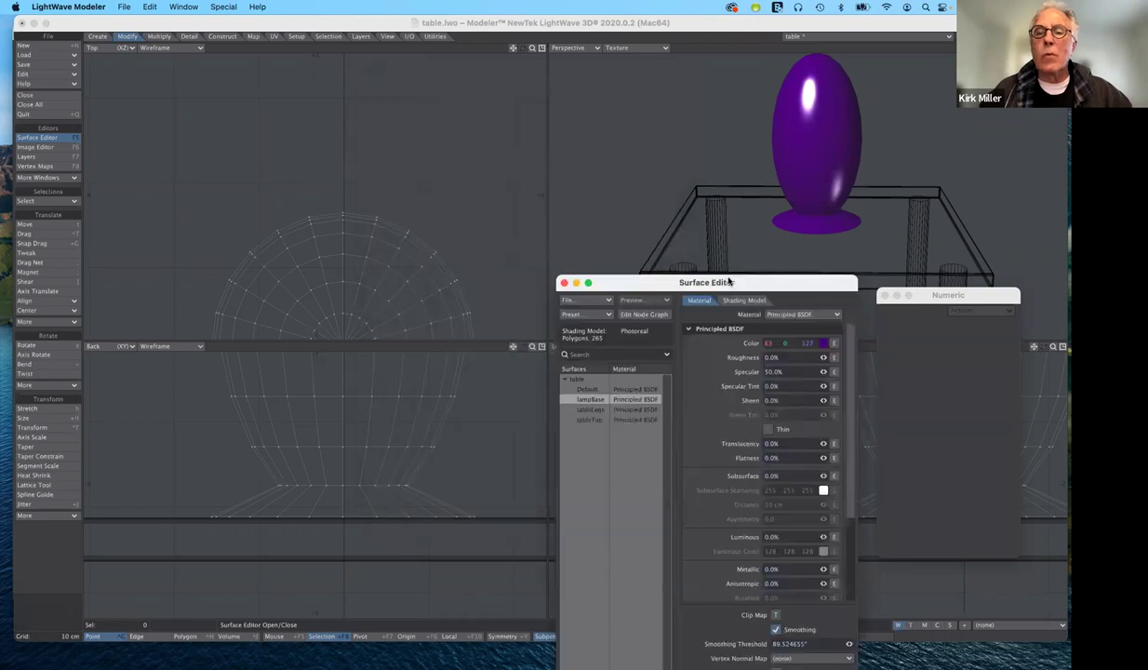
pyautogui.moveTo(566, 289); pyautogui.dragTo(563, 284)
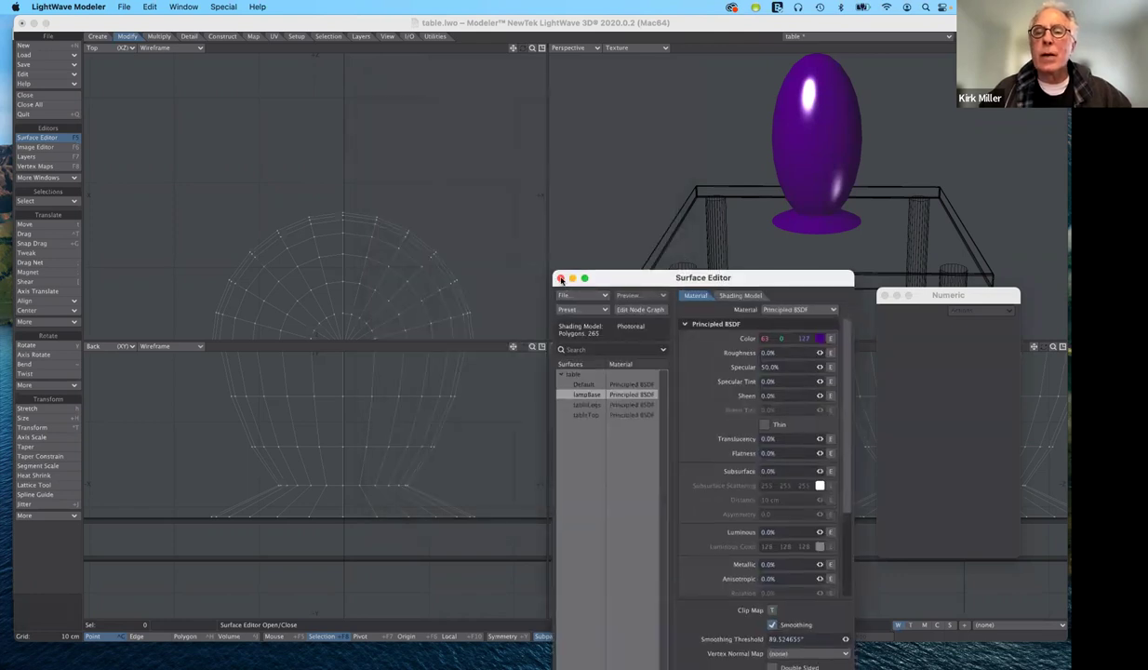
pyautogui.click(560, 278)
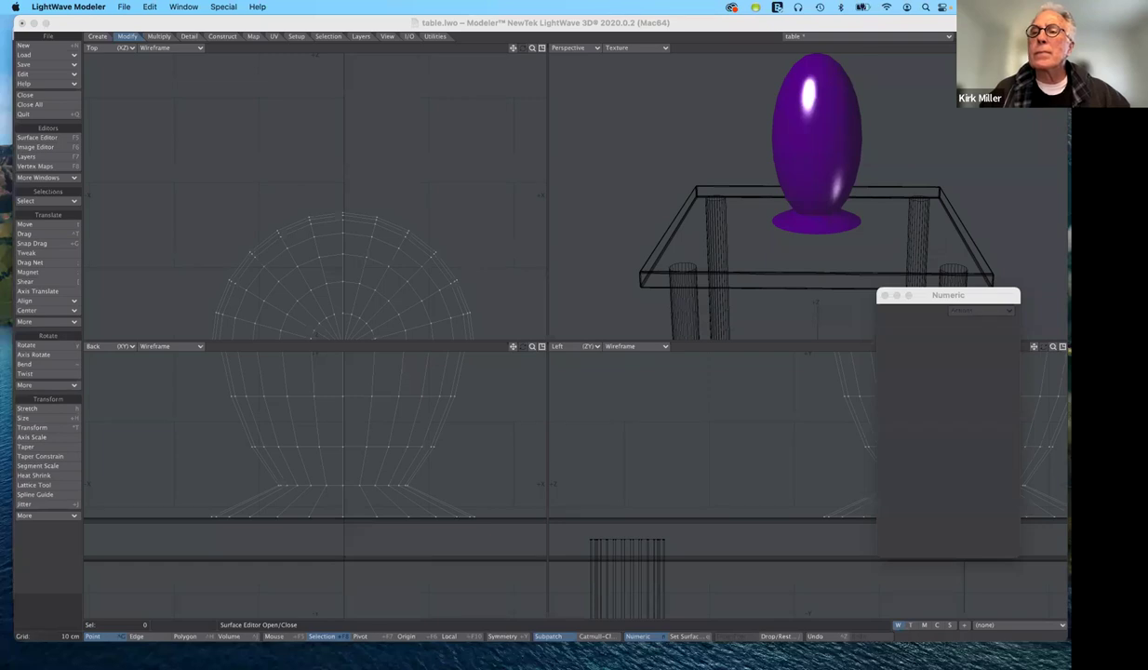
# Step: Hide the table's background layer and convert the lamp base to SubPatches, dismissing the error dialog
pyautogui.click(815, 302)
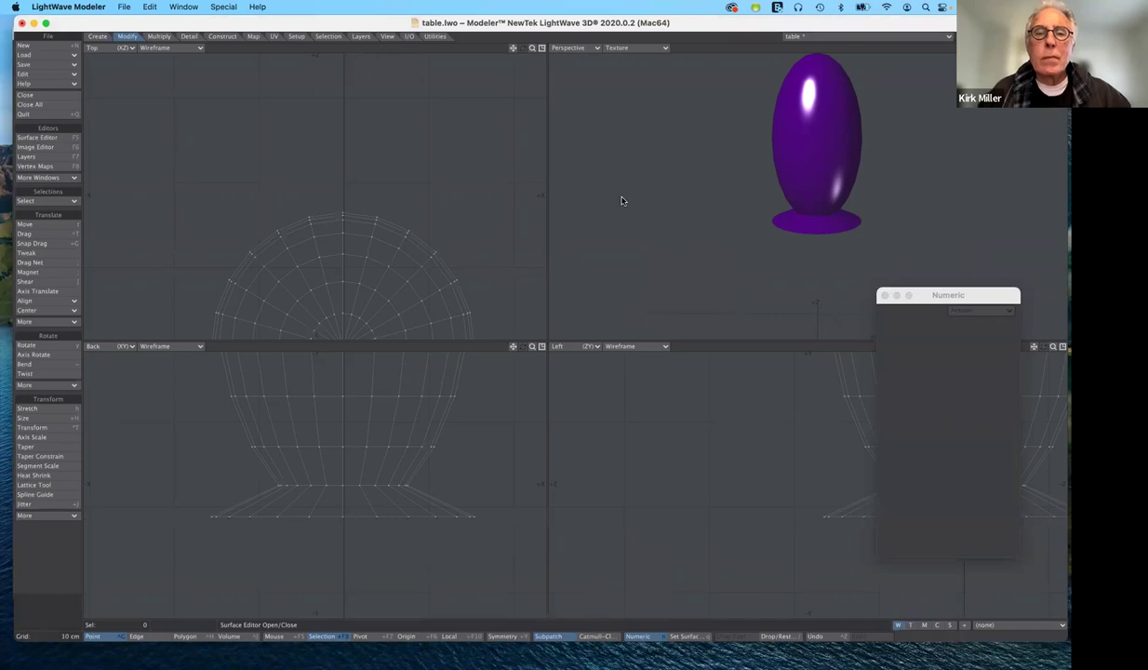
pyautogui.press('Tab')
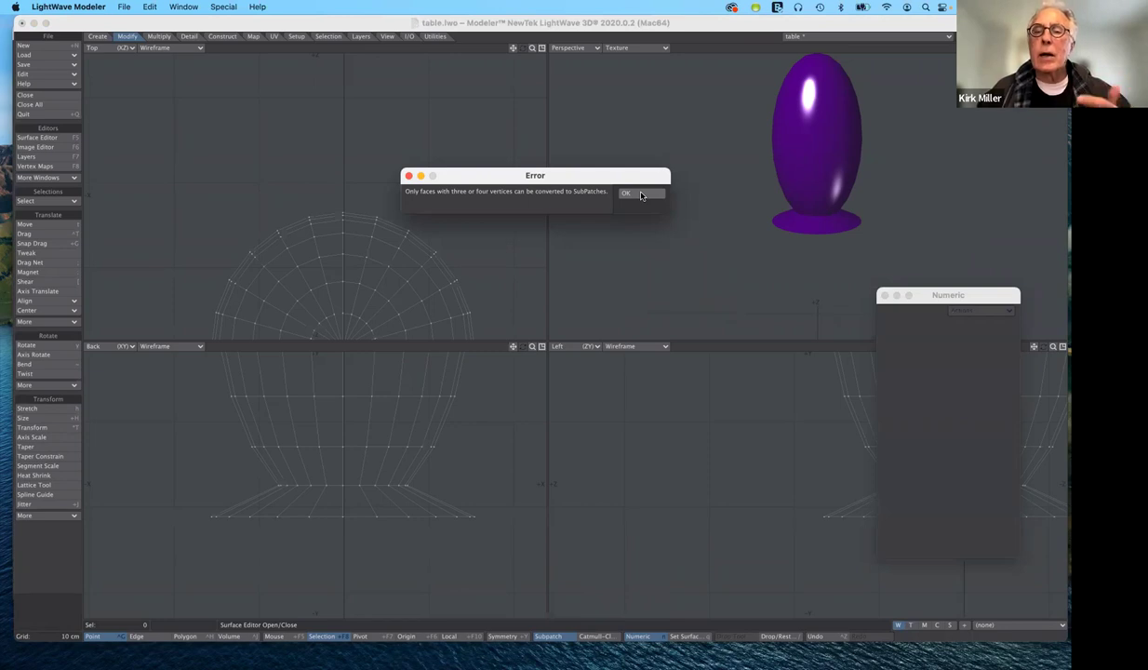
pyautogui.click(639, 194)
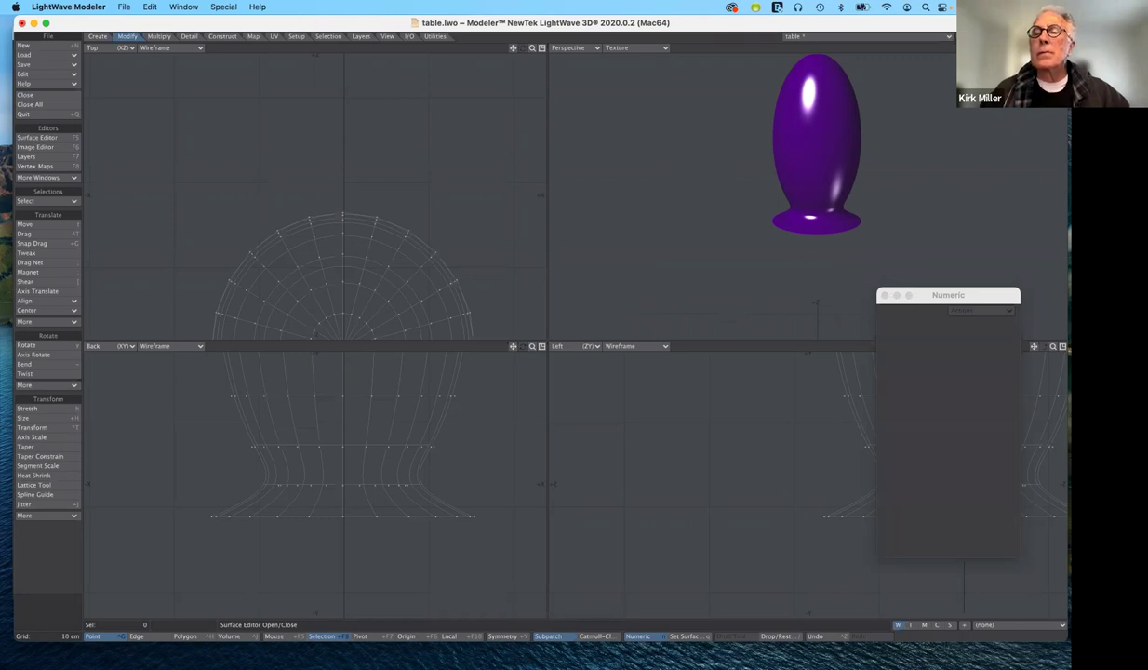
# Step: Return to the lamp base layer and save the object under the new name lamp in the objects folder
pyautogui.press('u')
pyautogui.press('1')
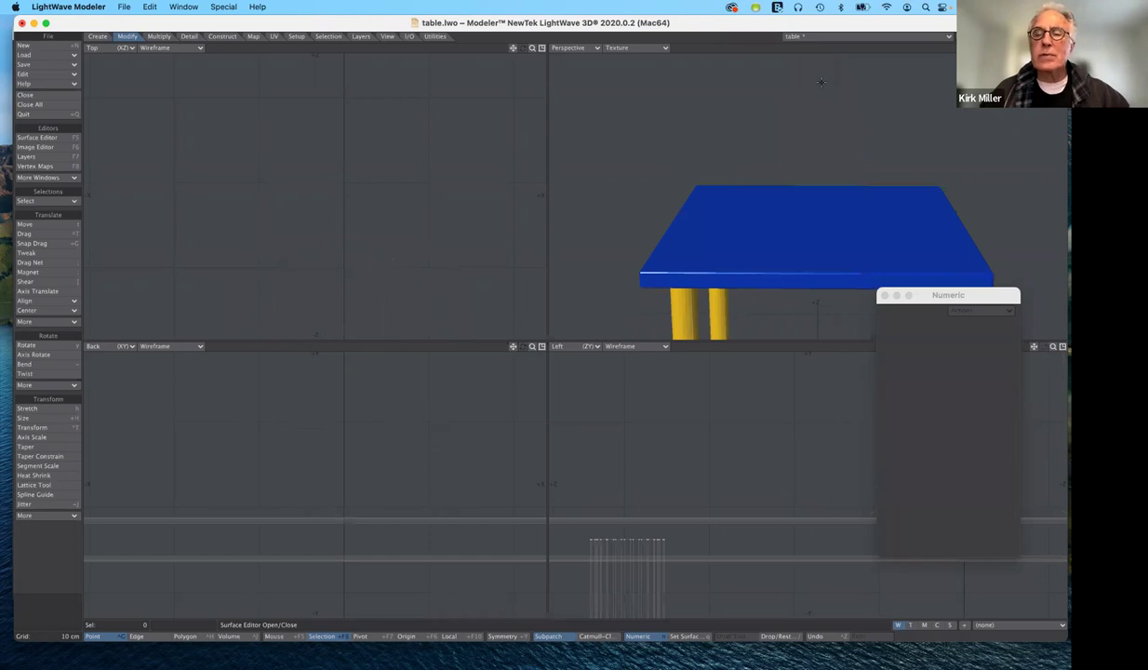
pyautogui.press('2')
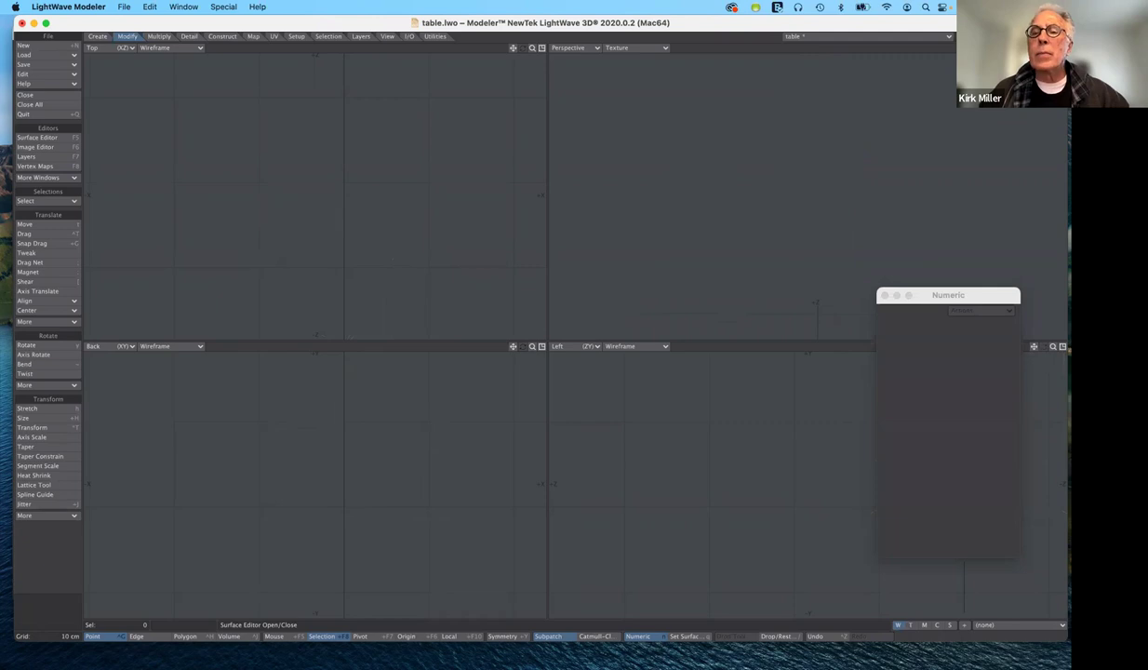
pyautogui.press('3')
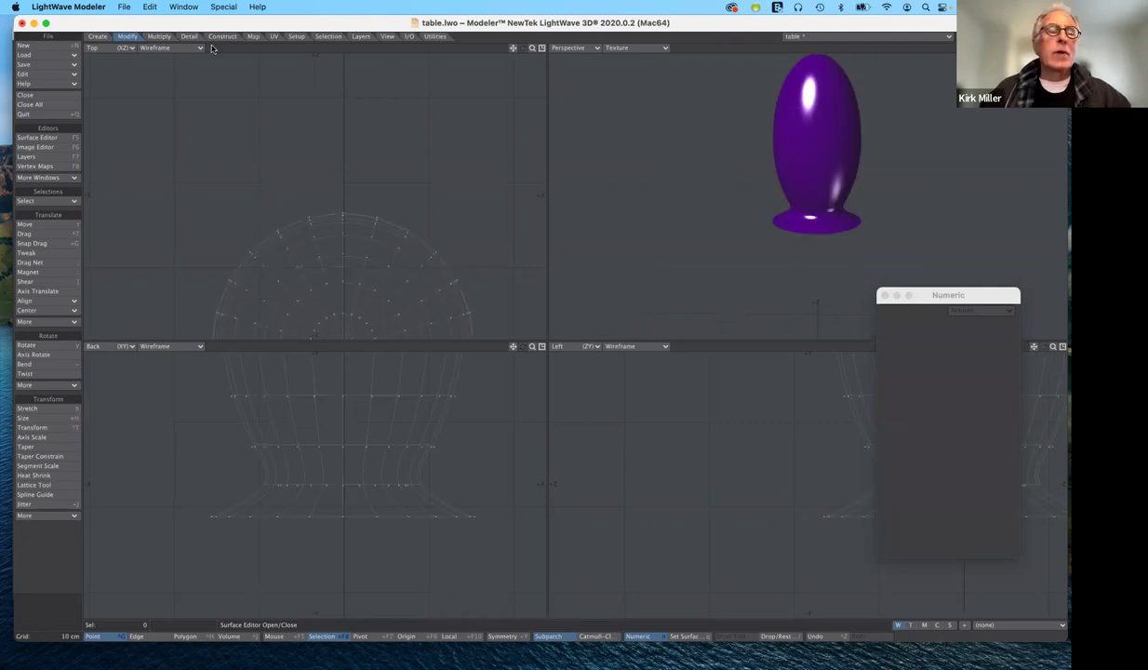
pyautogui.click(53, 65)
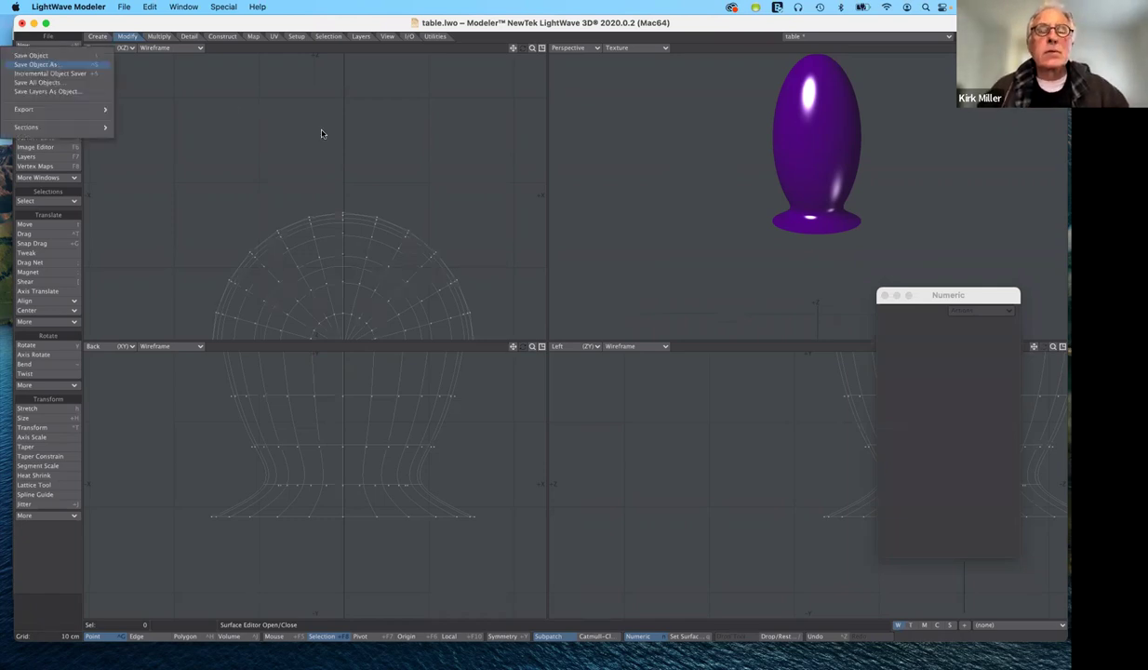
pyautogui.press('Return')
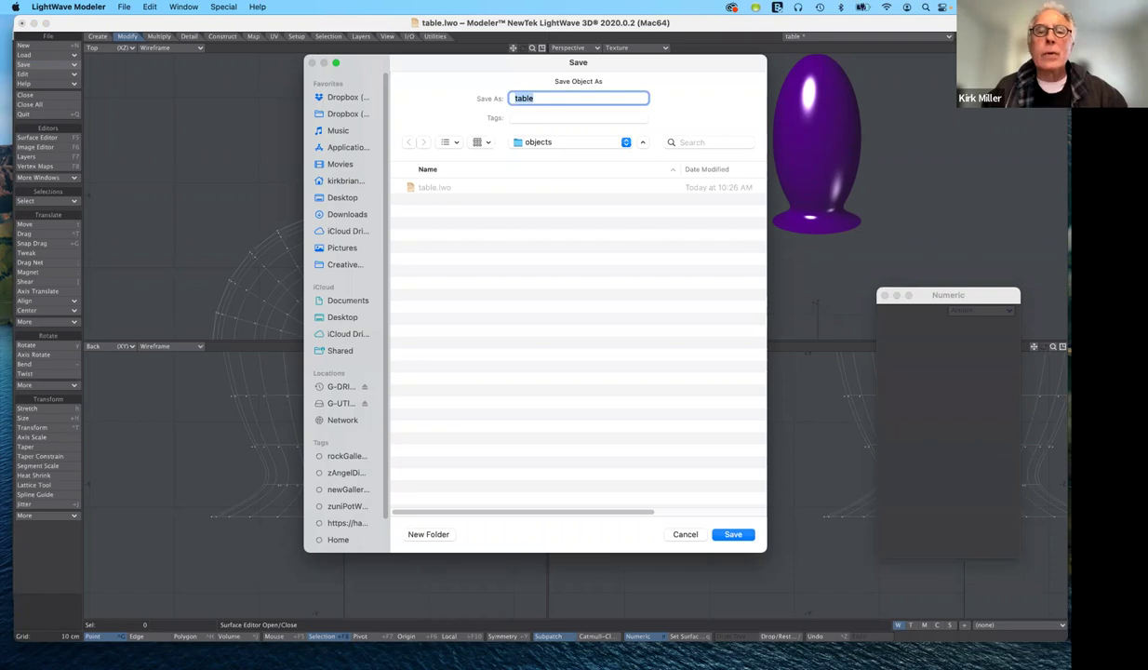
pyautogui.write('lamp')
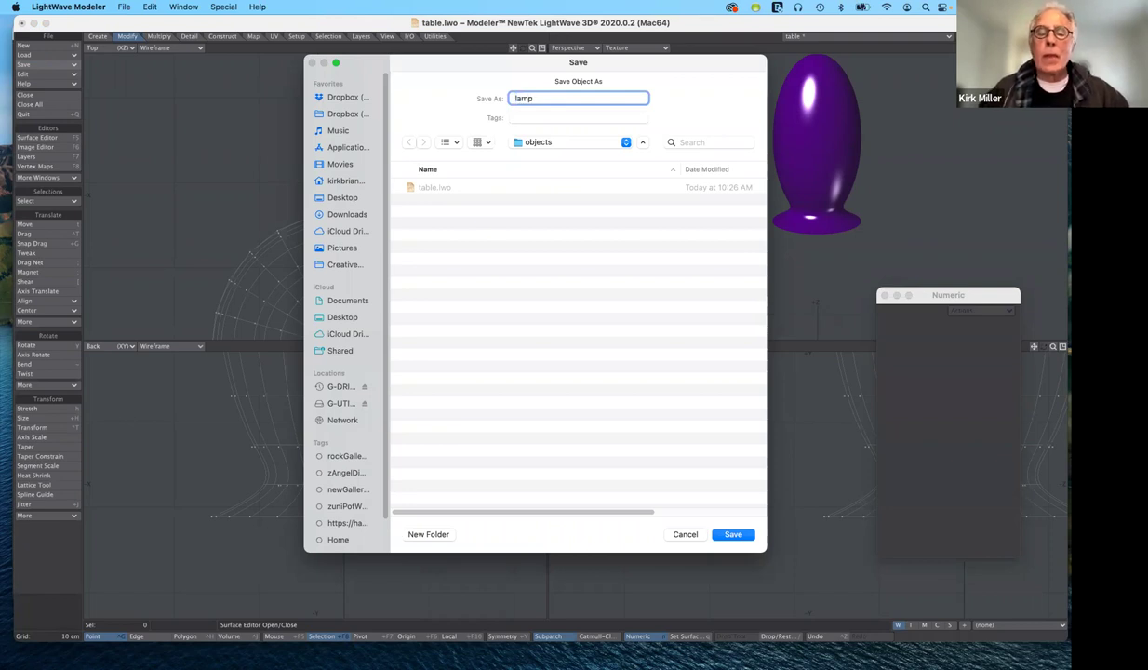
pyautogui.click(734, 534)
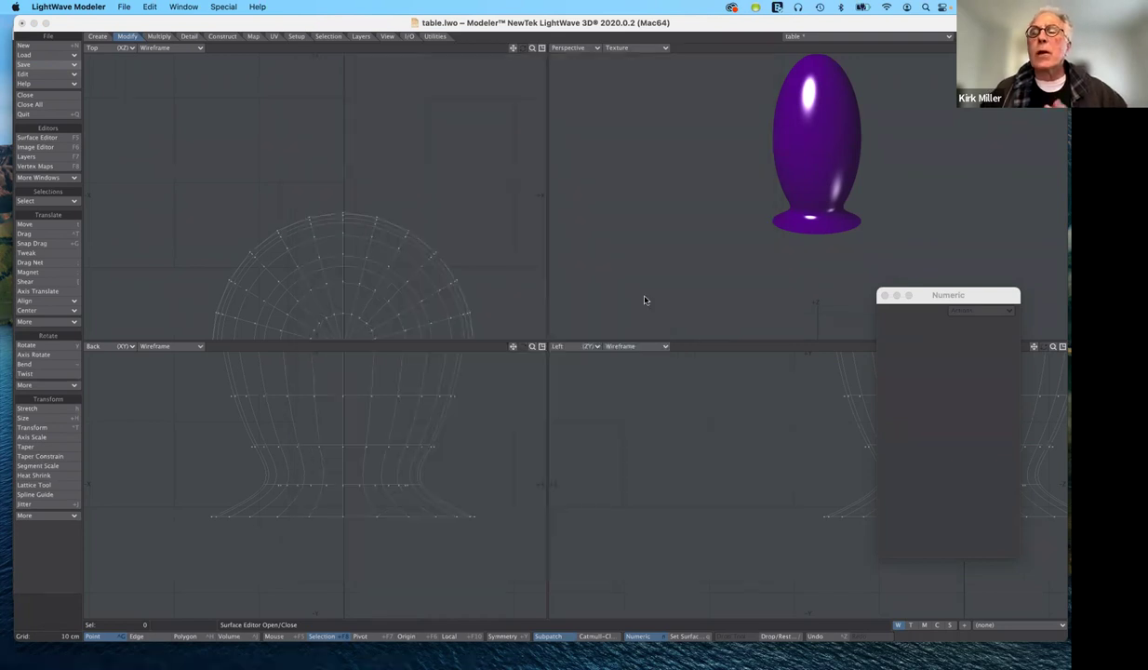
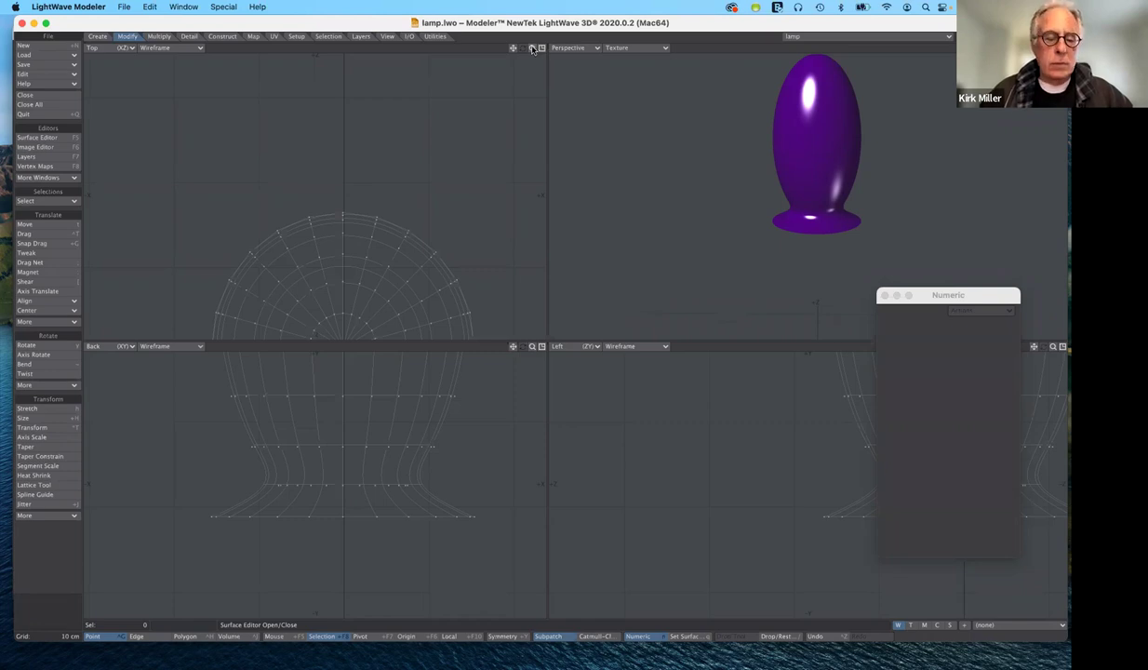
# Step: On the empty second layer, with the lamp base in the background, draw a flat disc about 55 cm wide centred on the base
pyautogui.press('a')
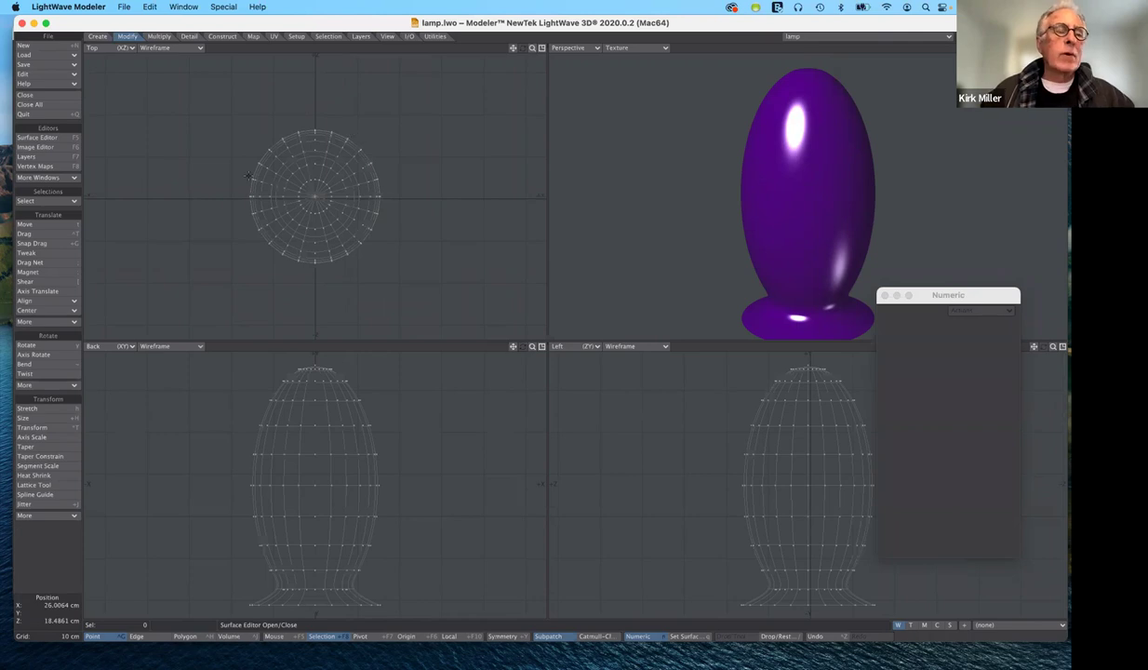
pyautogui.click(64, 243)
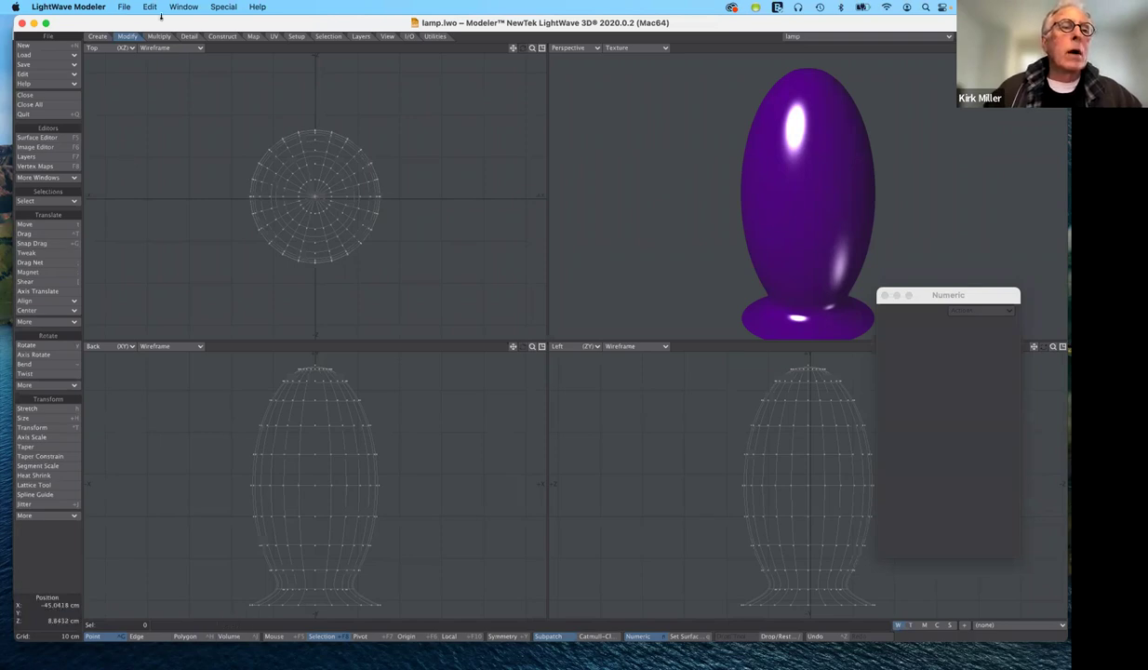
pyautogui.click(97, 36)
pyautogui.click(41, 243)
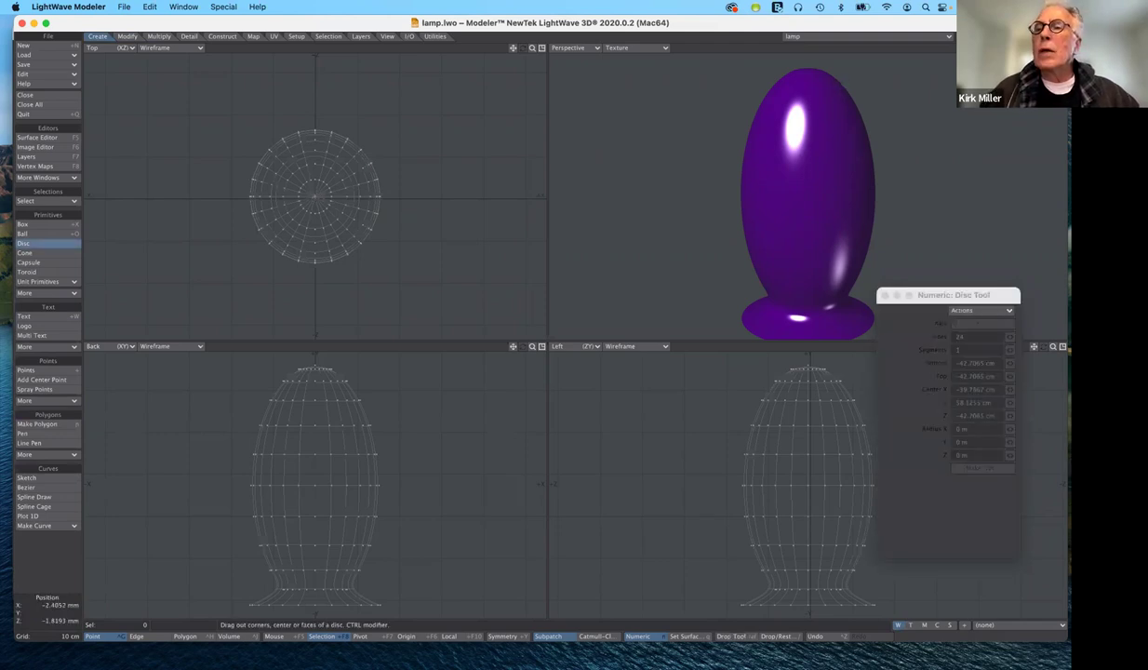
pyautogui.press('2')
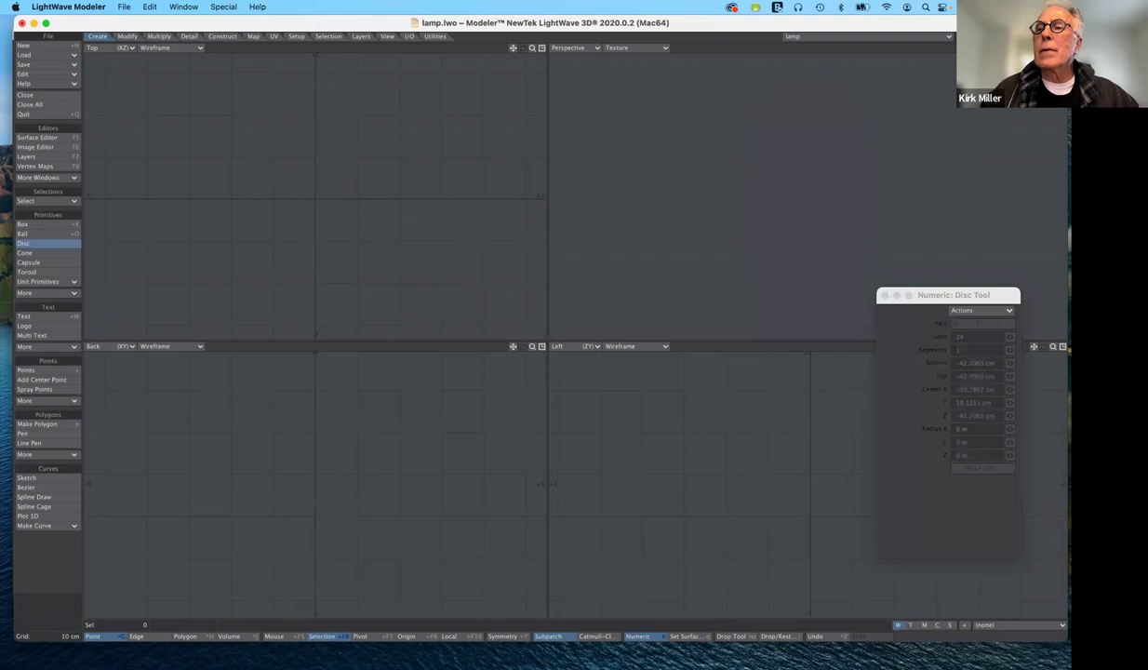
pyautogui.press('u')
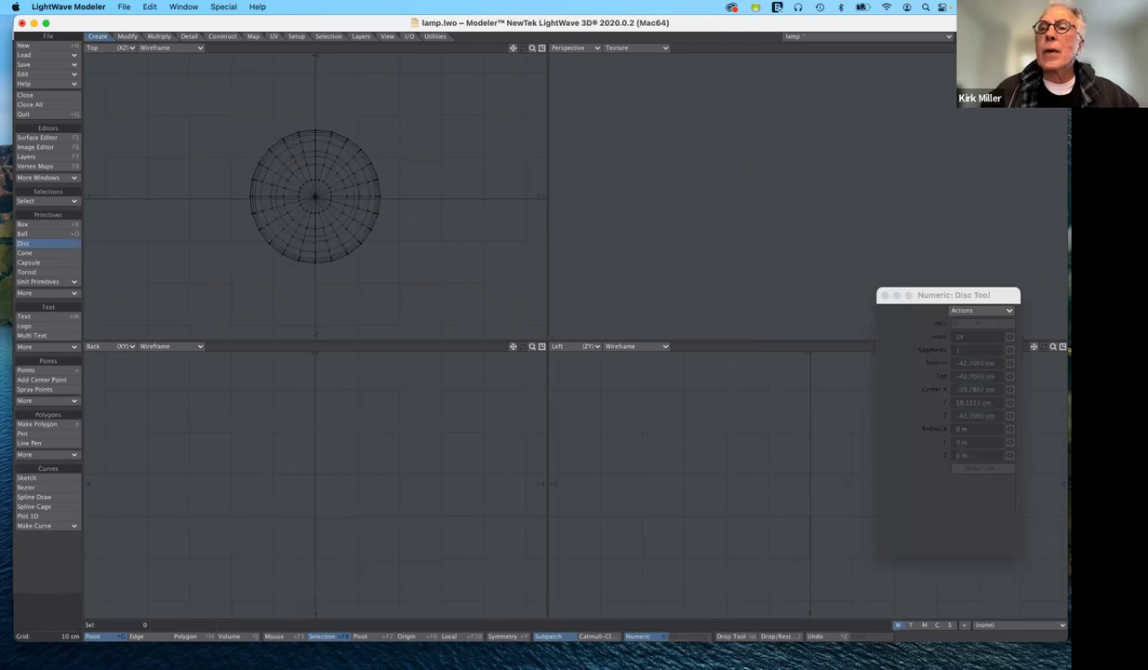
pyautogui.press('u')
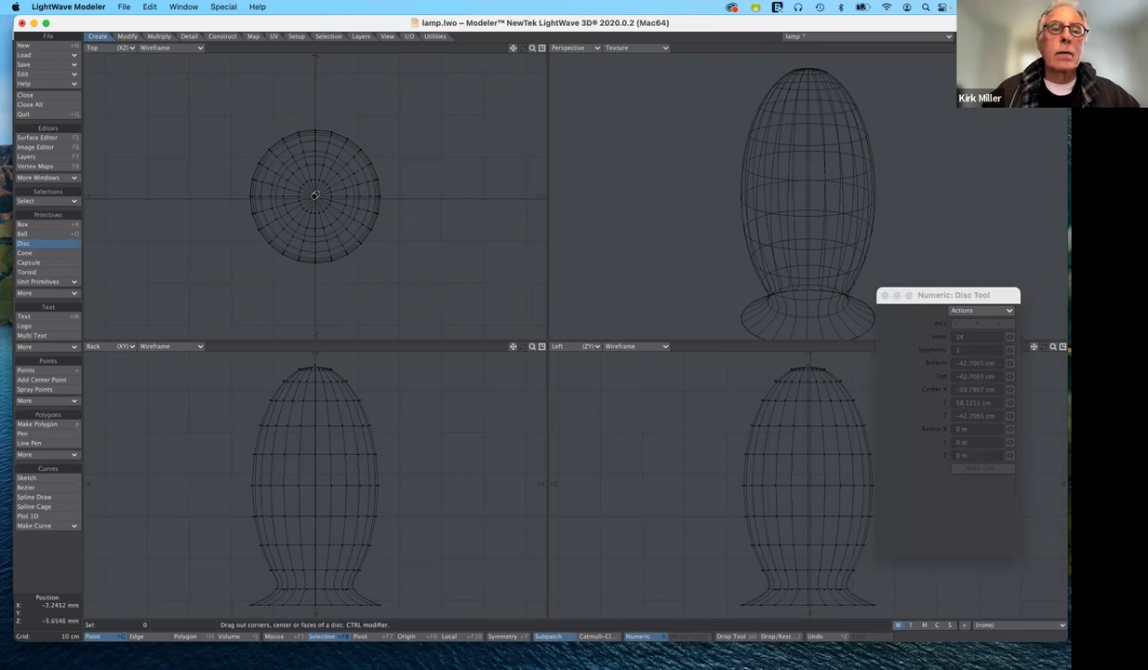
pyautogui.moveTo(398, 236)
pyautogui.mouseDown()
pyautogui.moveTo(410, 306)
pyautogui.moveTo(427, 297)
pyautogui.moveTo(433, 311)
pyautogui.mouseUp()
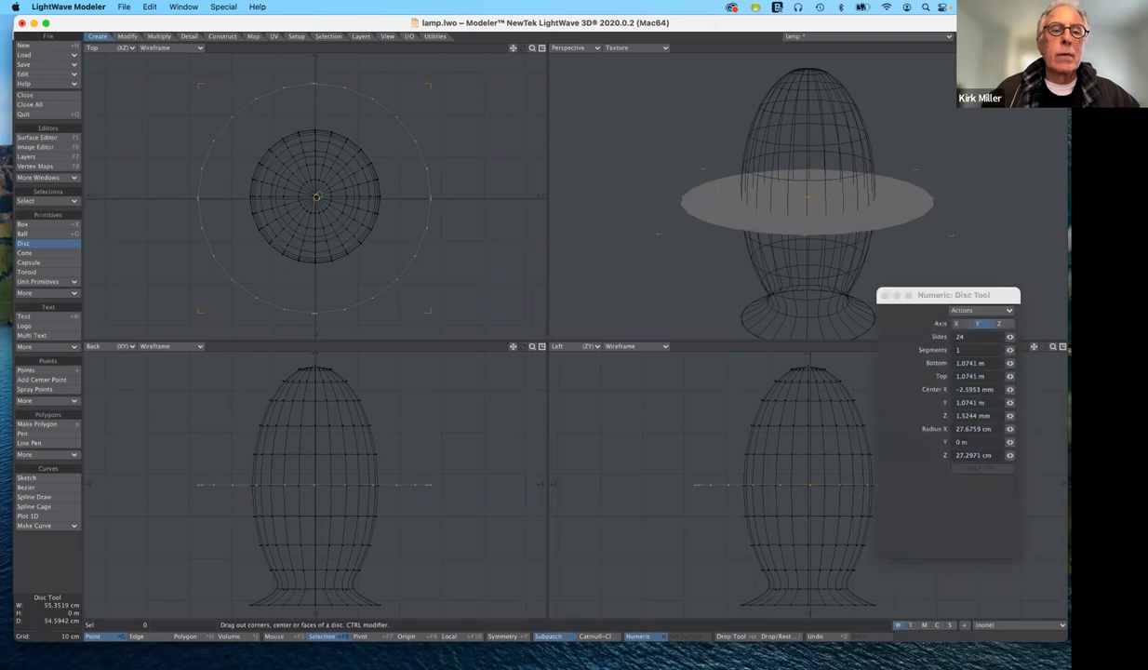
pyautogui.moveTo(317, 194); pyautogui.dragTo(314, 197)
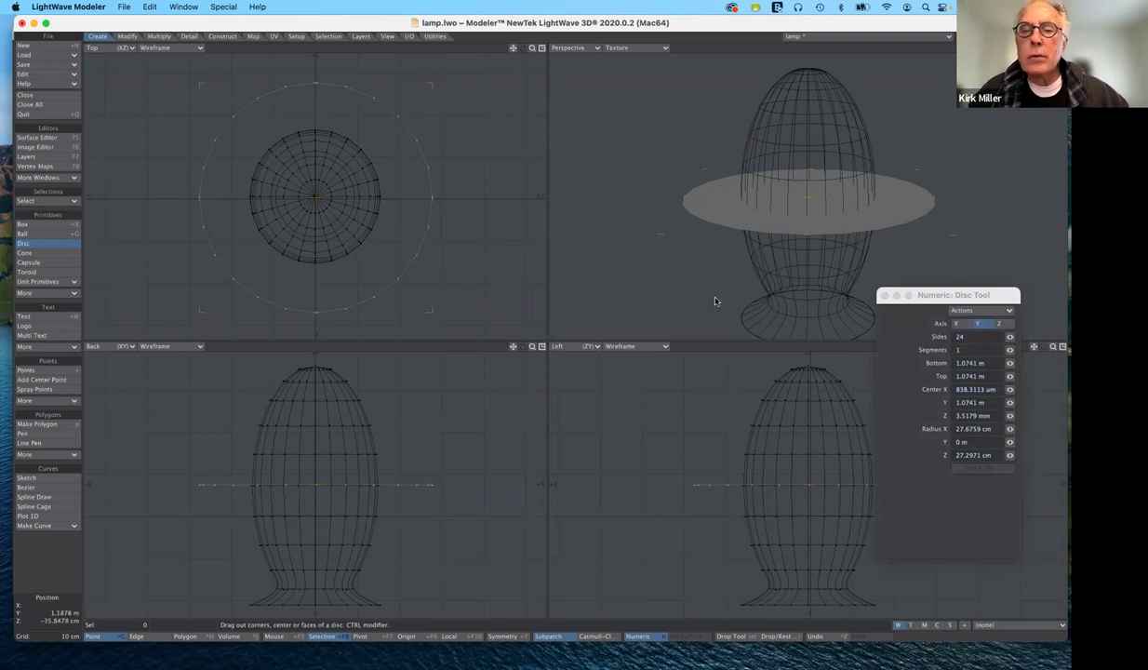
# Step: Set the disc's X and Z radii to 30 cm in the numeric settings
pyautogui.press('n')
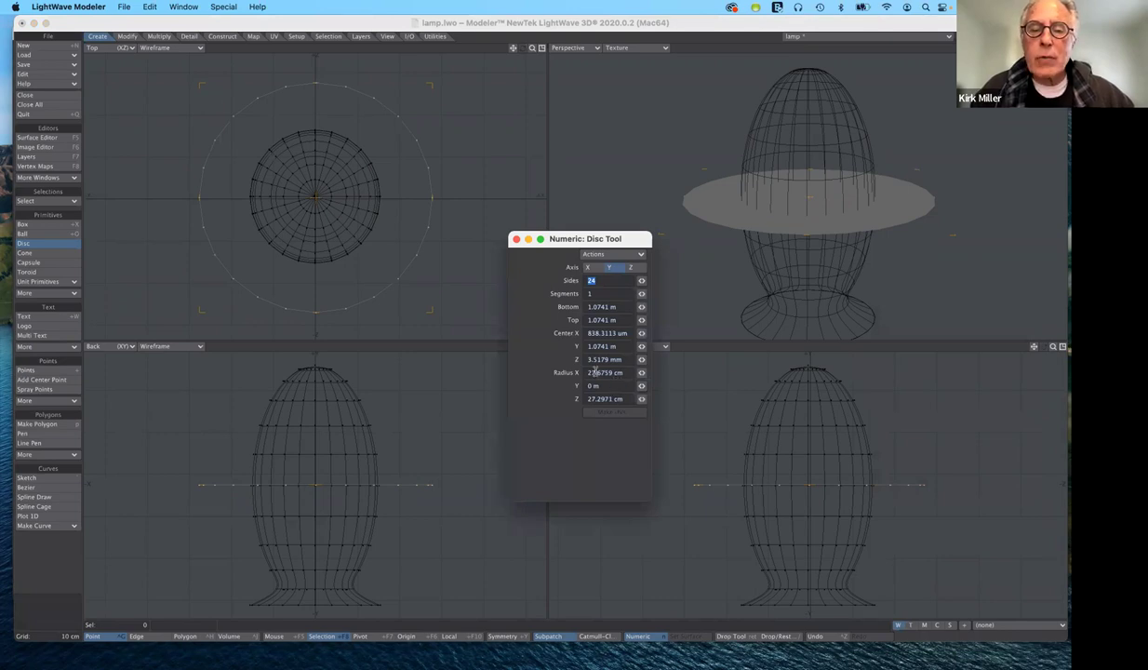
pyautogui.click(559, 373)
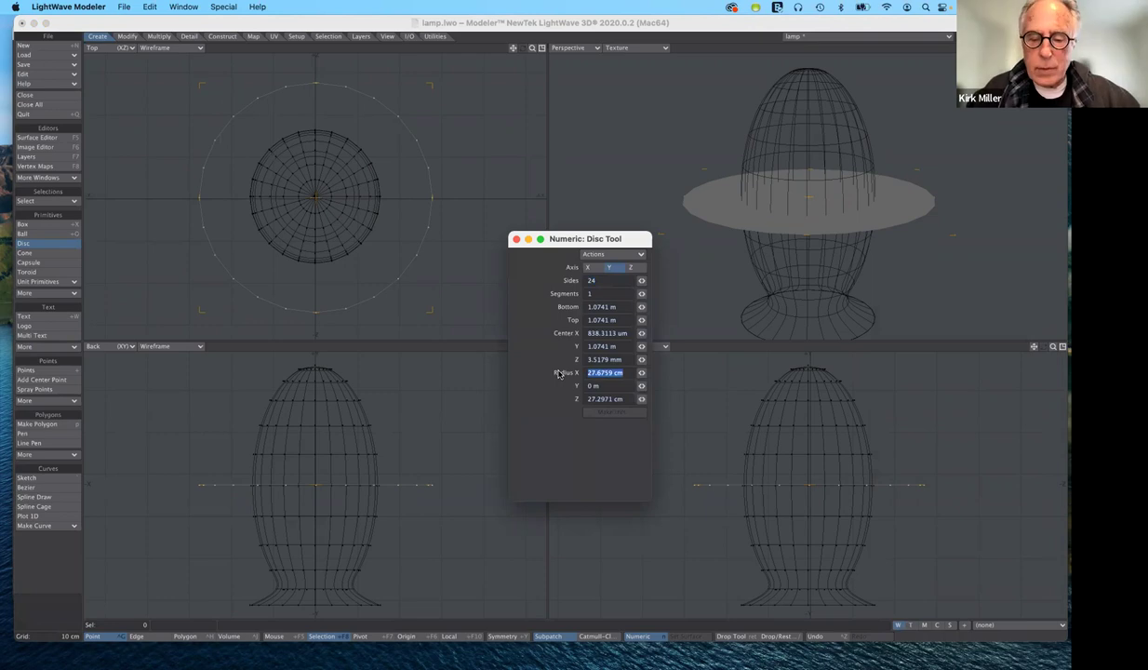
pyautogui.write('30')
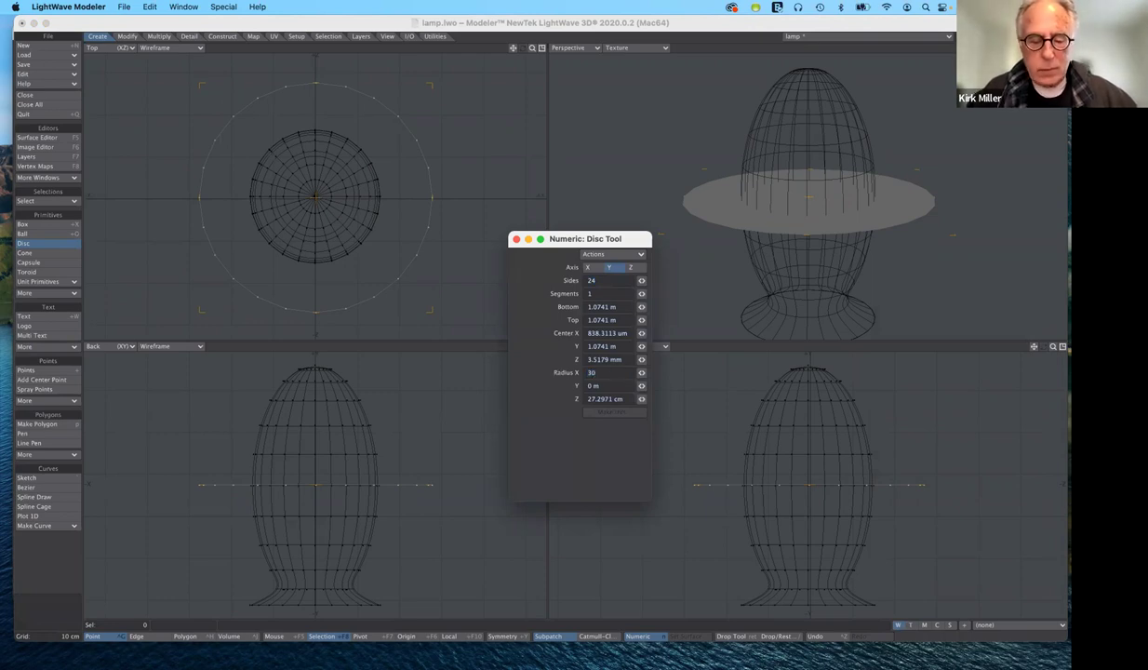
pyautogui.write('cm')
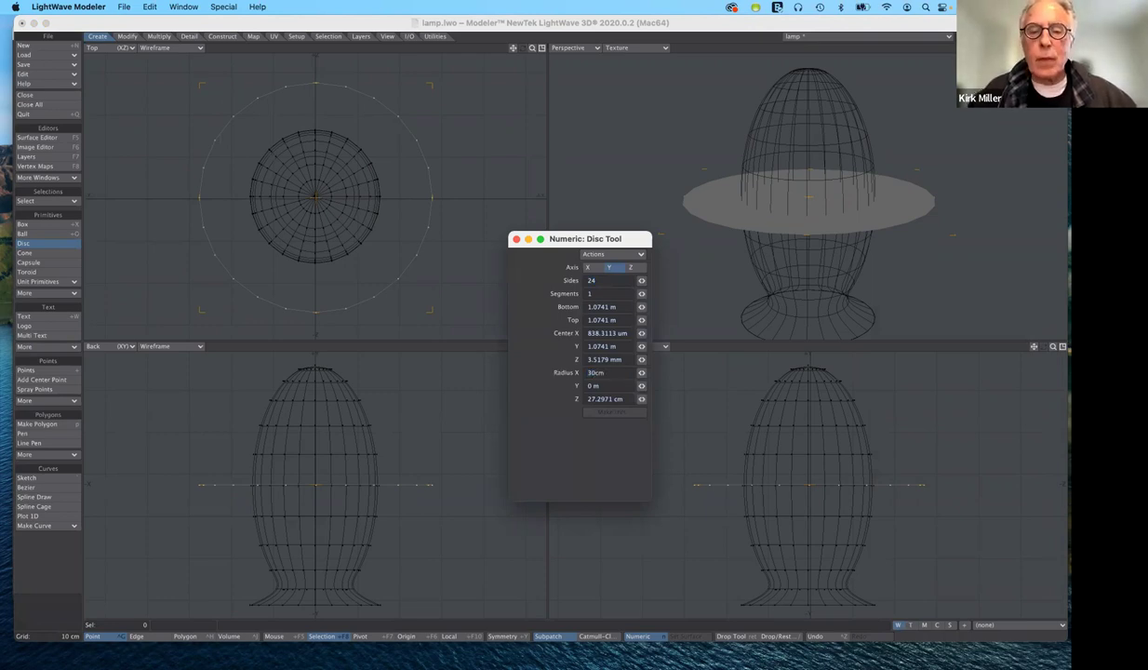
pyautogui.press('Tab')
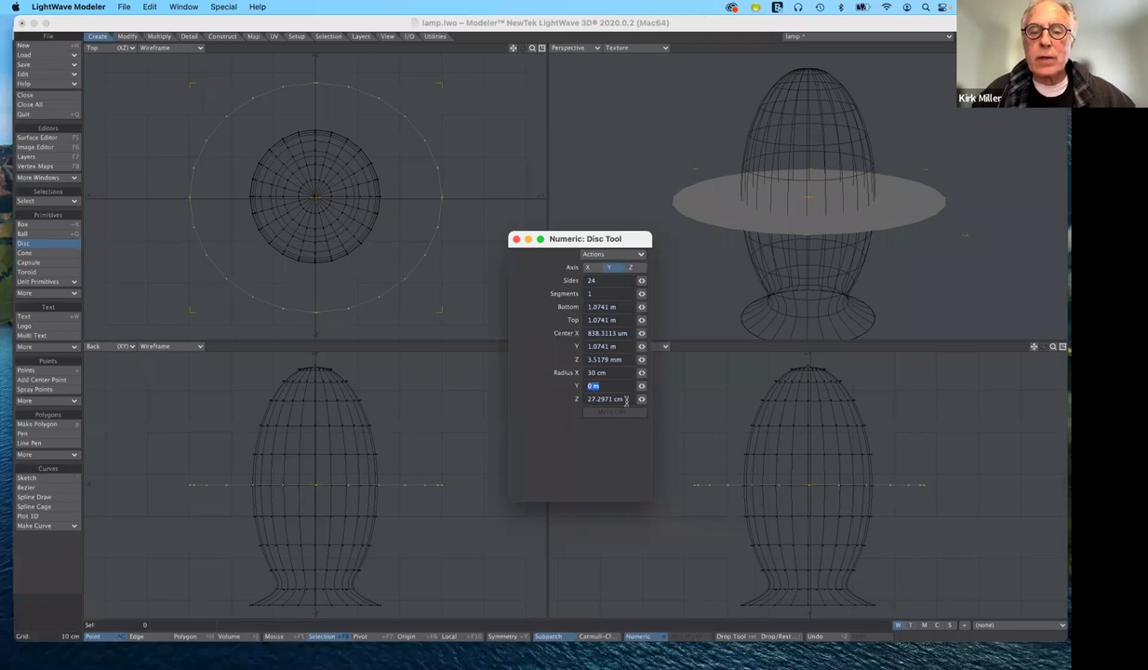
pyautogui.press('Tab')
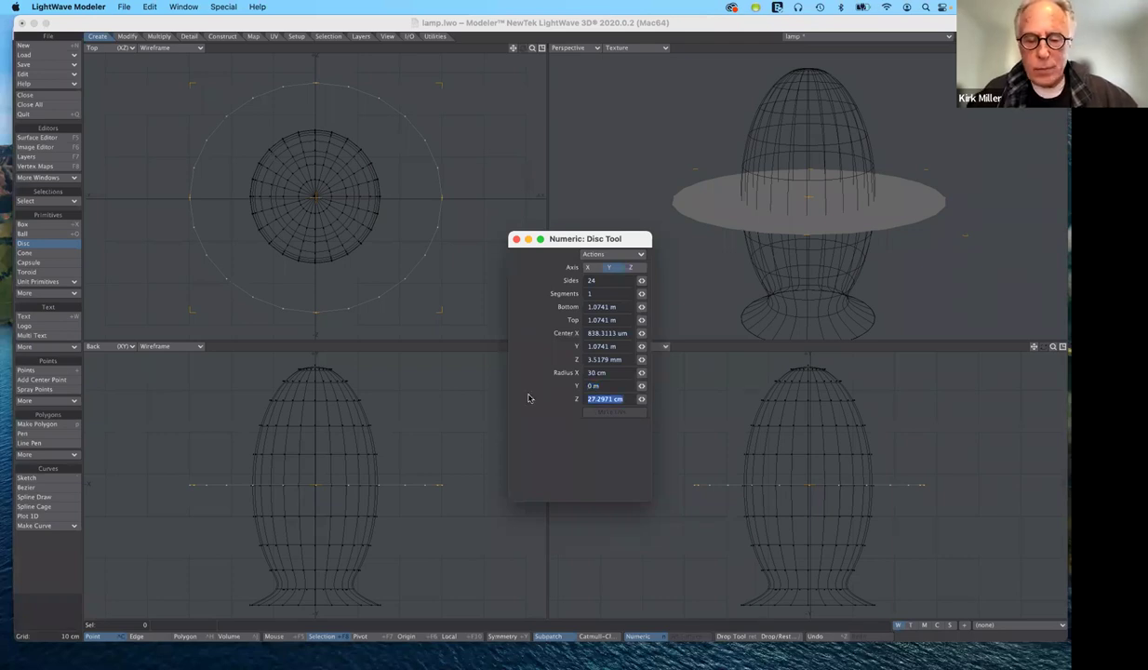
pyautogui.write('3')
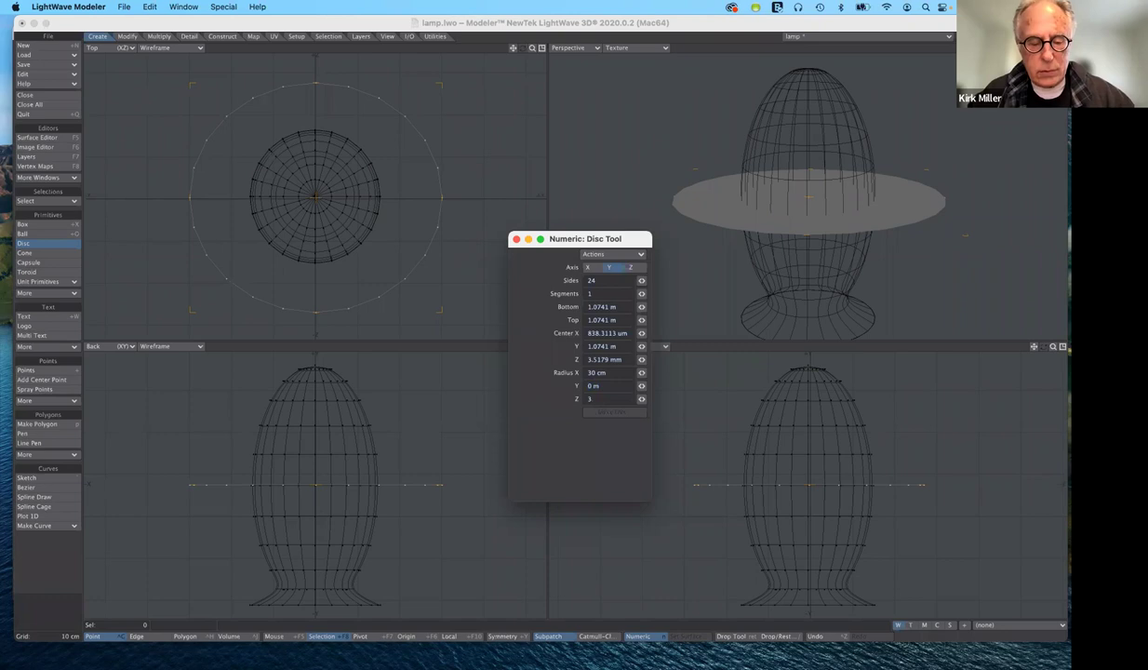
pyautogui.write('0cm')
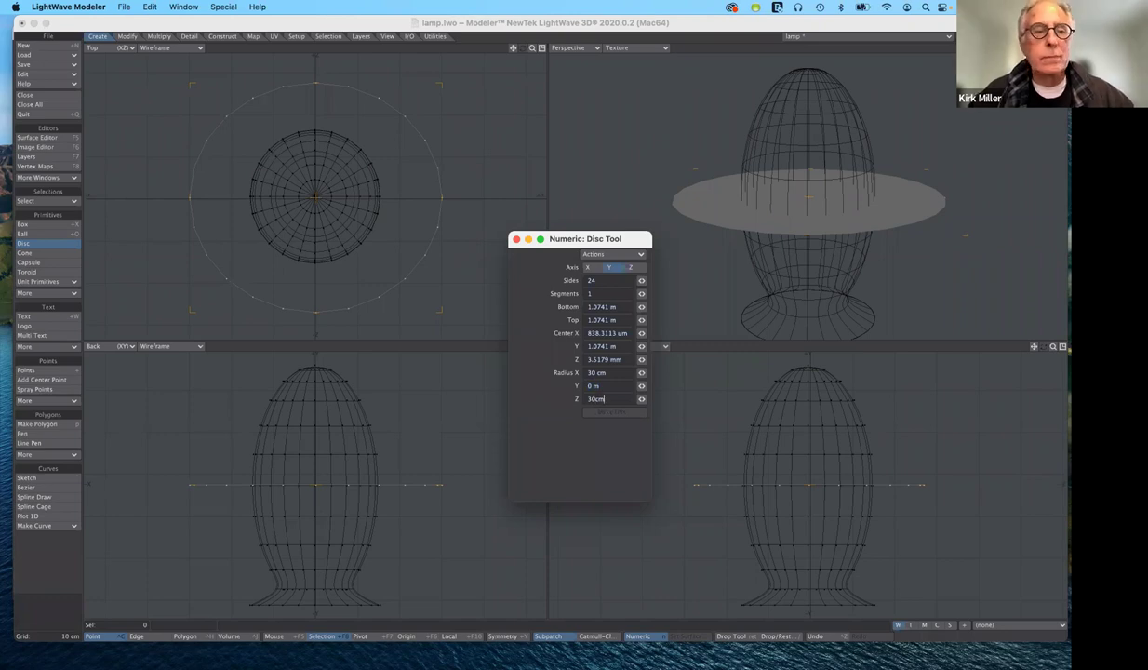
pyautogui.press('Tab')
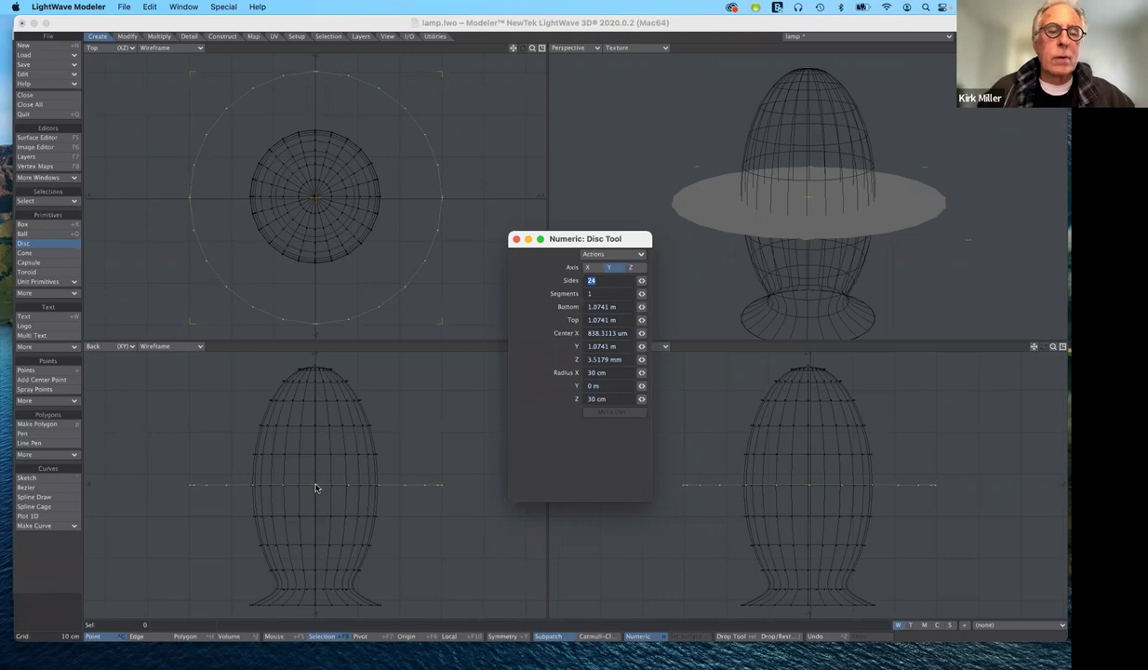
pyautogui.press('n')
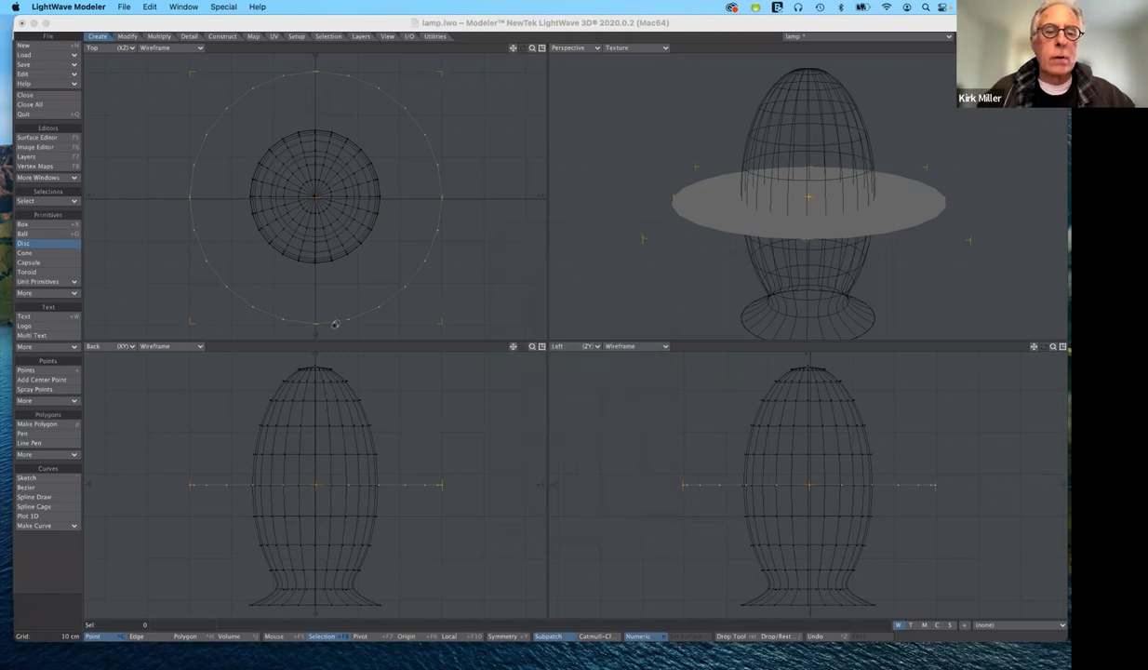
# Step: Stretch the disc upward into a lampshade cylinder about 55 cm tall
pyautogui.moveTo(335, 324); pyautogui.dragTo(339, 289)
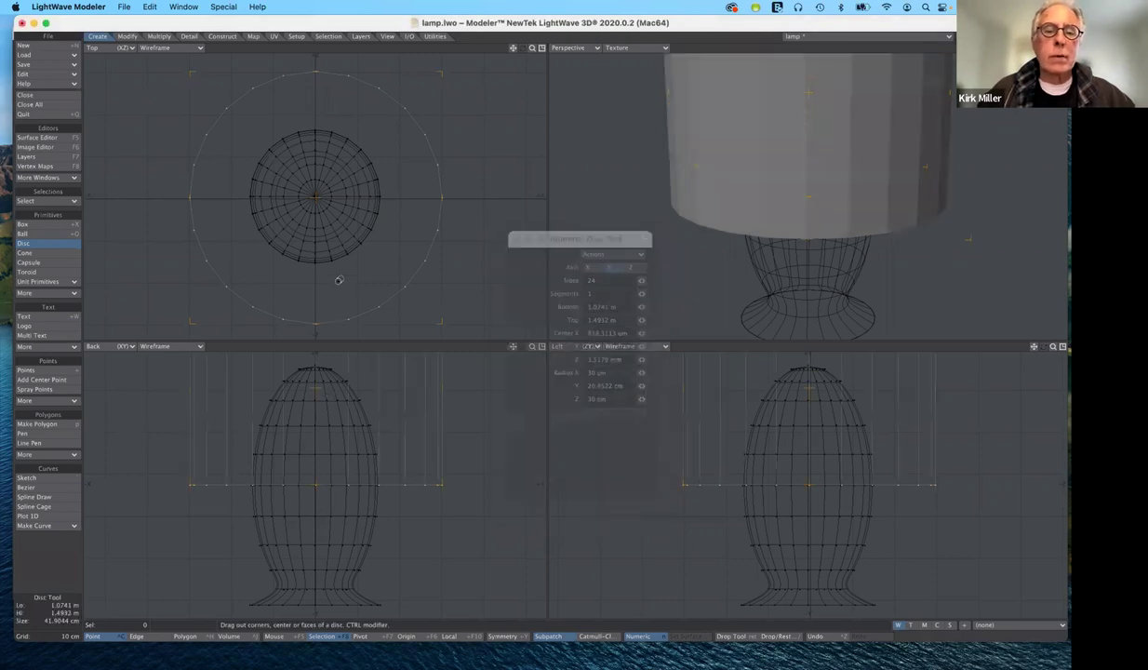
pyautogui.click(545, 244)
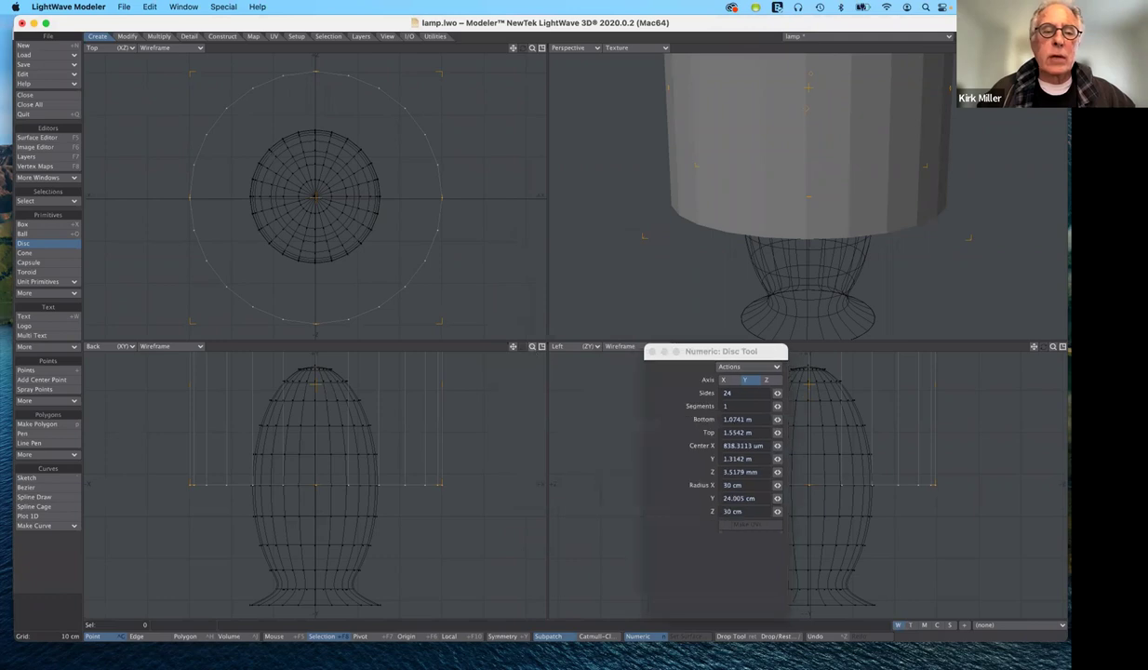
pyautogui.scroll(-5, 351, 371)
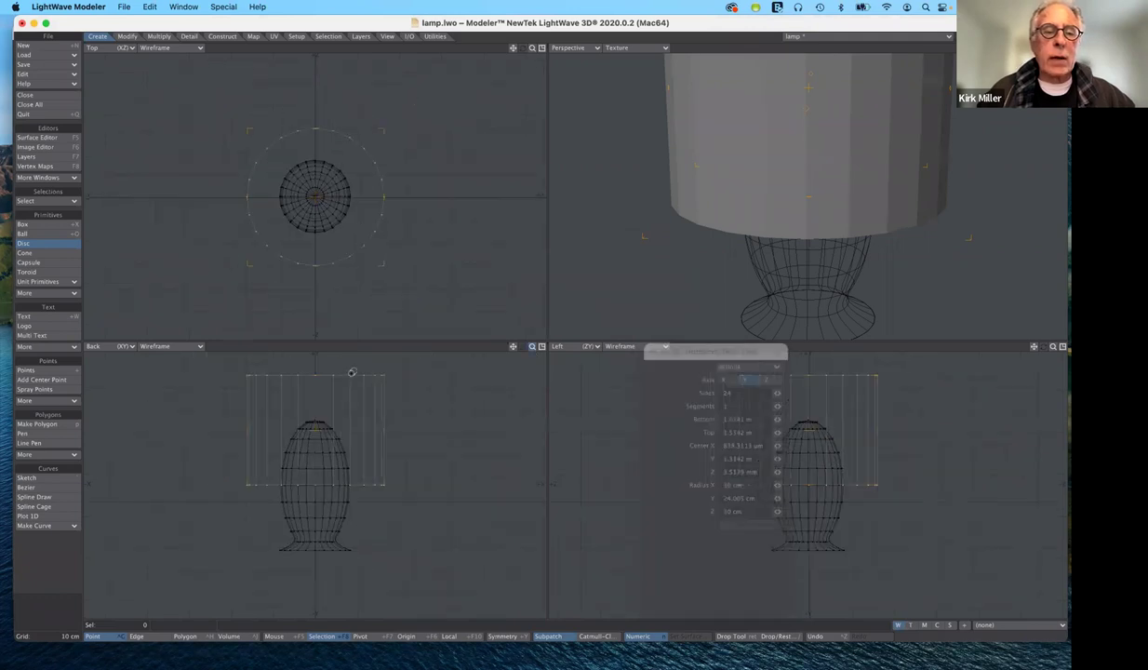
pyautogui.moveTo(316, 365); pyautogui.dragTo(322, 358)
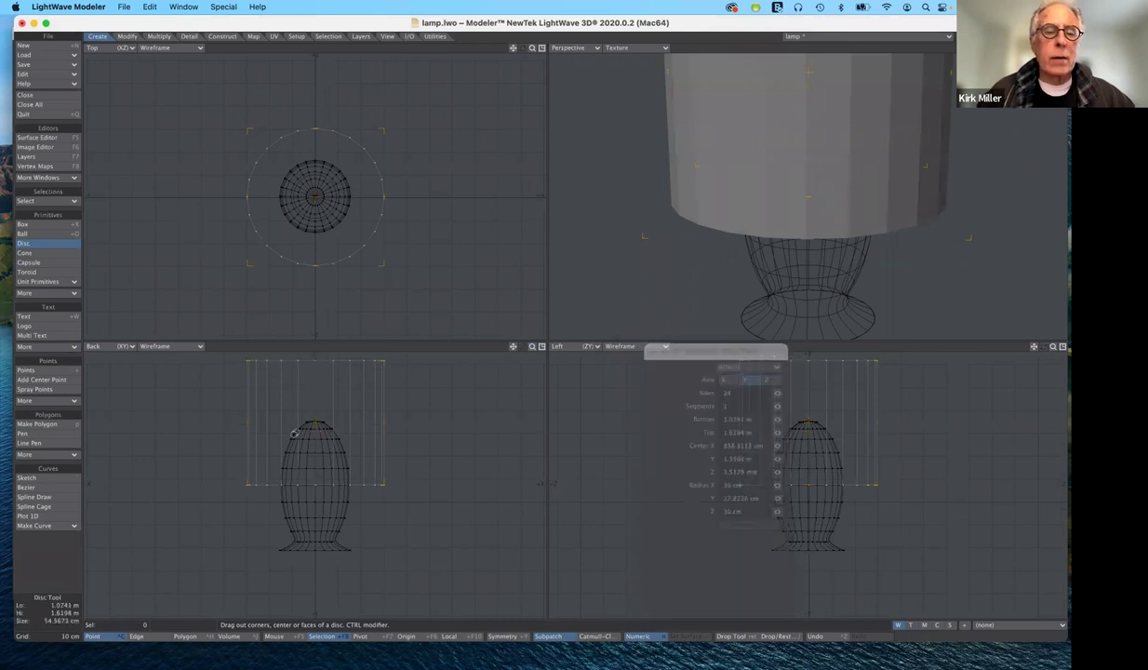
# Step: Raise the lampshade cylinder so its bottom sits at about 1.22 m, and lower its top to about 1.66 m
pyautogui.moveTo(325, 390); pyautogui.dragTo(316, 387)
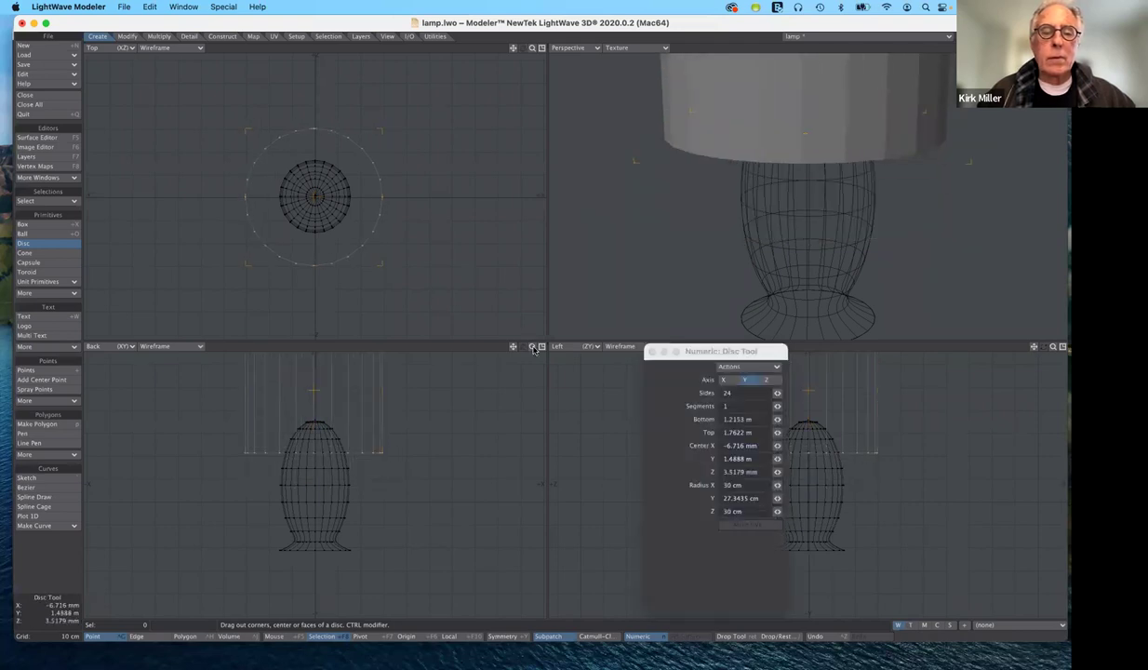
pyautogui.moveTo(532, 345); pyautogui.dragTo(308, 372)
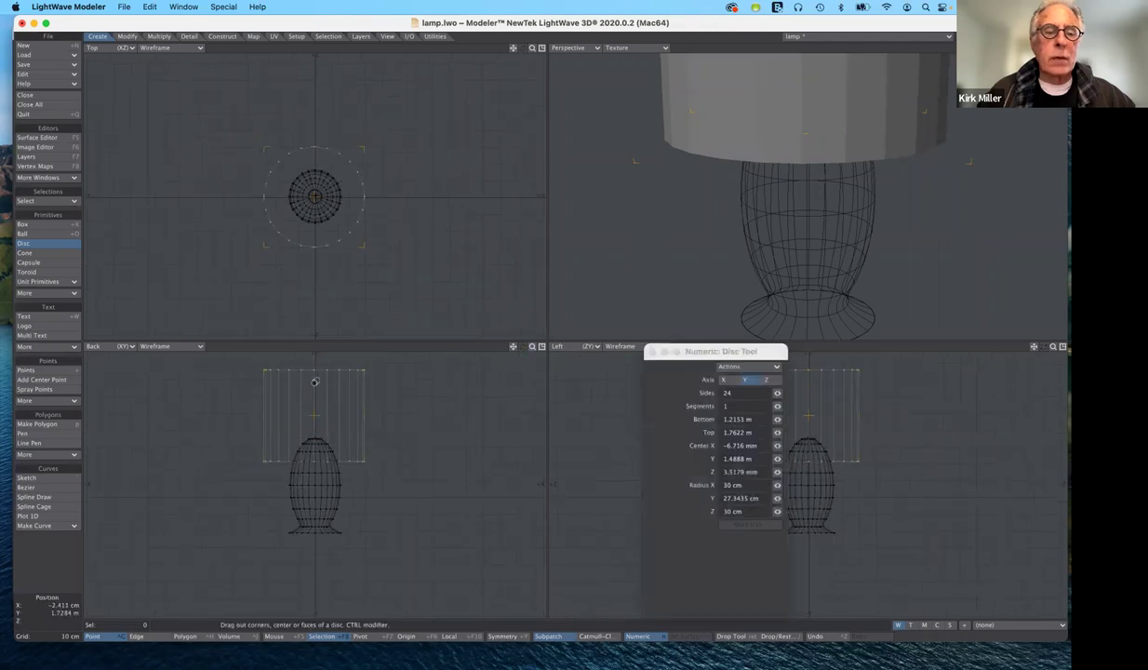
pyautogui.moveTo(305, 369); pyautogui.dragTo(327, 385)
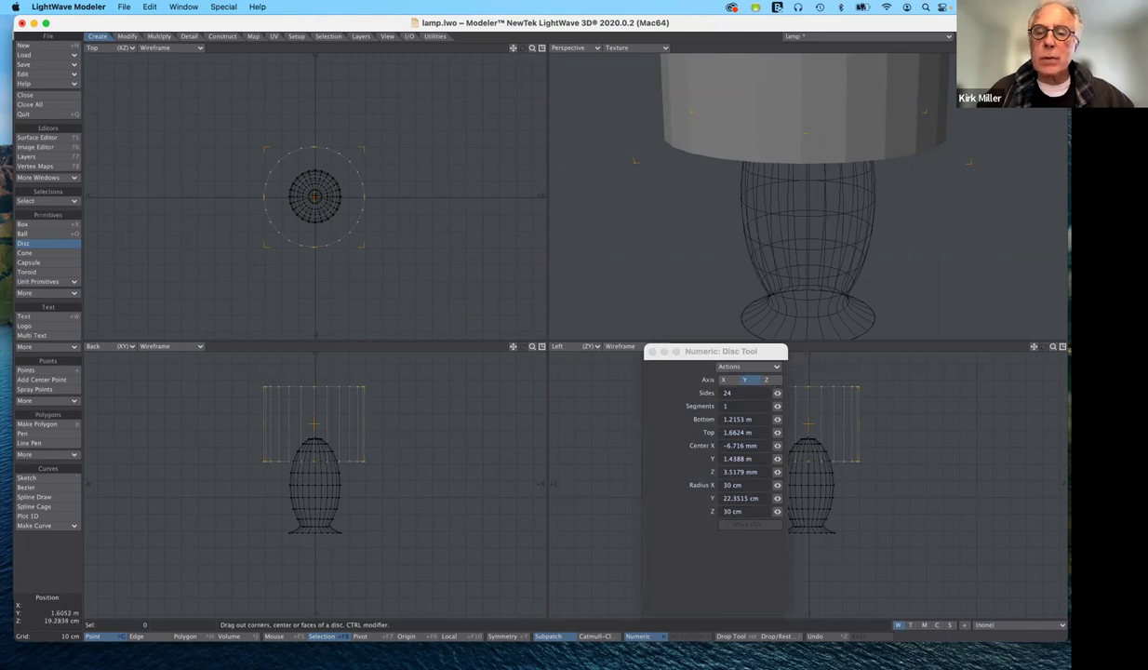
# Step: Try reducing the lampshade disc to 8 sides, and set its sides back to 24
pyautogui.moveTo(777, 393); pyautogui.dragTo(704, 391)
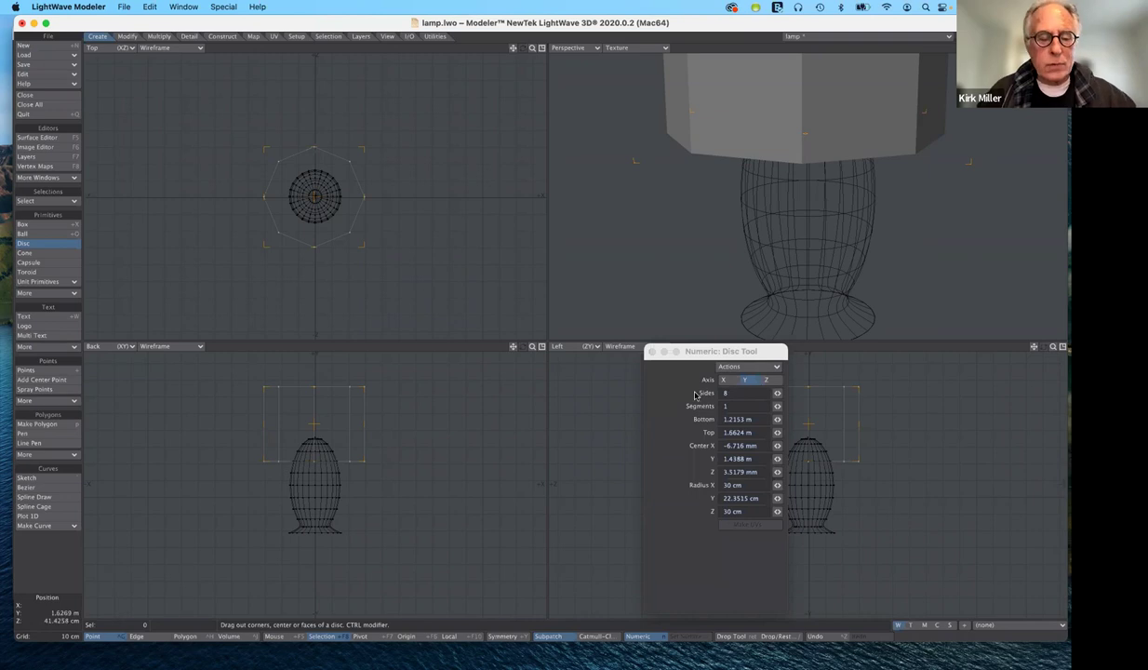
pyautogui.click(734, 394)
pyautogui.write('24')
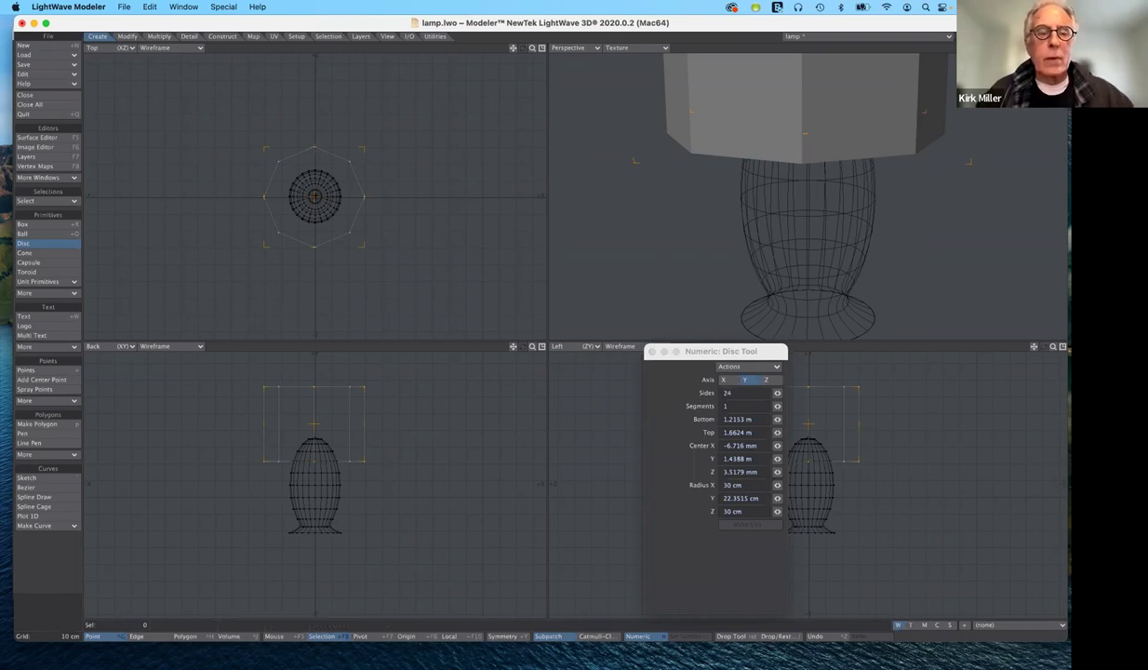
pyautogui.press('Tab')
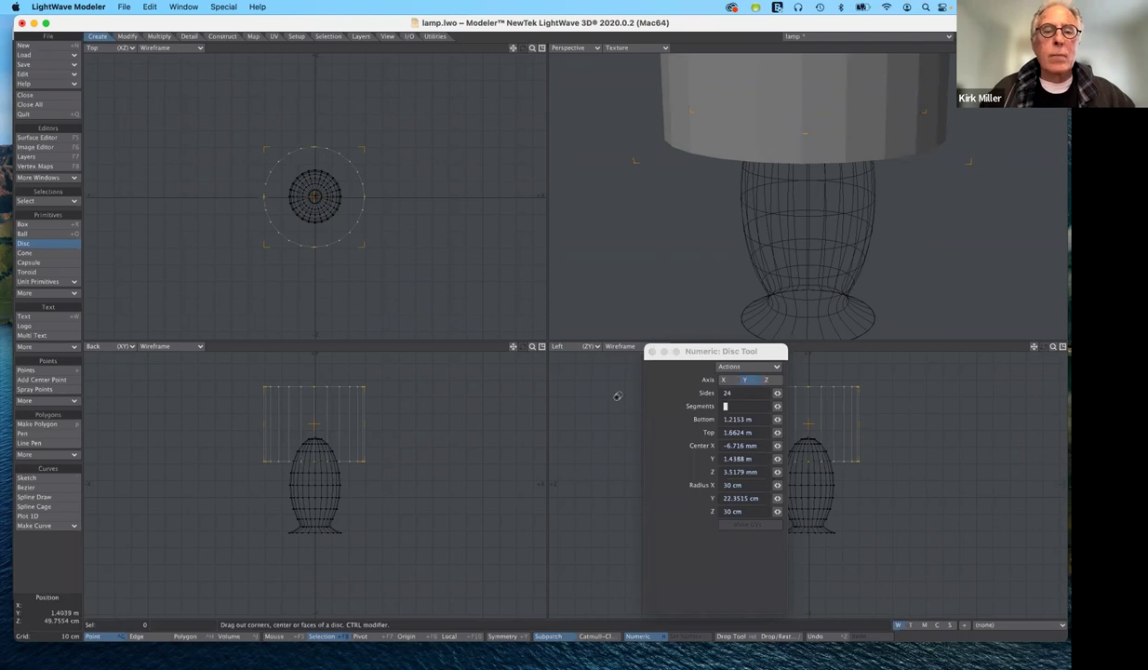
# Step: Finish the lampshade cylinder and centre it over the base, moving it about 6.5 mm in X and -4.4 mm in Z
pyautogui.click(56, 246)
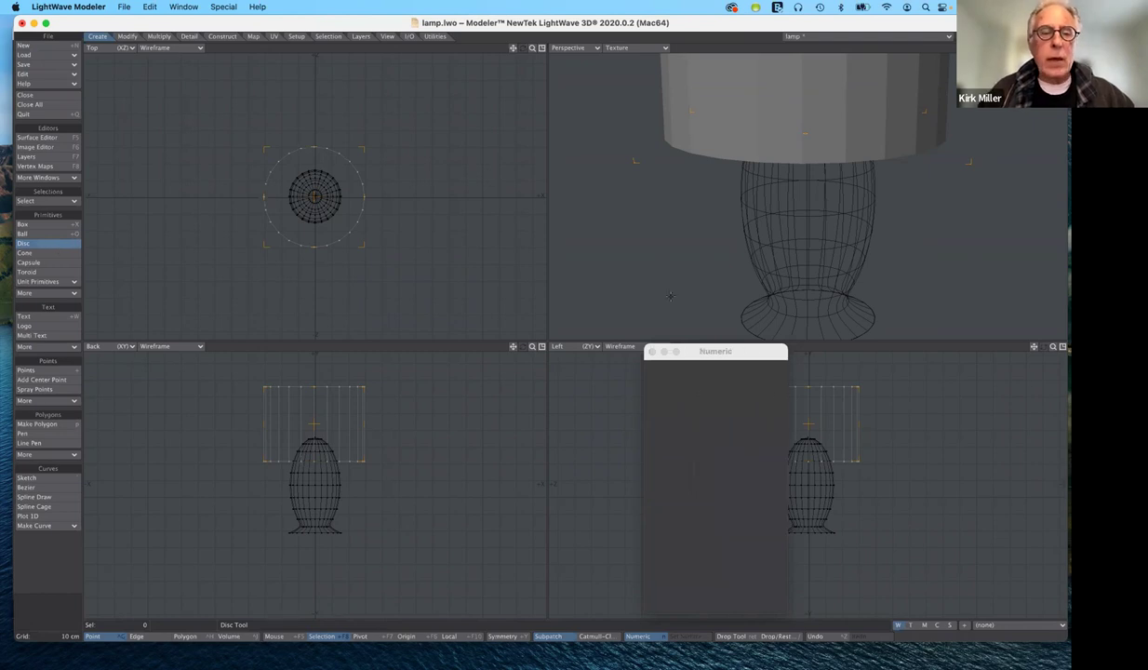
pyautogui.press('space')
pyautogui.press('a')
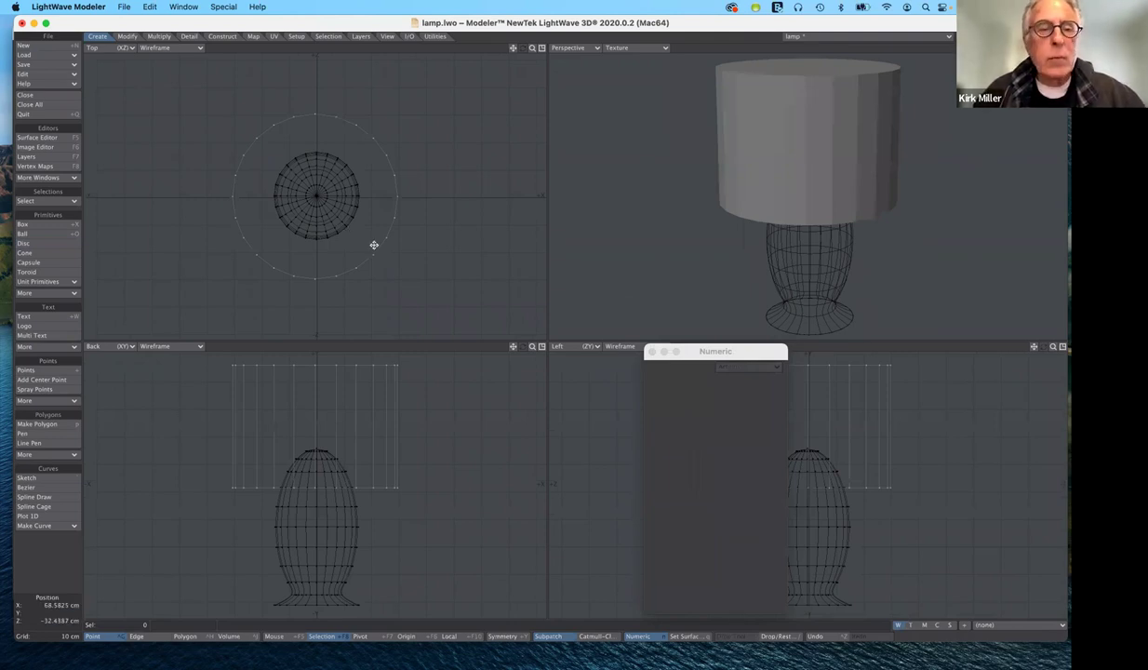
pyautogui.press('t')
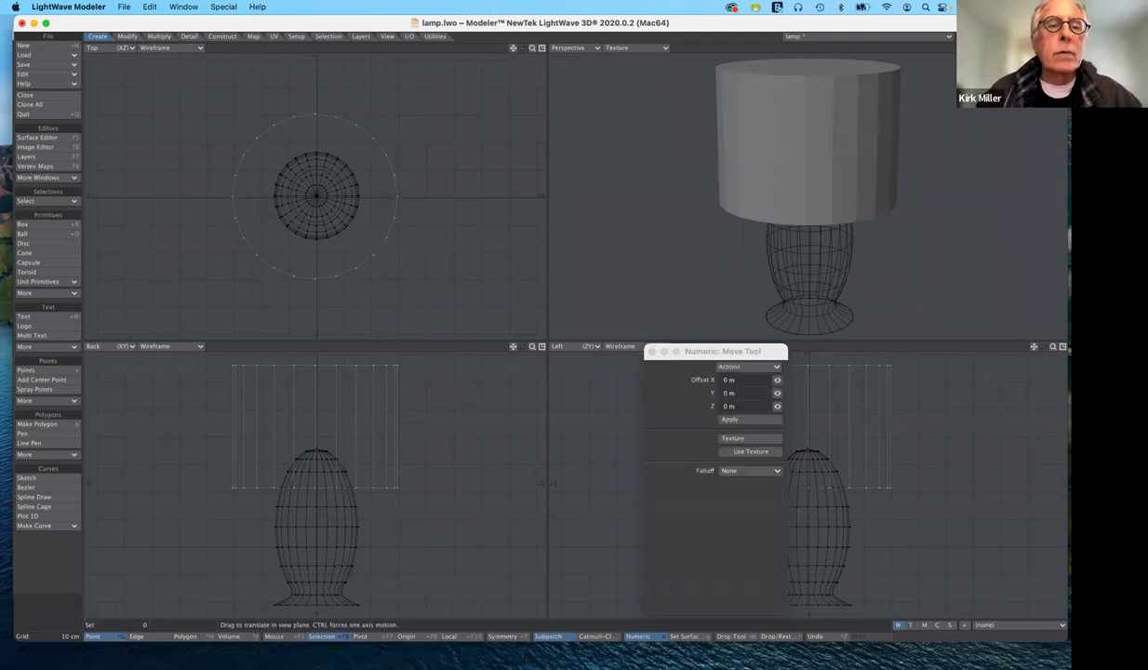
pyautogui.moveTo(316, 196); pyautogui.dragTo(315, 199)
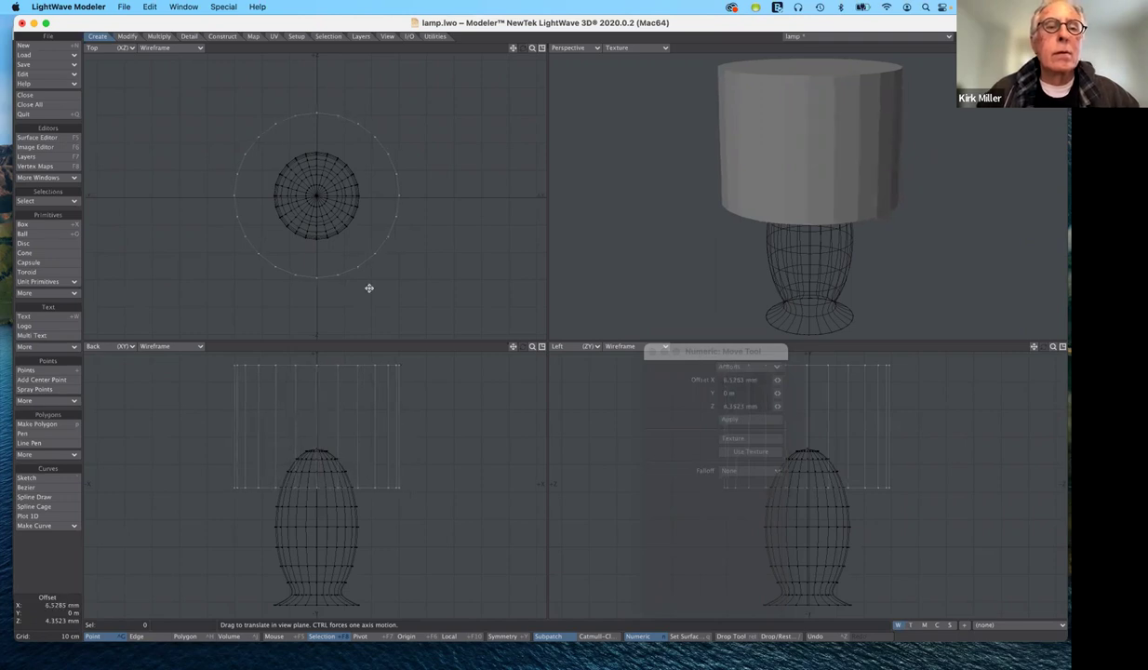
pyautogui.moveTo(373, 215); pyautogui.dragTo(373, 218)
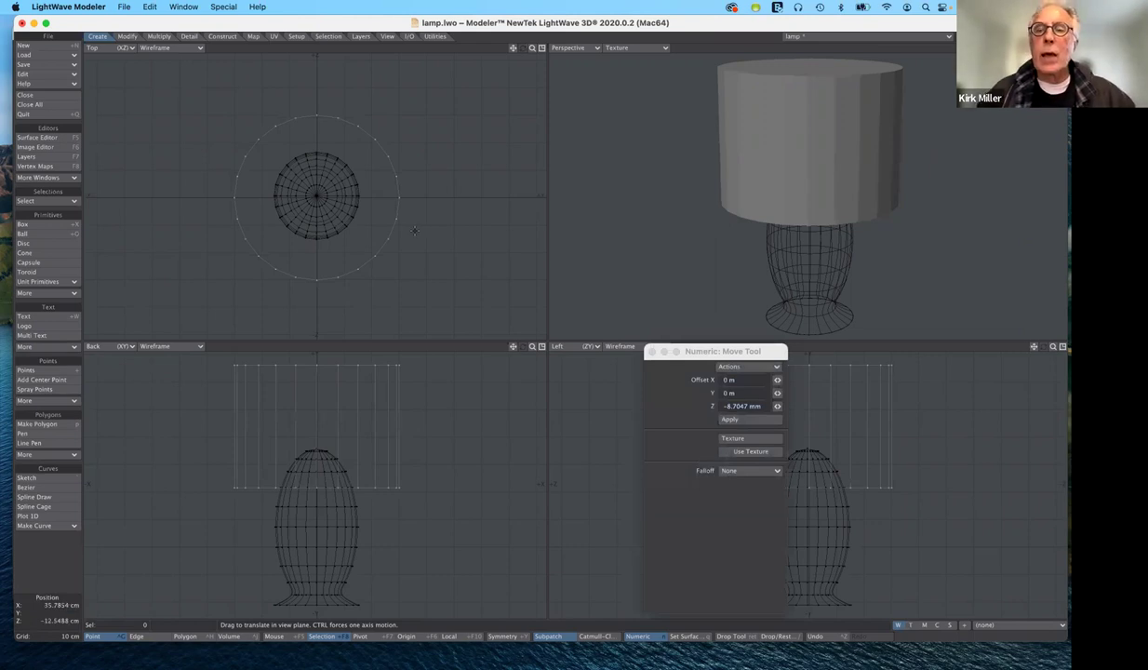
pyautogui.press('Return')
pyautogui.press('space')
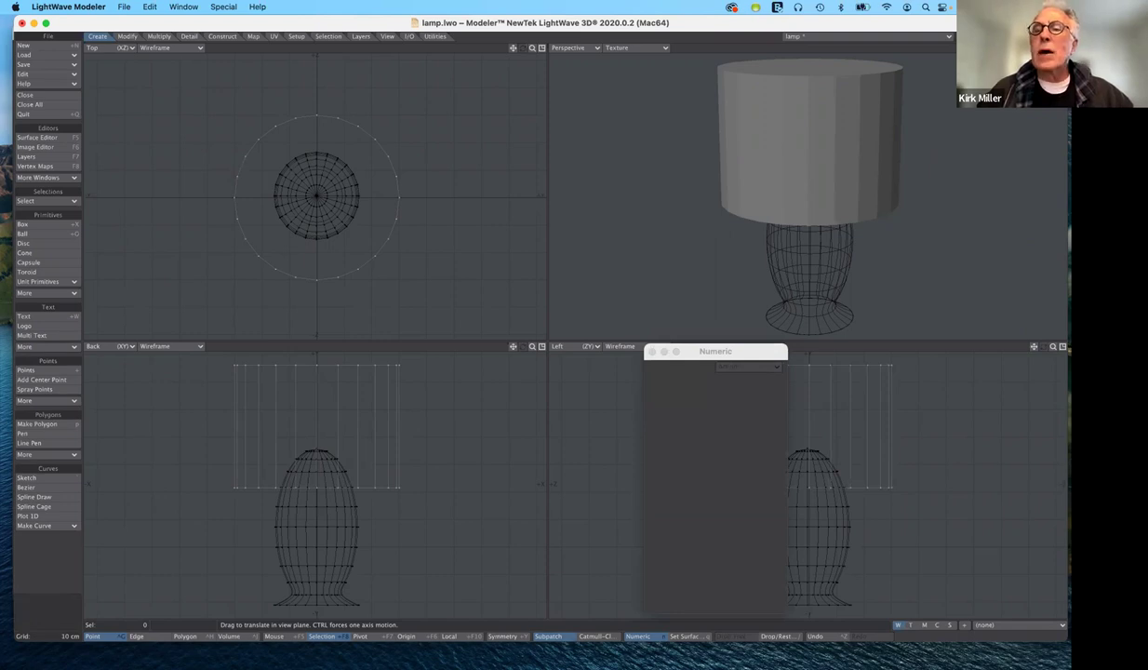
# Step: Try tapering the lampshade with Taper Constrain from the back and side views, undoing each attempt
pyautogui.keyDown('alt'); pyautogui.moveTo(822, 186); pyautogui.dragTo(823, 242); pyautogui.keyUp('alt')
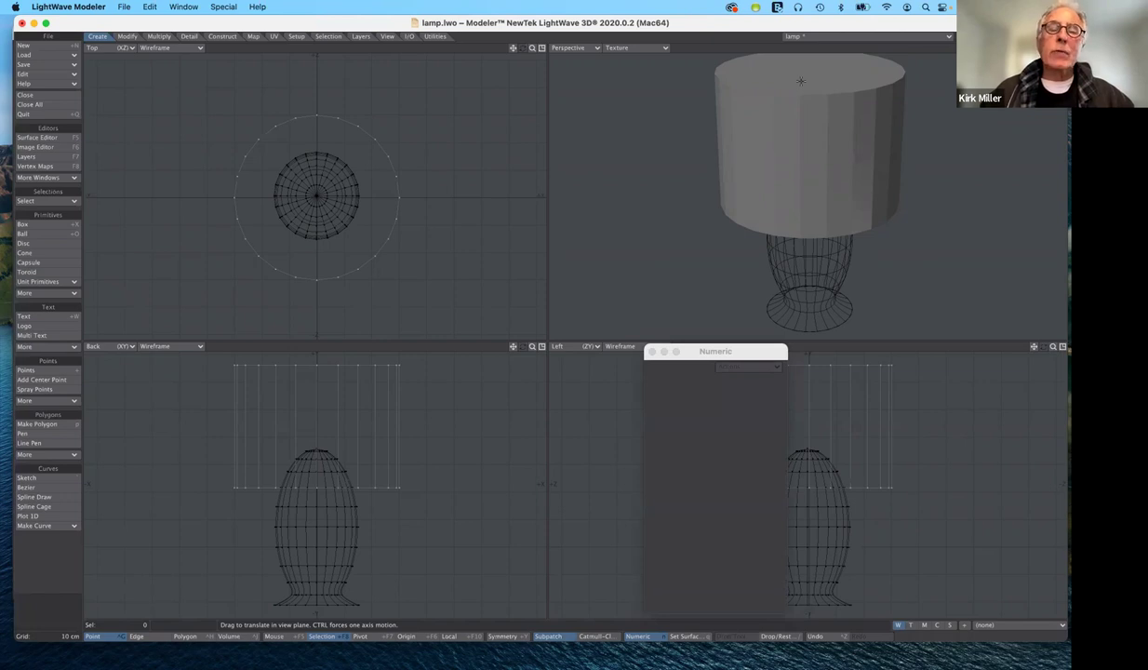
pyautogui.click(722, 350)
pyautogui.click(557, 301)
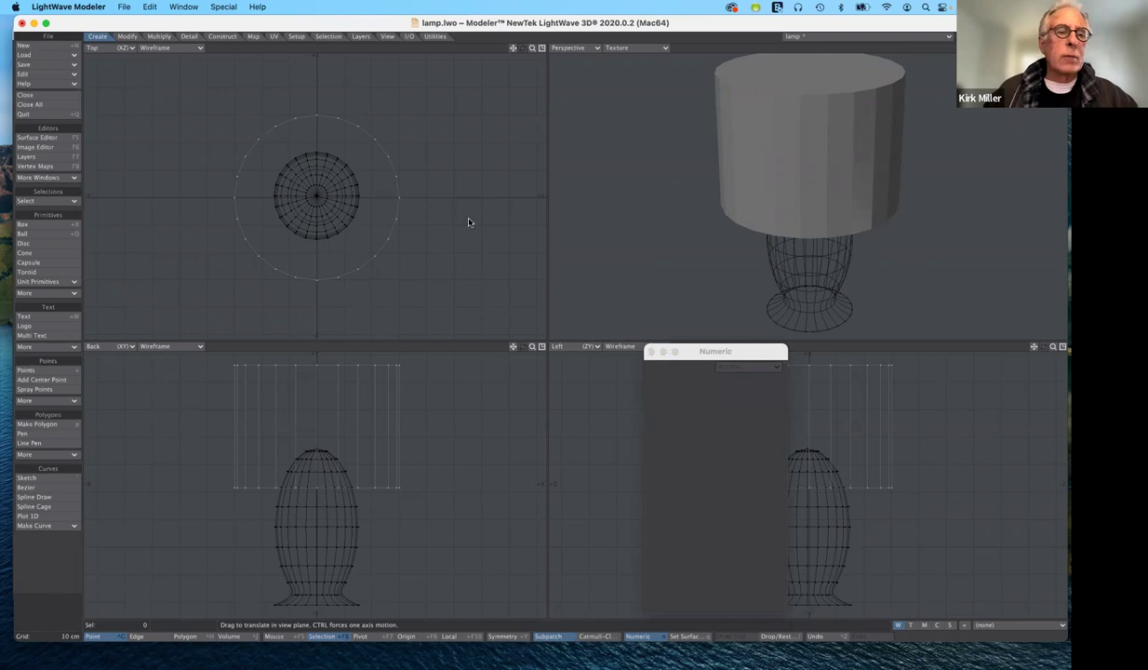
pyautogui.click(127, 36)
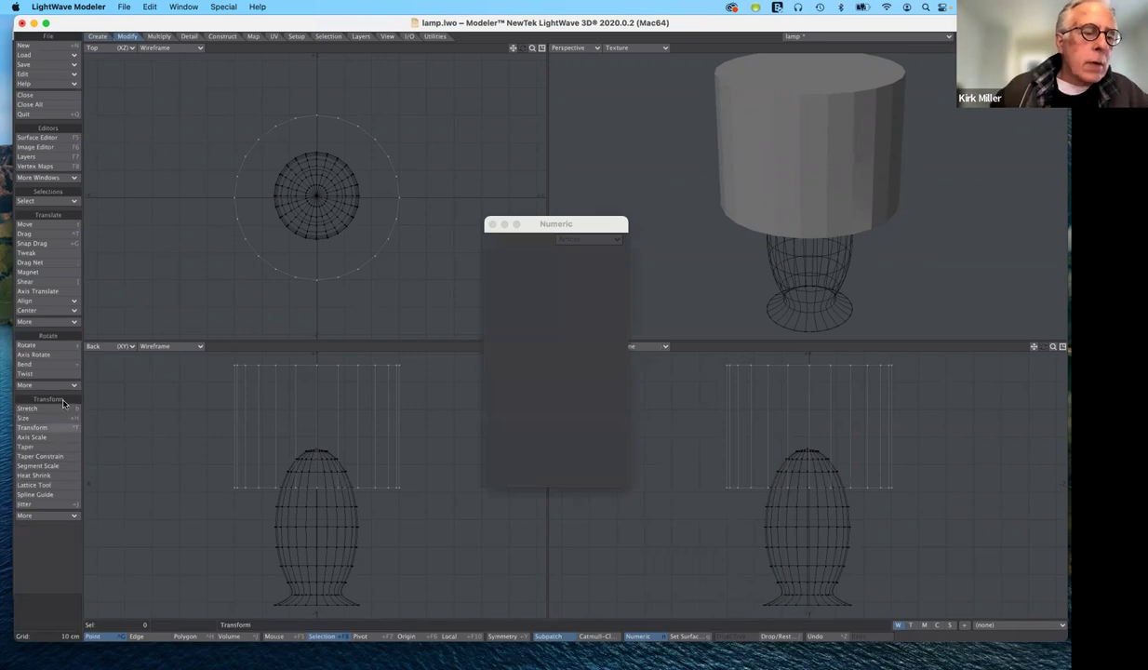
pyautogui.click(54, 457)
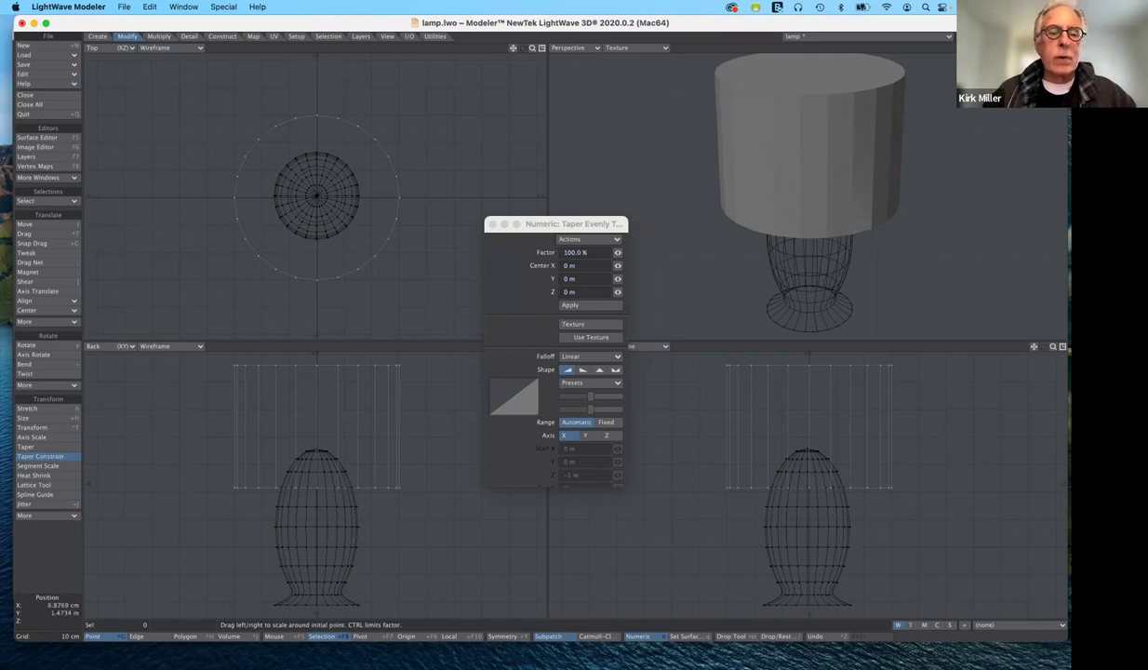
pyautogui.moveTo(329, 419); pyautogui.dragTo(246, 416)
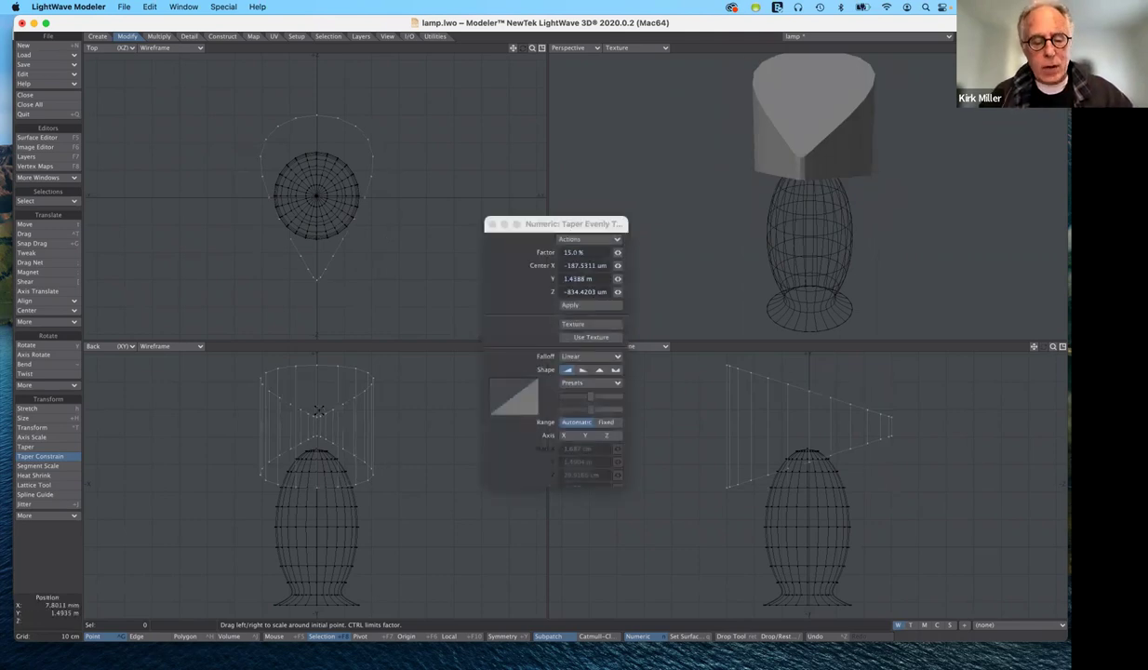
pyautogui.press('u')
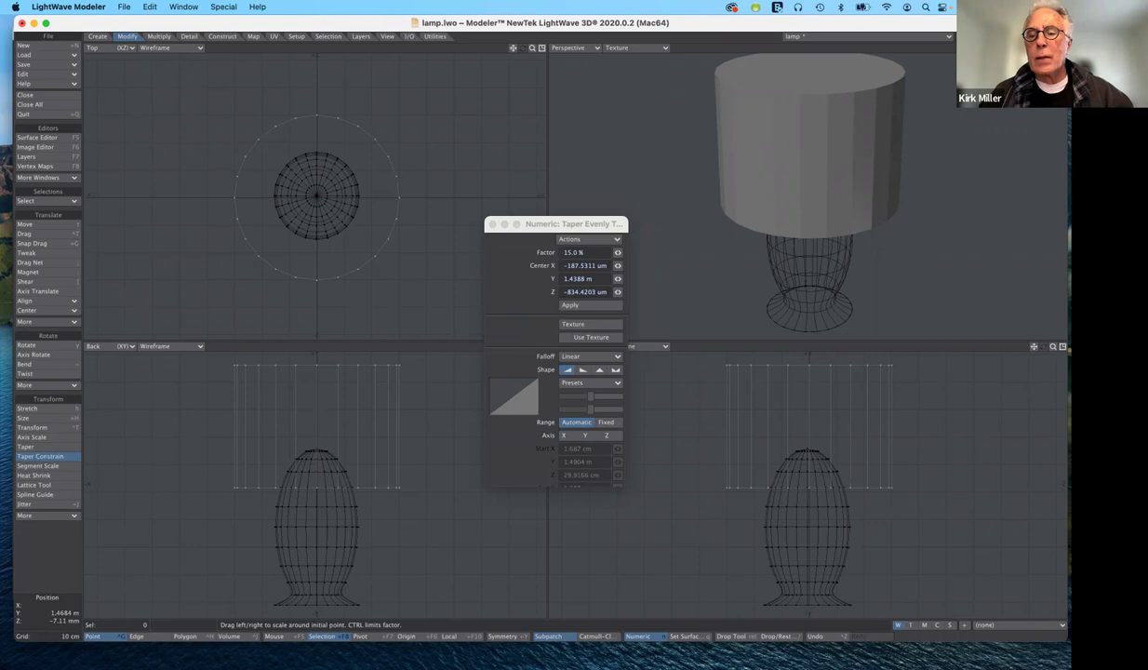
pyautogui.moveTo(703, 456); pyautogui.dragTo(676, 454)
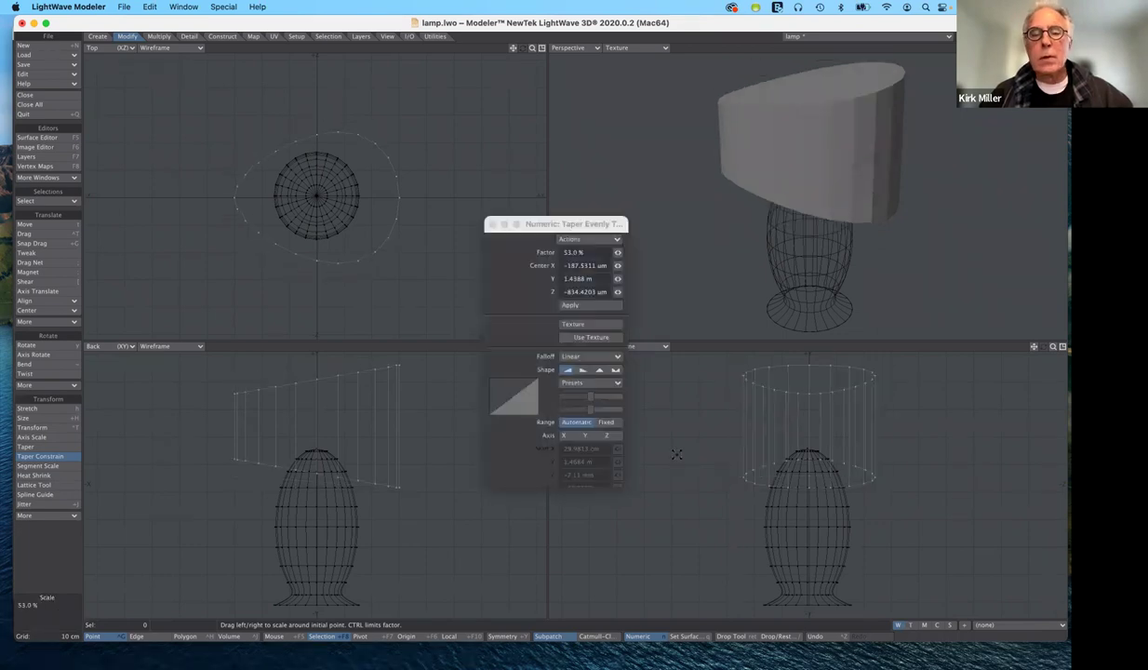
pyautogui.press('u')
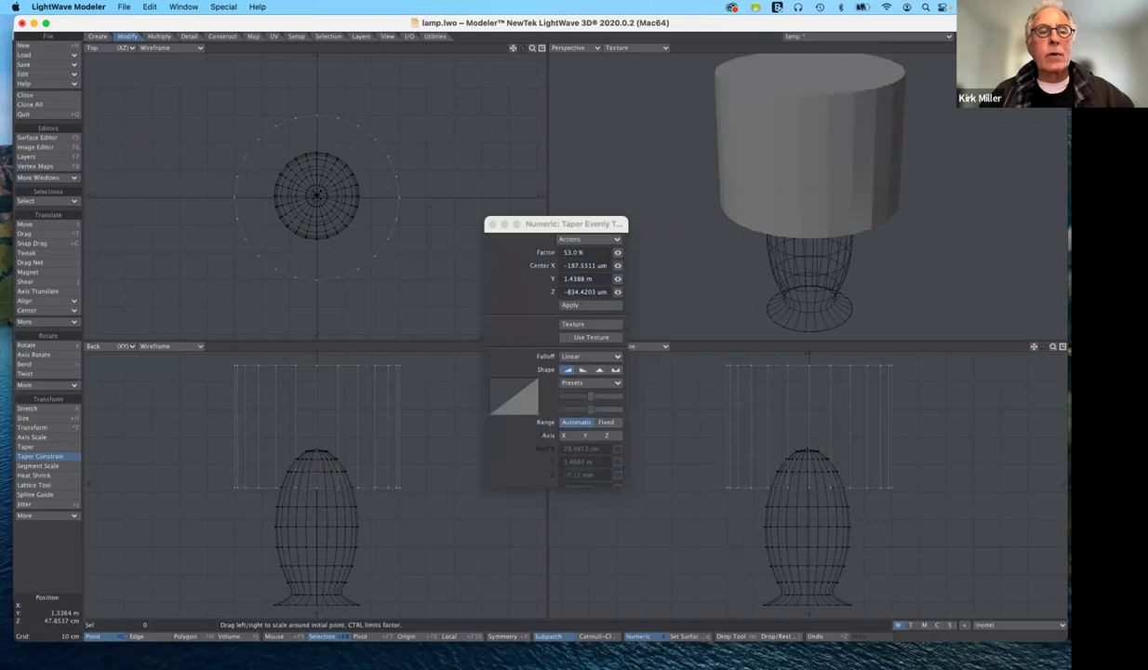
# Step: Try tapering the lampshade's top to 60% with Taper Constrain from the top view, undo it and drop the tool
pyautogui.click(317, 195)
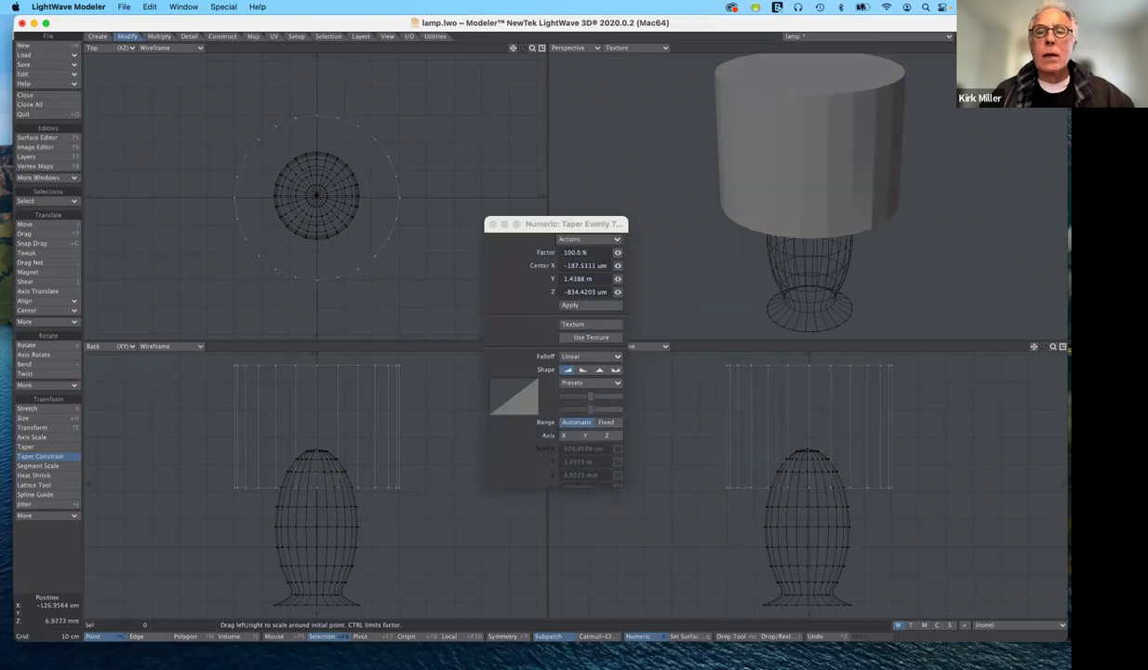
pyautogui.moveTo(316, 194)
pyautogui.mouseDown()
pyautogui.moveTo(271, 195)
pyautogui.moveTo(308, 212)
pyautogui.mouseUp()
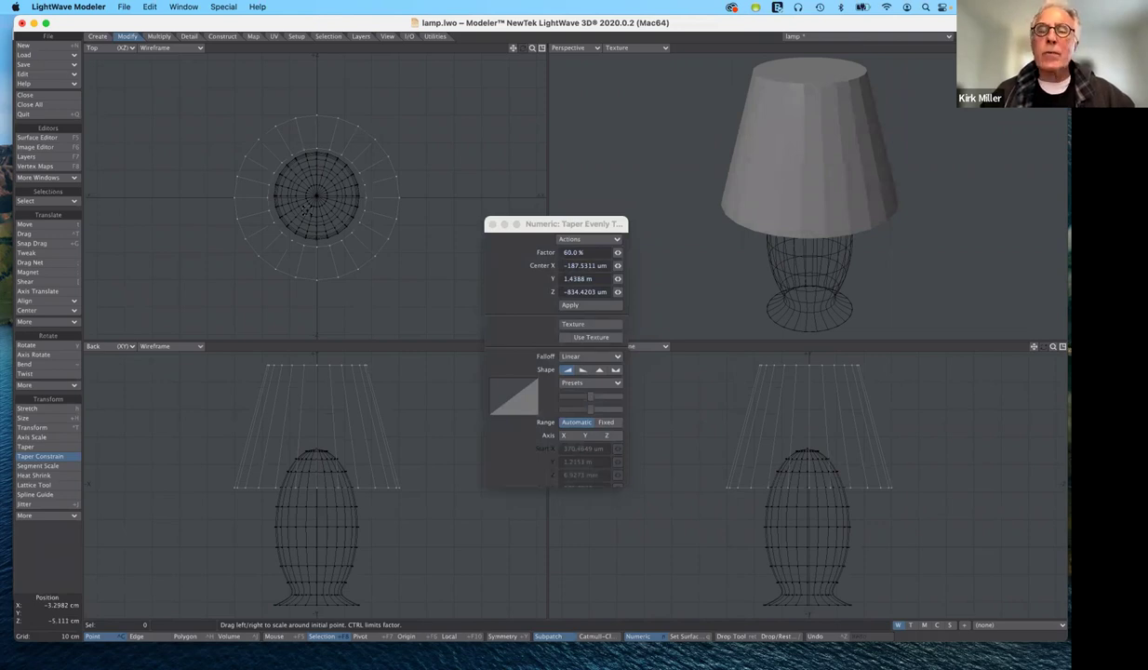
pyautogui.press('u')
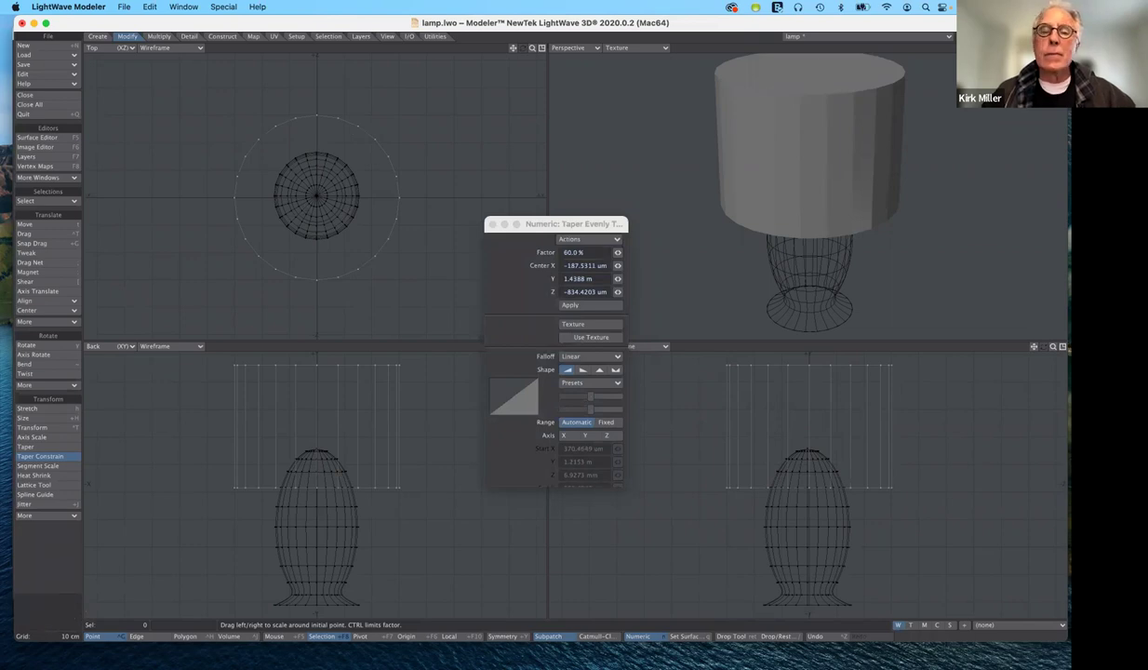
pyautogui.press('n')
pyautogui.press('n')
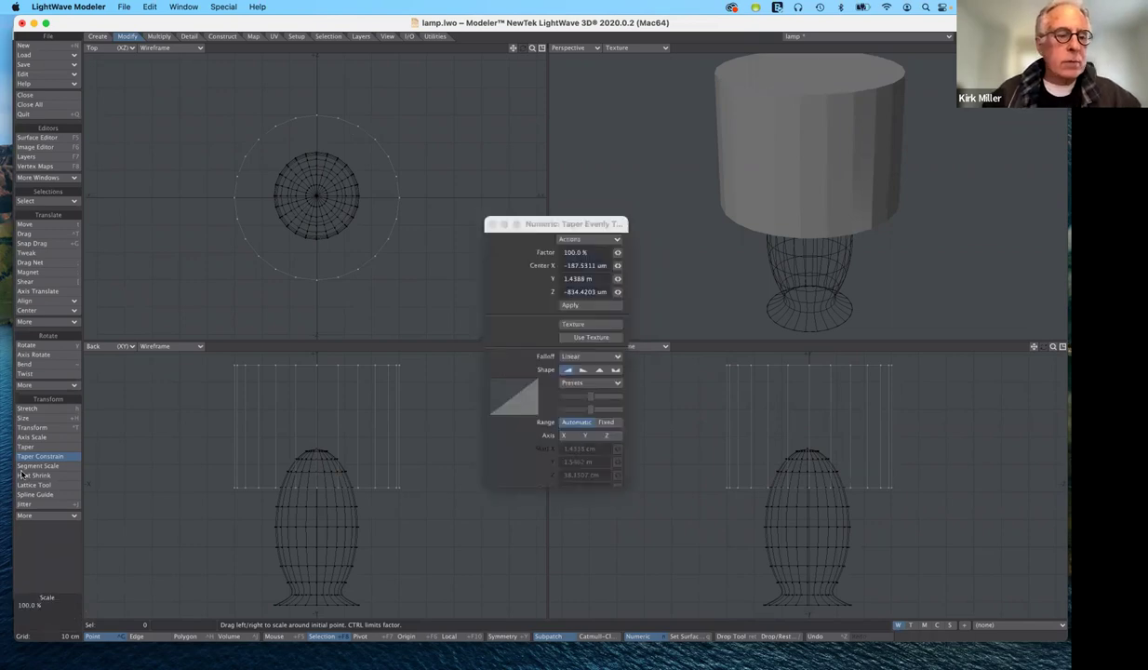
pyautogui.click(44, 455)
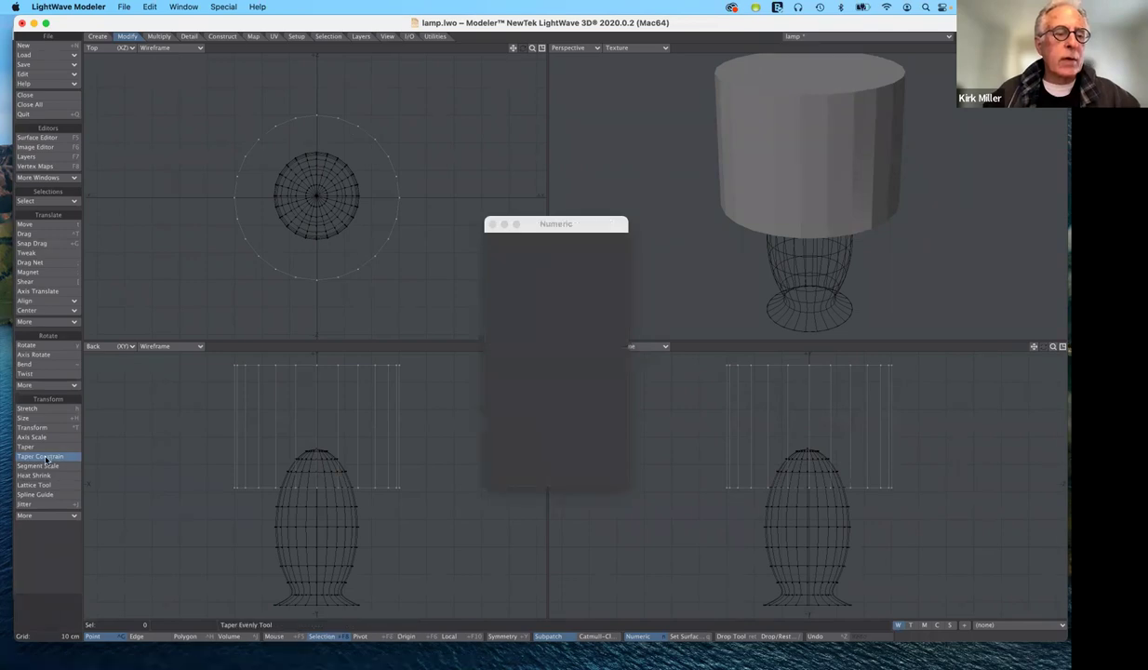
pyautogui.click(56, 427)
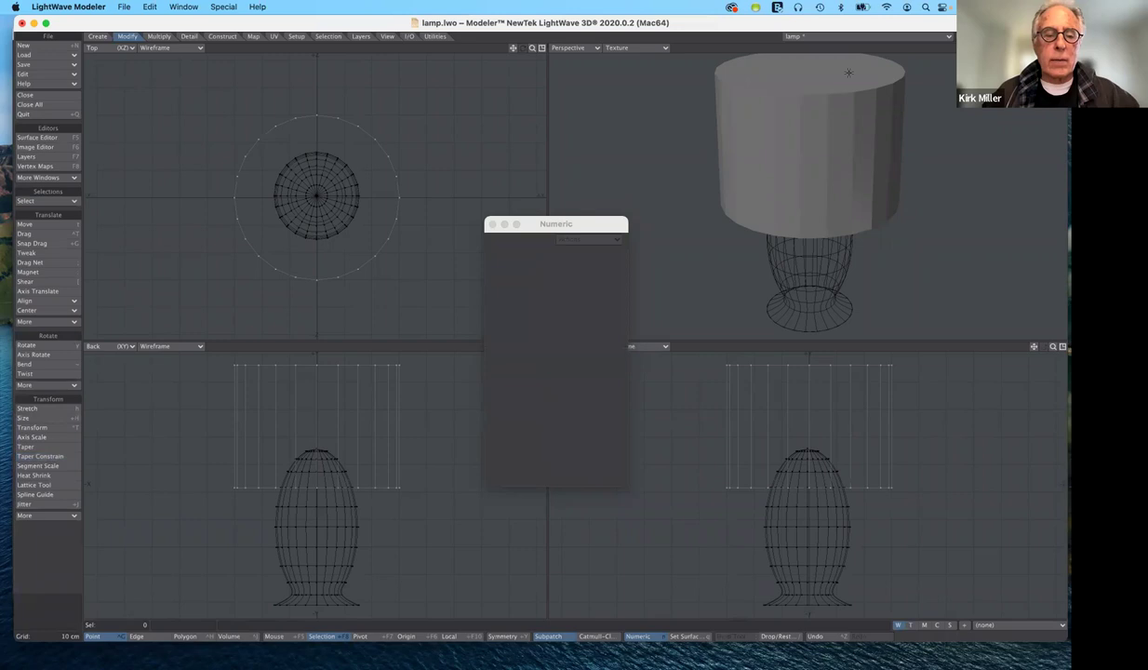
pyautogui.press('n')
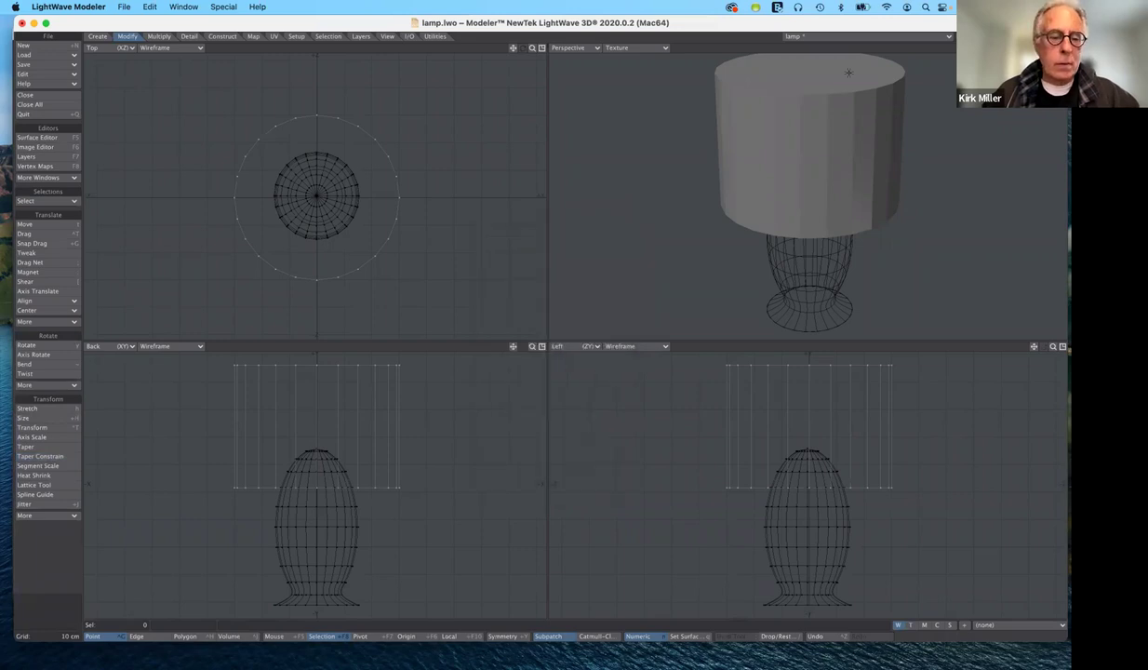
pyautogui.press('n')
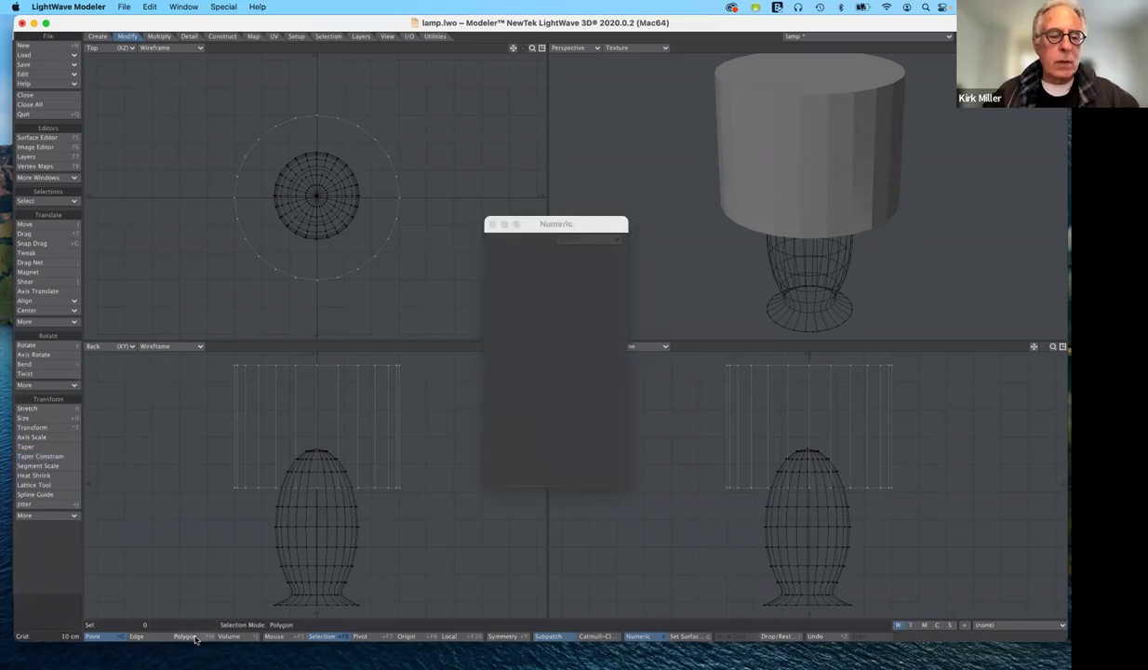
# Step: Select the lampshade's top polygon and shrink it around its centre to about 59% with the Size tool
pyautogui.click(196, 637)
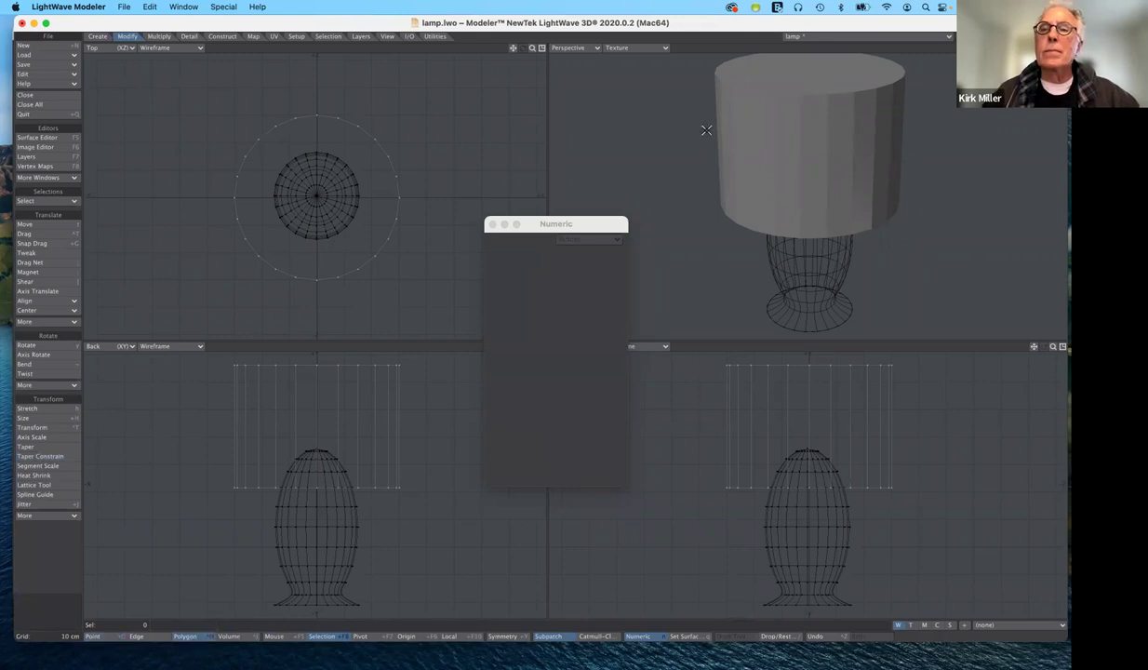
pyautogui.click(794, 74)
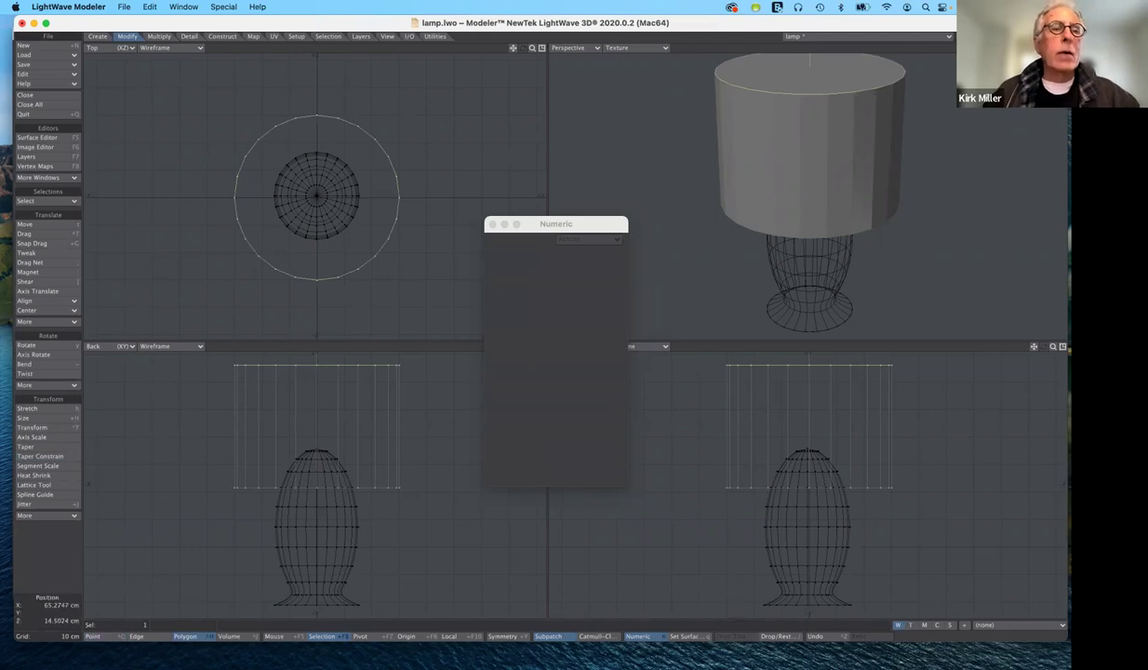
pyautogui.click(124, 36)
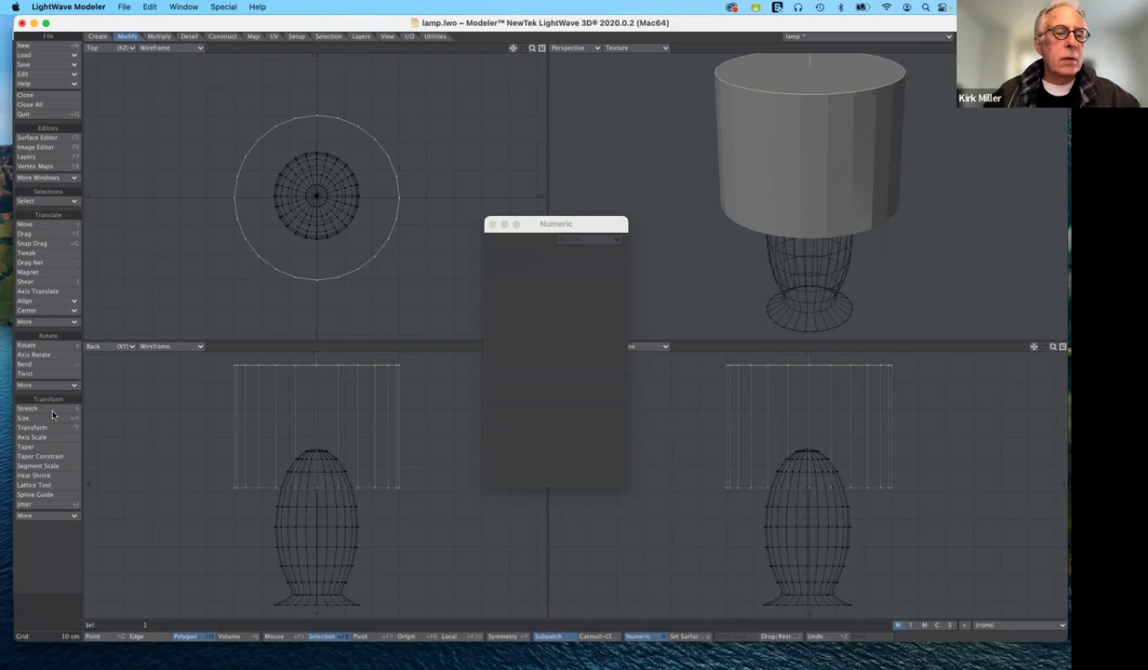
pyautogui.click(51, 420)
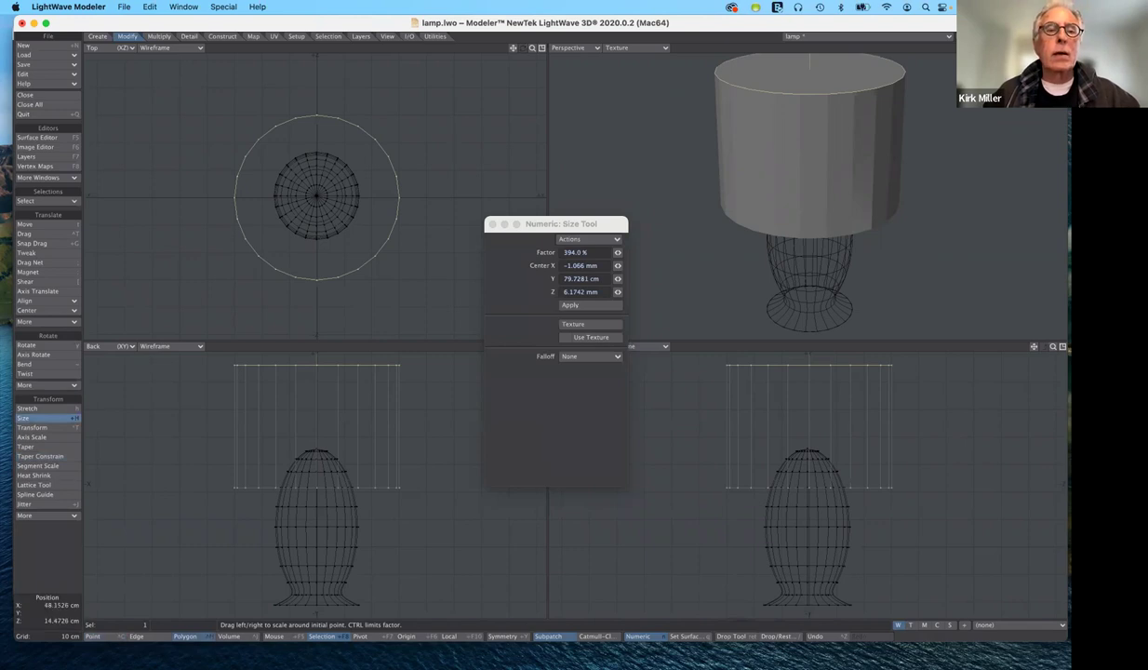
pyautogui.moveTo(386, 177); pyautogui.dragTo(360, 177)
pyautogui.moveTo(375, 365); pyautogui.dragTo(370, 364)
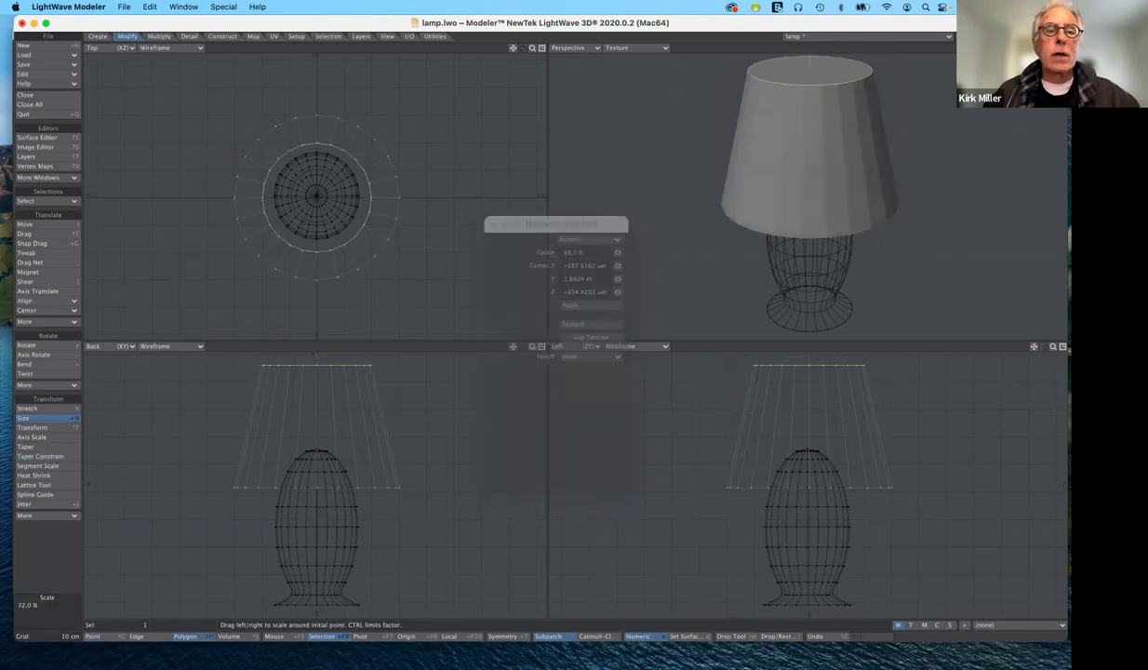
pyautogui.moveTo(358, 196); pyautogui.dragTo(346, 195)
pyautogui.moveTo(454, 159); pyautogui.dragTo(474, 210)
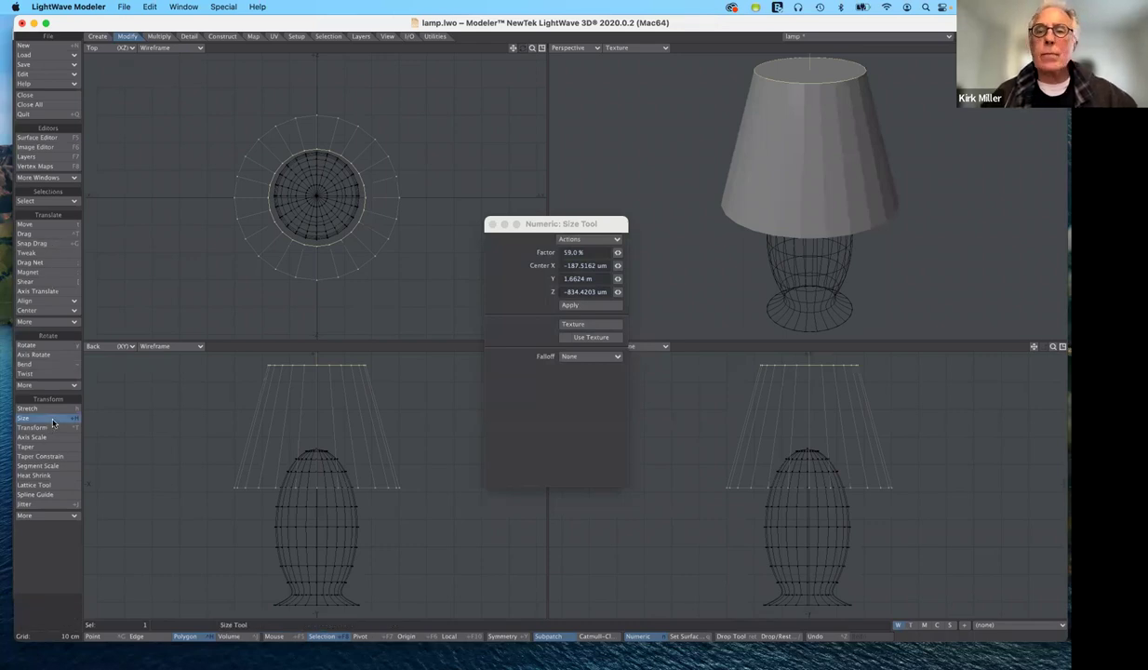
pyautogui.press('n')
pyautogui.press('n')
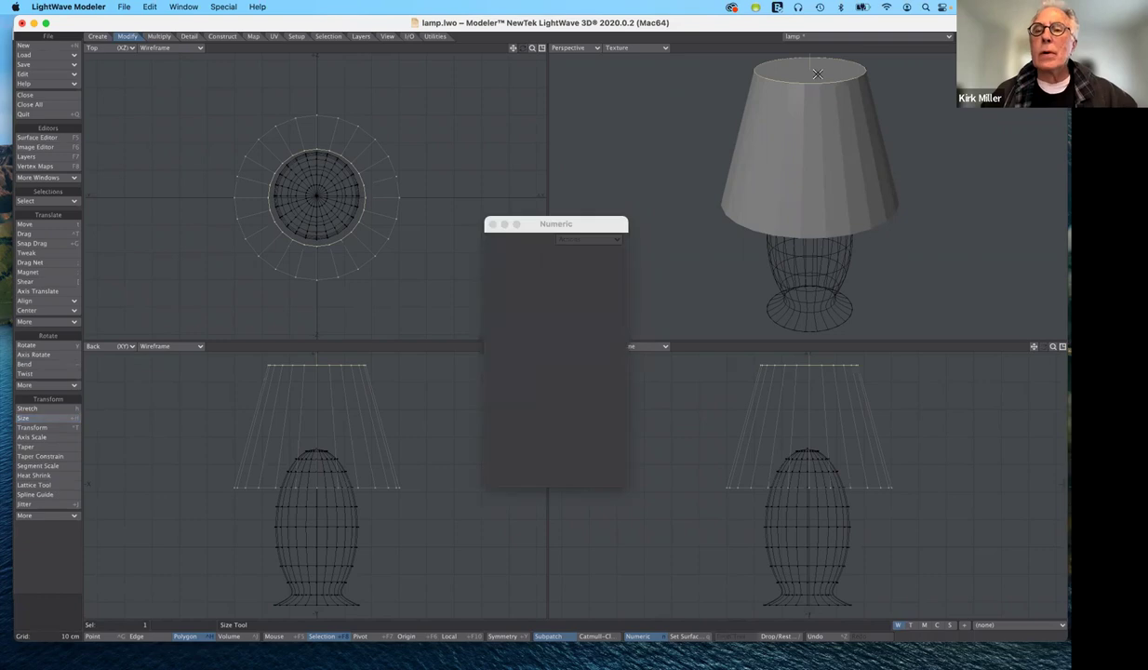
# Step: Select both the top and bottom cap polygons of the lampshade
pyautogui.press('/')
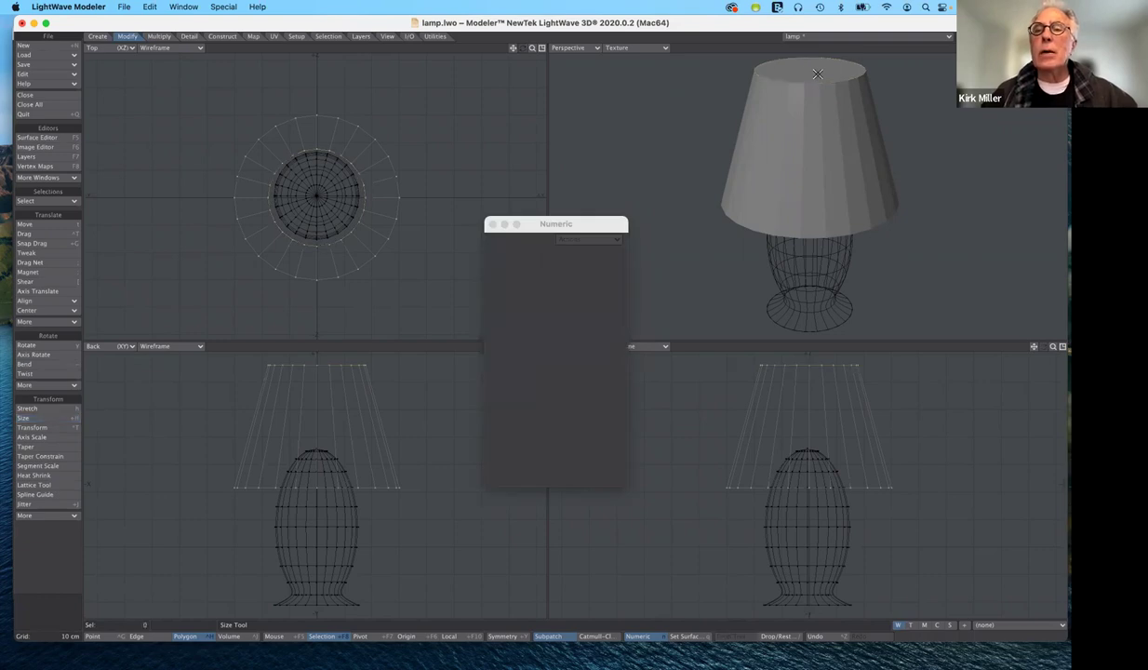
pyautogui.press('u')
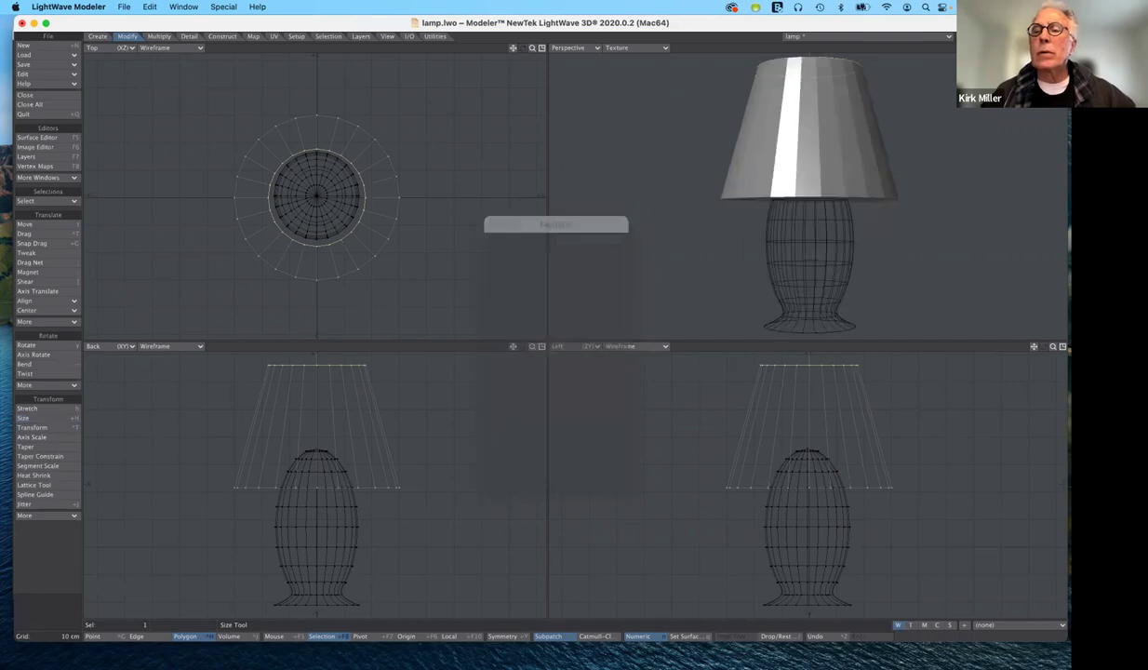
pyautogui.keyDown('alt'); pyautogui.moveTo(808, 200); pyautogui.dragTo(807, 167); pyautogui.keyUp('alt')
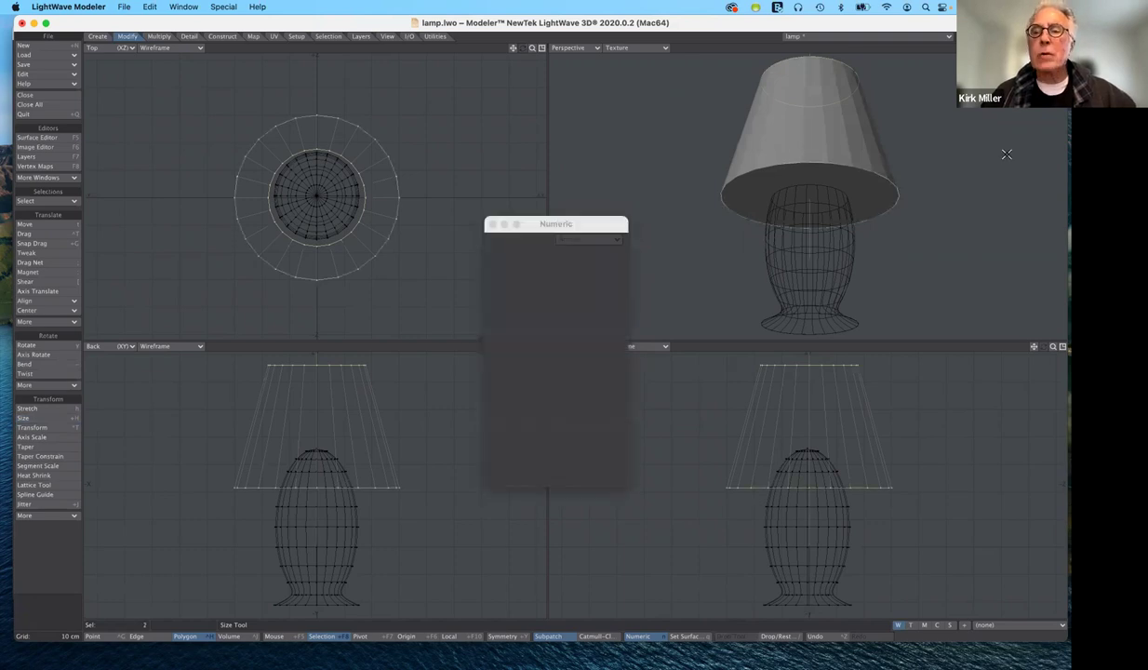
# Step: Delete the selected top and bottom cap polygons so the lampshade is open at both ends
pyautogui.press('Delete')
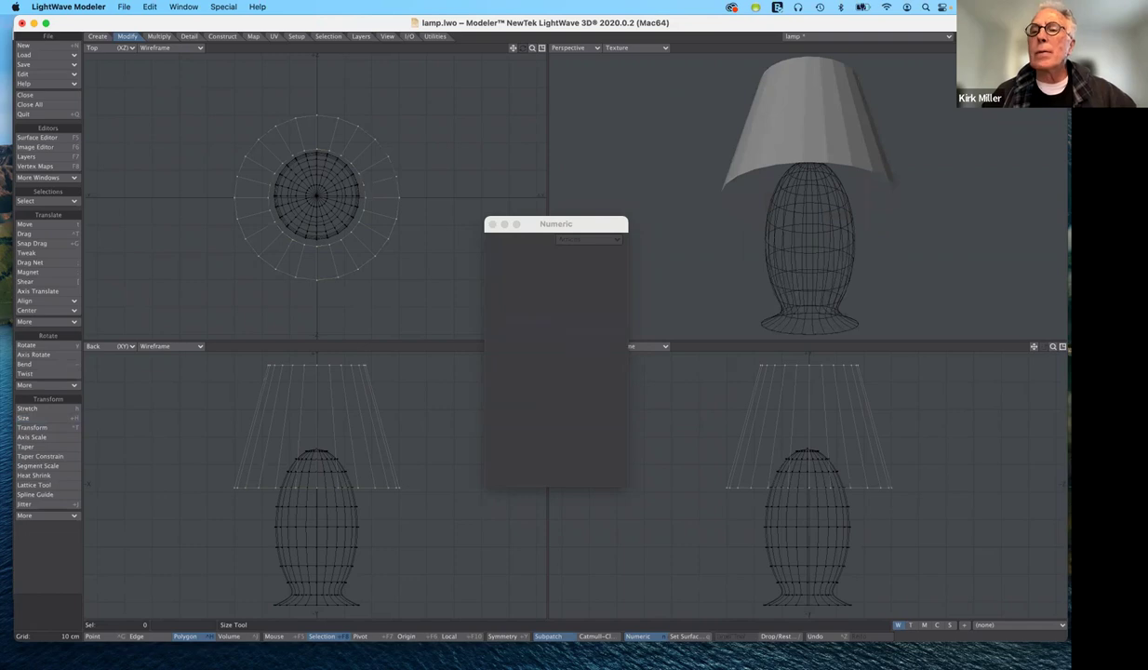
pyautogui.keyDown('alt'); pyautogui.moveTo(818, 177); pyautogui.dragTo(822, 236); pyautogui.keyUp('alt')
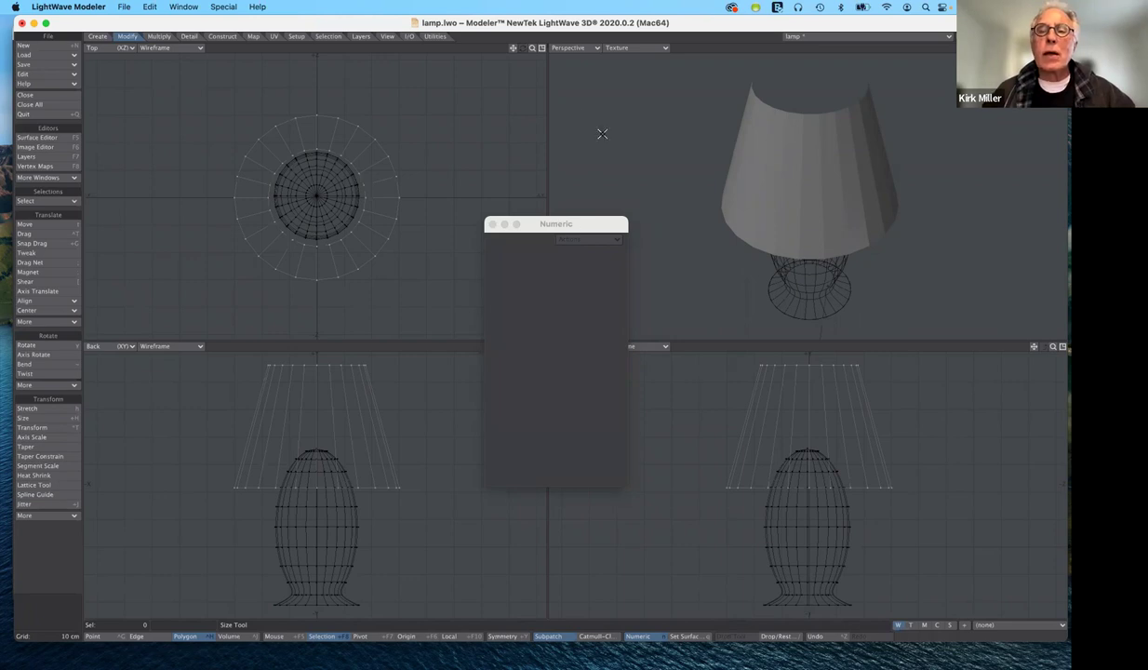
pyautogui.moveTo(598, 223); pyautogui.dragTo(602, 134)
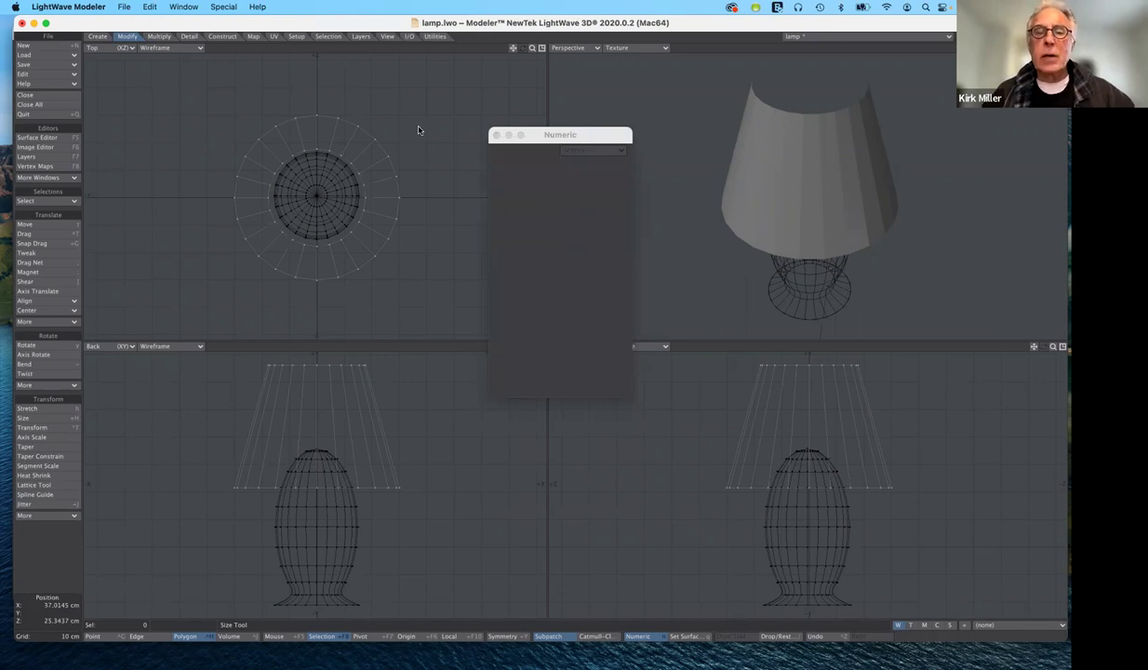
# Step: Assign the lampshade a new surface named lampShade with a pale cream colour of 255, 239, 192
pyautogui.press('q')
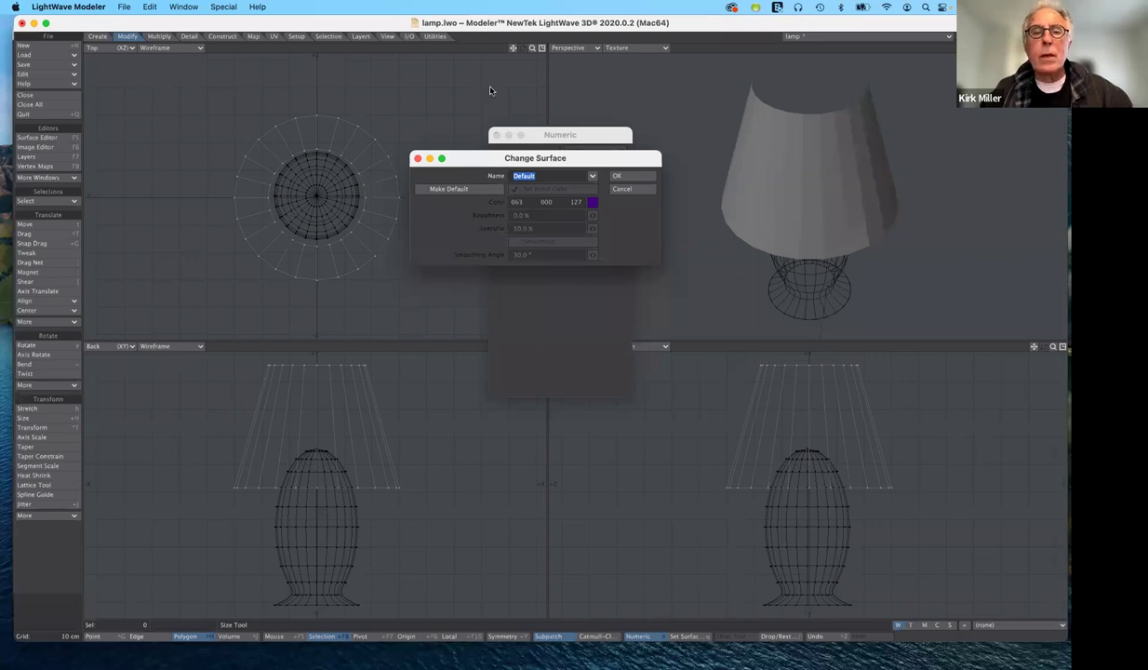
pyautogui.write('lab')
pyautogui.press('BackSpace')
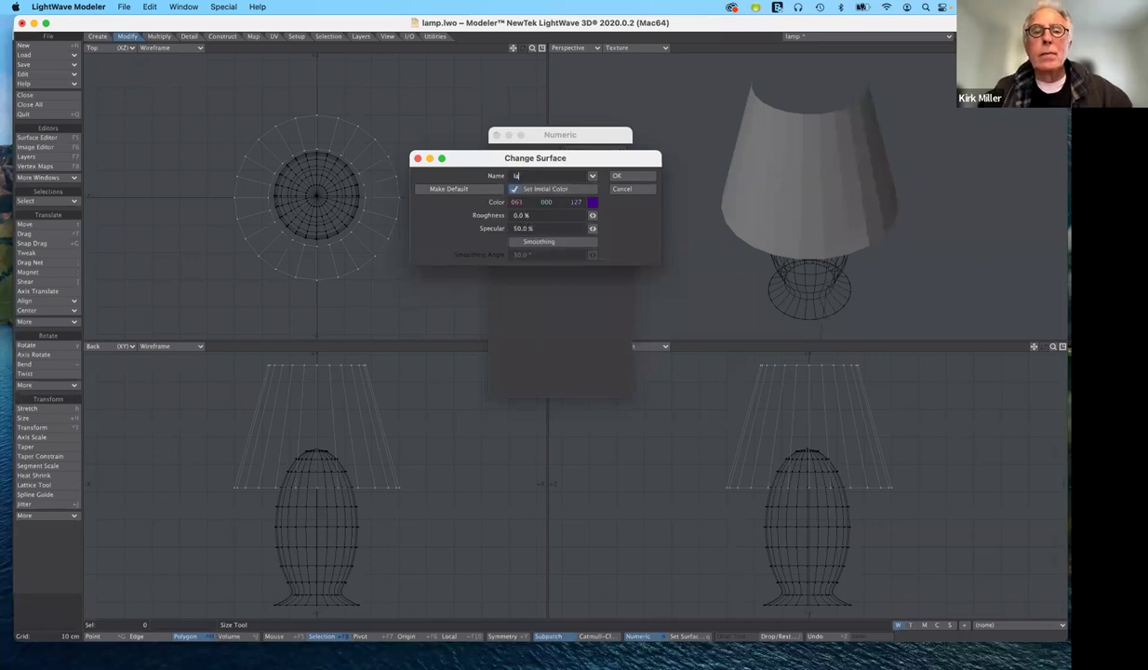
pyautogui.write('mpSh')
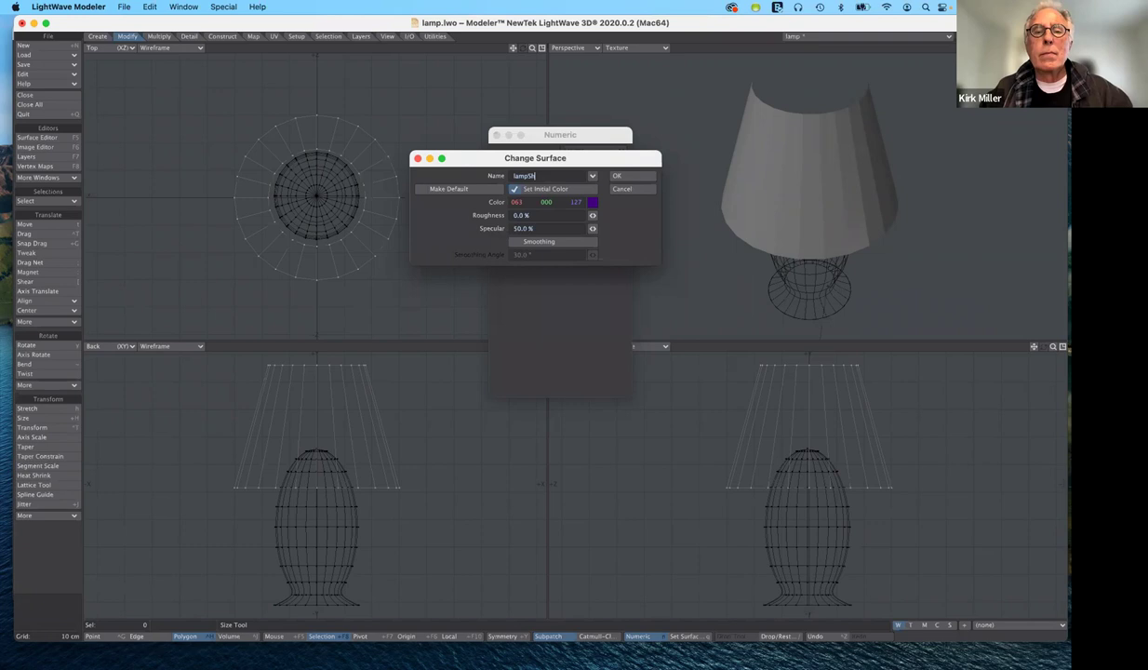
pyautogui.write('ade')
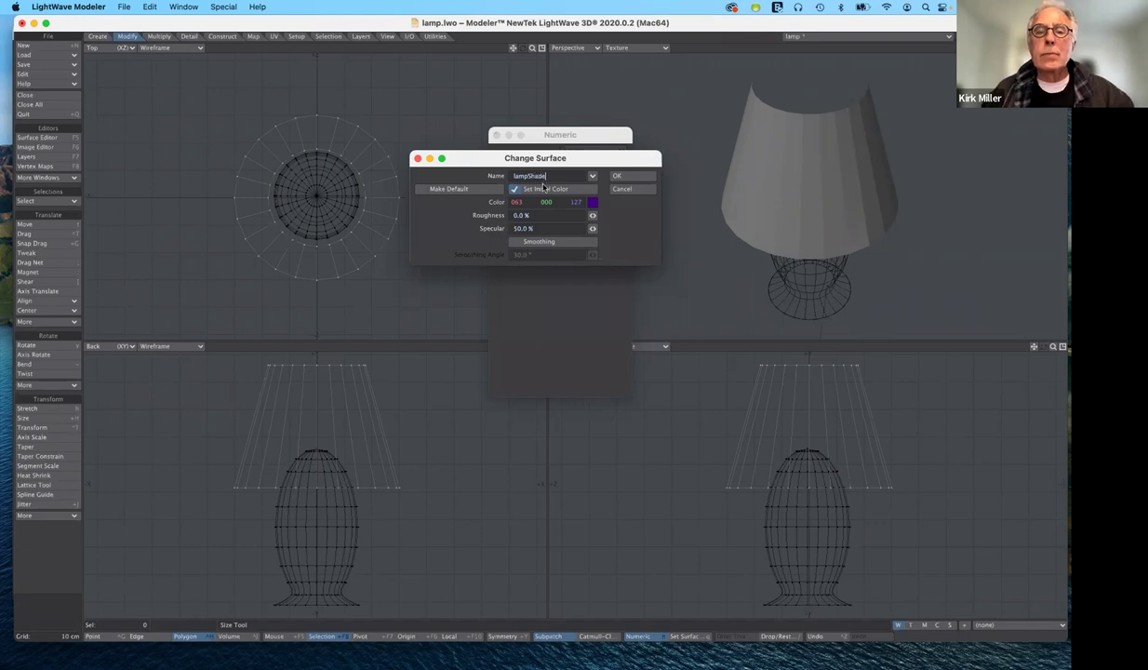
pyautogui.click(592, 203)
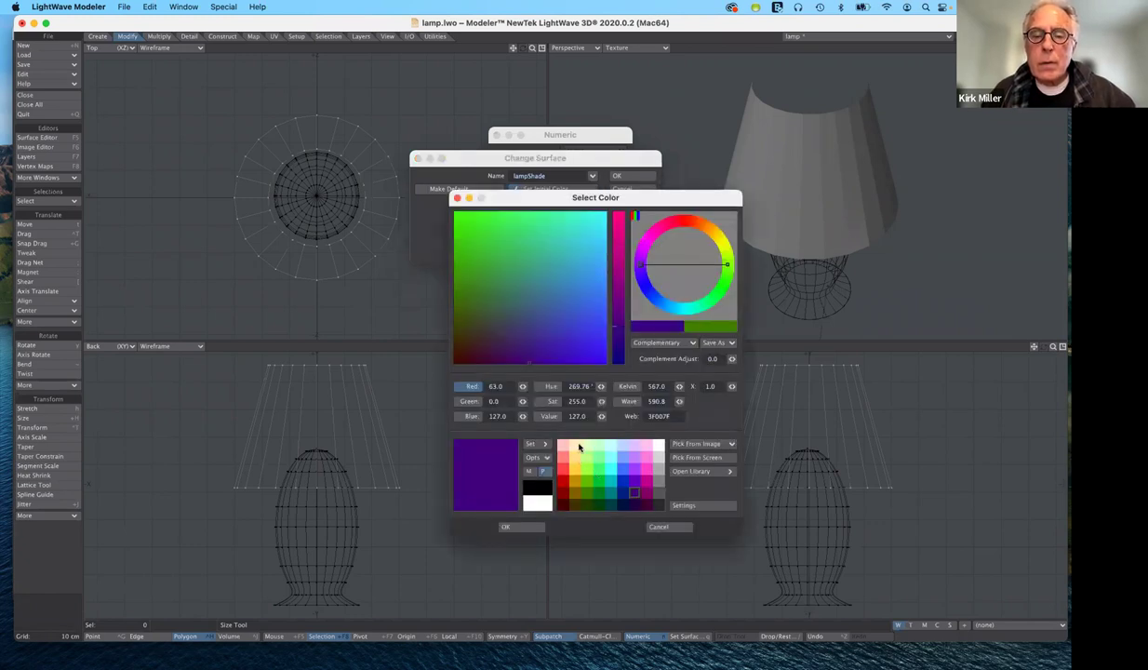
pyautogui.click(575, 446)
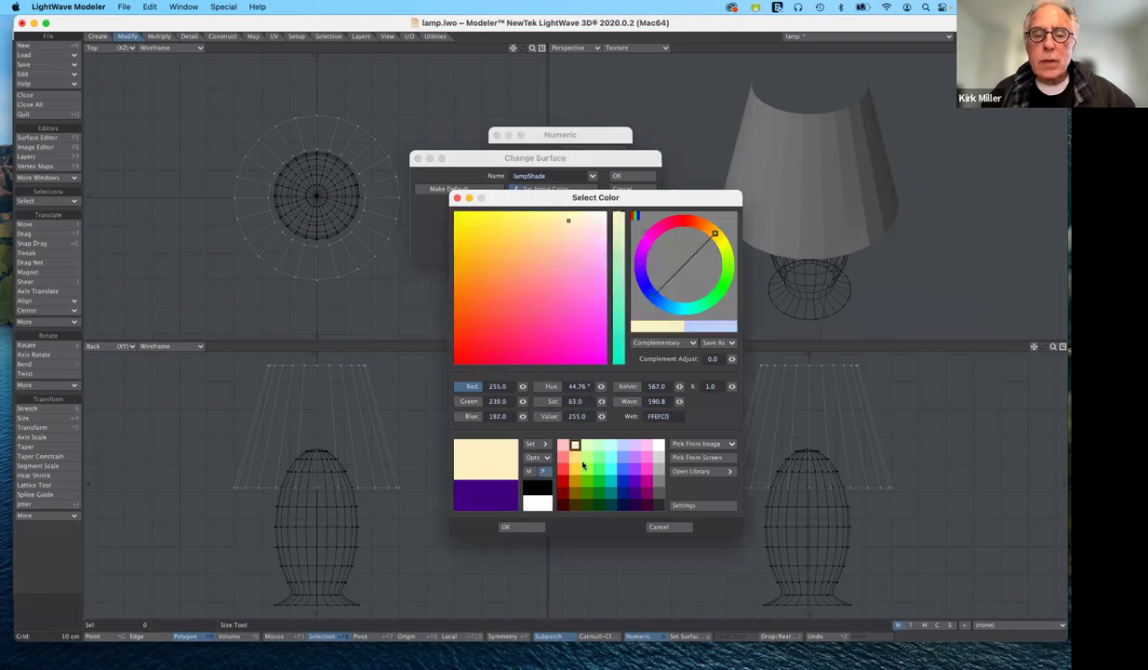
pyautogui.click(533, 528)
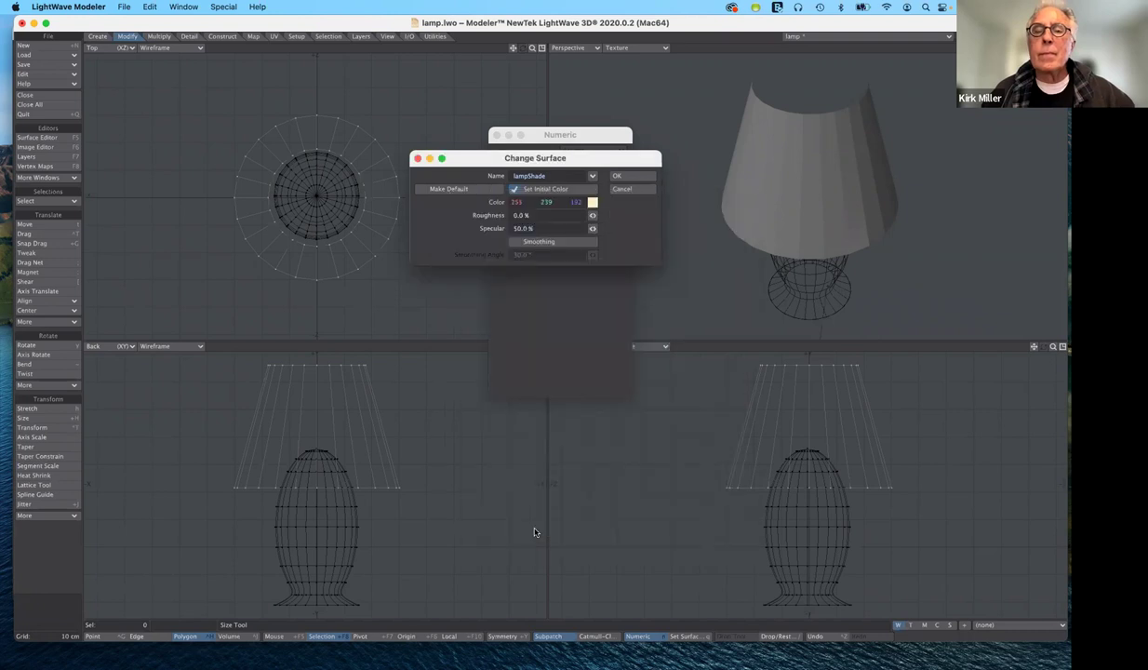
pyautogui.click(626, 179)
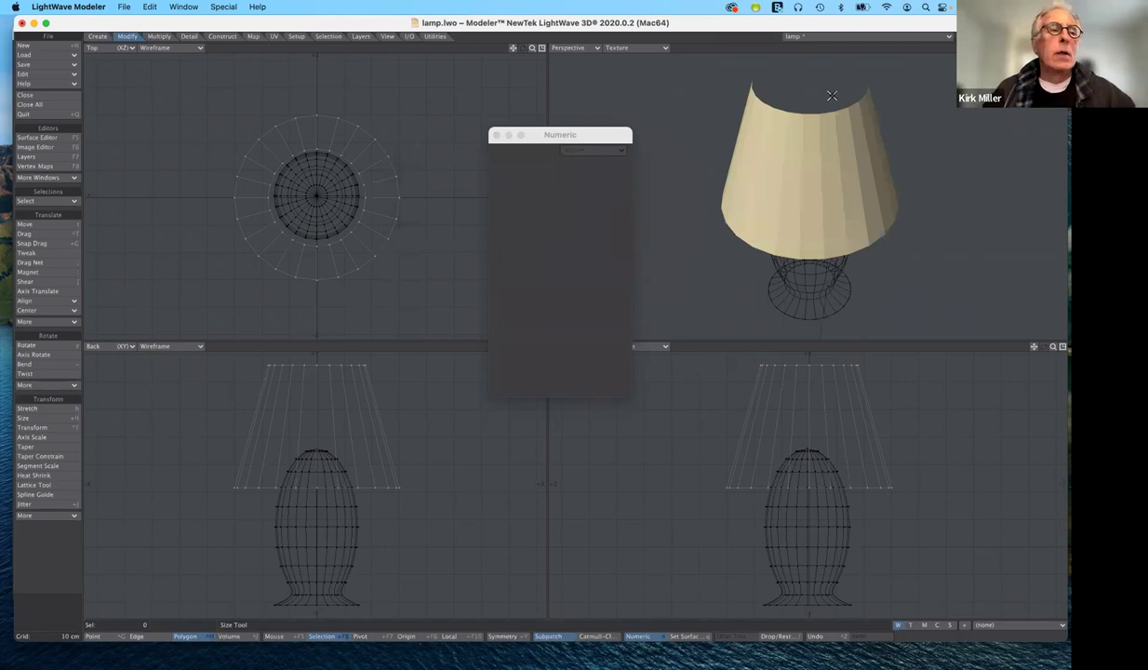
# Step: Enable Smoothing for the lampShade surface in the Surface Editor, then try Double Sided and switch it off again
pyautogui.click(44, 138)
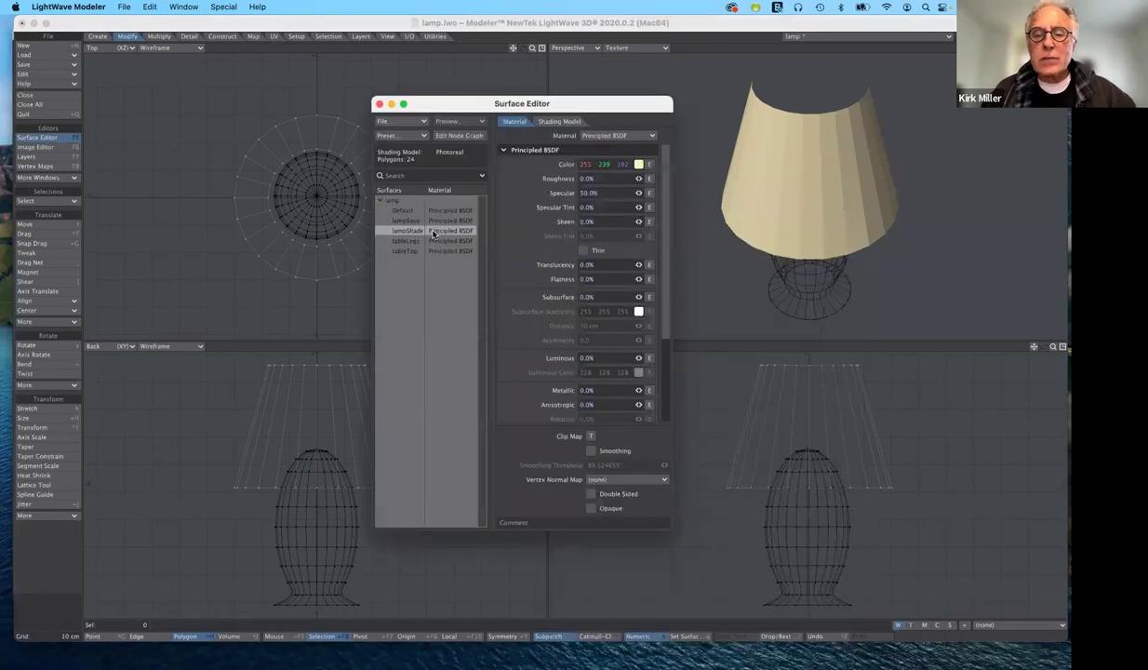
pyautogui.click(591, 451)
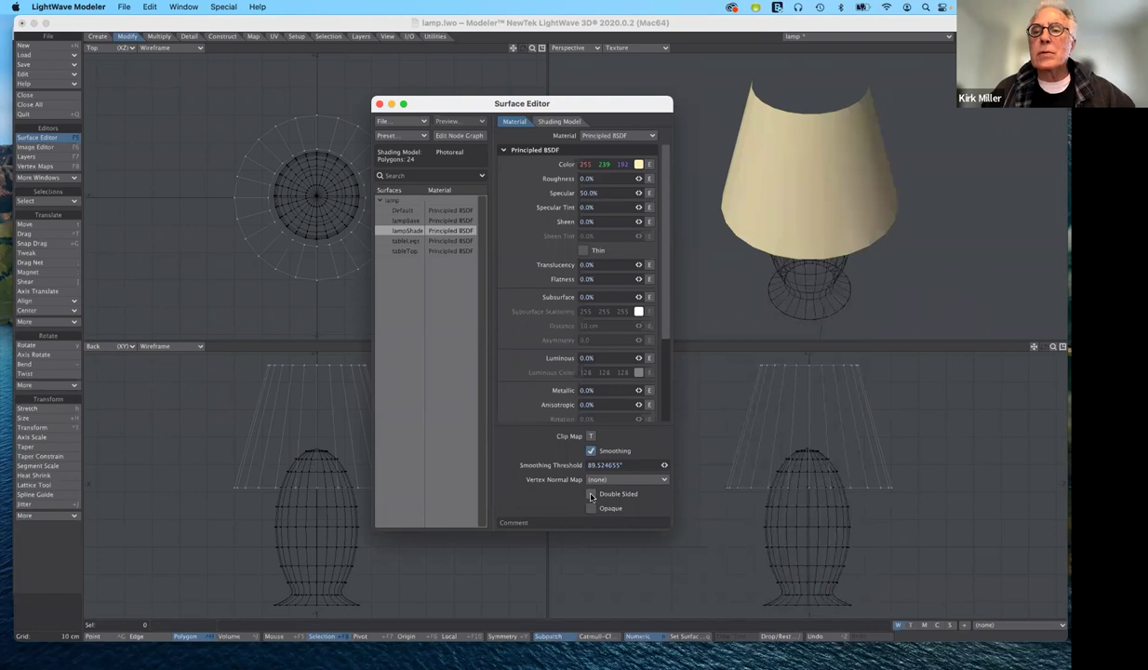
pyautogui.click(591, 495)
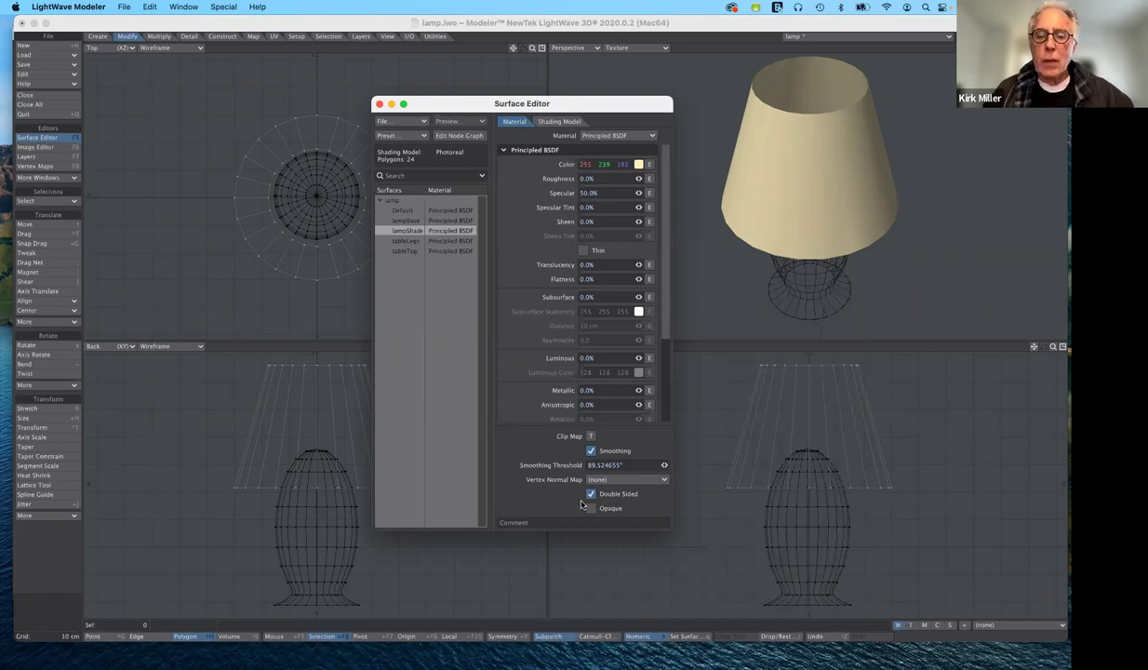
pyautogui.click(592, 495)
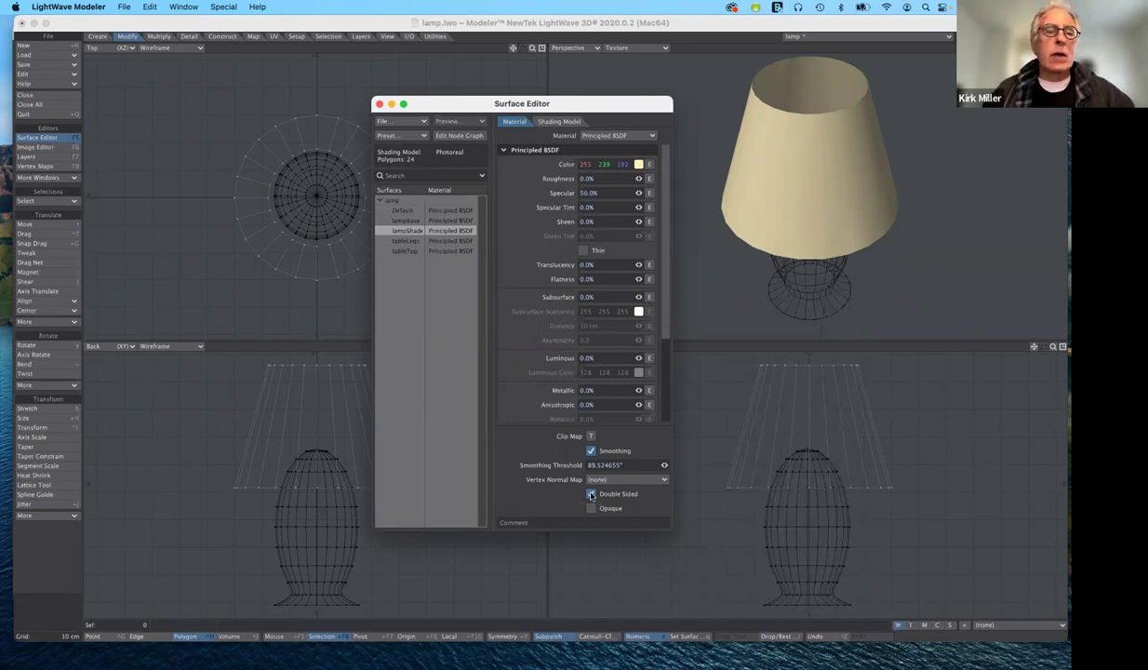
# Step: Give the lampshade's wall a slight thickness with the Thicken tool and drop the tool
pyautogui.click(157, 59)
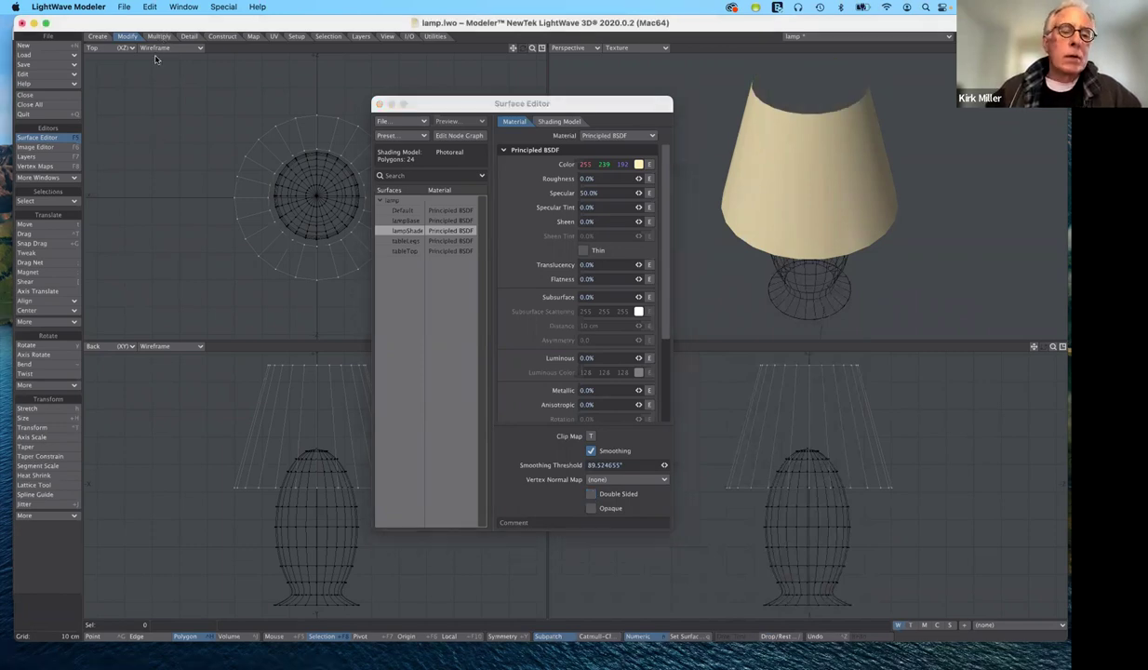
pyautogui.click(159, 37)
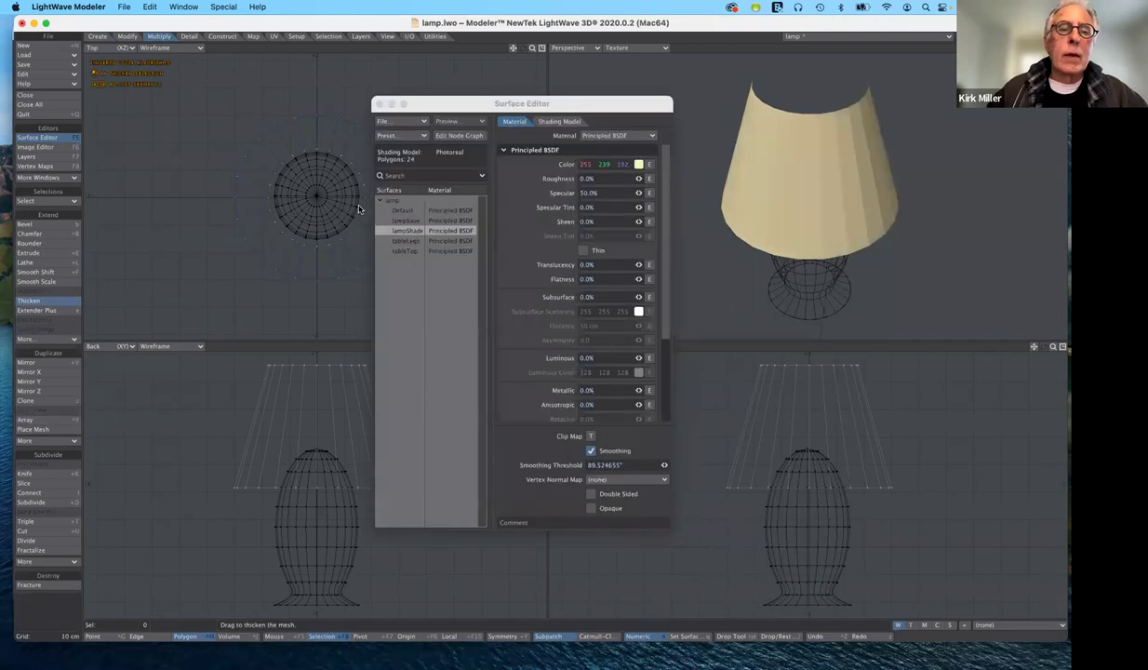
pyautogui.moveTo(359, 209); pyautogui.dragTo(363, 208)
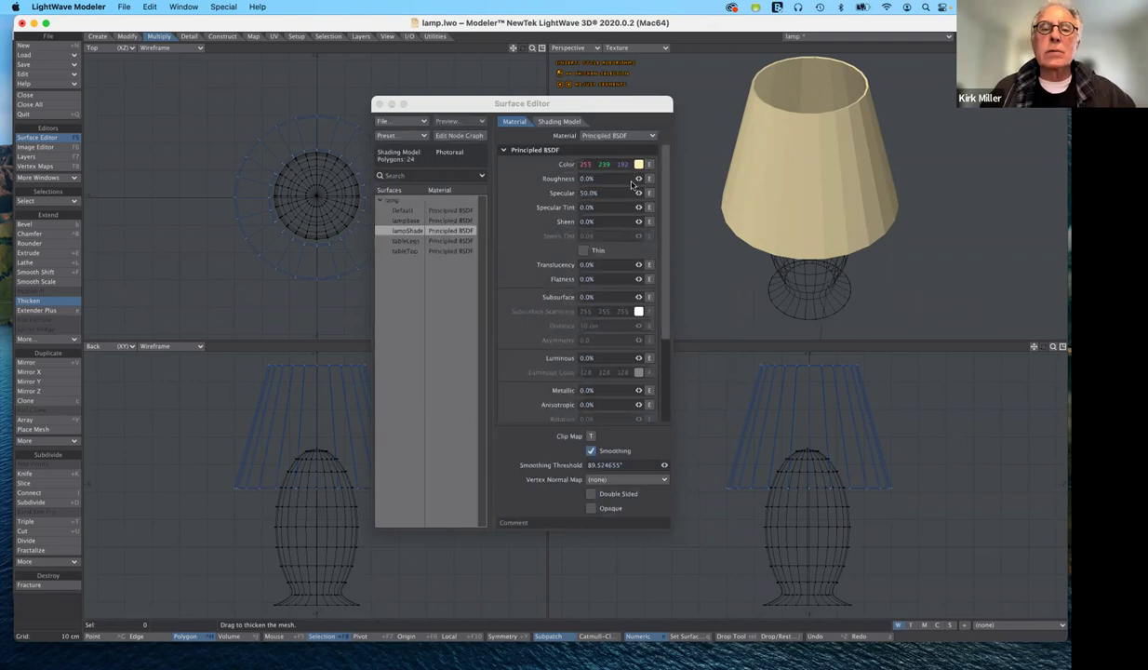
pyautogui.click(41, 302)
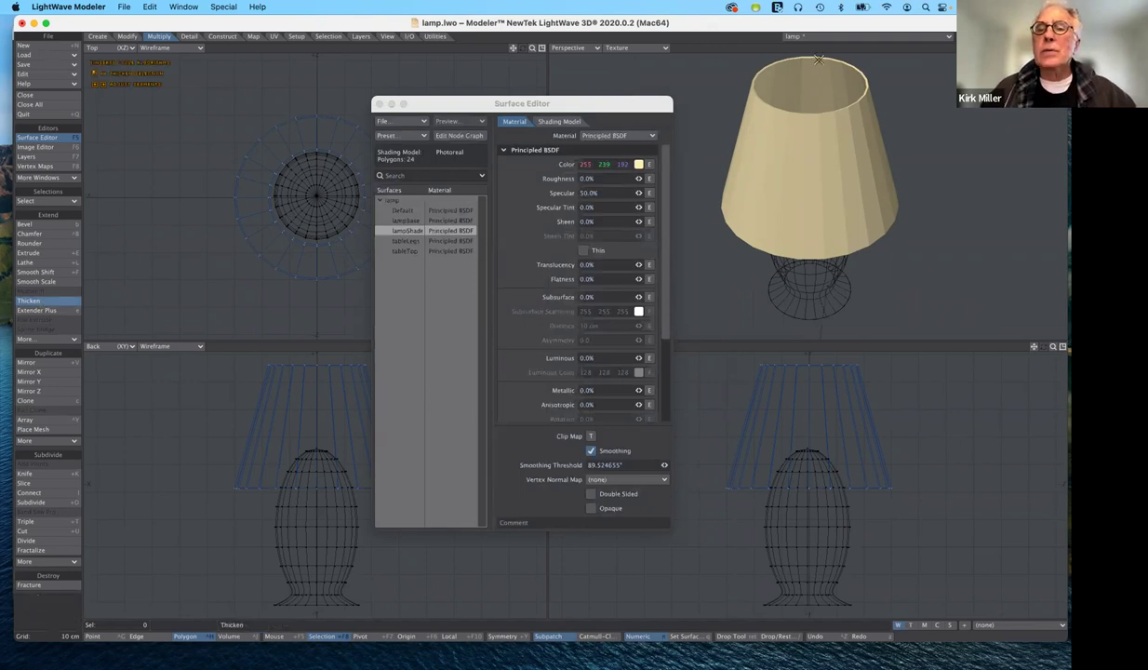
pyautogui.press('space')
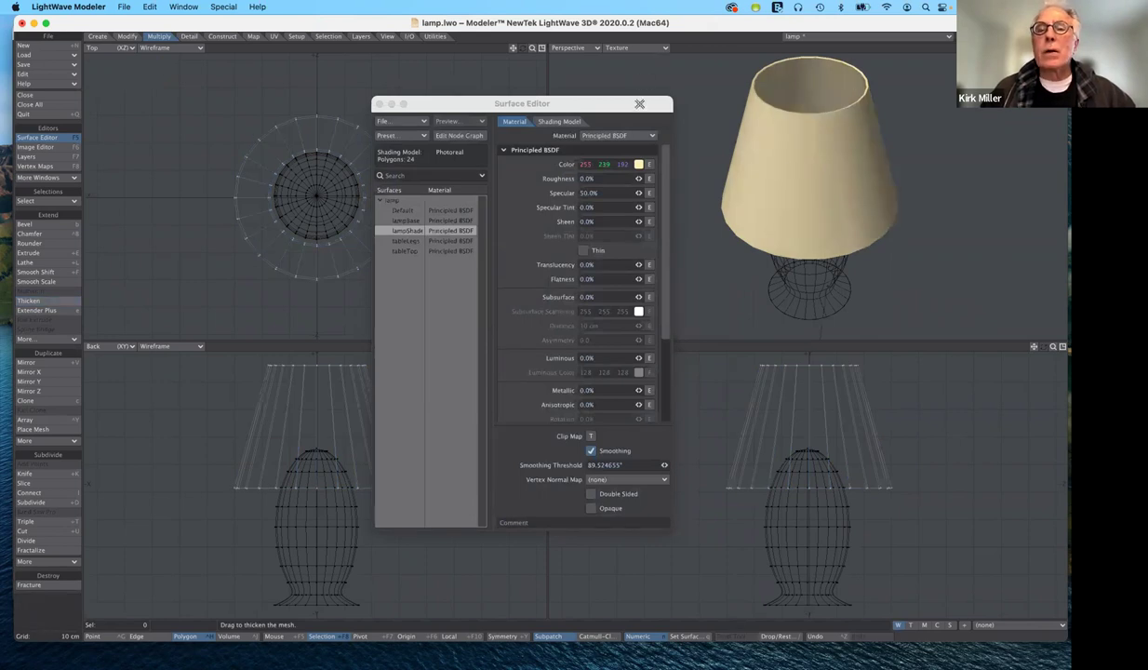
pyautogui.moveTo(639, 104); pyautogui.dragTo(744, 318)
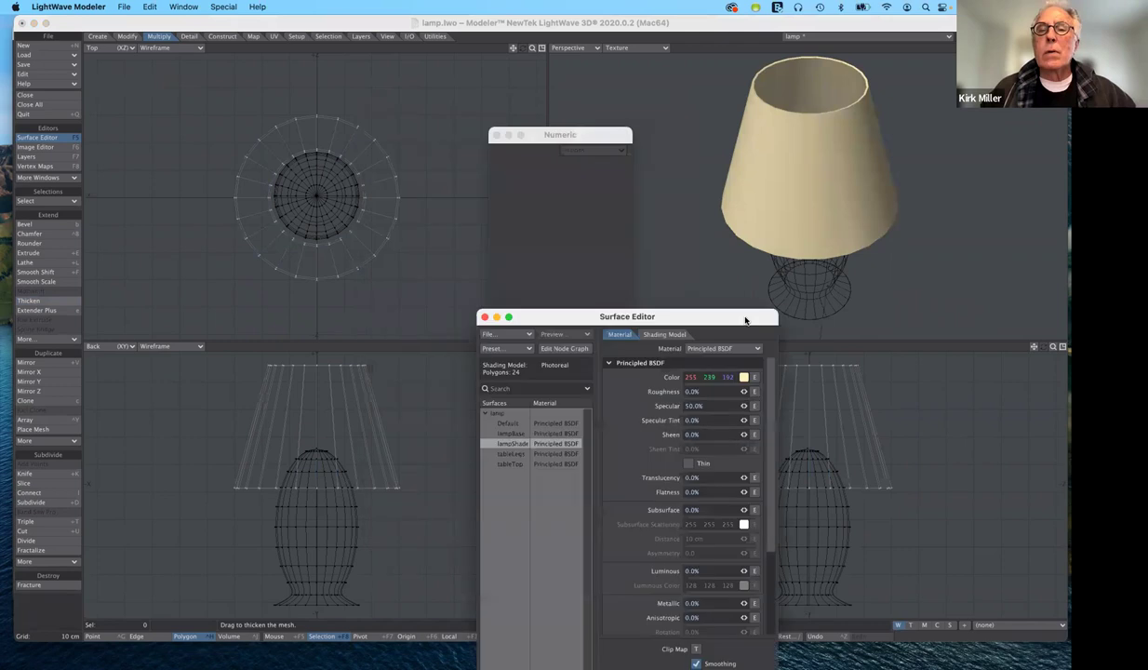
pyautogui.moveTo(686, 126); pyautogui.dragTo(667, 107)
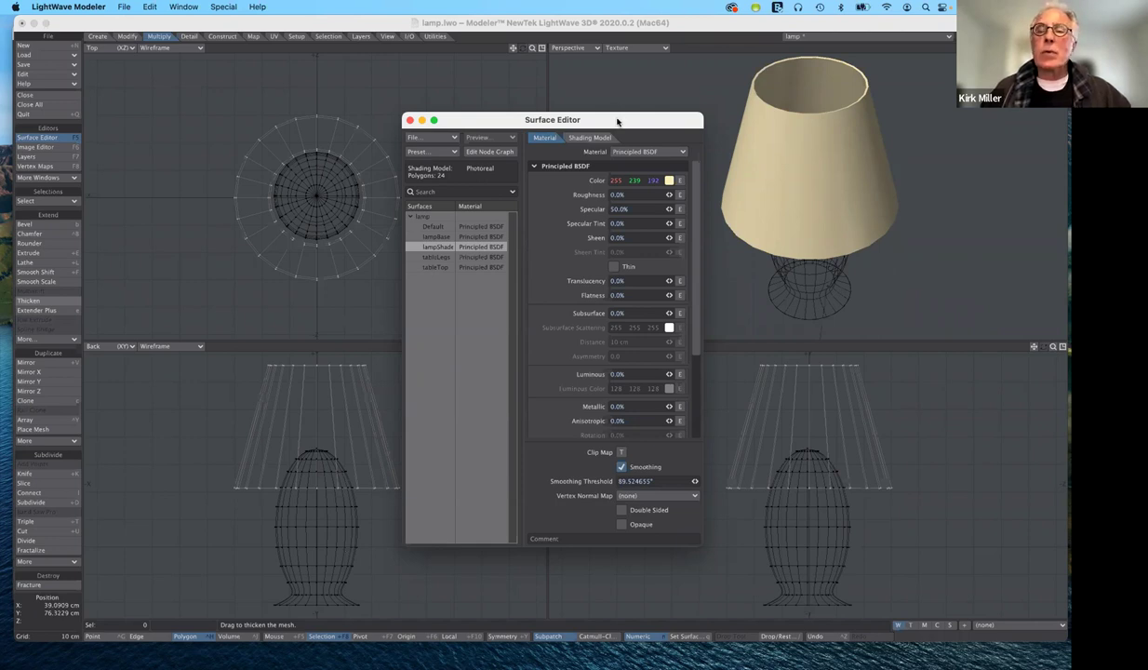
pyautogui.moveTo(651, 119); pyautogui.dragTo(731, 319)
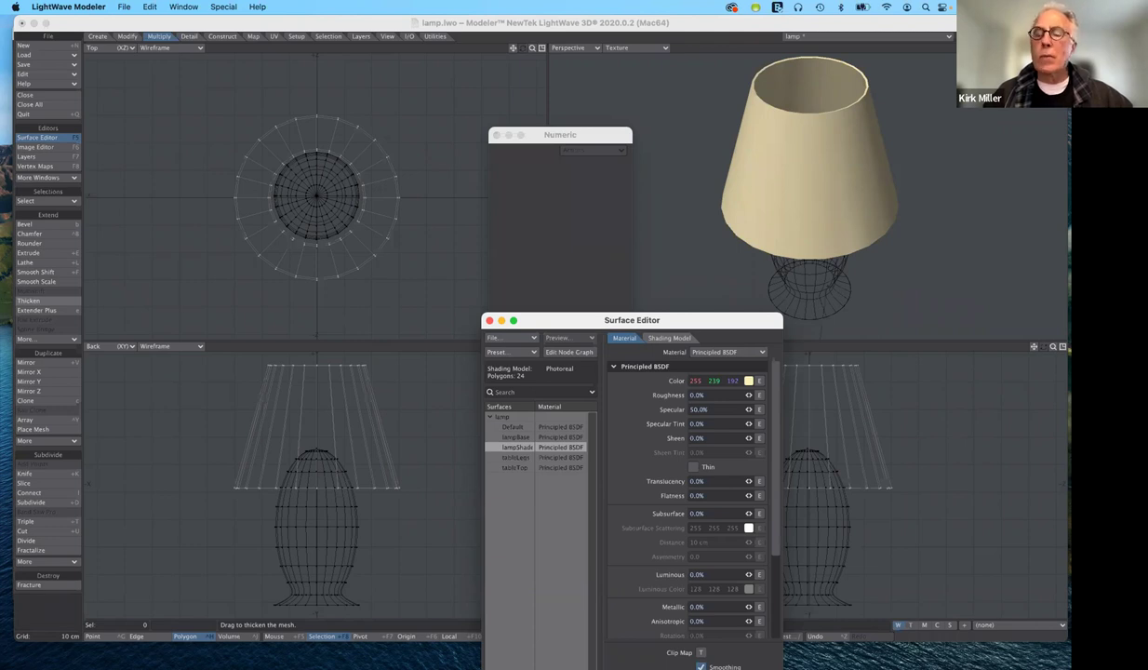
# Step: Switch to the empty Modeler session and load lamp.lwo from the objects folder inside art195_Spring2022's content folder
pyautogui.press('super+h')
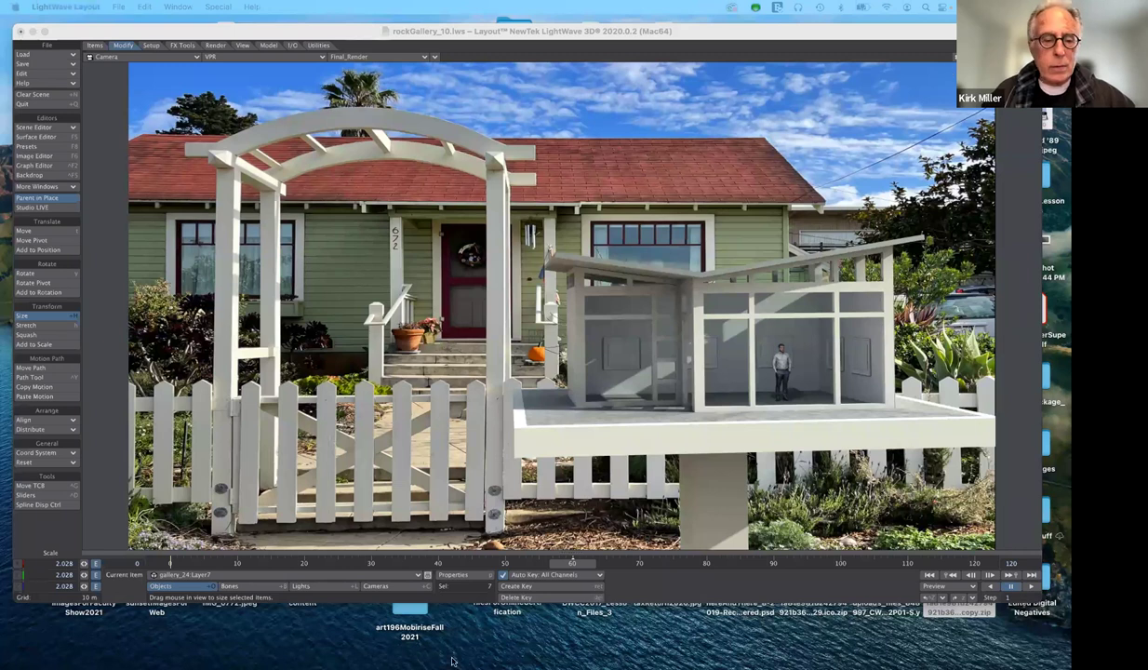
pyautogui.moveTo(446, 665)
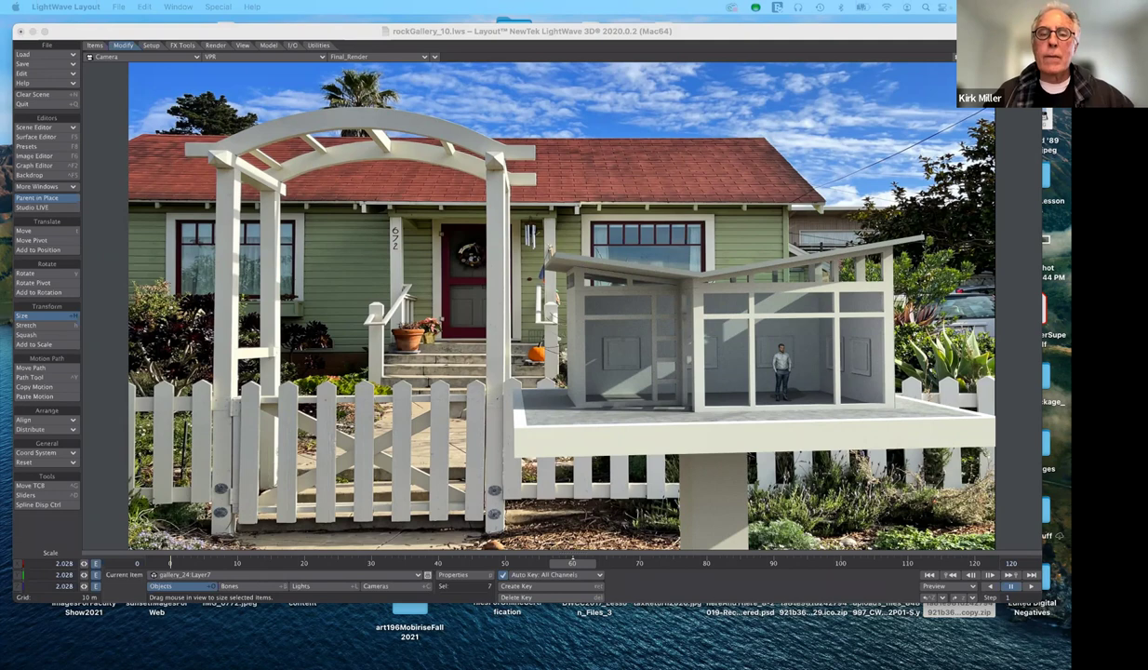
pyautogui.press('super+Tab')
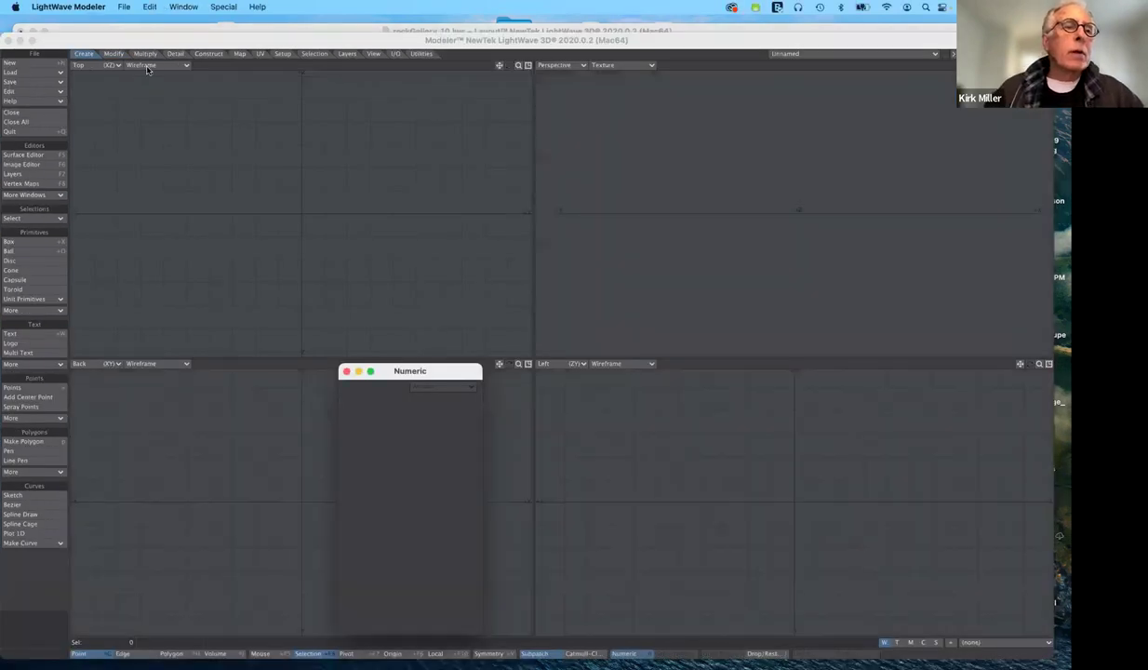
pyautogui.click(50, 74)
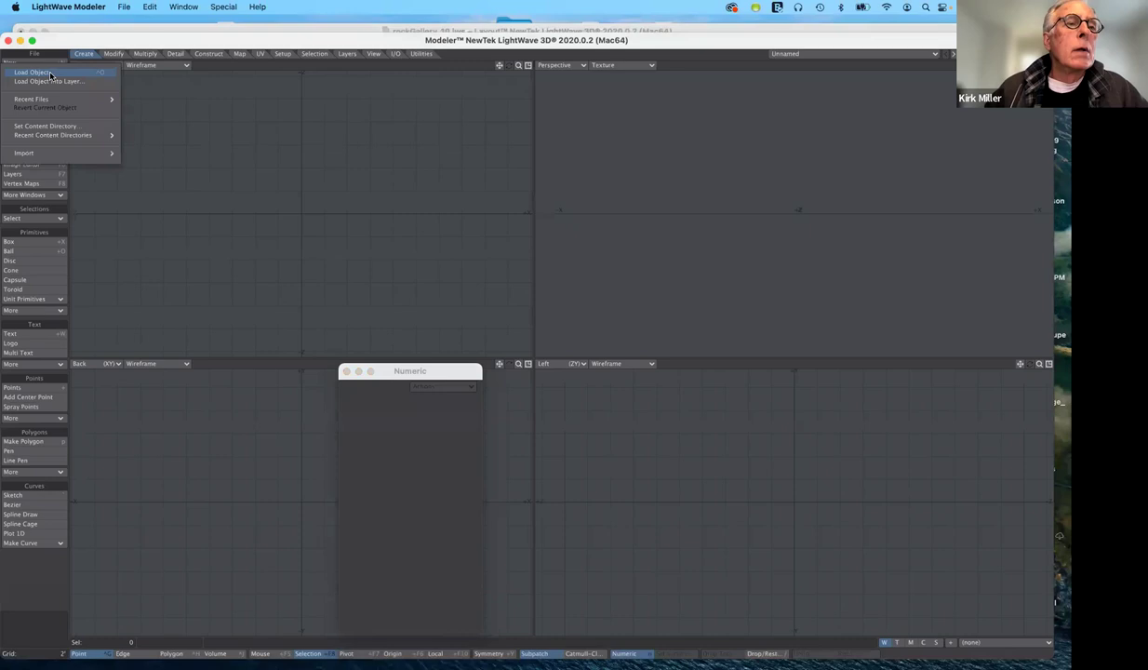
pyautogui.moveTo(56, 99)
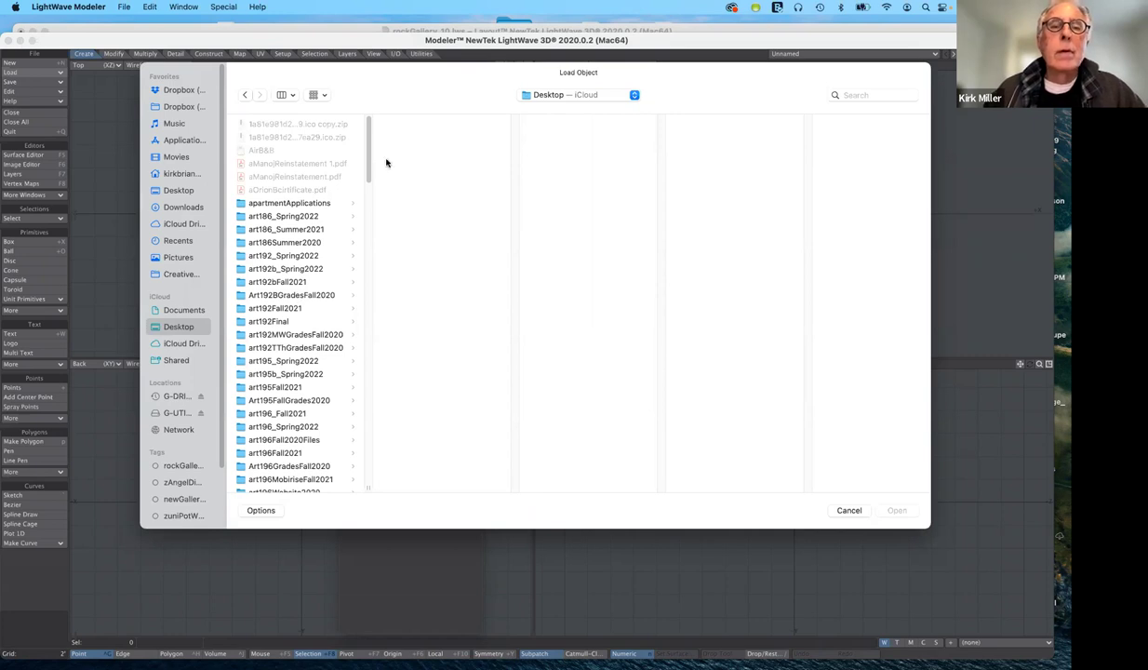
pyautogui.click(388, 124)
pyautogui.click(540, 137)
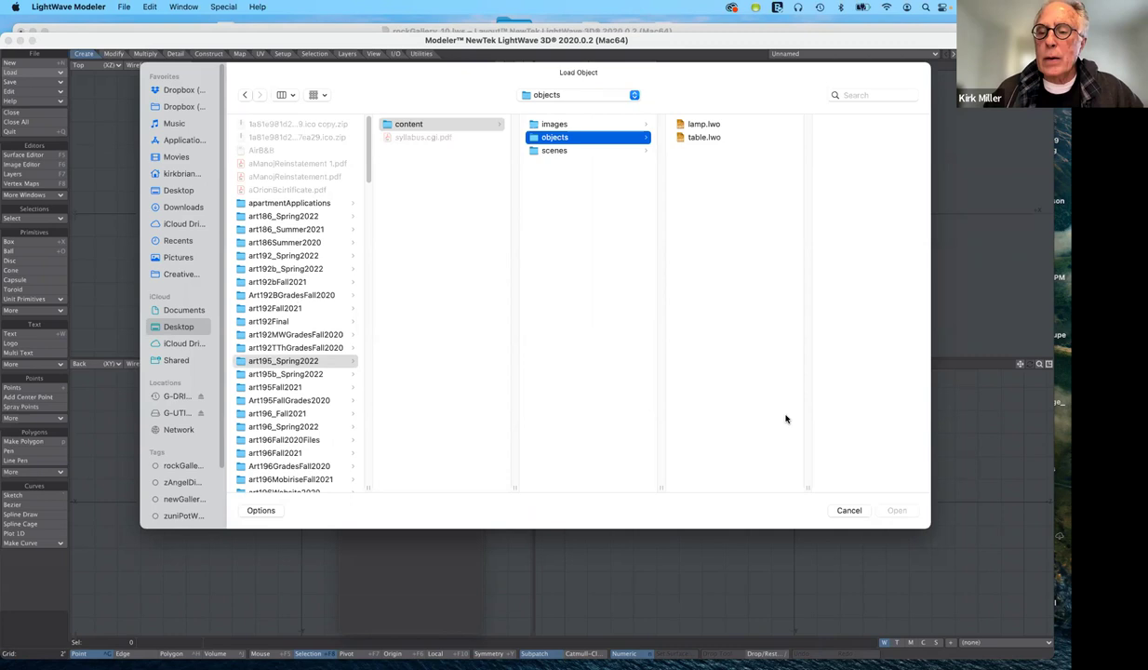
pyautogui.press('Right')
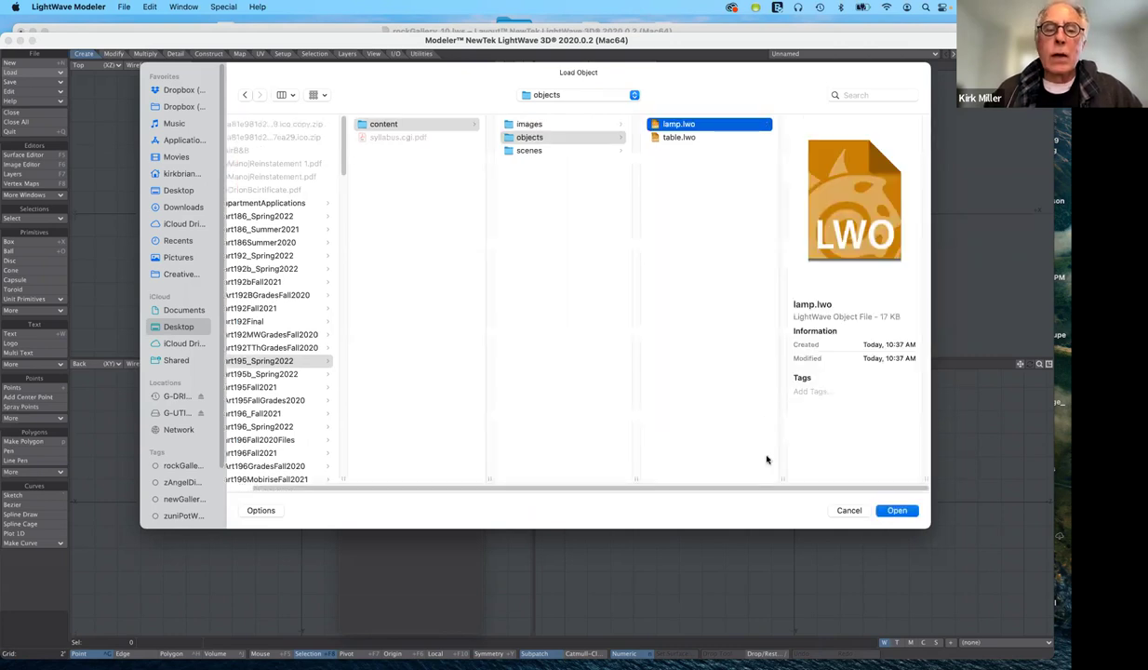
pyautogui.press('Return')
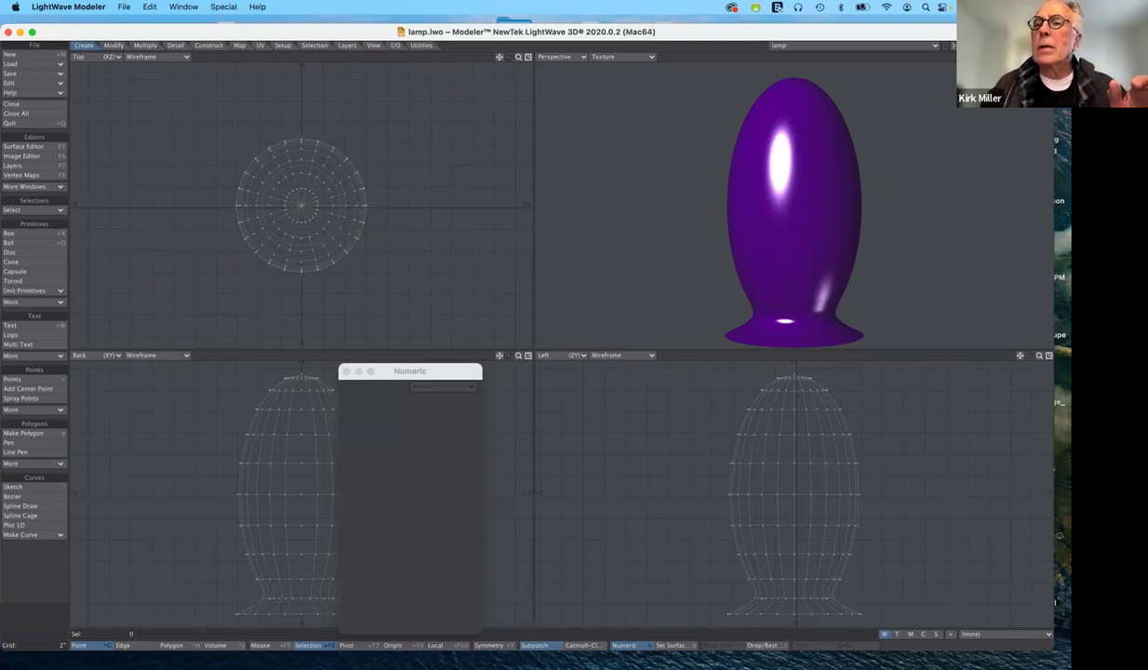
# Step: Make an empty layer the foreground and show the lamp base's layer in the background as a reference
pyautogui.press('n')
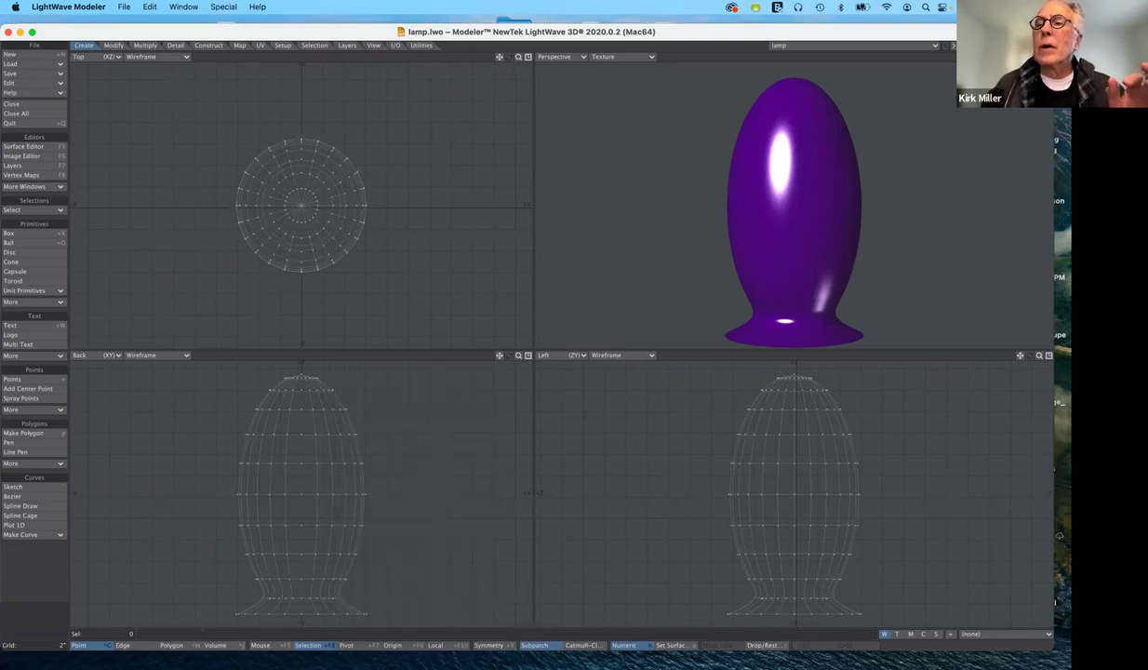
pyautogui.click(973, 44)
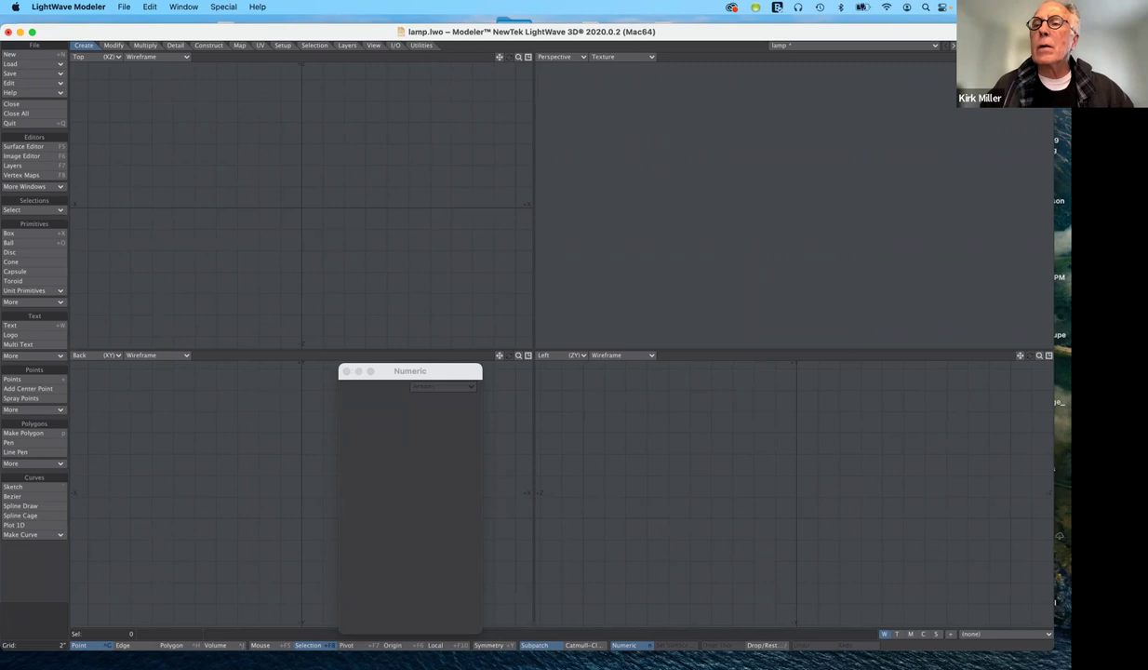
pyautogui.hotkey('shift', 'u')
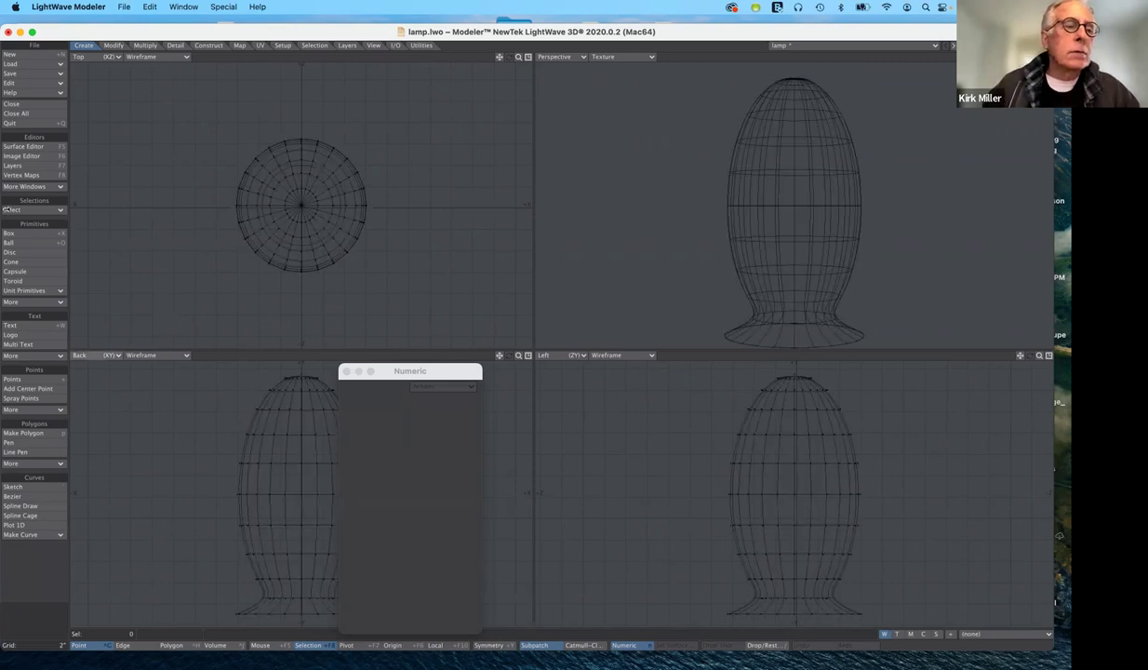
# Step: Activate a 24-sided disc with the Disc tool's numeric settings and orient it along the Y axis
pyautogui.click(30, 253)
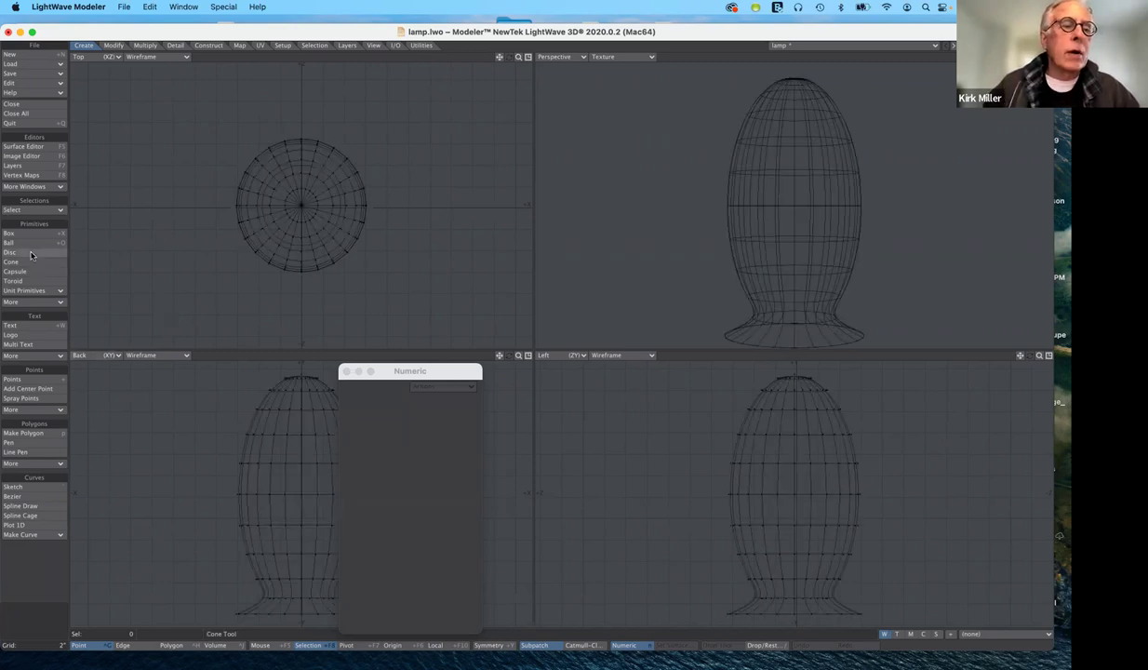
pyautogui.press('n')
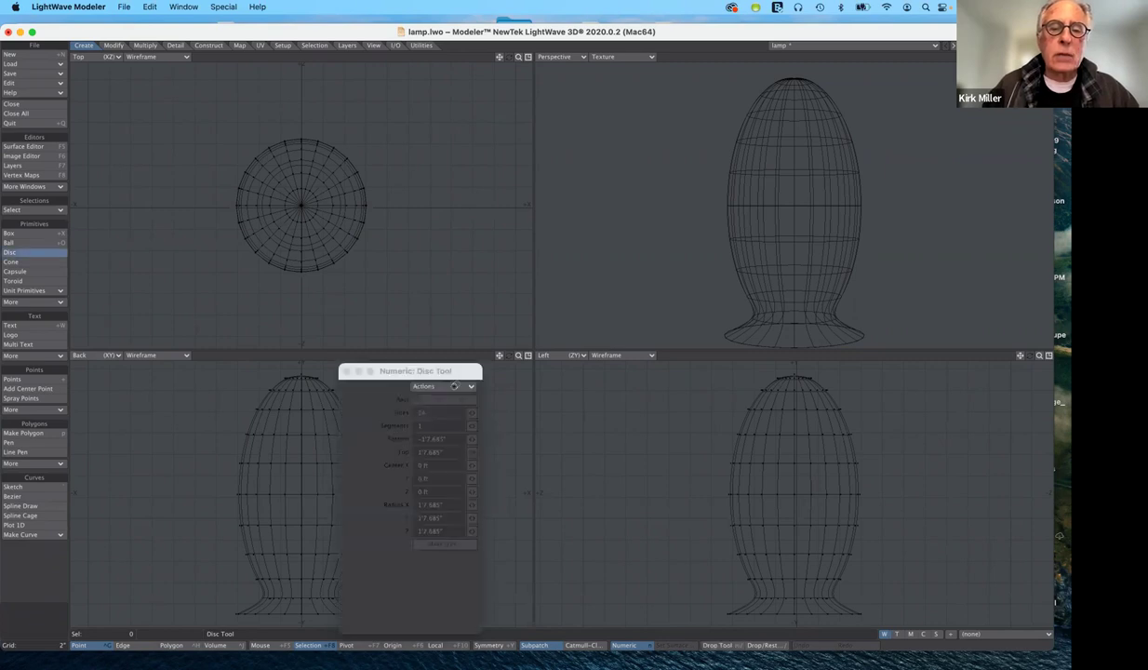
pyautogui.click(453, 385)
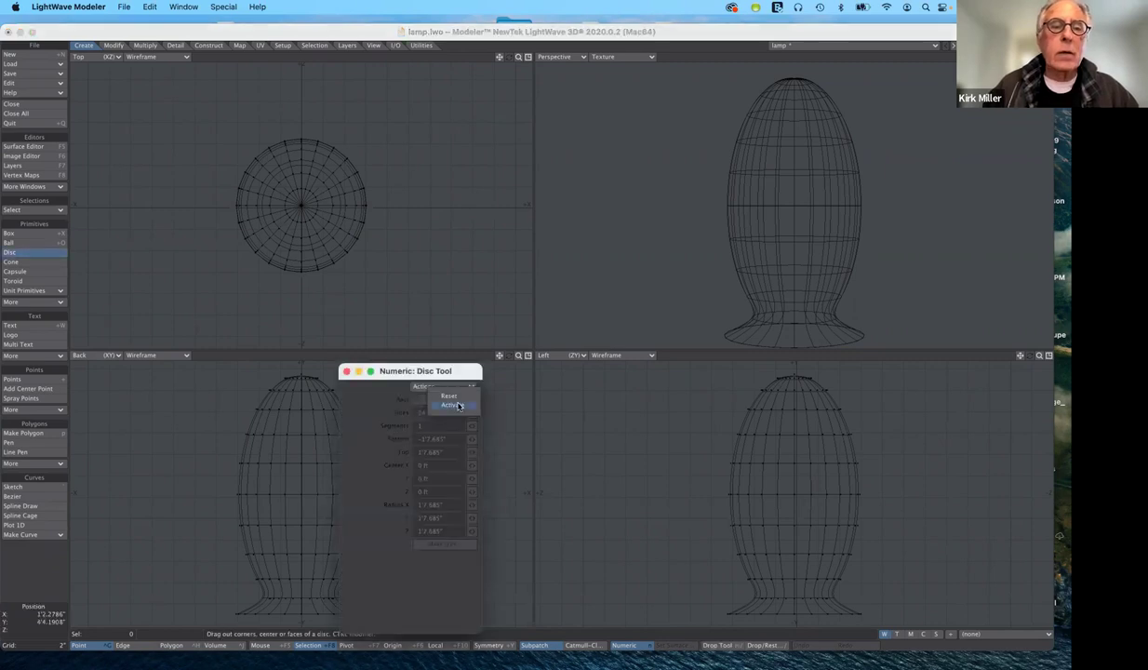
pyautogui.click(457, 406)
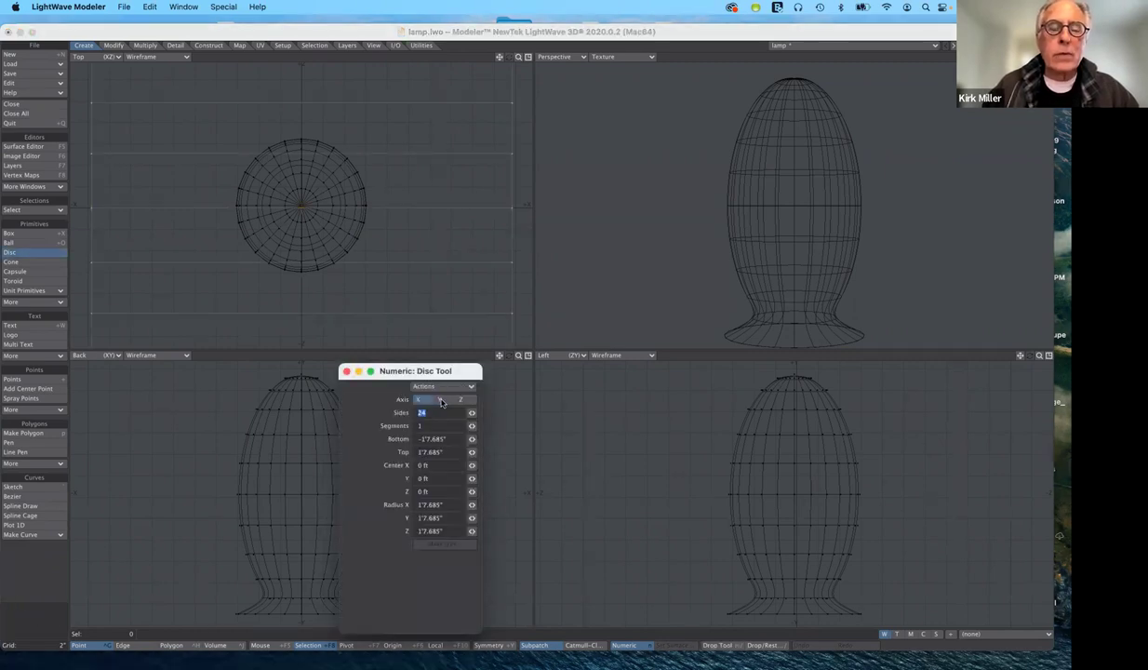
pyautogui.click(441, 400)
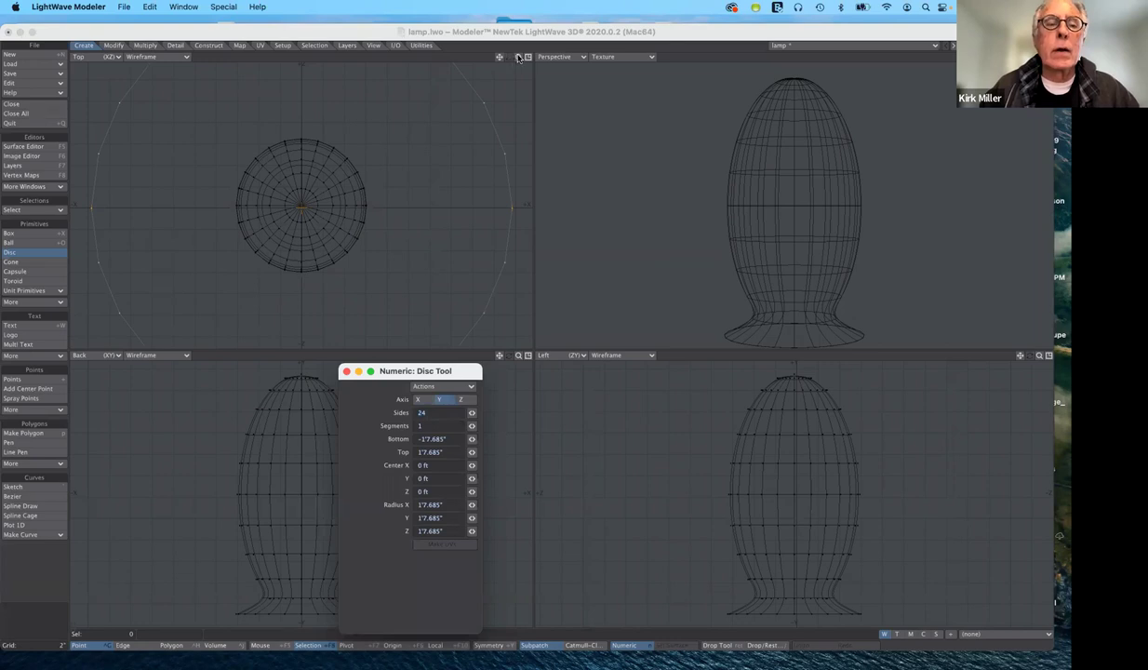
# Step: Shrink the disc to a radius of about 8.9 inches, centre it about 4'7" high over the lamp base's top, and finish it
pyautogui.moveTo(518, 56); pyautogui.dragTo(493, 69)
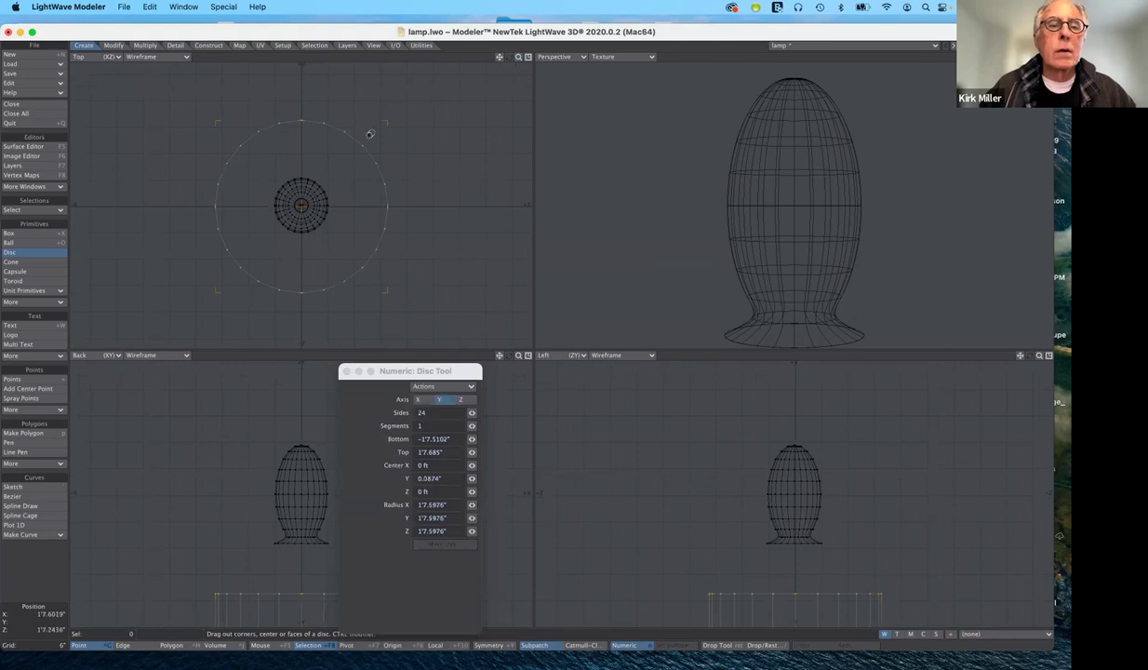
pyautogui.moveTo(330, 147)
pyautogui.mouseDown()
pyautogui.moveTo(324, 160)
pyautogui.moveTo(312, 153)
pyautogui.moveTo(334, 159)
pyautogui.moveTo(316, 154)
pyautogui.mouseUp()
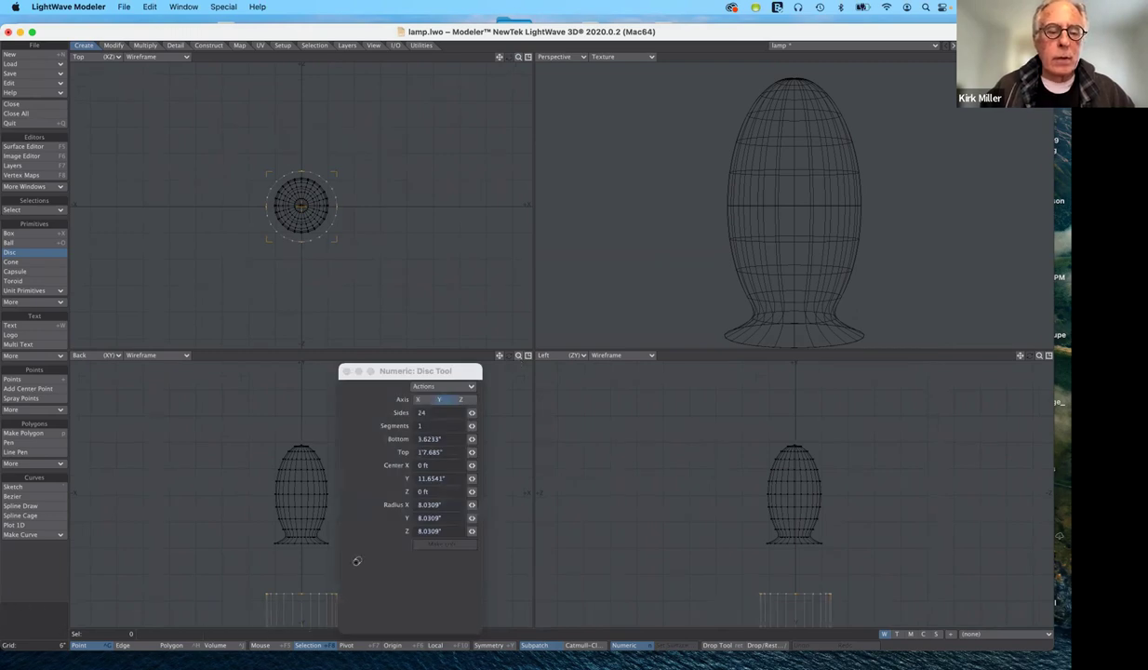
pyautogui.press(',')
pyautogui.press(',')
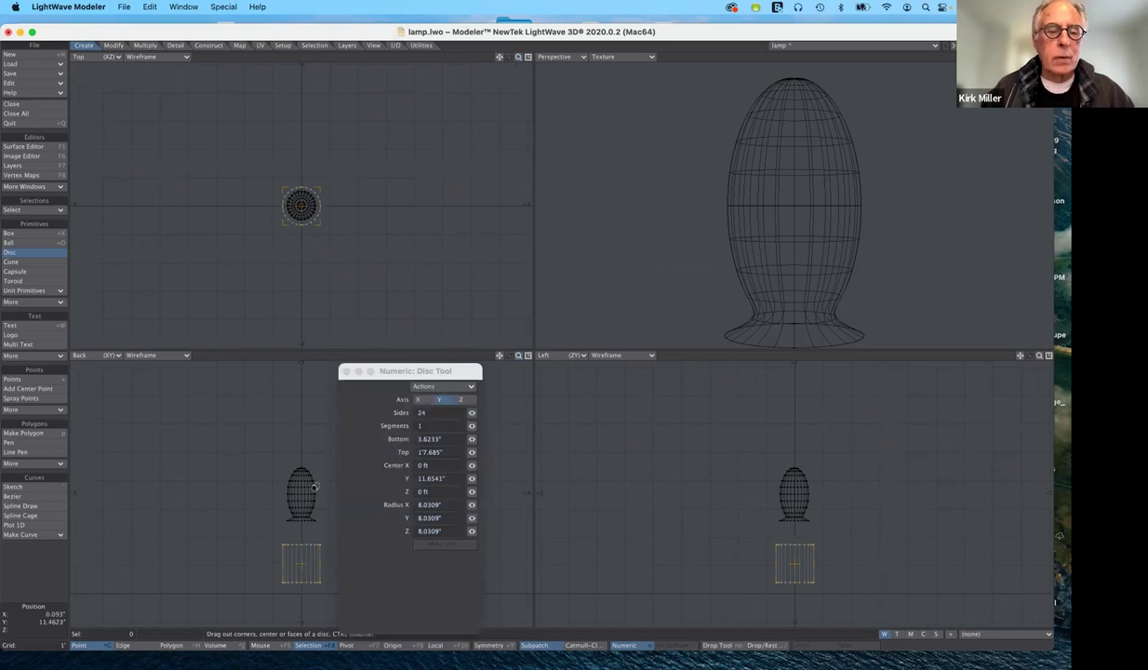
pyautogui.moveTo(314, 456); pyautogui.dragTo(313, 458)
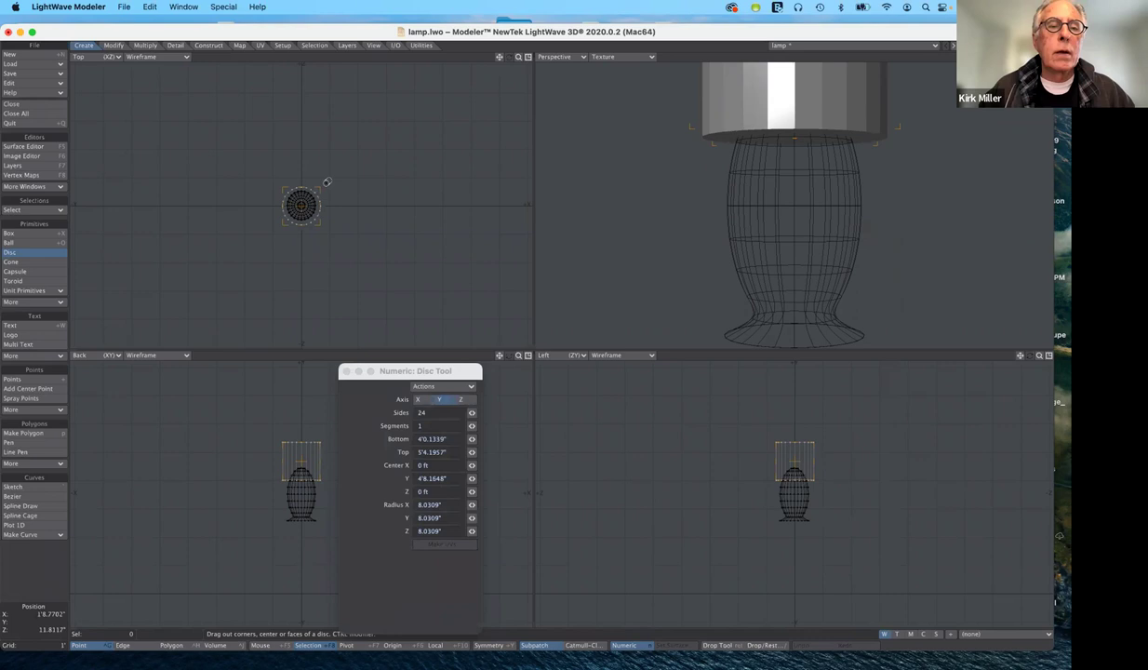
pyautogui.moveTo(334, 181); pyautogui.dragTo(326, 184)
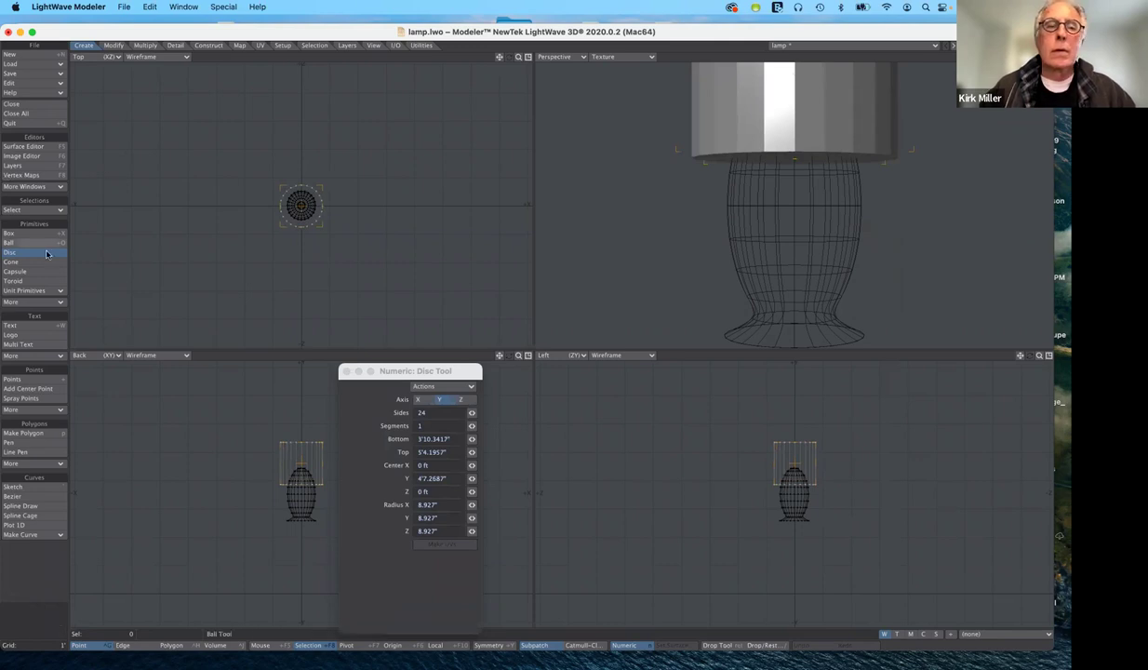
pyautogui.press('space')
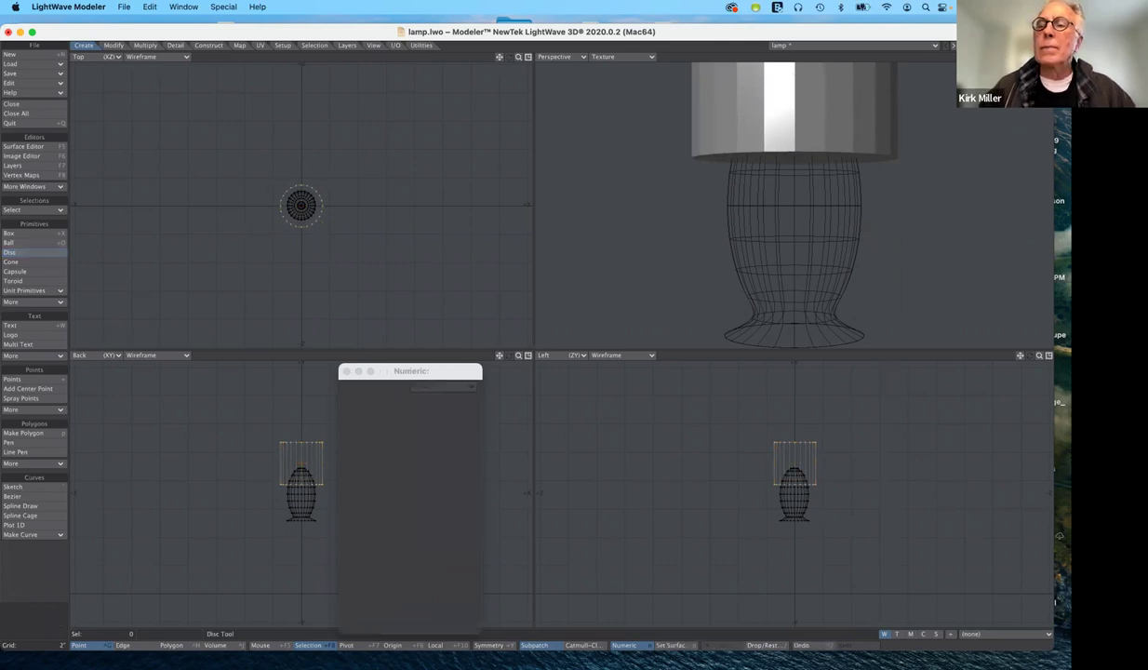
# Step: Select the cylinder's top polygon and scale it down to about 79% with the Size tool, then drop the tool
pyautogui.keyDown('alt'); pyautogui.moveTo(793, 204); pyautogui.dragTo(793, 270); pyautogui.keyUp('alt')
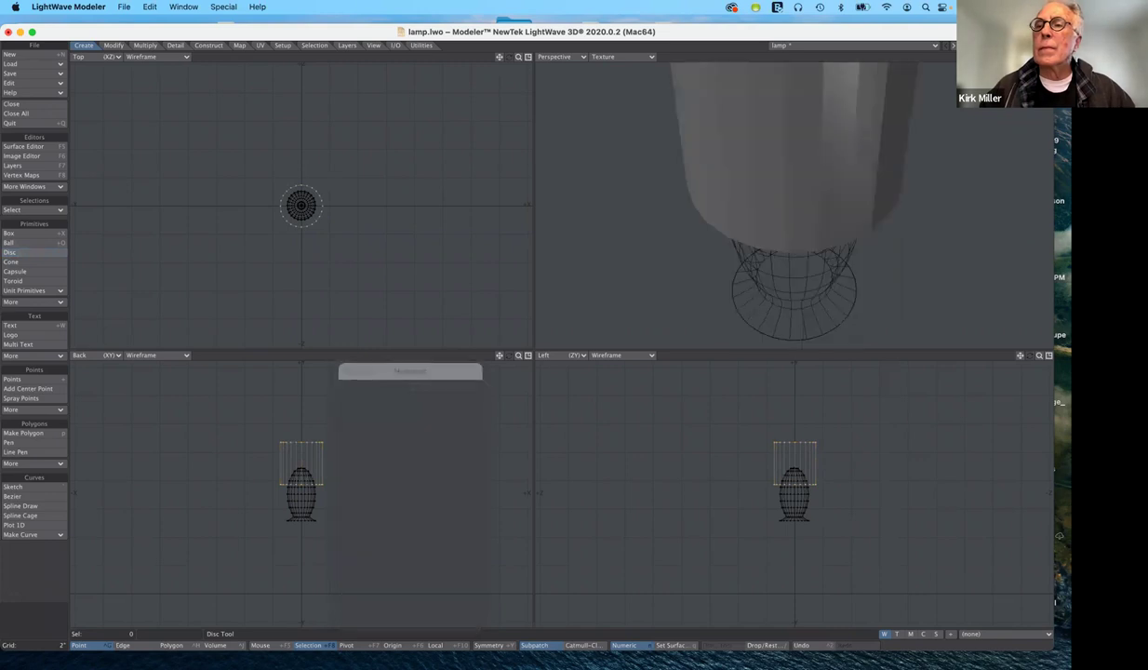
pyautogui.keyDown('alt'); pyautogui.moveTo(802, 205); pyautogui.dragTo(805, 242); pyautogui.keyUp('alt')
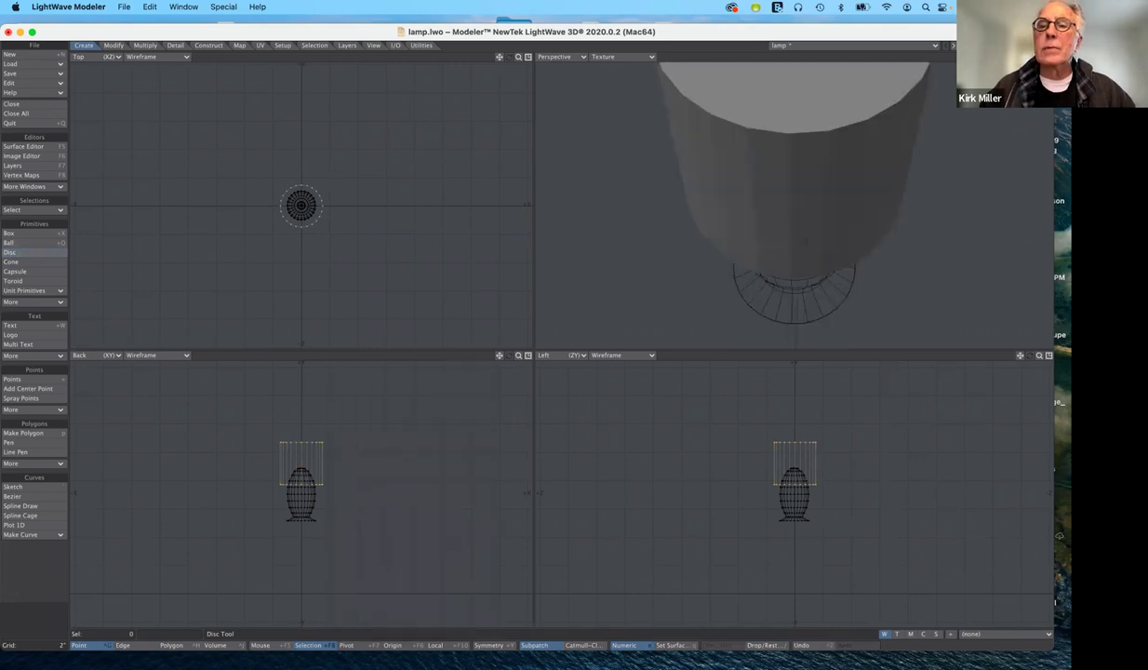
pyautogui.scroll(-3, 804, 242)
pyautogui.scroll(-1, 797, 121)
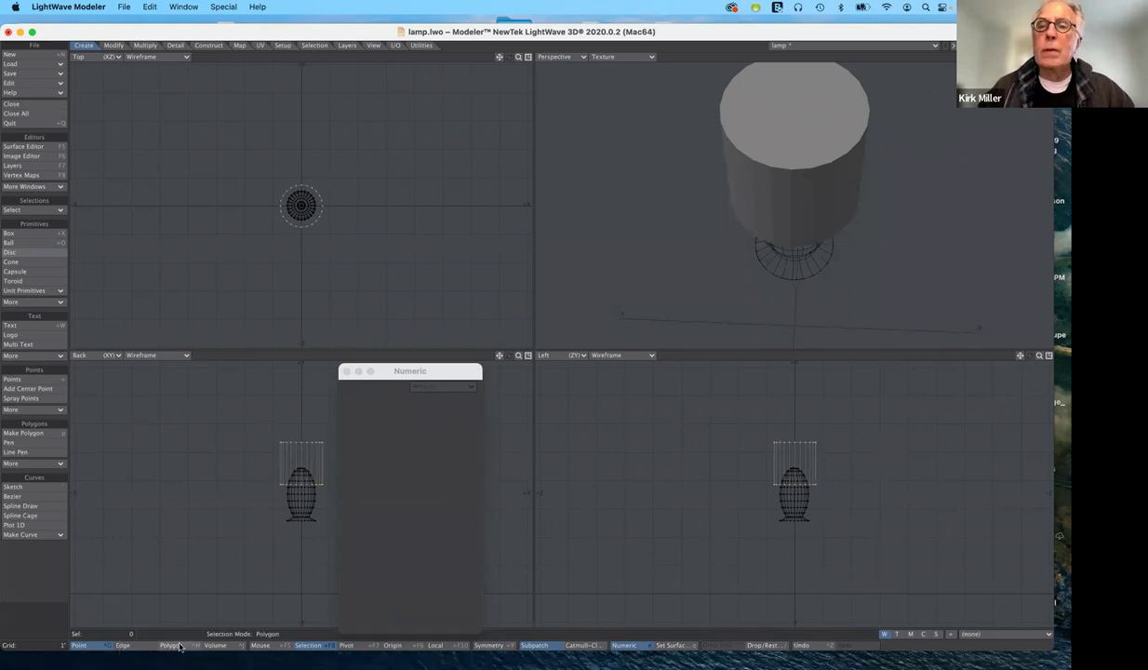
pyautogui.hotkey('ctrl', 'h')
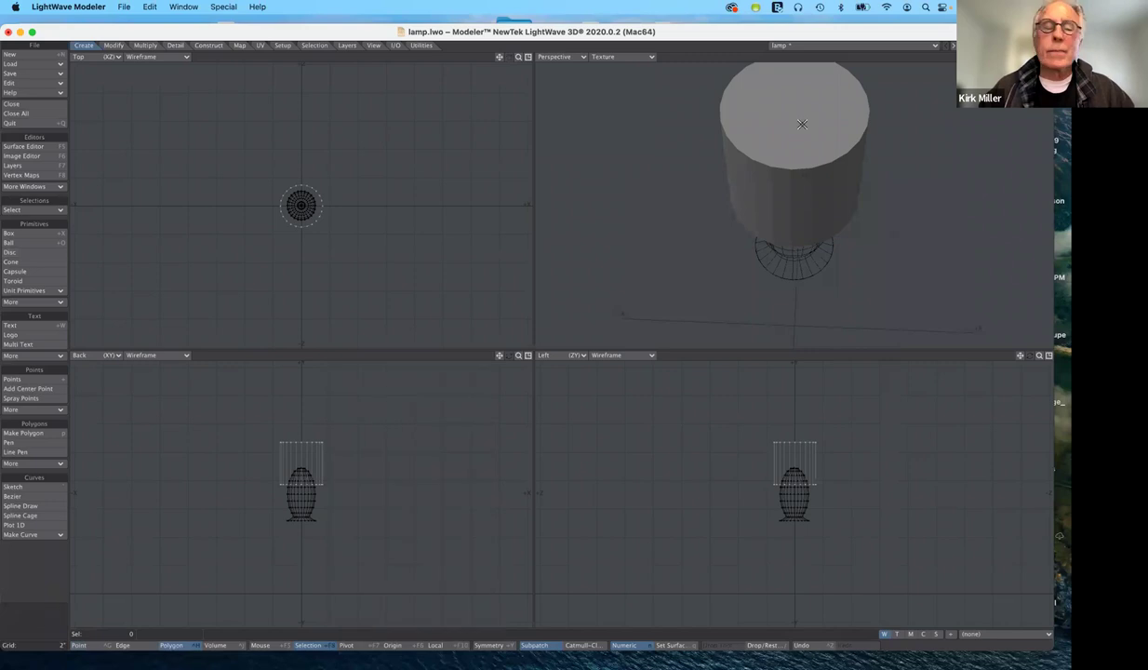
pyautogui.press('n')
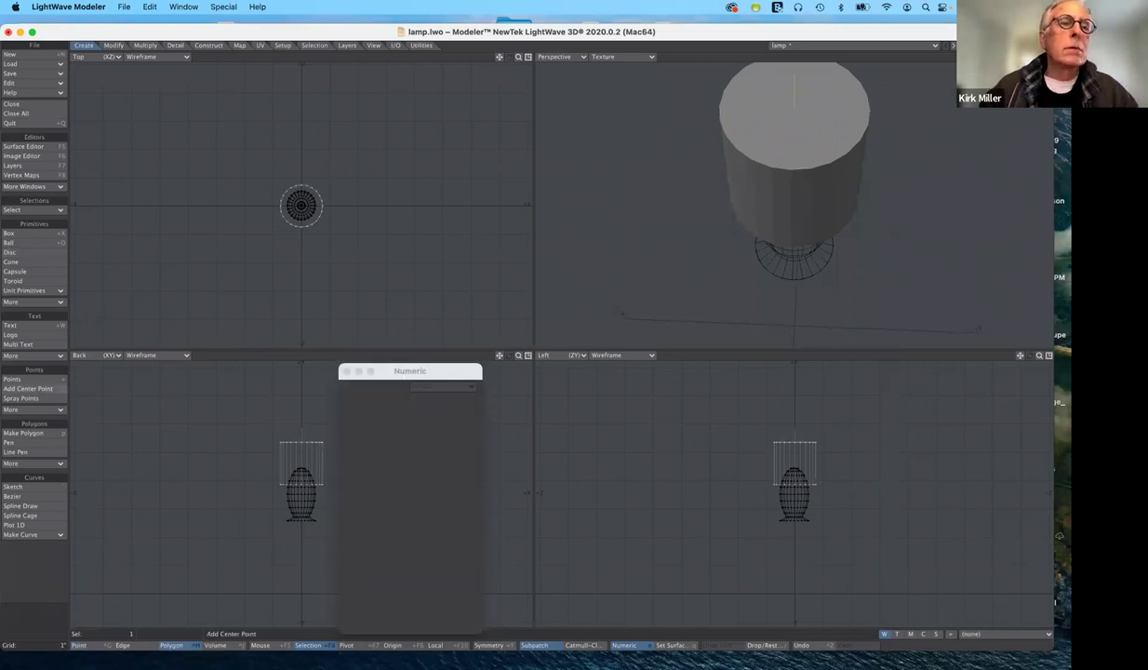
pyautogui.click(114, 46)
pyautogui.click(23, 364)
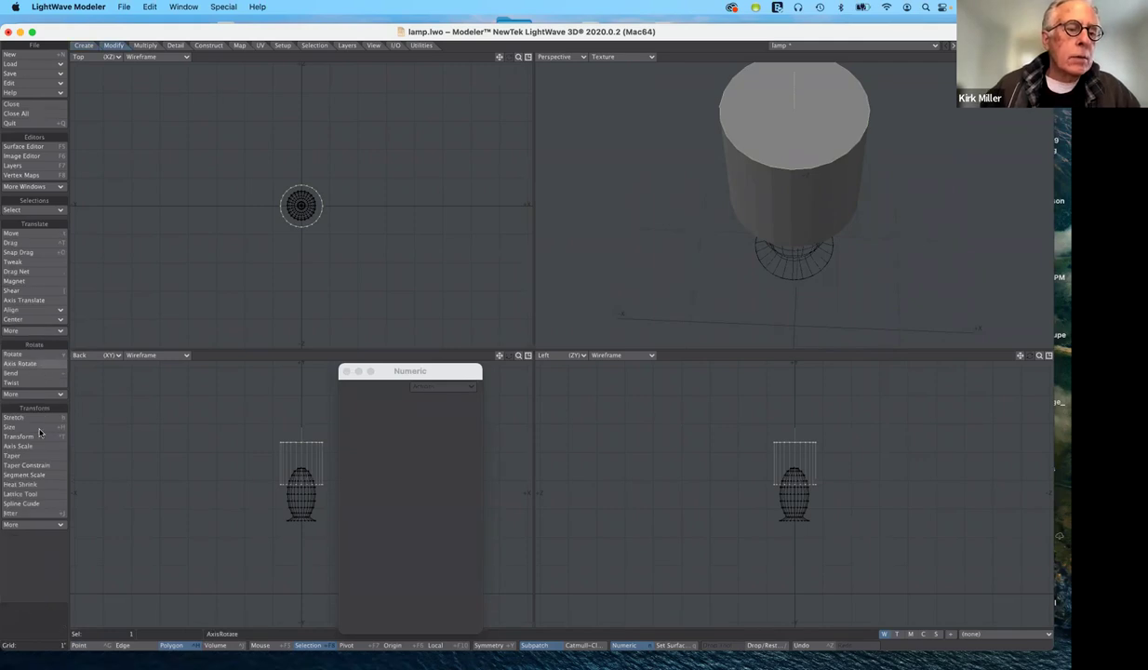
pyautogui.click(40, 427)
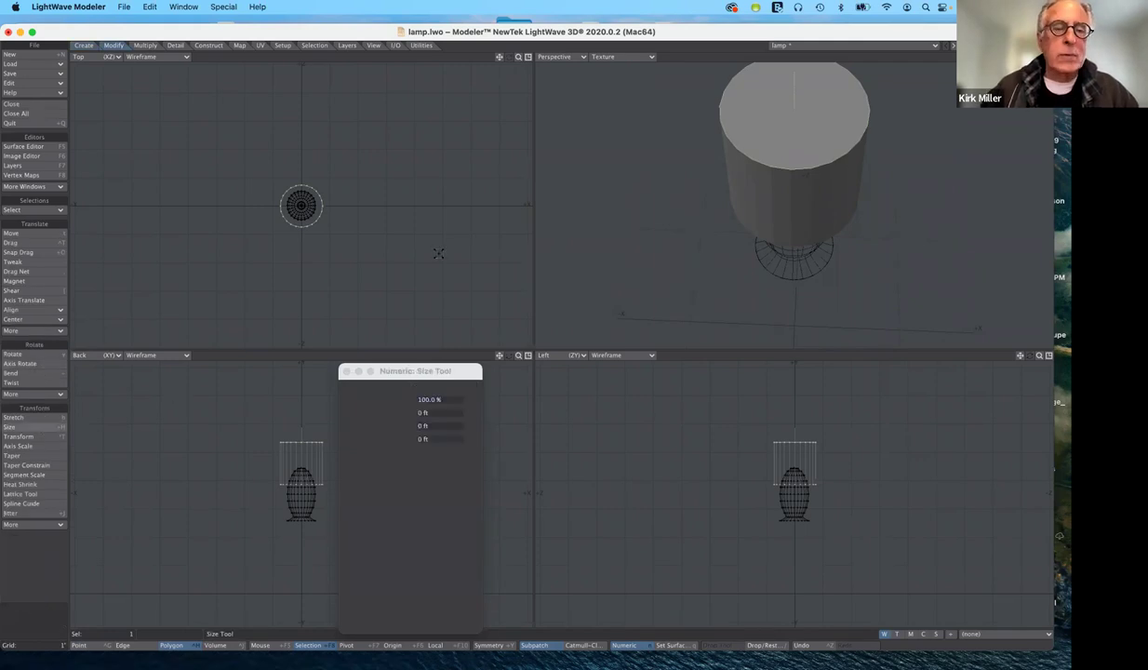
pyautogui.press('n')
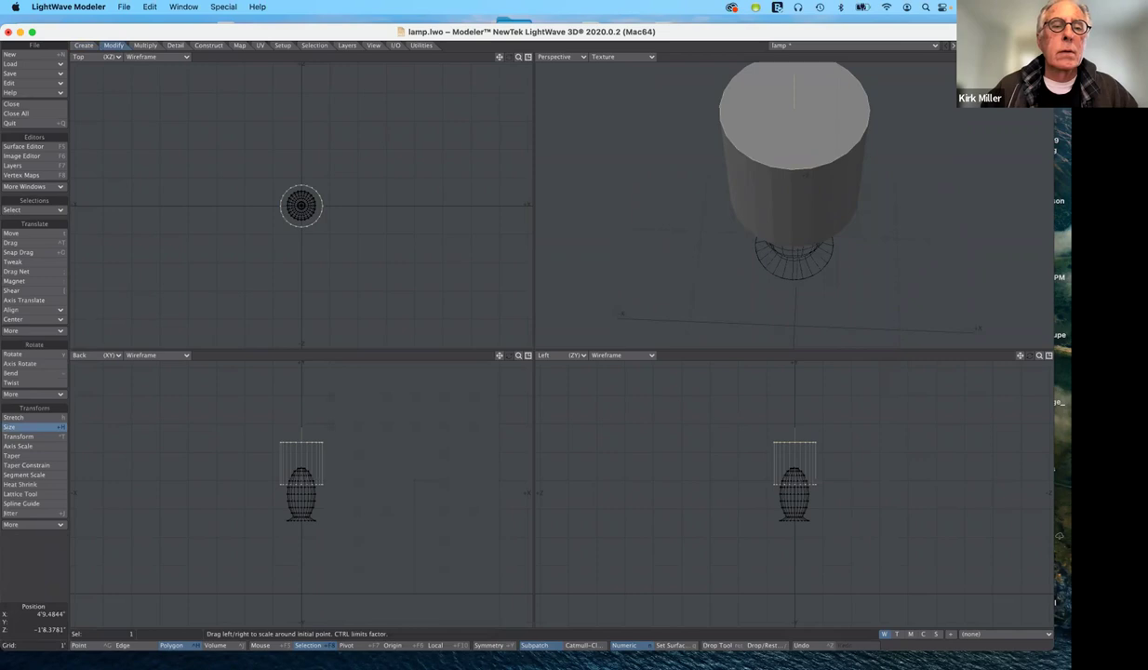
pyautogui.moveTo(837, 175); pyautogui.dragTo(807, 175)
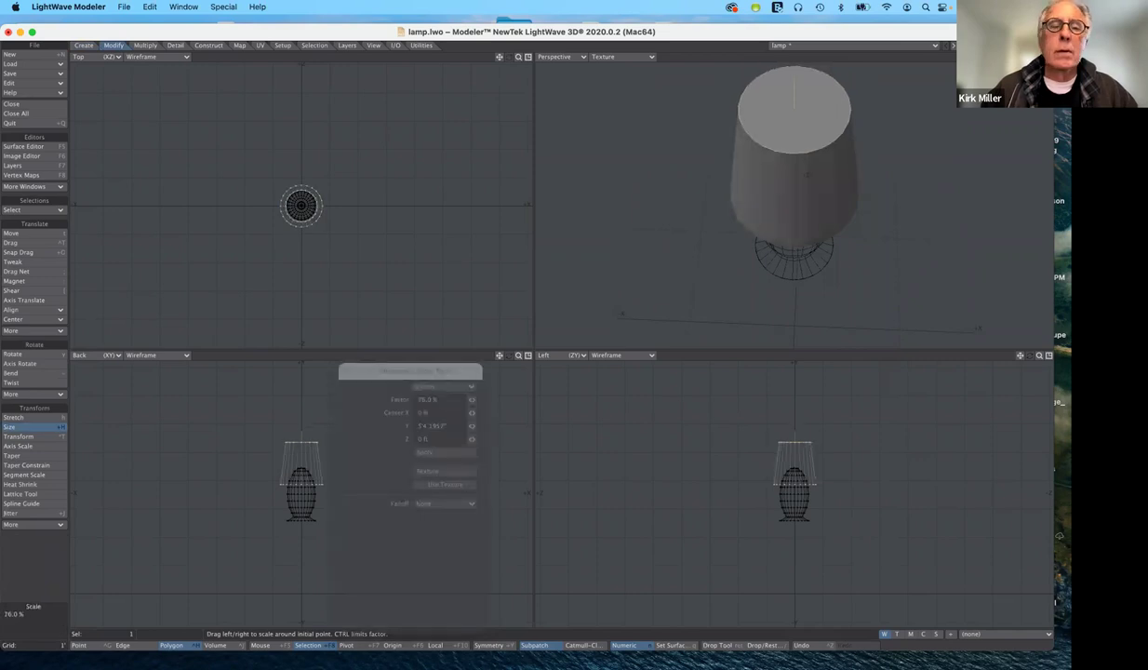
pyautogui.moveTo(807, 175); pyautogui.dragTo(810, 175)
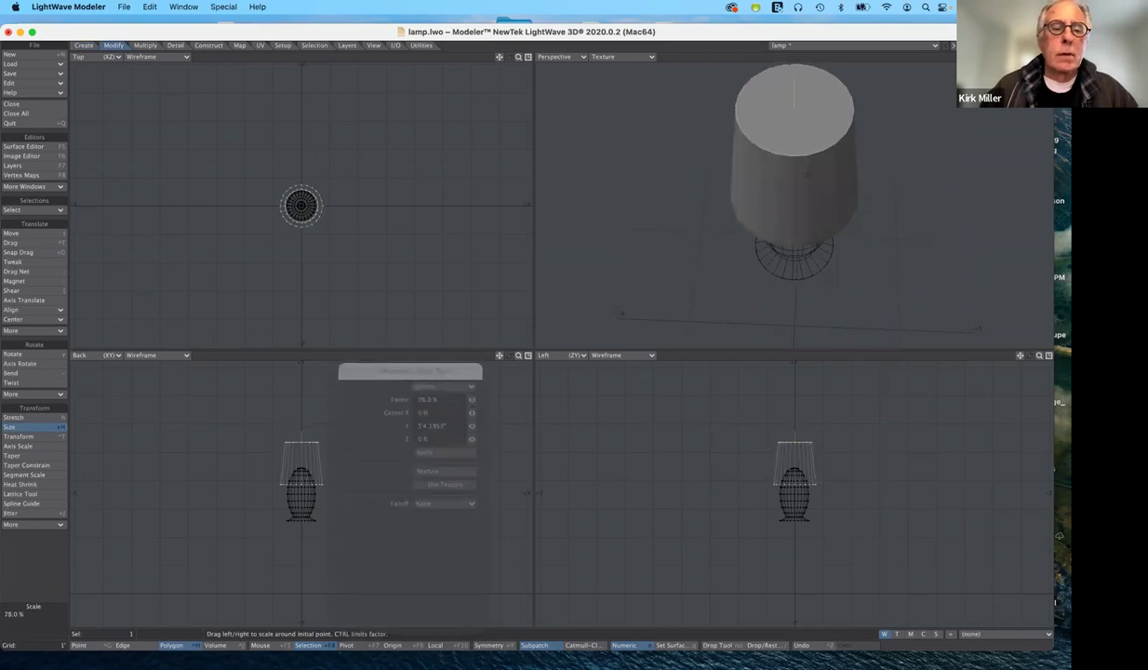
pyautogui.moveTo(309, 410); pyautogui.dragTo(310, 410)
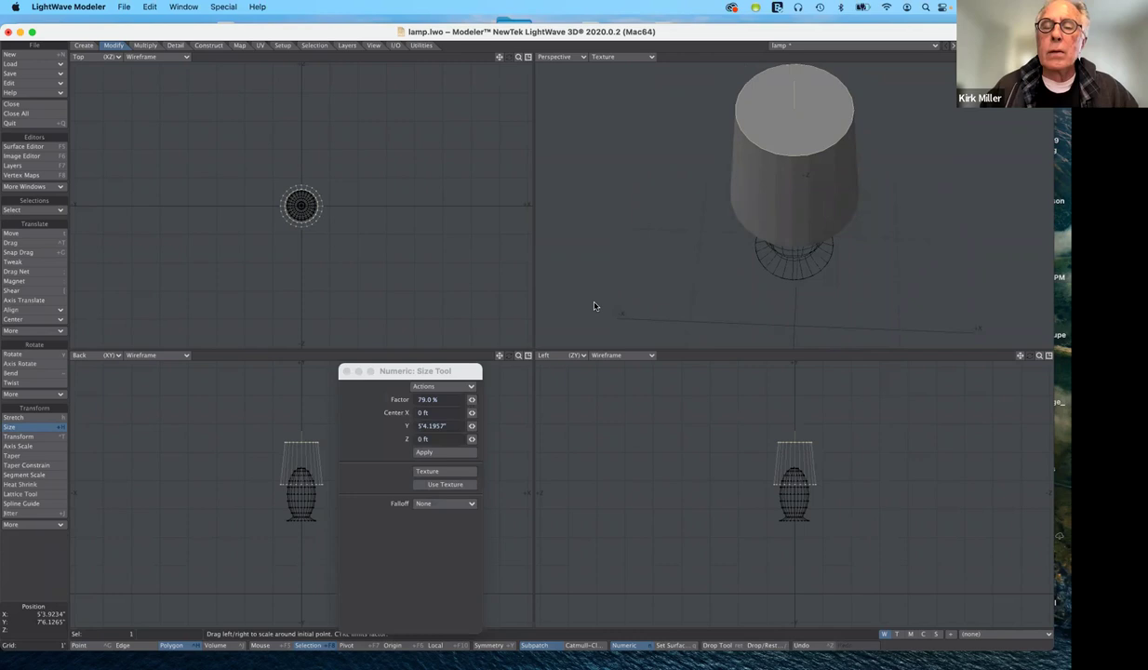
pyautogui.moveTo(426, 370); pyautogui.dragTo(575, 303)
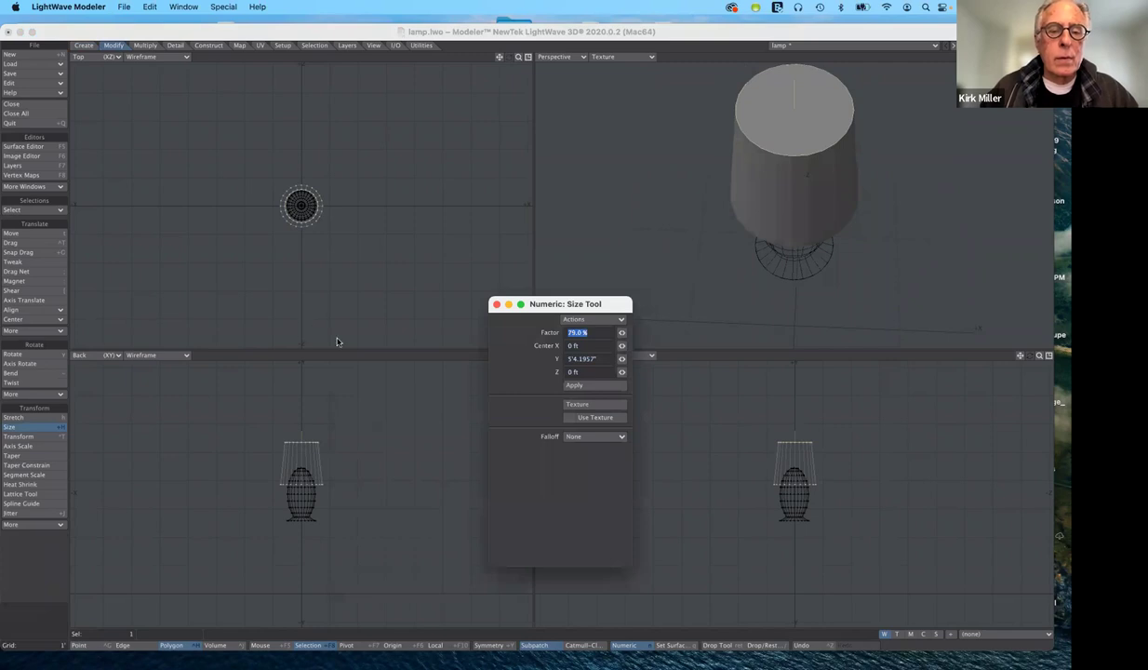
pyautogui.click(41, 429)
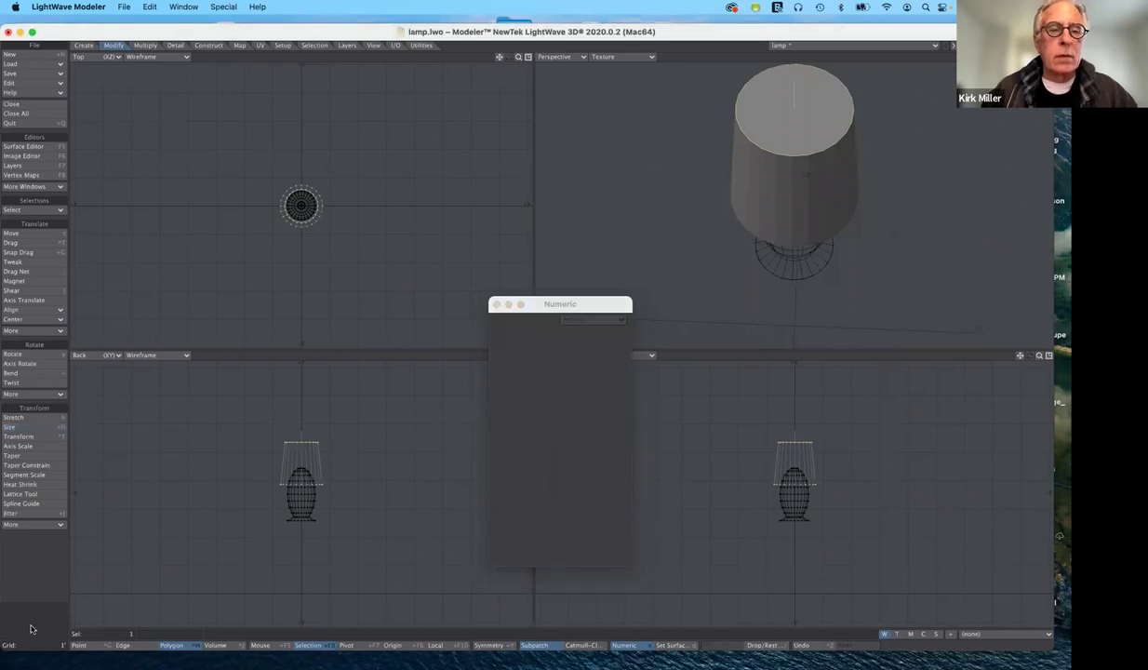
# Step: Deselect the top polygon, select the cylinder's bottom polygon and scale it up to about 138% with the Size tool
pyautogui.press('/')
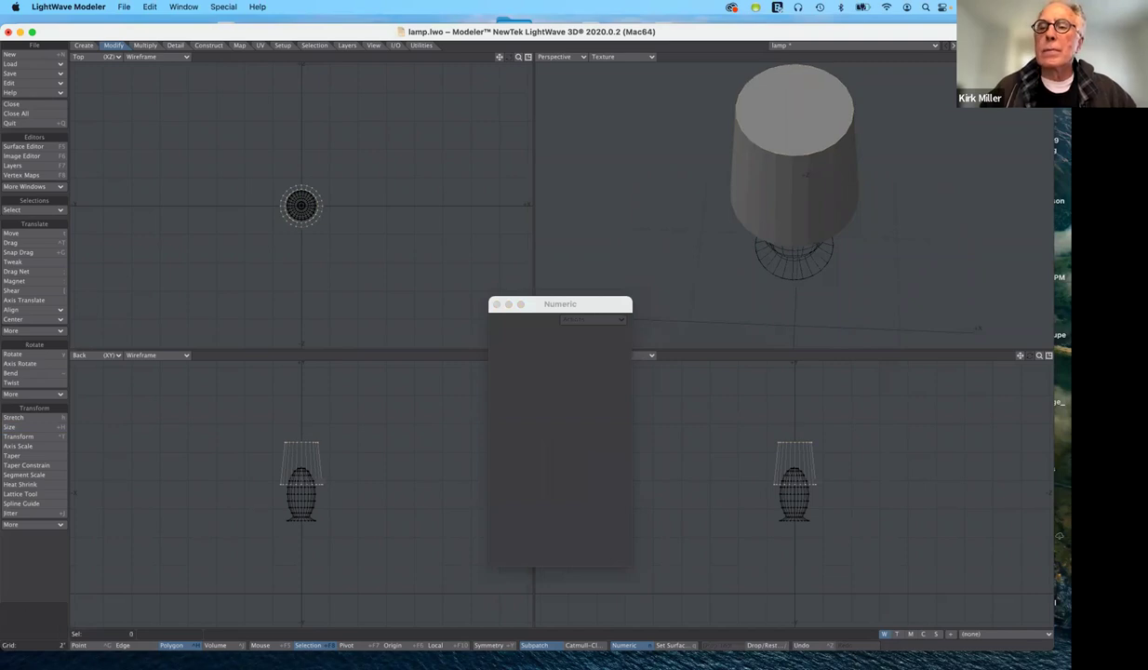
pyautogui.keyDown('alt'); pyautogui.moveTo(805, 233); pyautogui.dragTo(805, 175); pyautogui.keyUp('alt')
pyautogui.press('n')
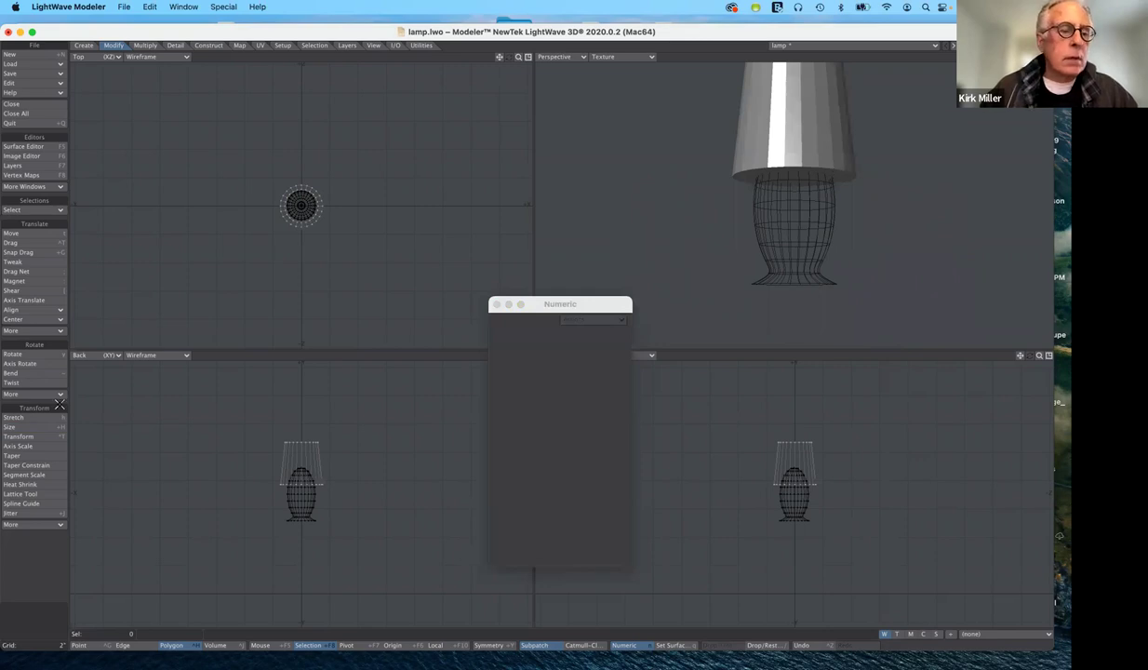
pyautogui.click(11, 426)
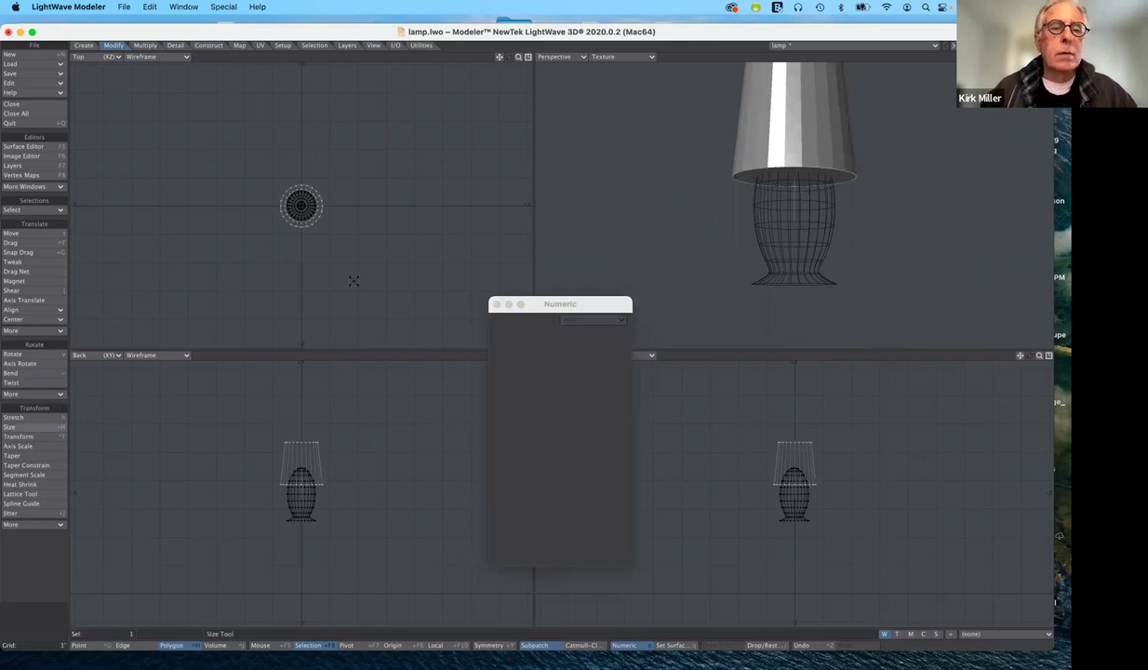
pyautogui.moveTo(343, 278); pyautogui.dragTo(368, 294)
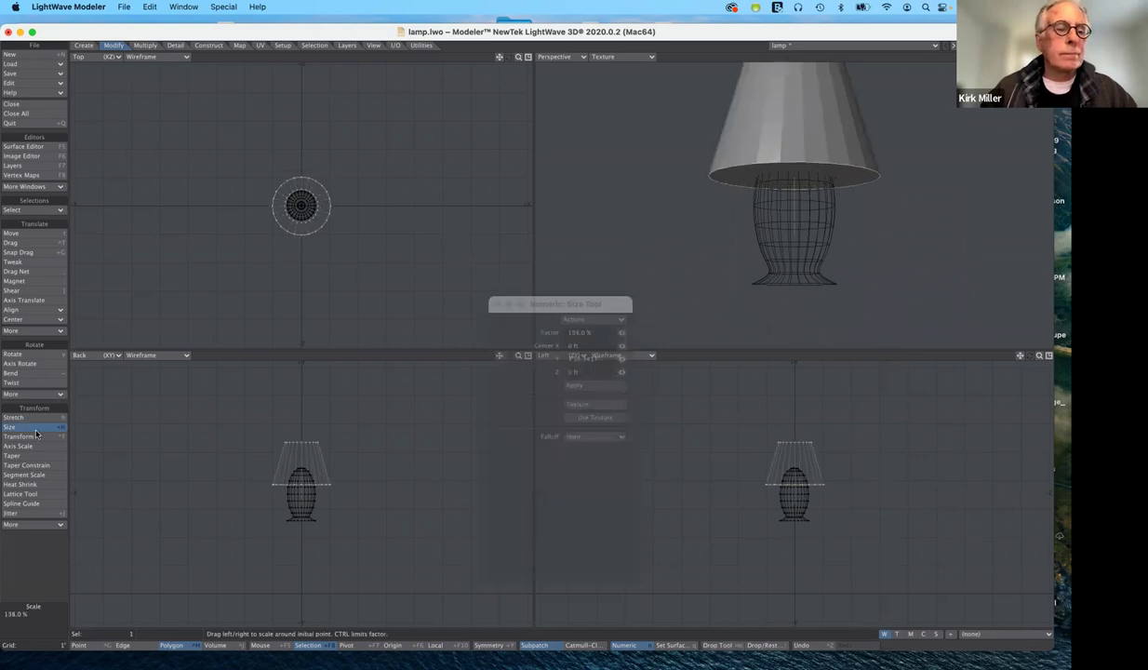
pyautogui.press('Return')
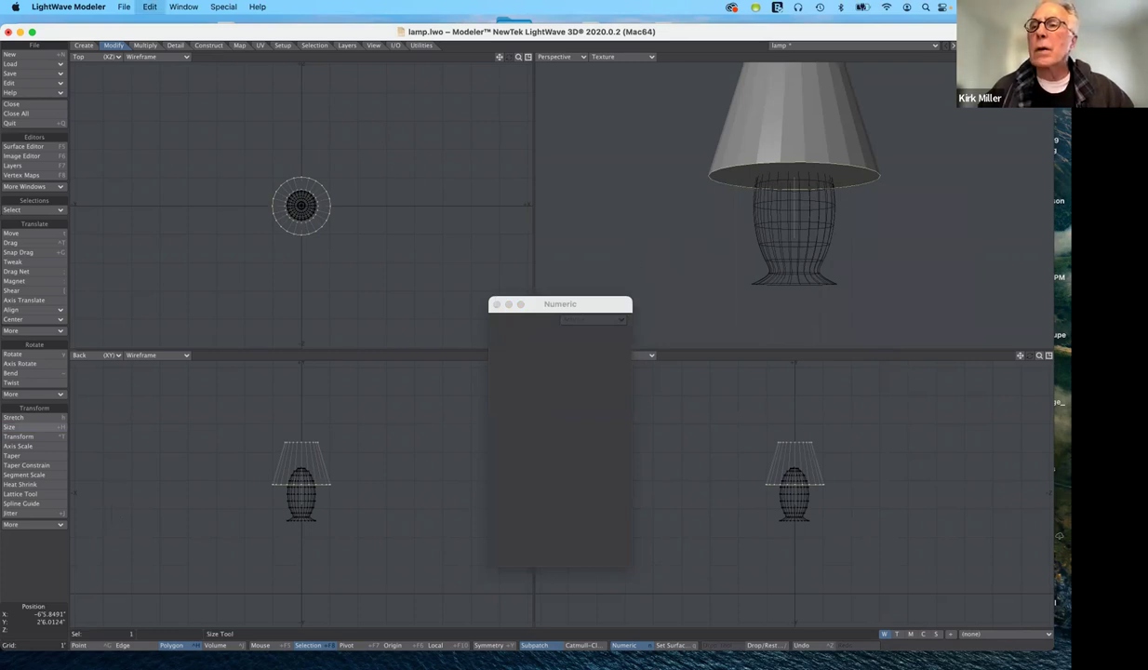
# Step: Delete the lampshade's bottom and top cap polygons to open both ends
pyautogui.press('Delete')
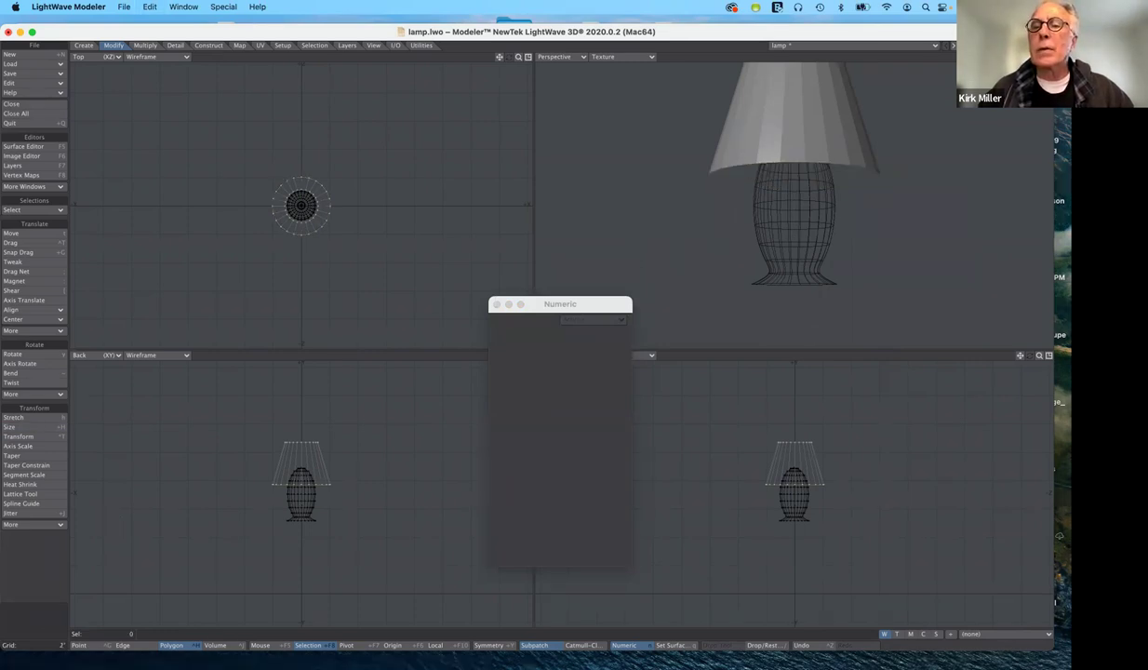
pyautogui.keyDown('alt'); pyautogui.moveTo(814, 121); pyautogui.dragTo(814, 150); pyautogui.keyUp('alt')
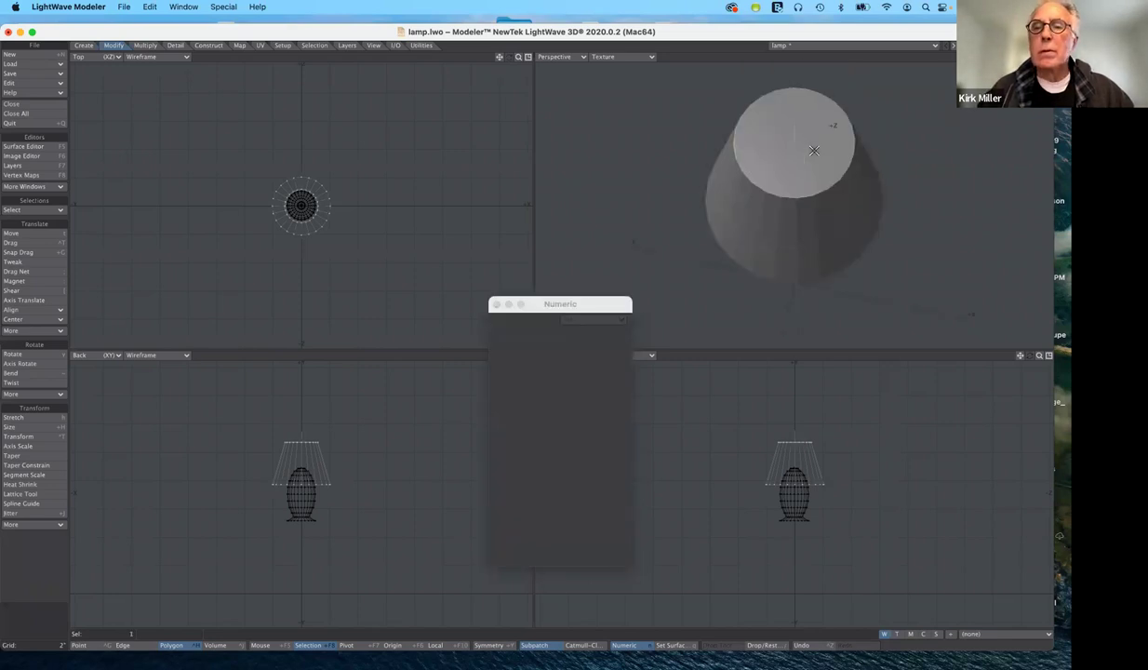
pyautogui.press('Delete')
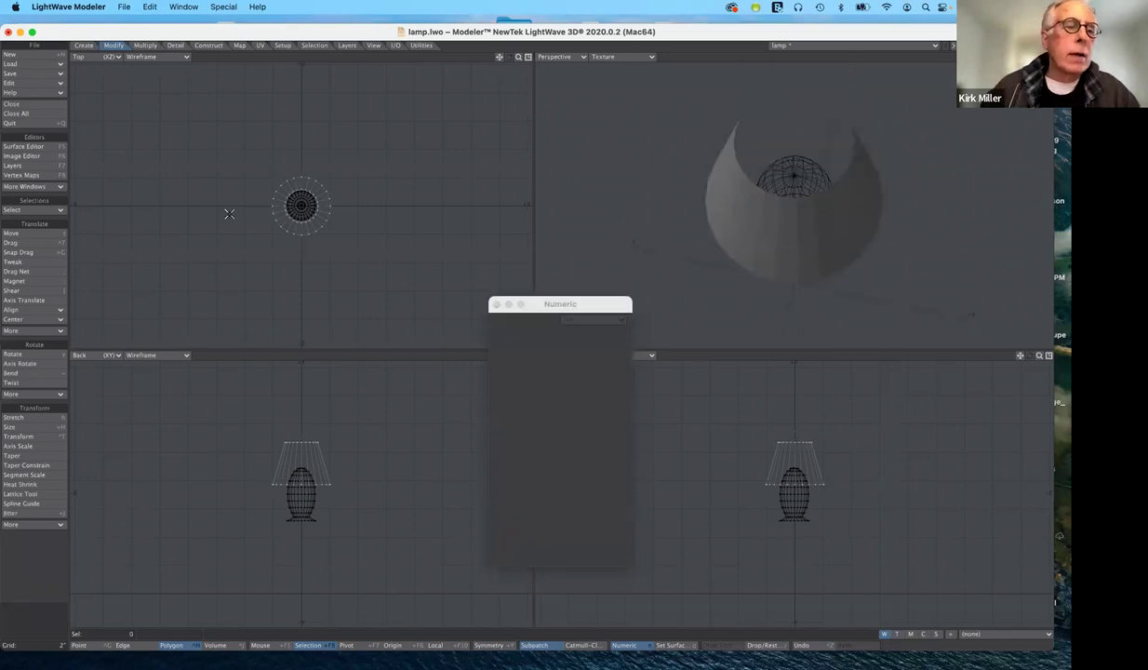
# Step: Thicken the open lampshade's wall by about -0.32 inches with the Thicken tool, drop the tool and save the object
pyautogui.click(152, 47)
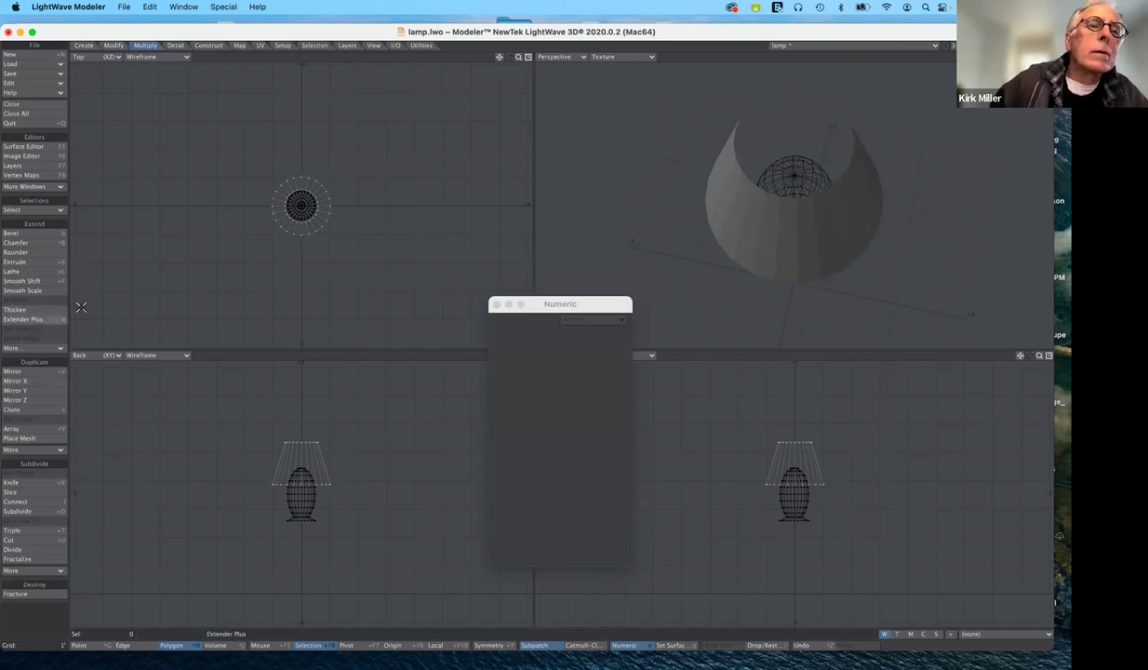
pyautogui.press('b')
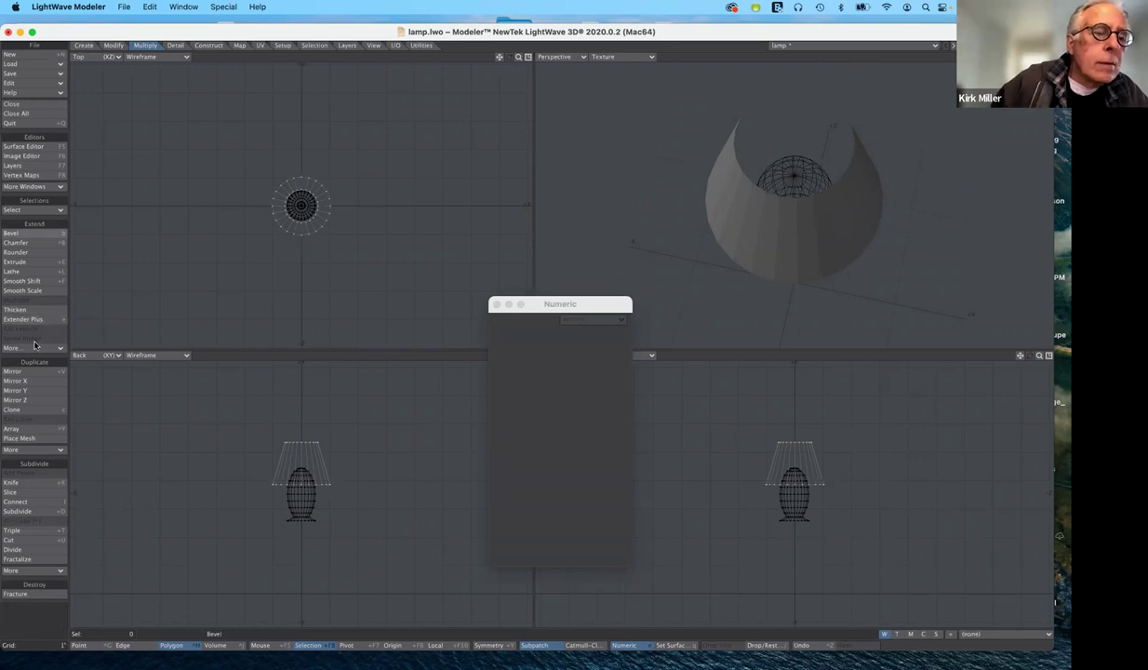
pyautogui.click(38, 308)
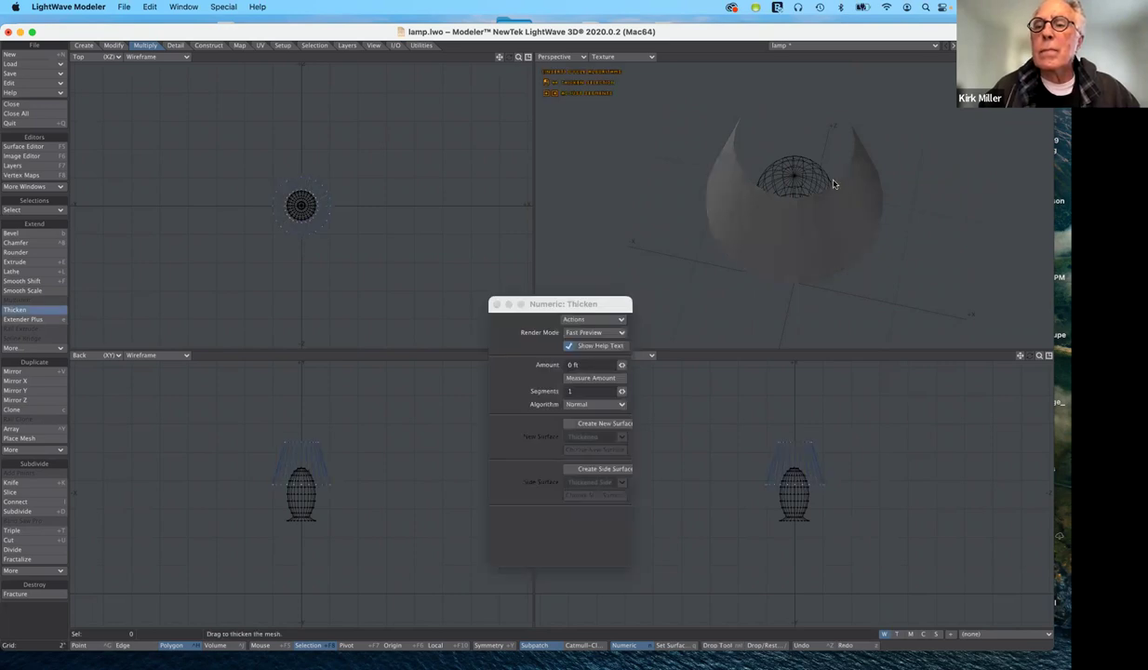
pyautogui.moveTo(833, 183); pyautogui.dragTo(6, 354)
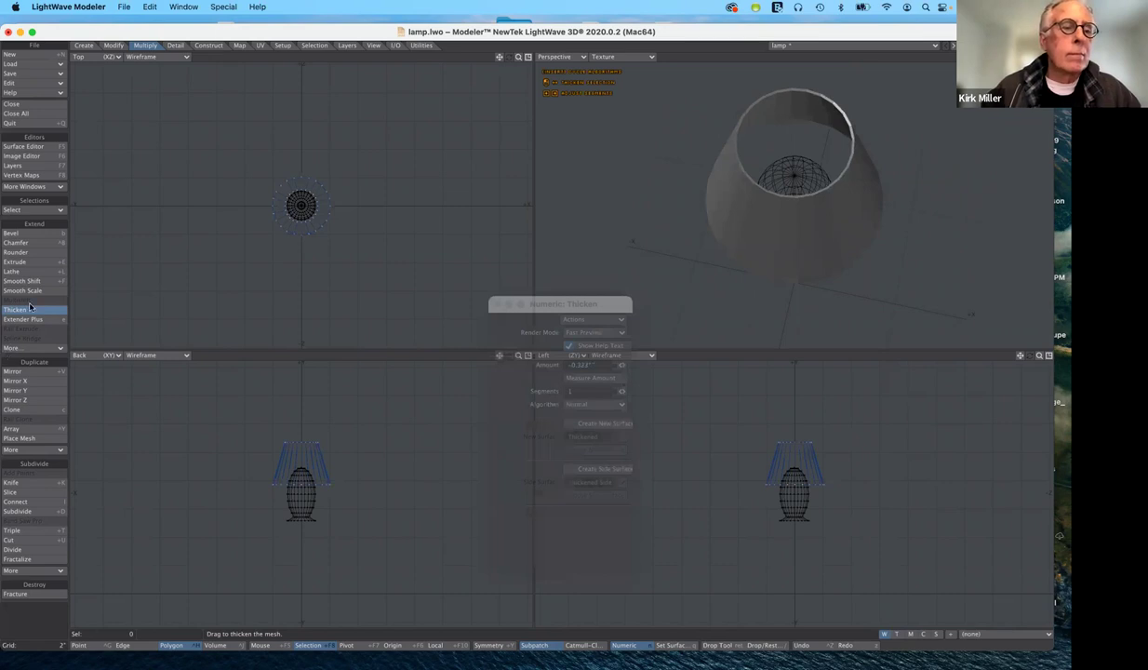
pyautogui.press('Return')
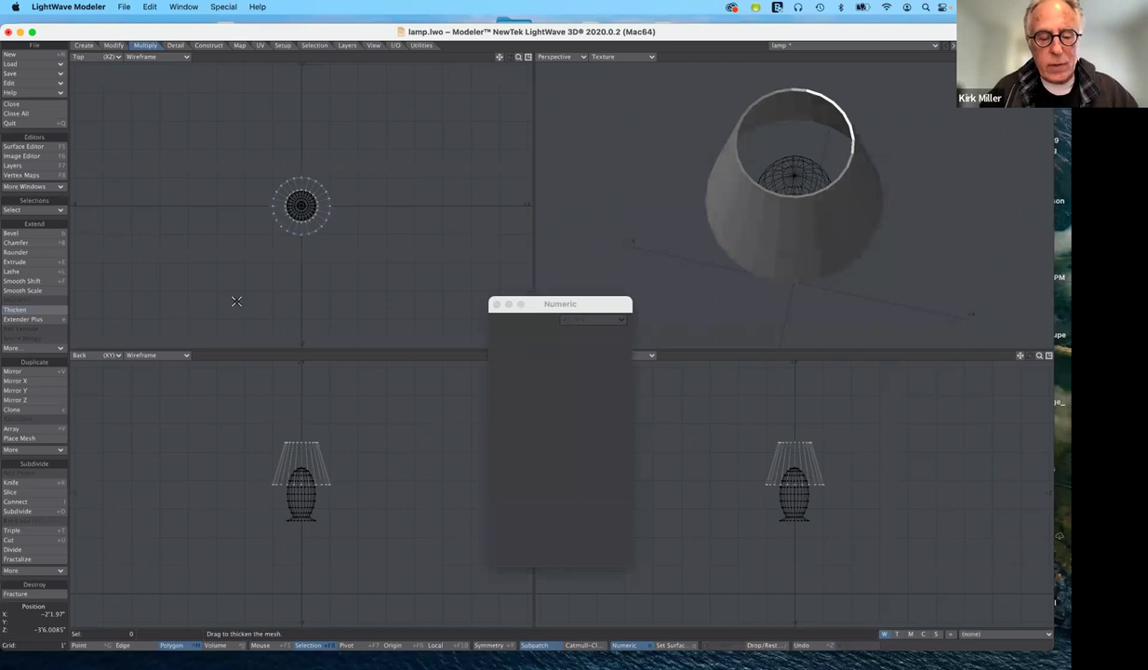
pyautogui.press('super+s')
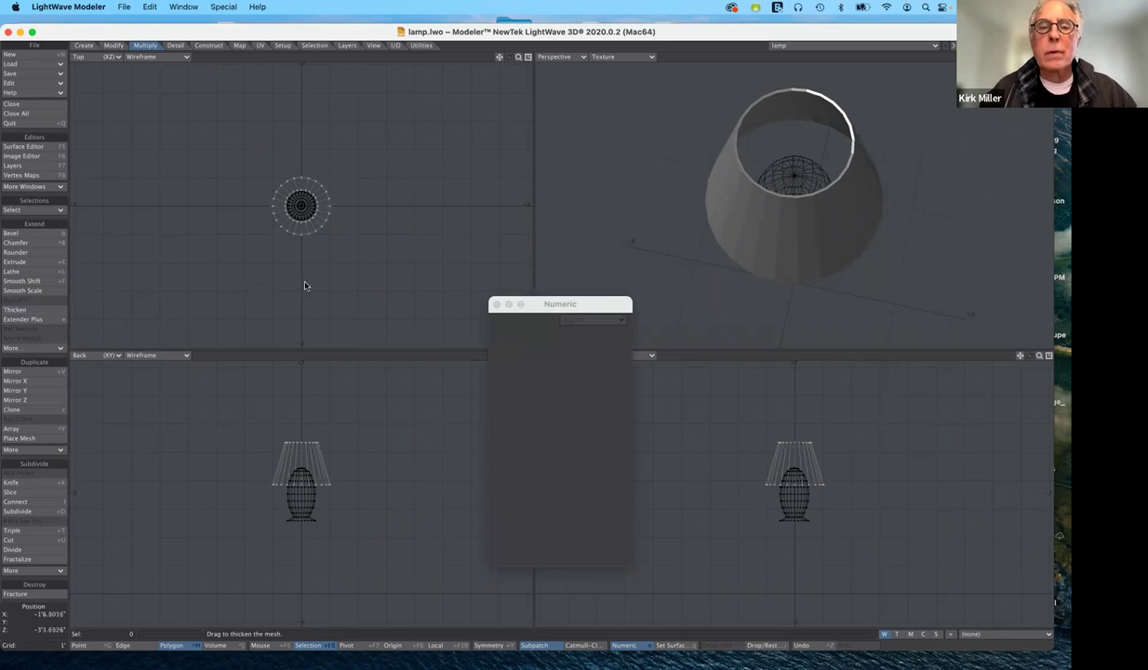
# Step: Assign the lampshade a new surface named lampShade with Make Default off and a pale cream colour of 255, 239, 192
pyautogui.press('q')
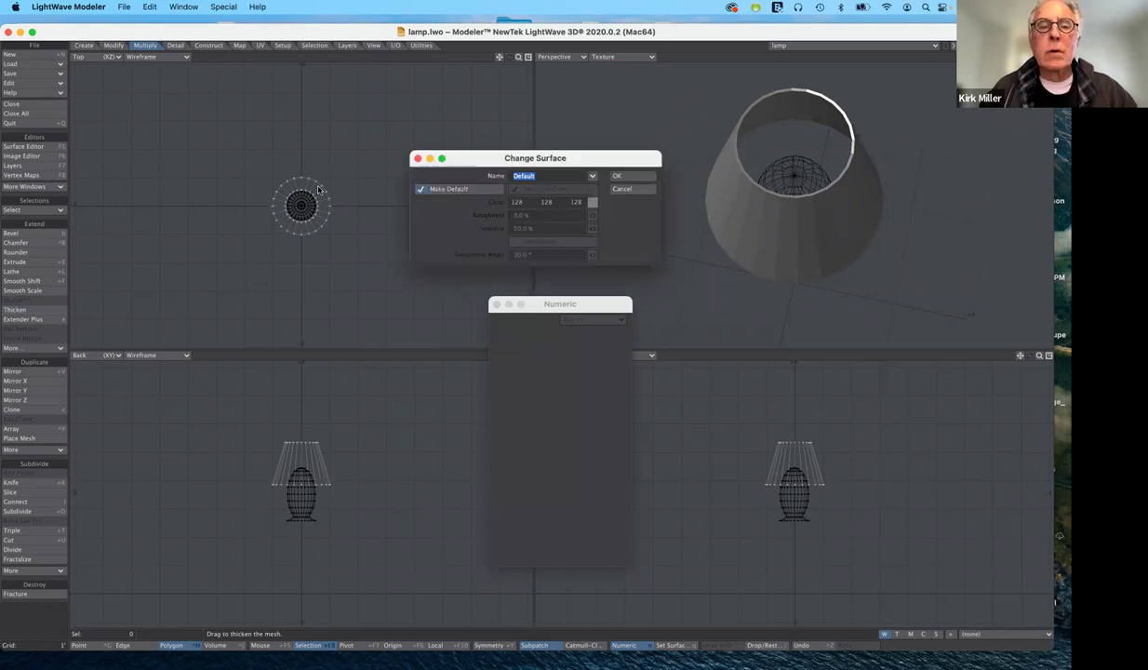
pyautogui.click(425, 190)
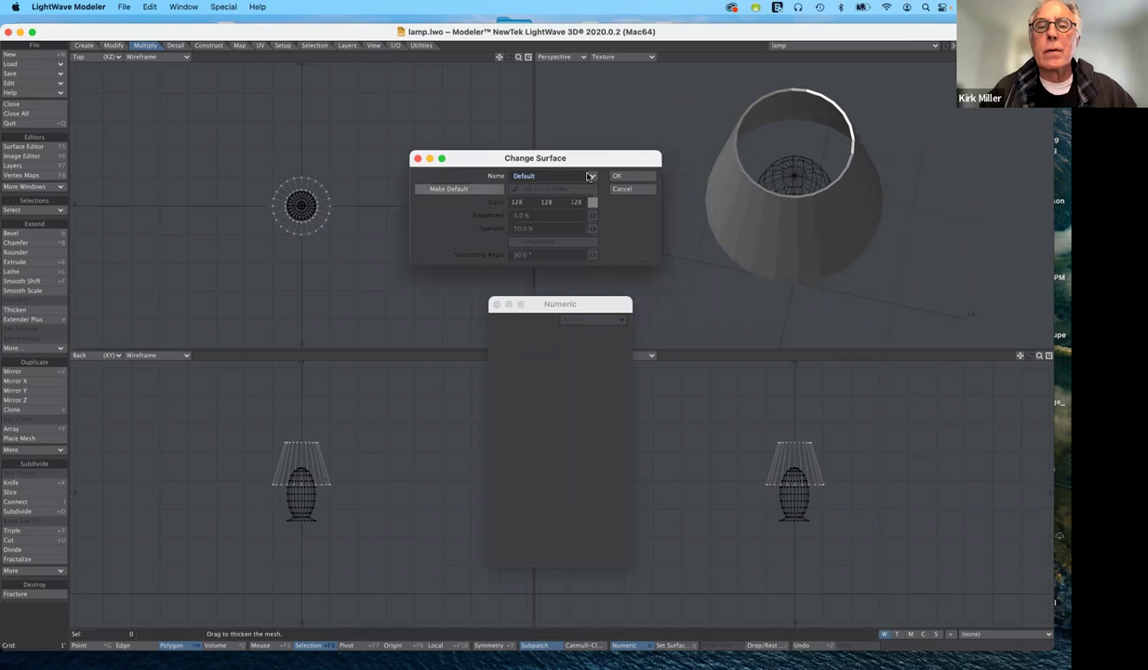
pyautogui.click(591, 177)
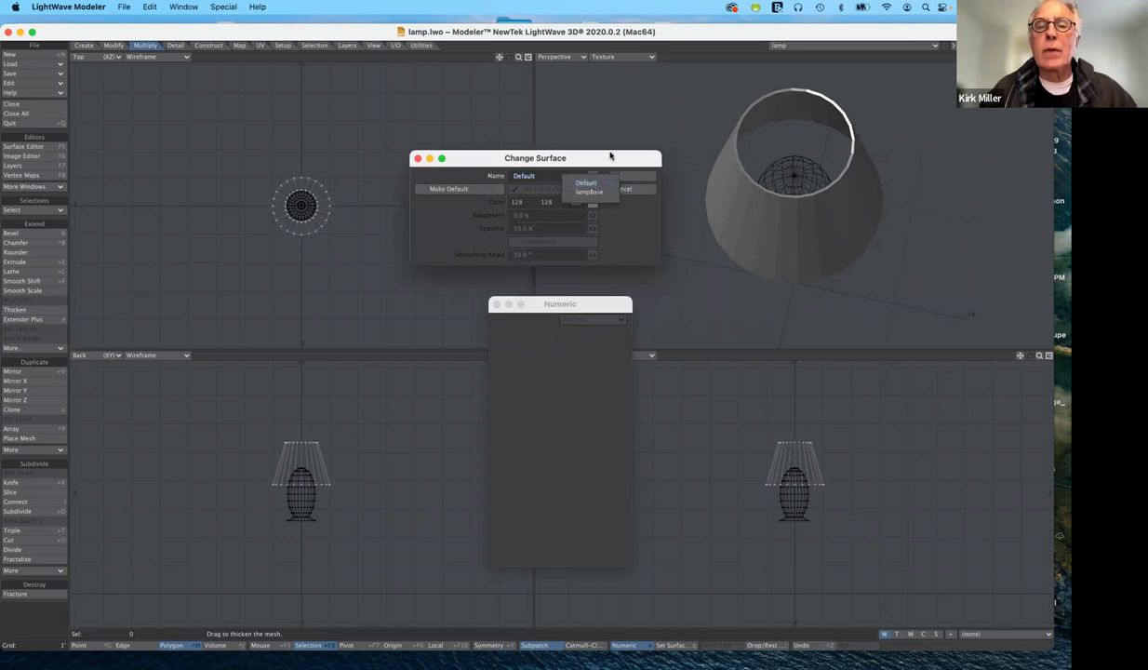
pyautogui.click(553, 175)
pyautogui.moveTo(554, 175); pyautogui.dragTo(480, 160)
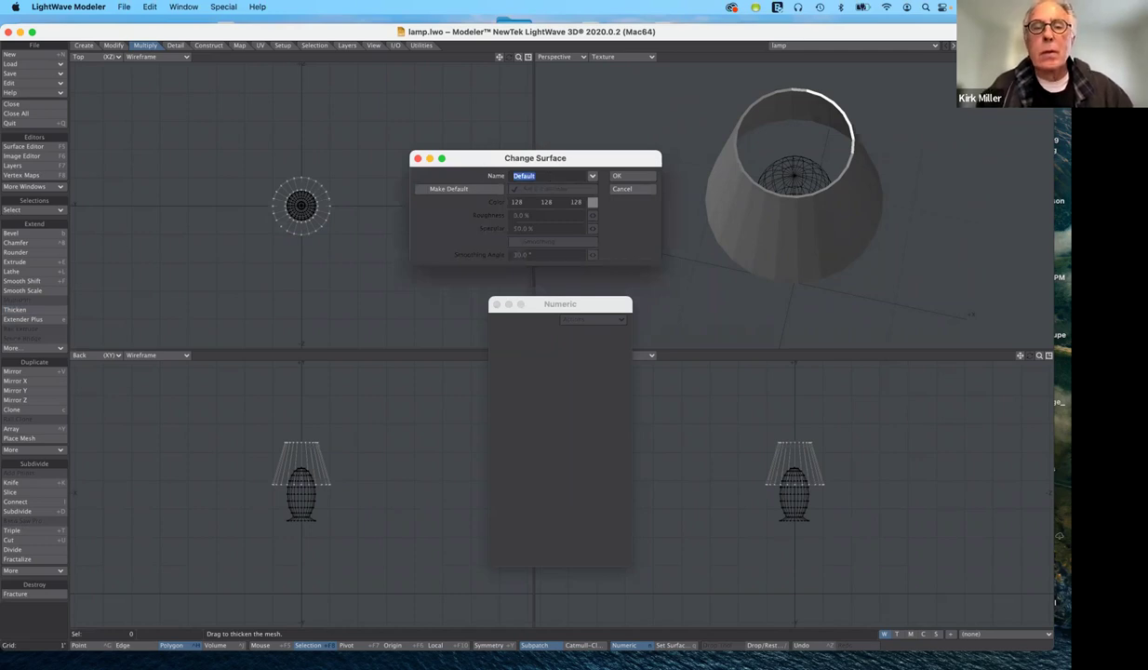
pyautogui.write('lam')
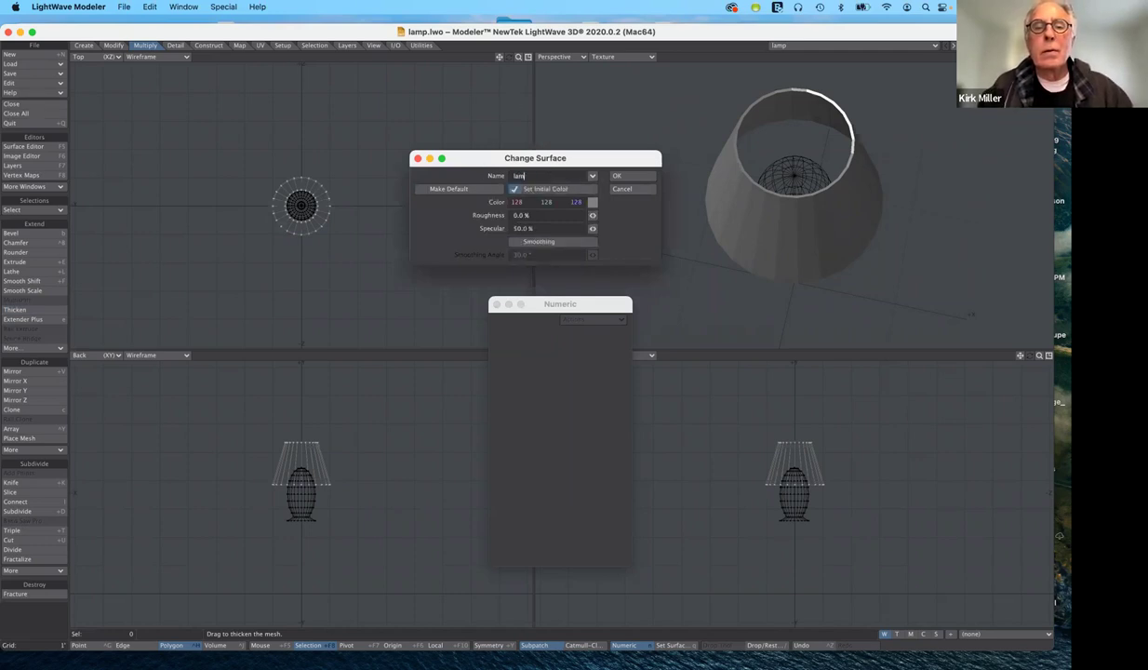
pyautogui.write('pShade')
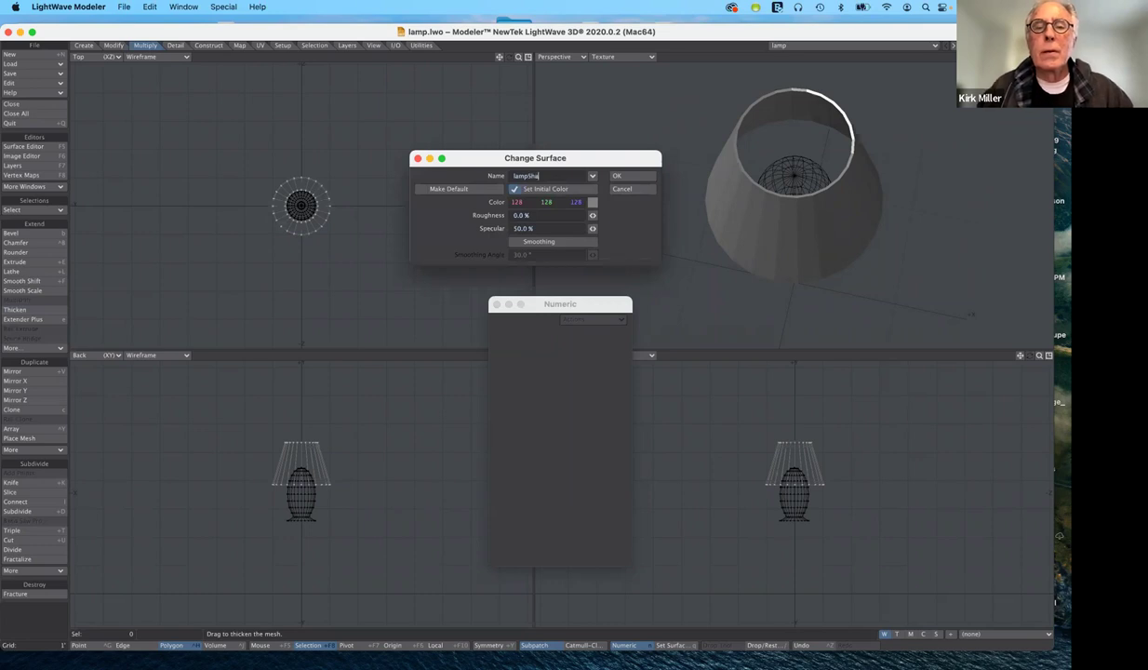
pyautogui.click(591, 203)
pyautogui.click(575, 446)
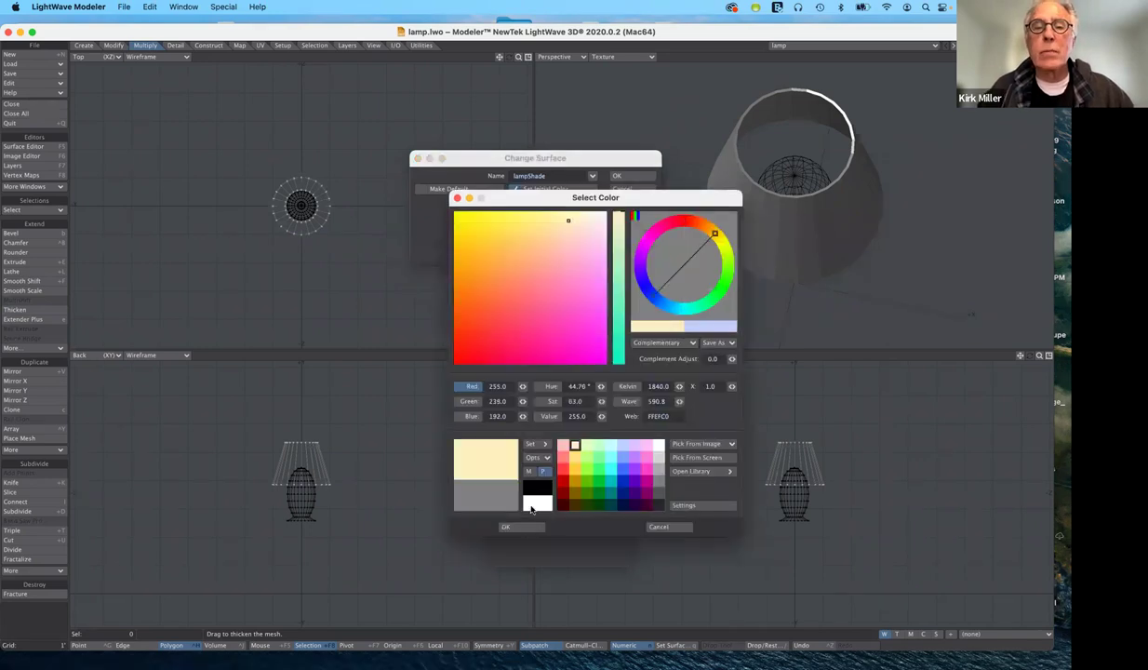
pyautogui.click(626, 176)
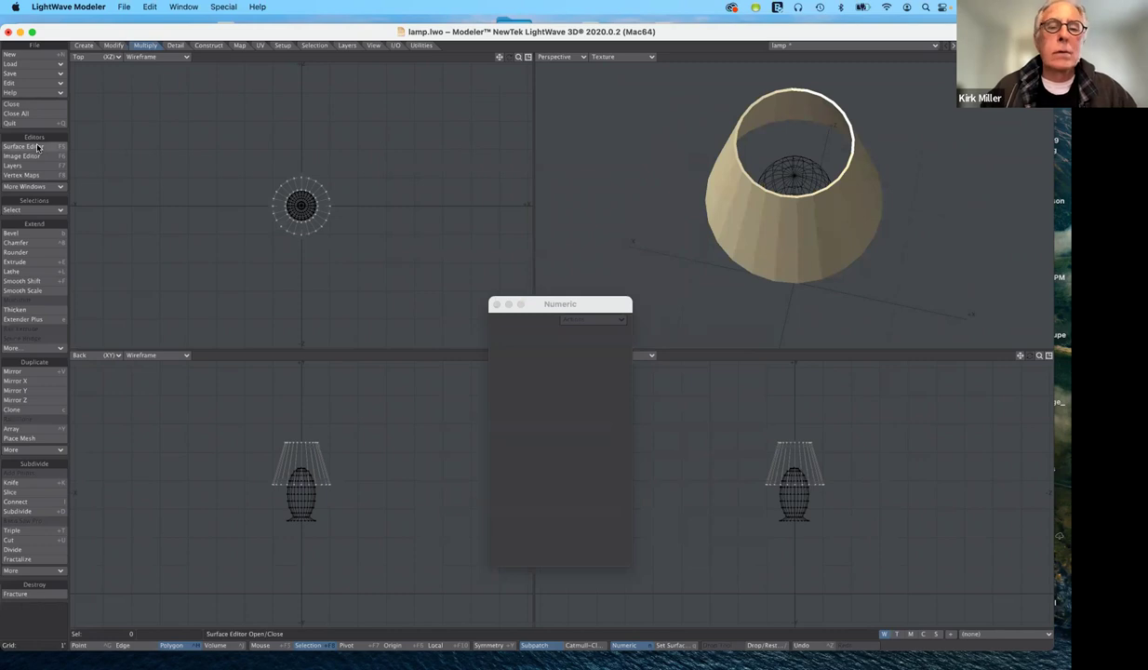
# Step: Enable Smoothing for the lampShade surface in the Surface Editor, close the editor and save the object
pyautogui.press('F5')
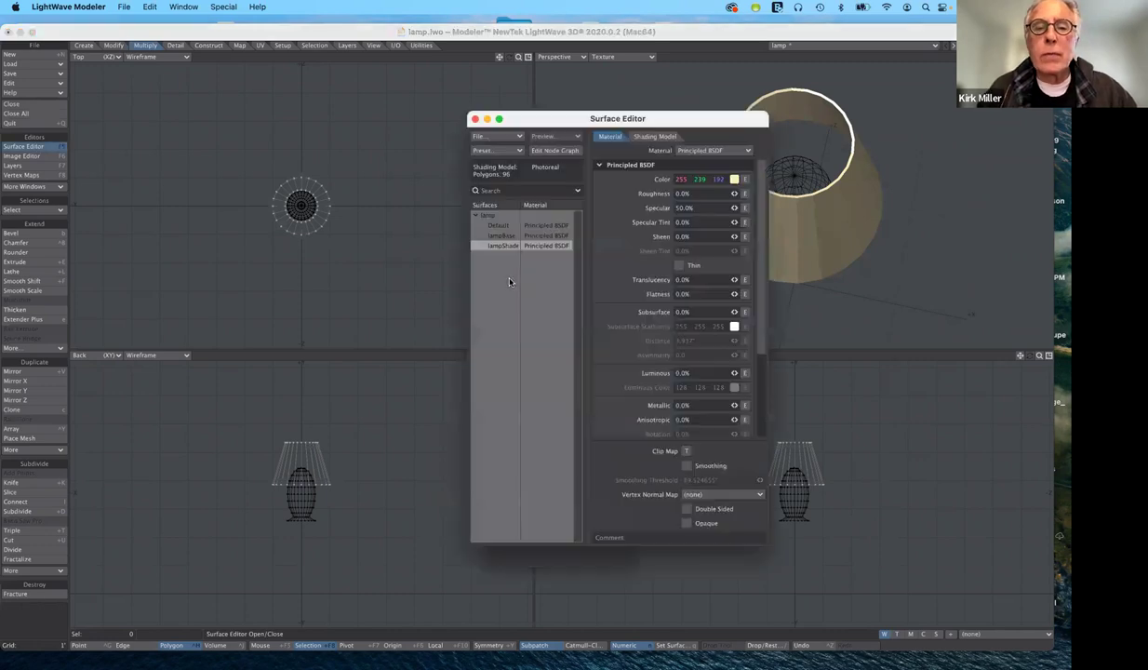
pyautogui.click(688, 465)
pyautogui.moveTo(597, 123); pyautogui.dragTo(509, 191)
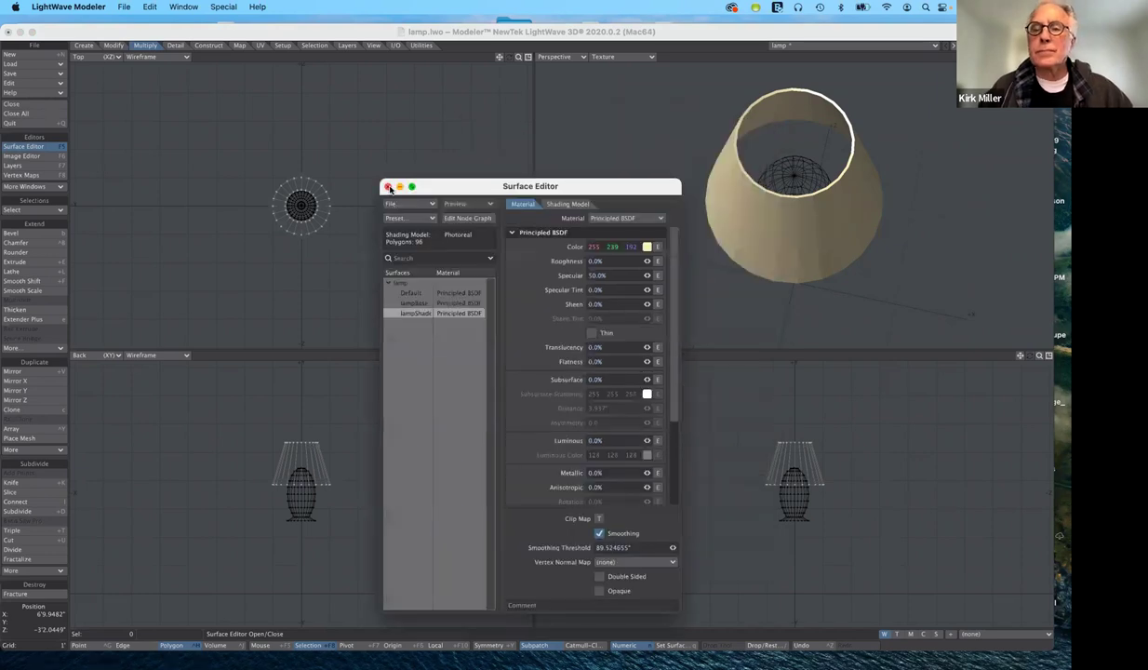
pyautogui.click(388, 187)
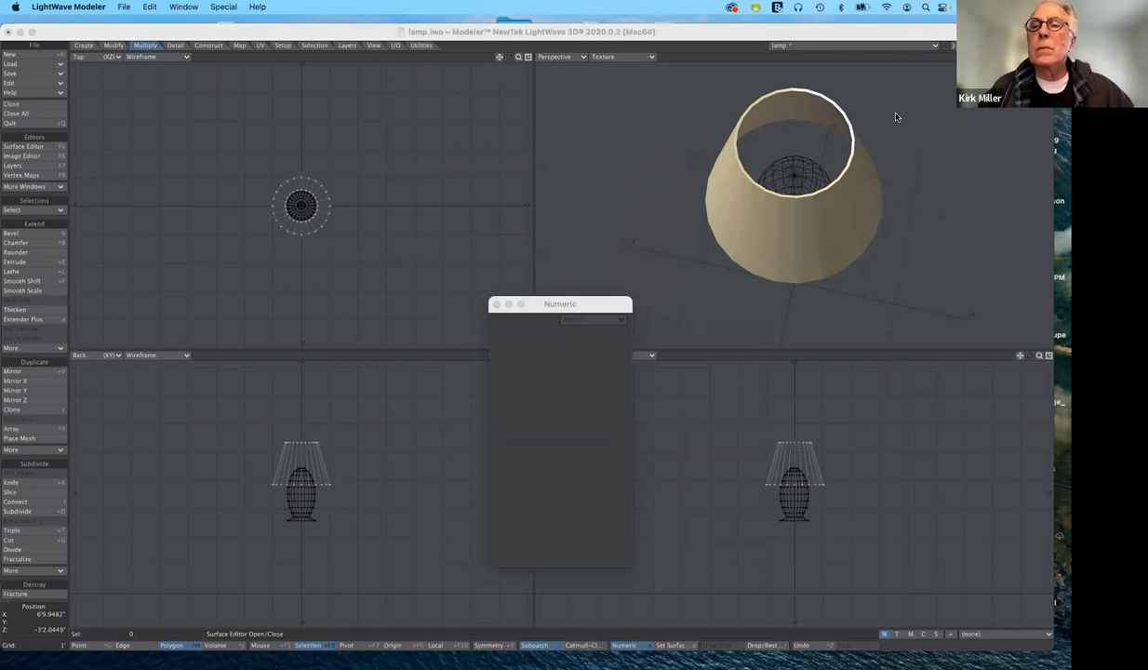
pyautogui.click(812, 36)
pyautogui.press('super+s')
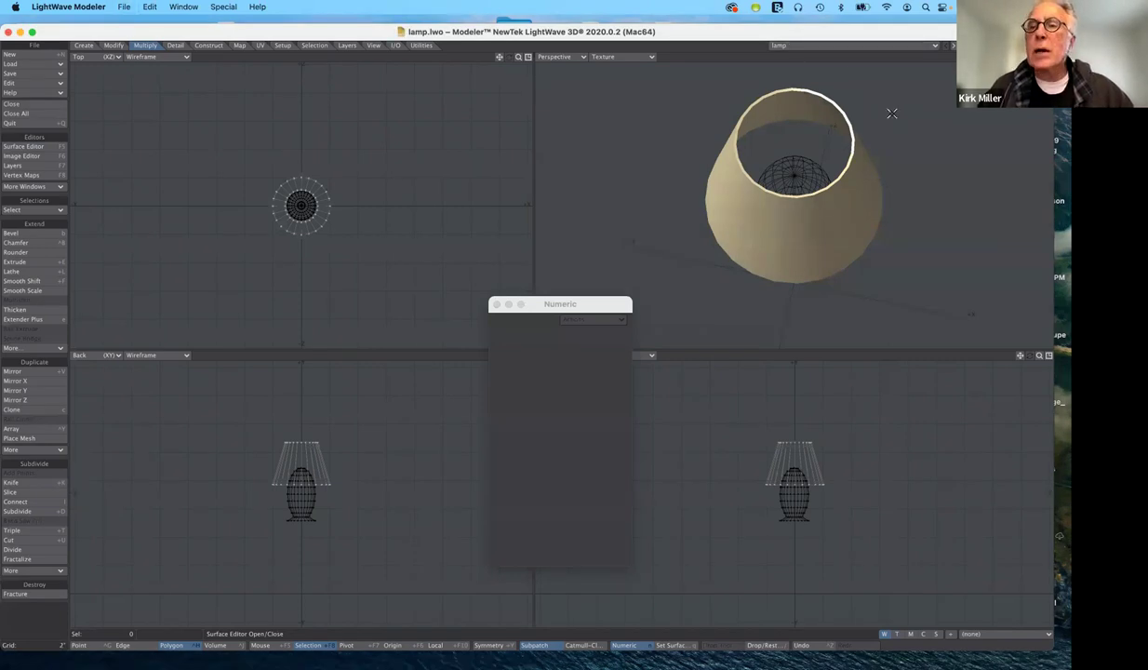
# Step: Cut the lampshade from its own layer, paste it into the lamp base's layer, and save the object
pyautogui.press('Delete')
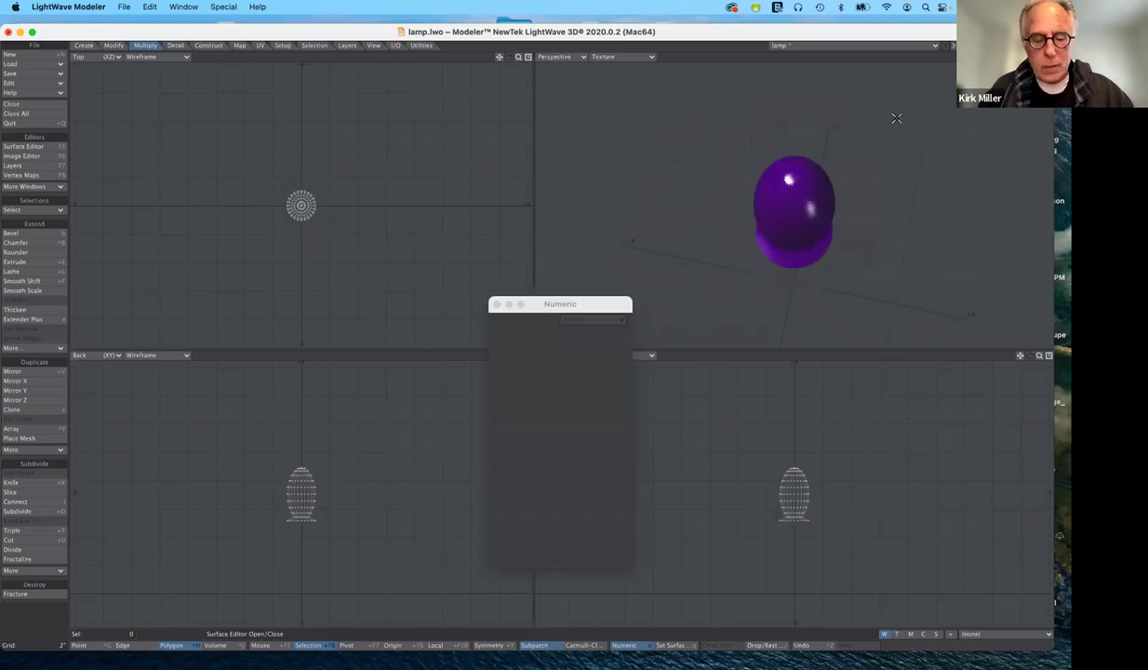
pyautogui.press('super+z')
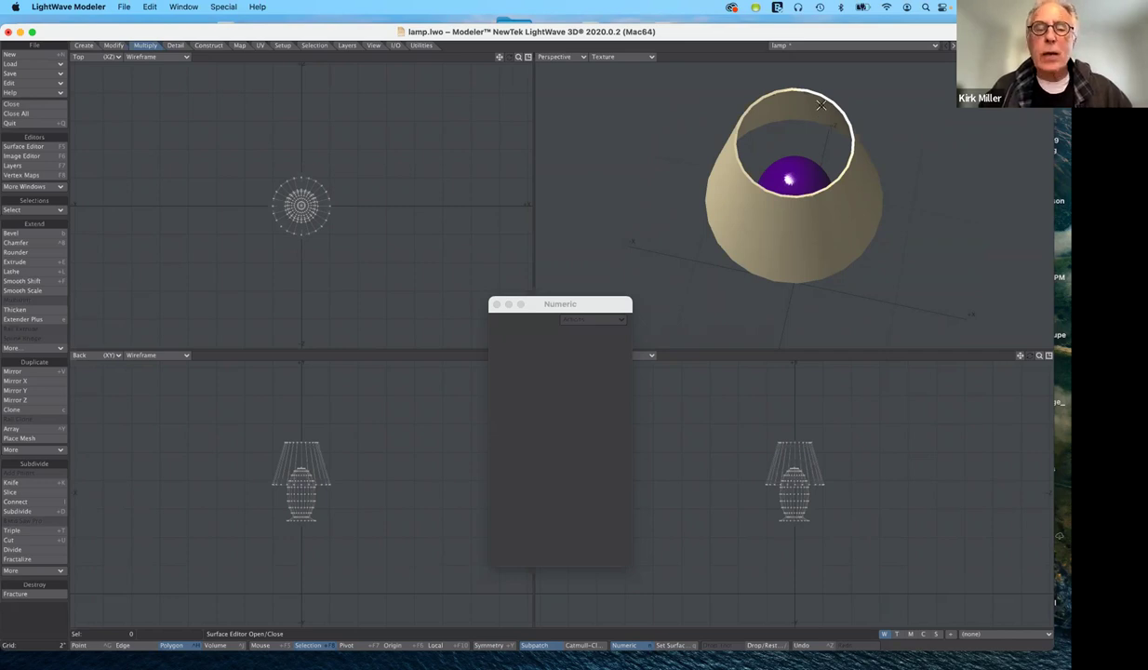
pyautogui.press('super+s')
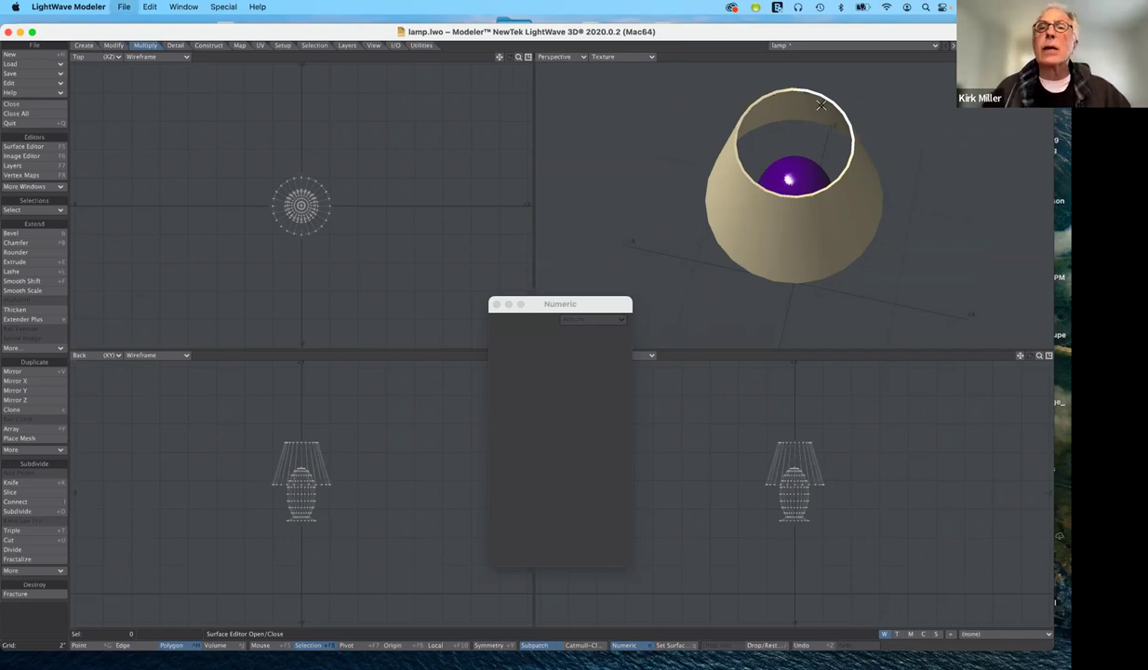